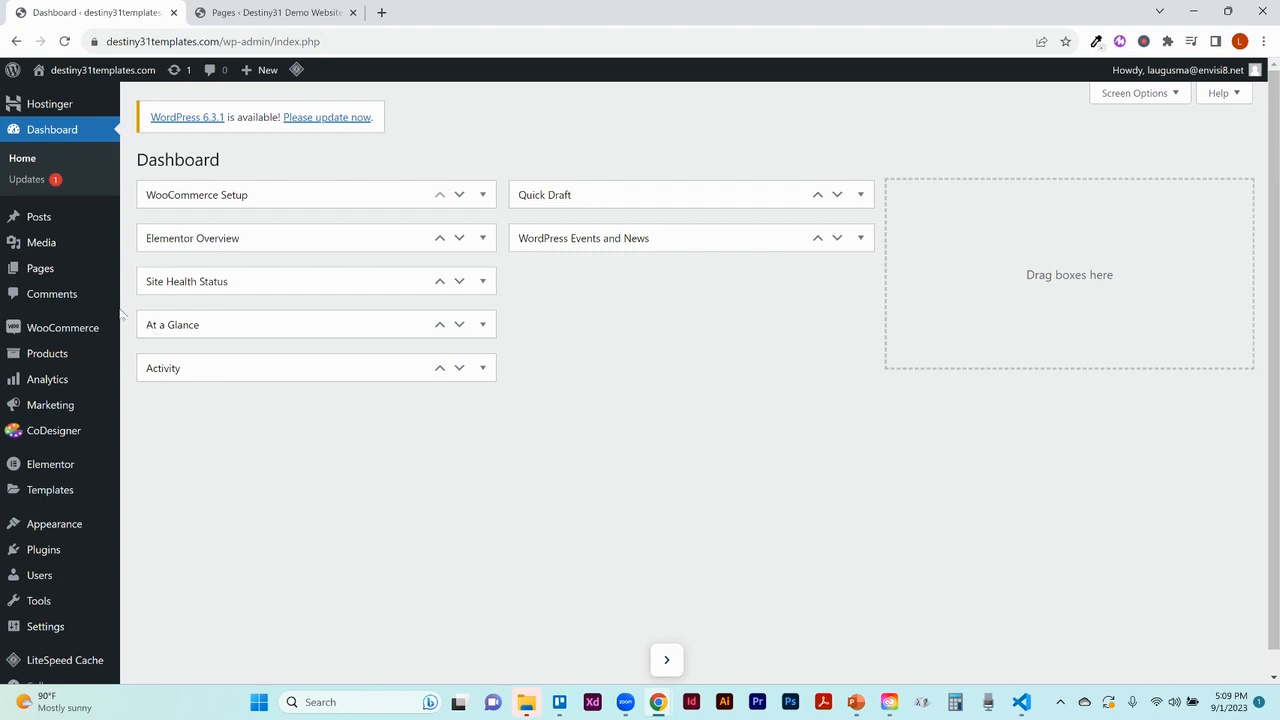
Open WooCommerce Home, look through the store setup checklist, then go to WooCommerce Settings
mouse_move(83, 330)
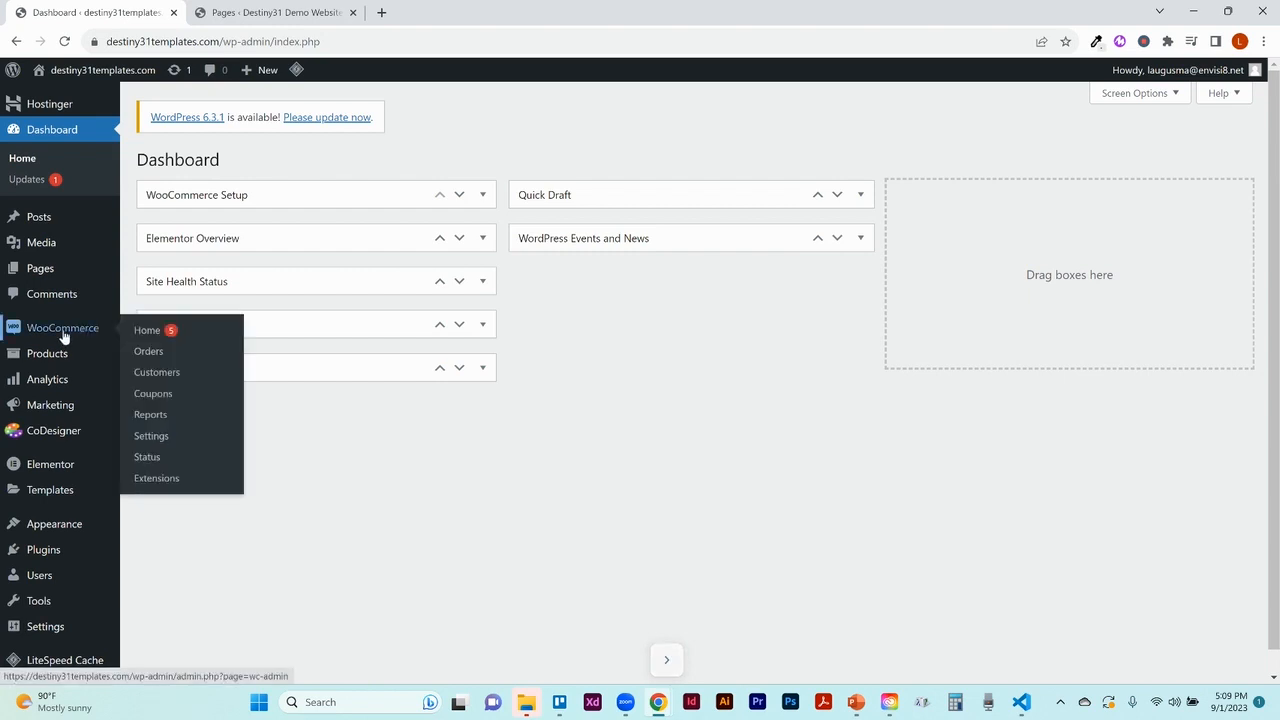
left_click(63, 334)
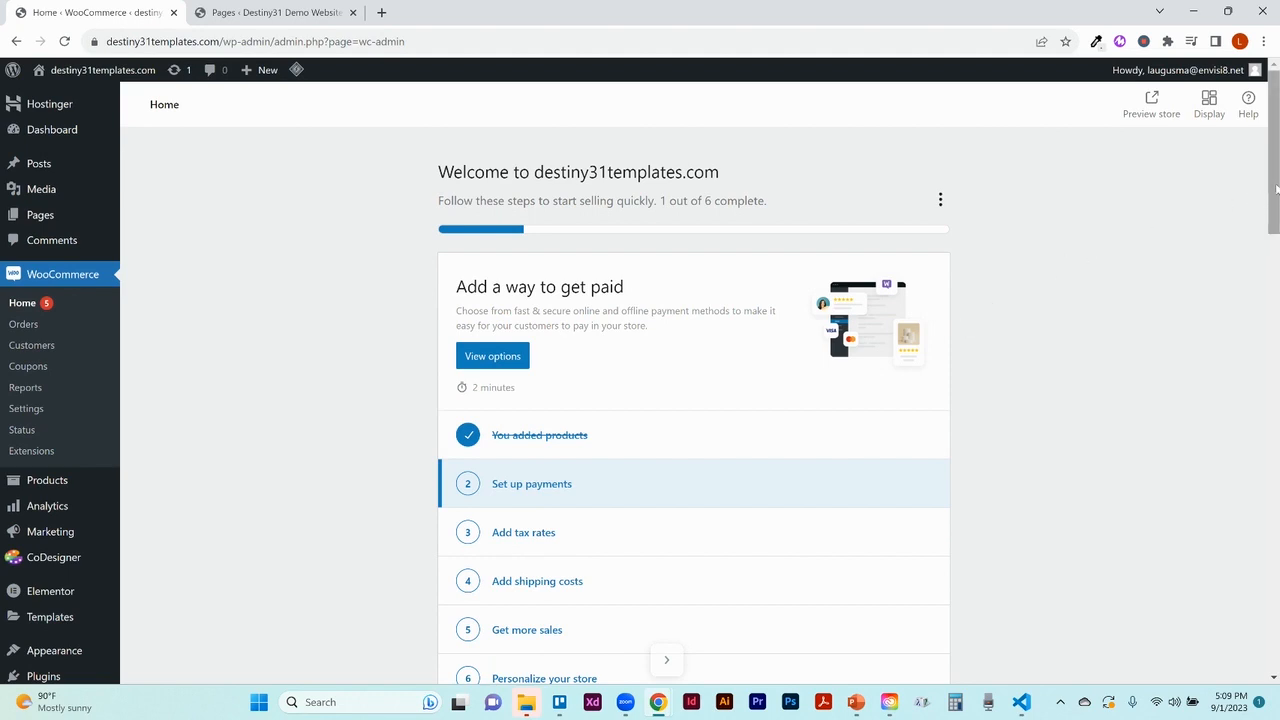
scroll(1276, 190, "down", 2)
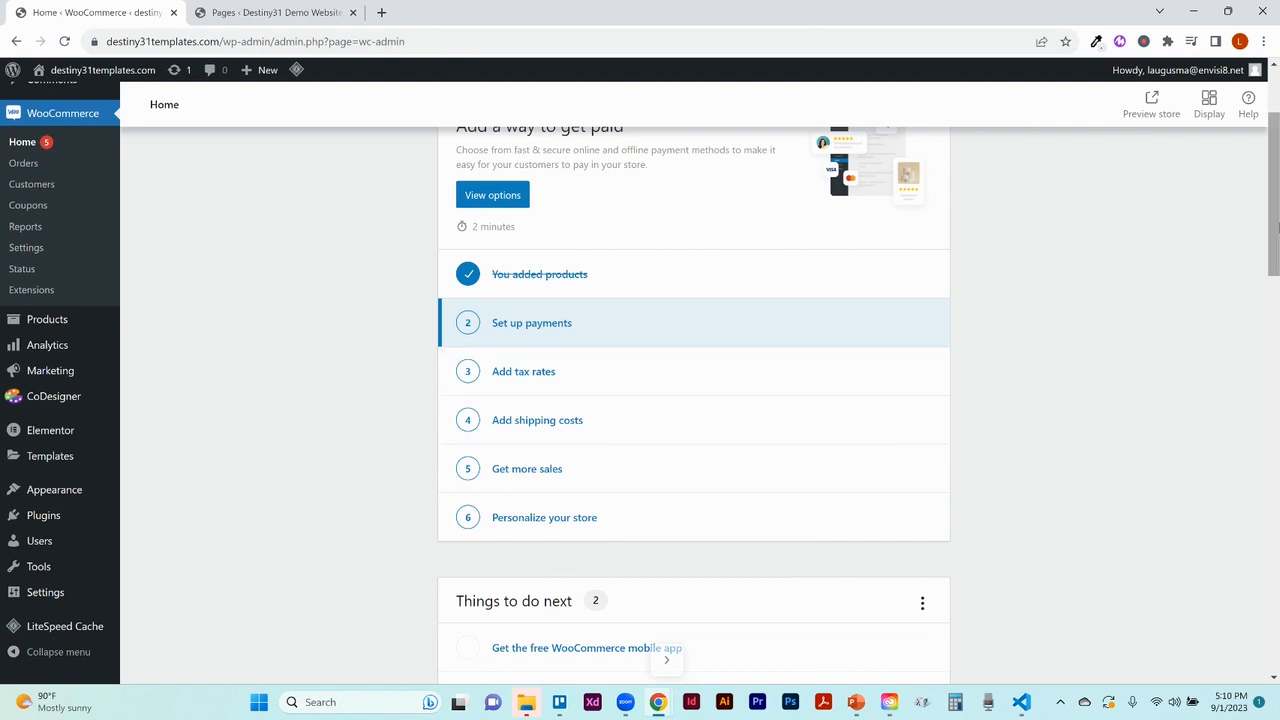
left_click_drag(1273, 225, 1270, 175)
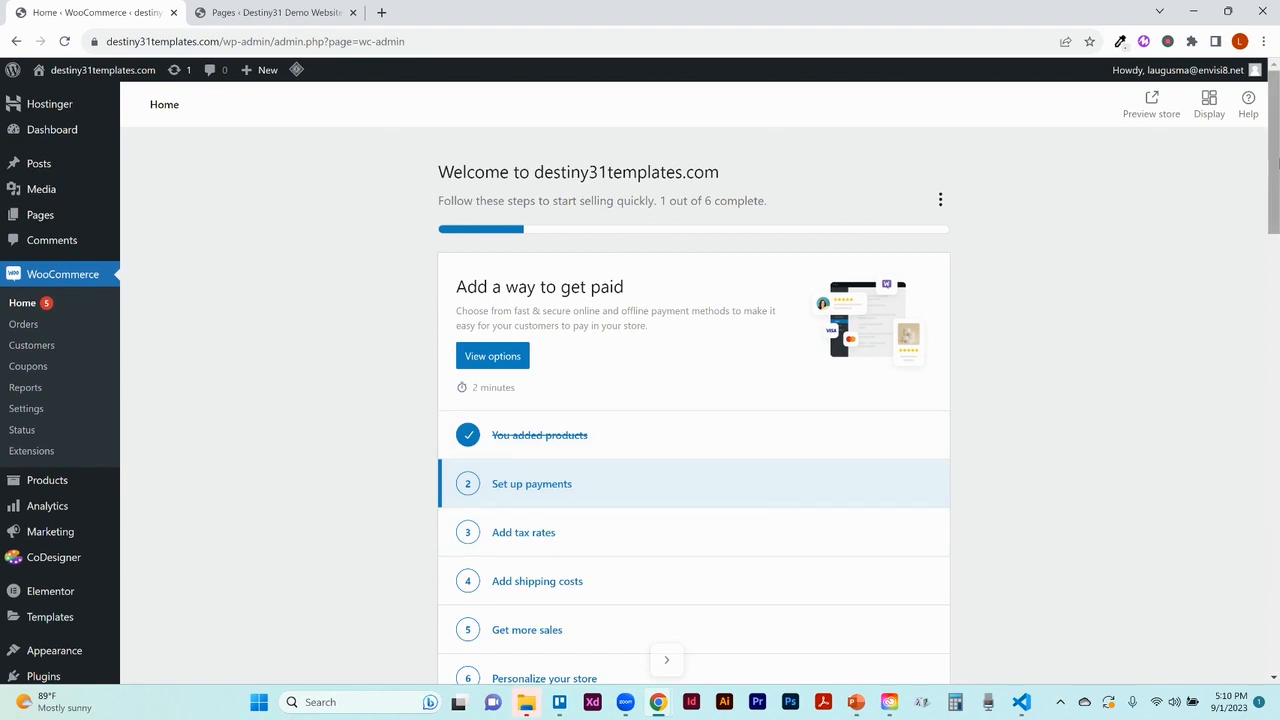
scroll(1277, 160, "down", 2)
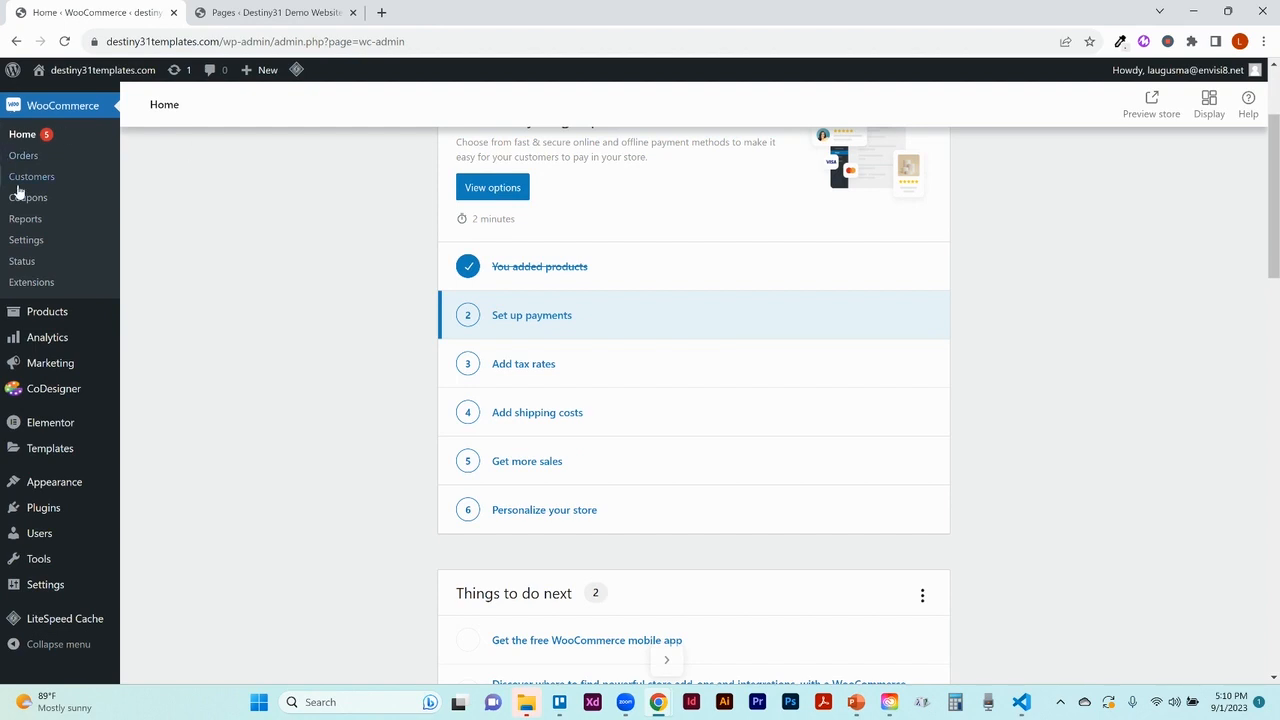
left_click(26, 240)
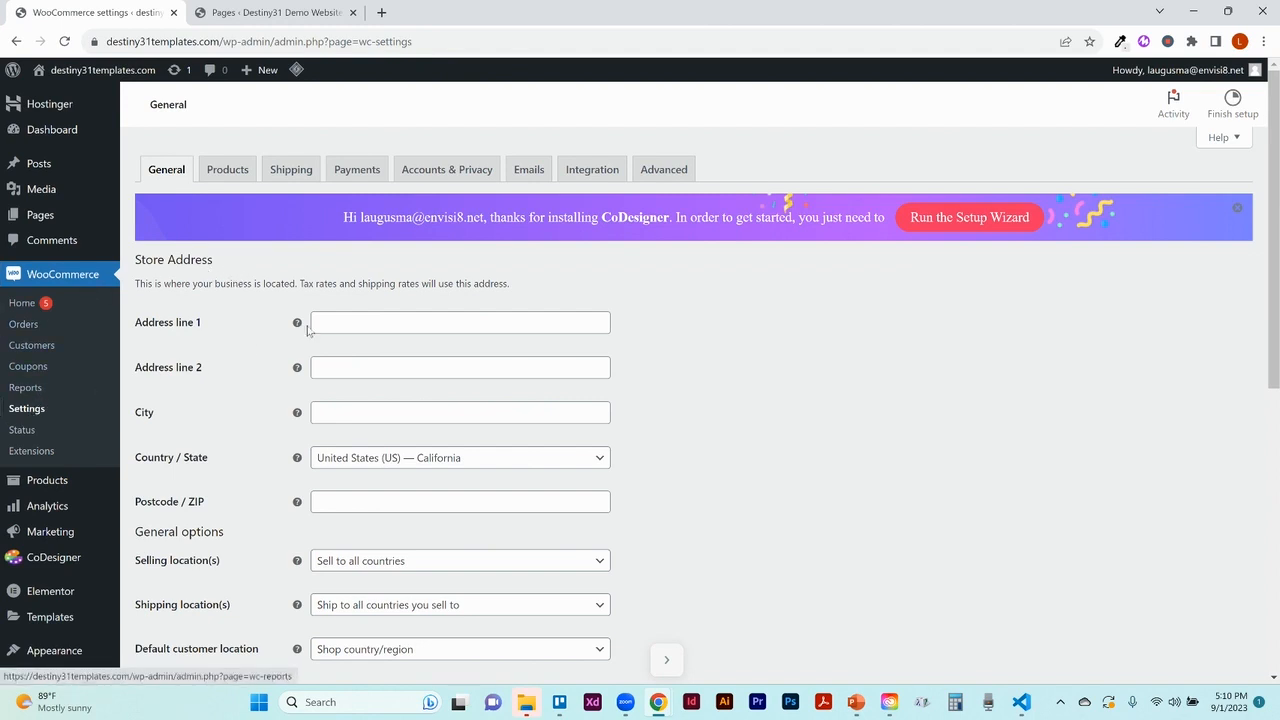
Show the Advanced settings with the Page setup section
left_click(655, 172)
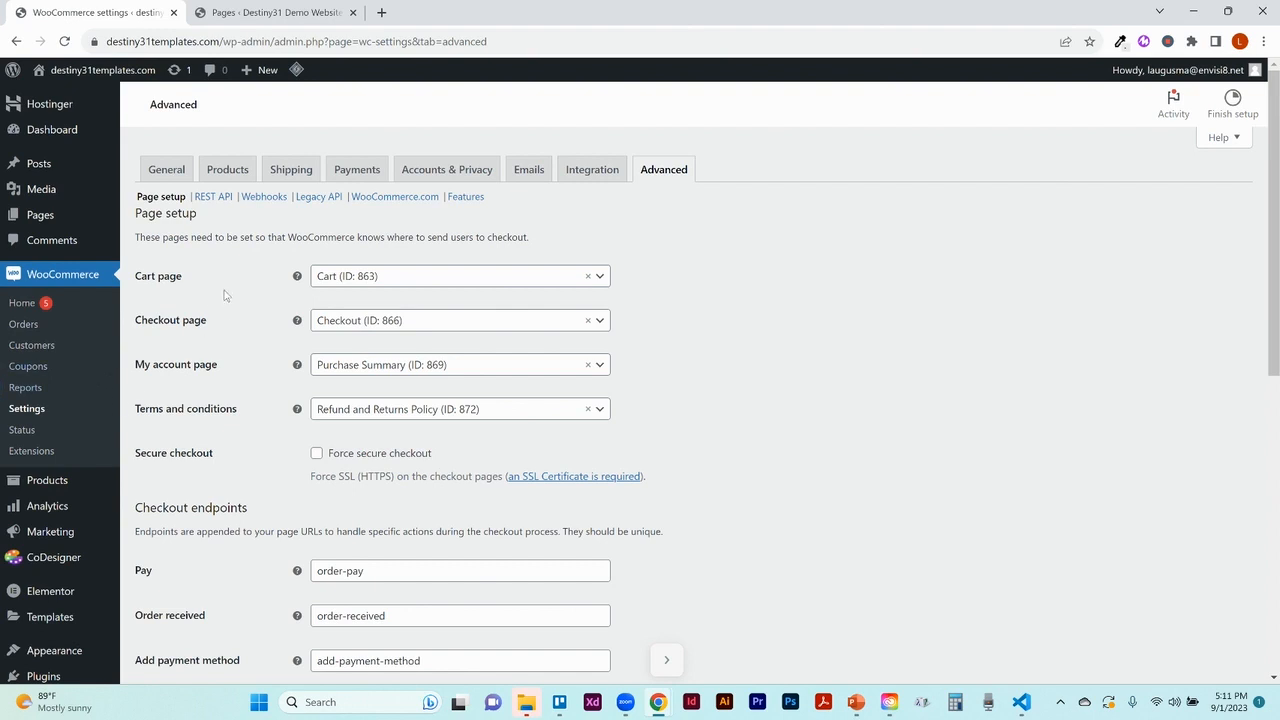
Assign Cart (ID: 863) as the cart page and Checkout (ID: 866) as the checkout page
left_click(470, 280)
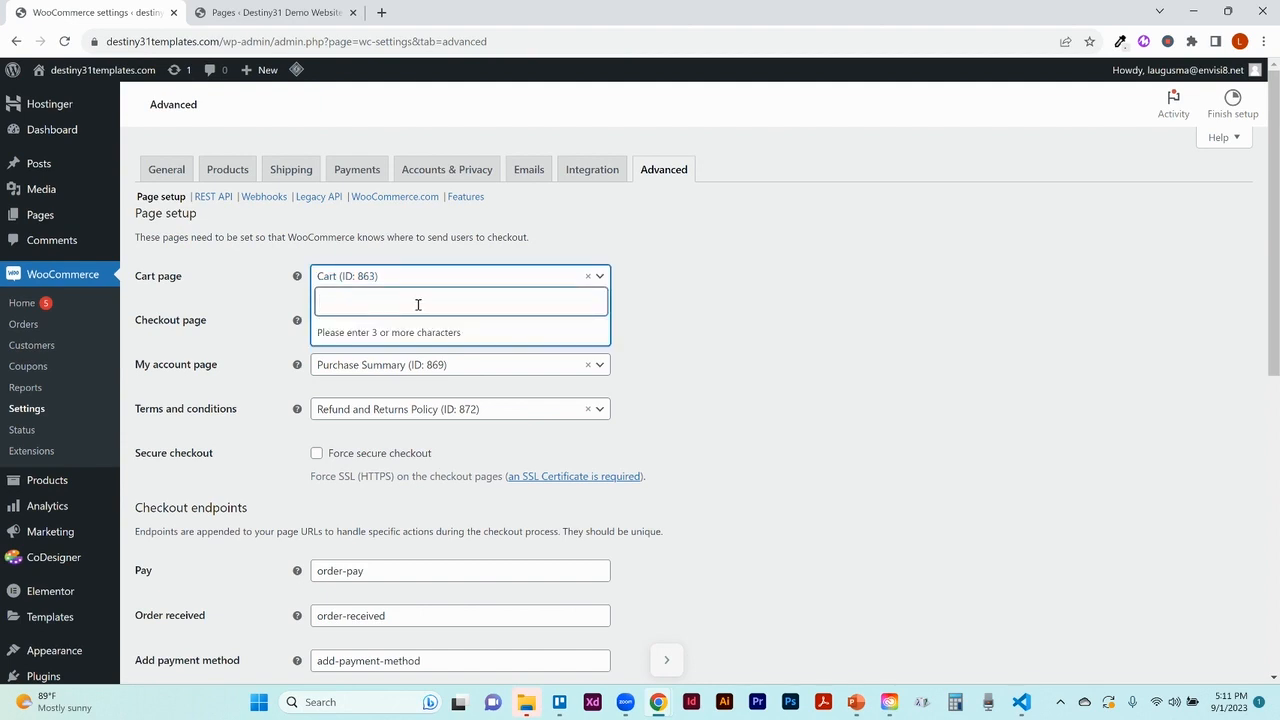
type("car")
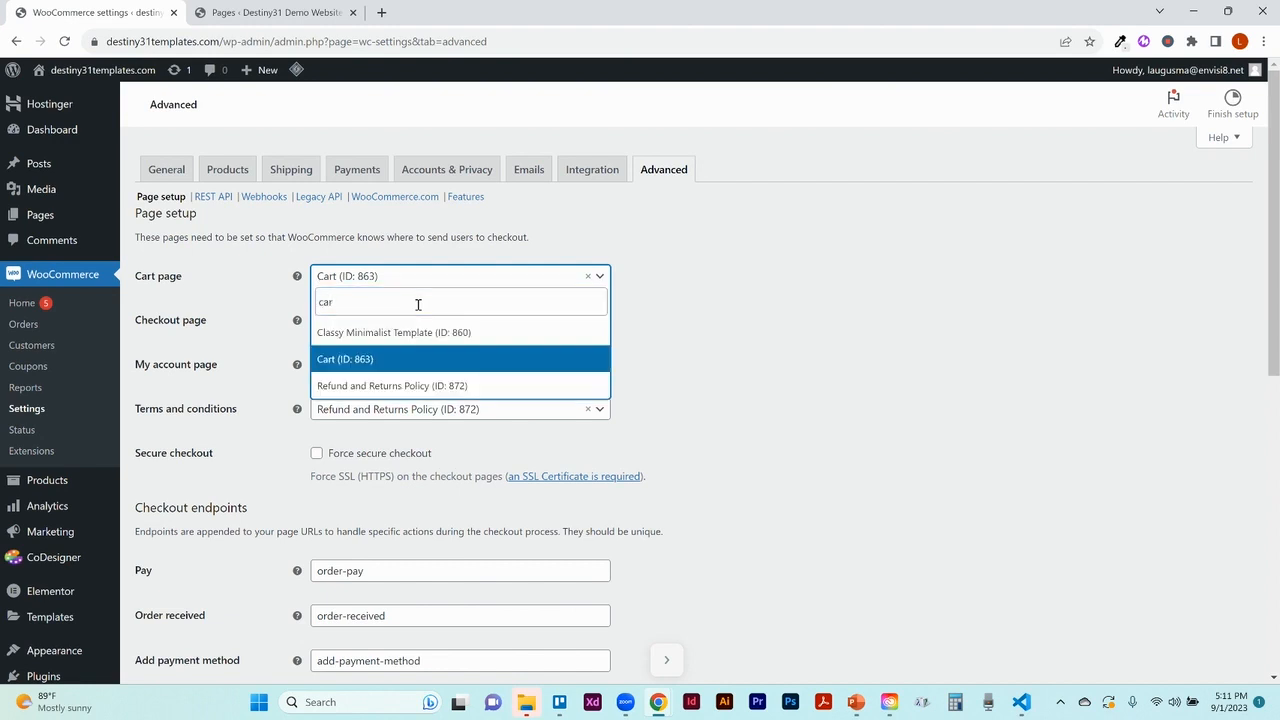
left_click(362, 367)
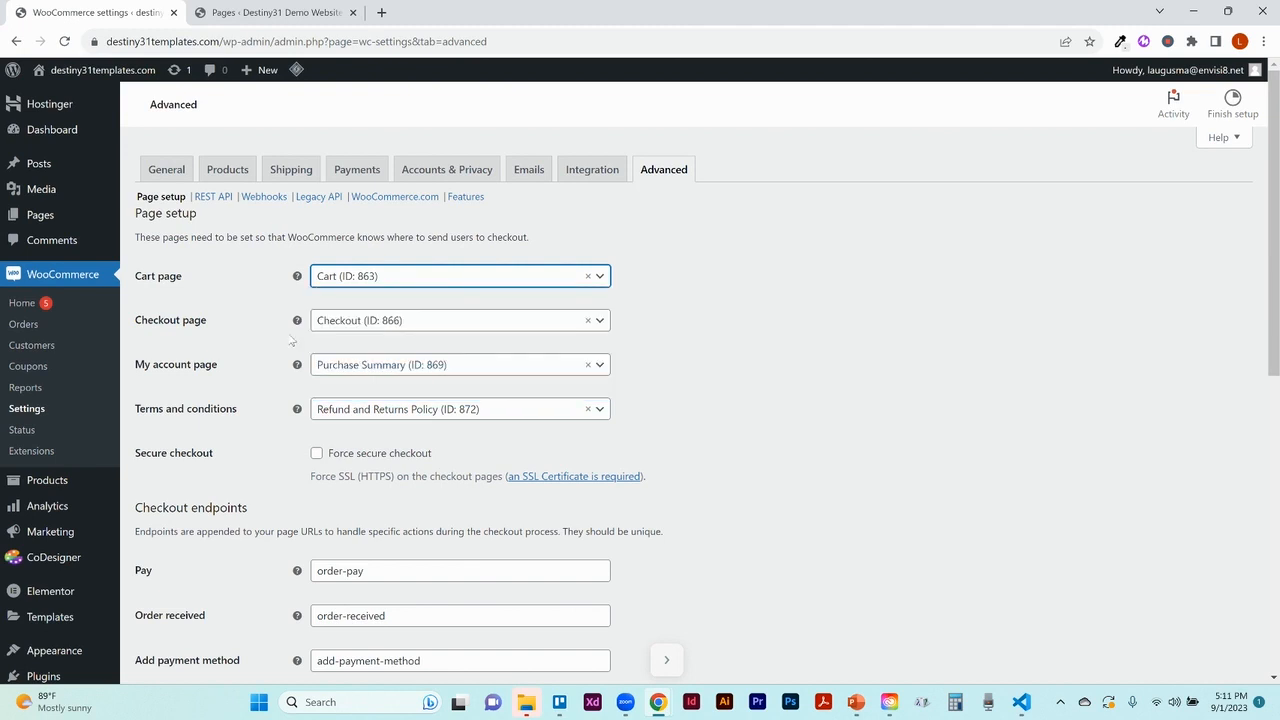
left_click(368, 321)
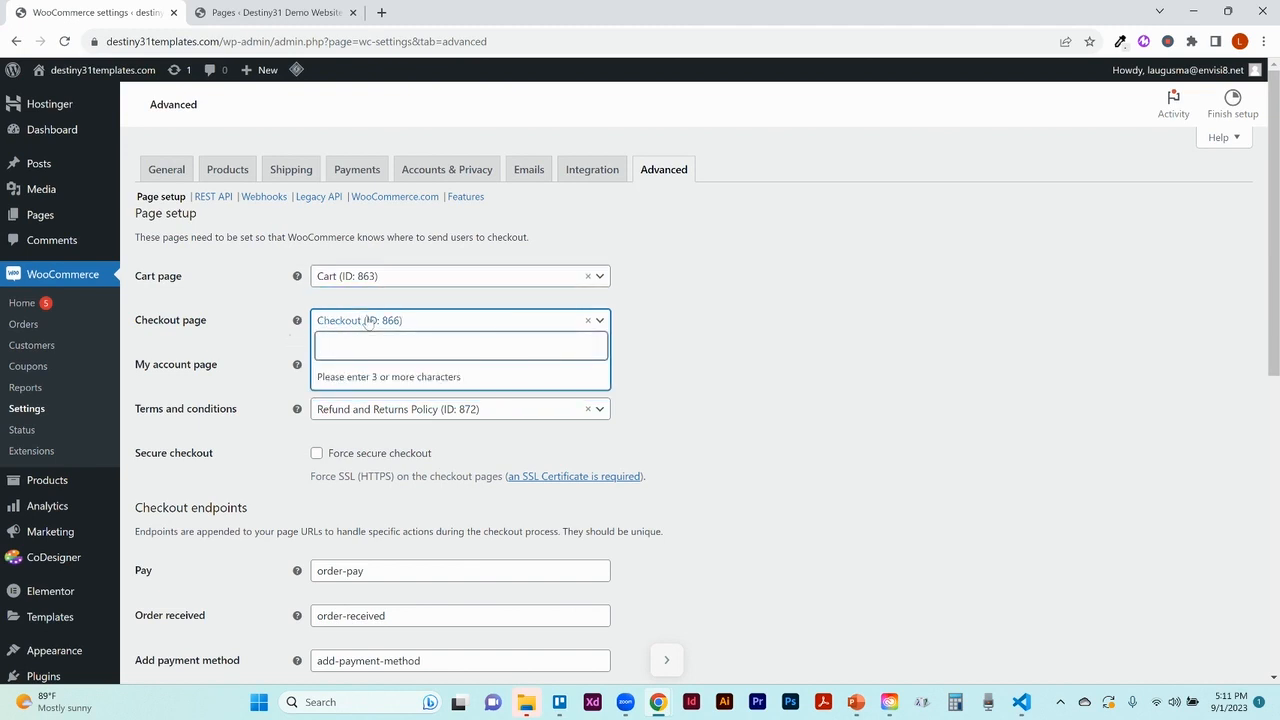
type("Check")
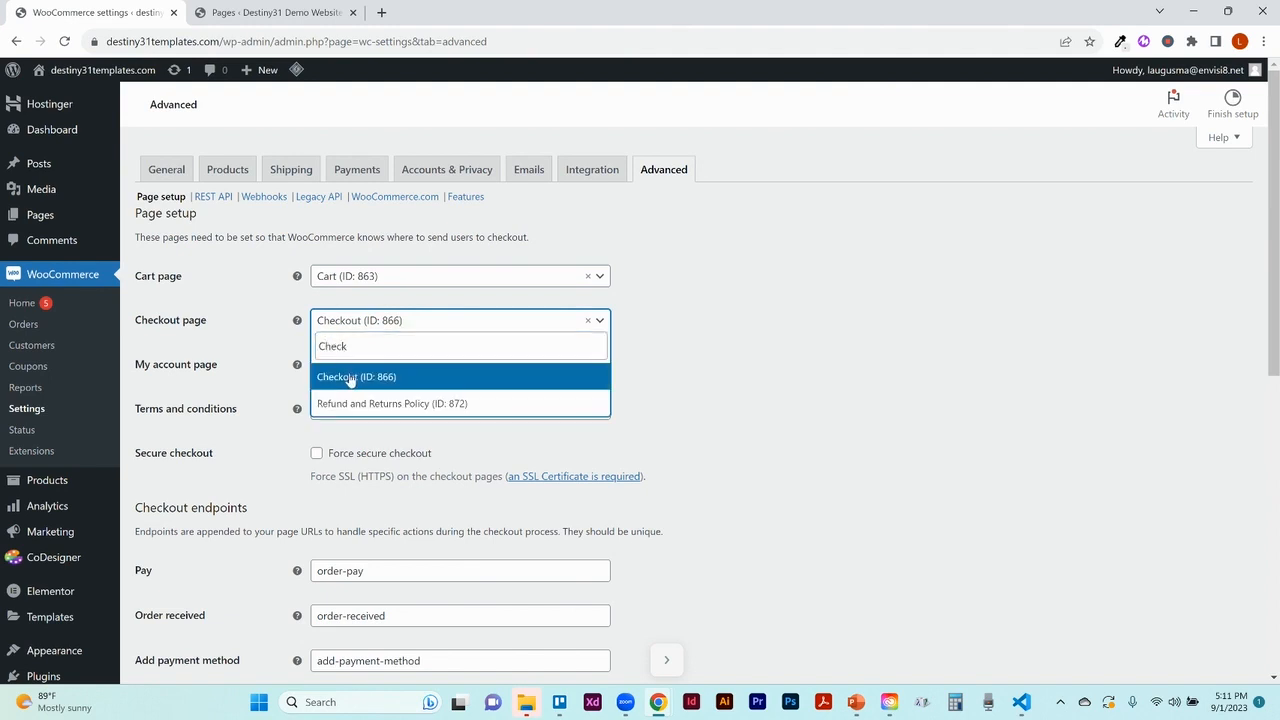
left_click(351, 379)
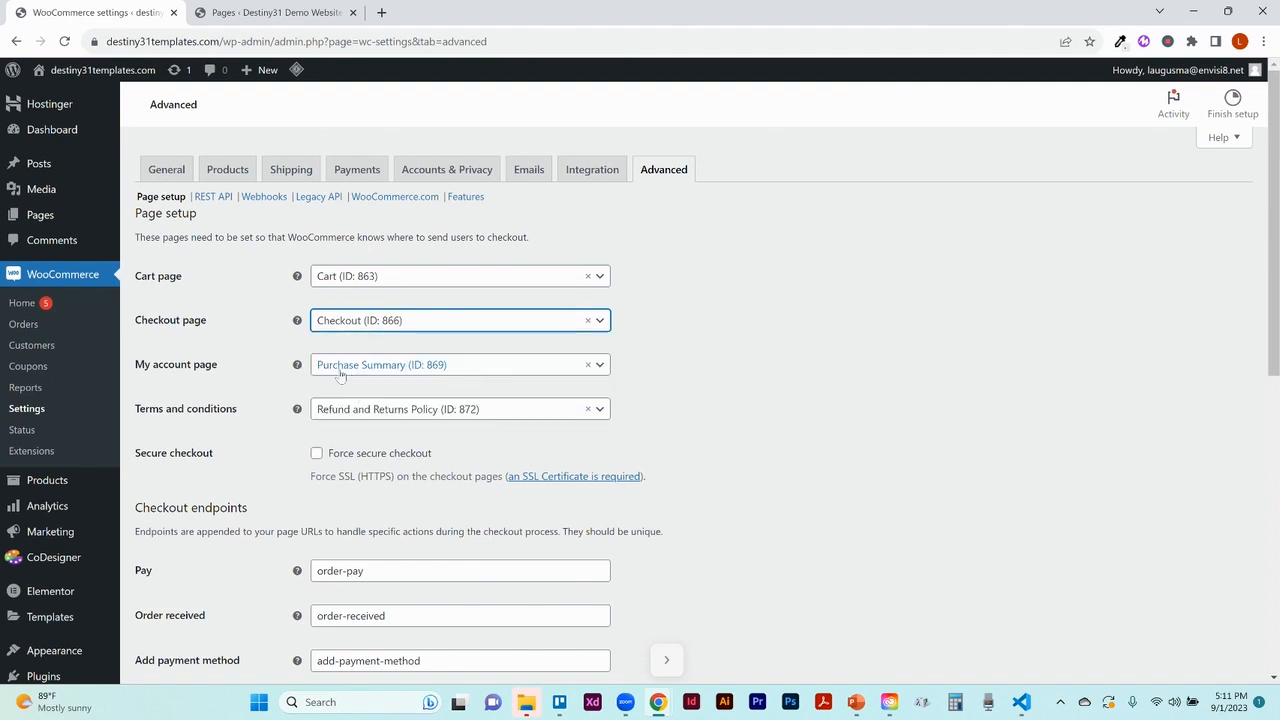
Assign Purchase Summary as the account page and Refund and Returns Policy as terms, then save
left_click(338, 371)
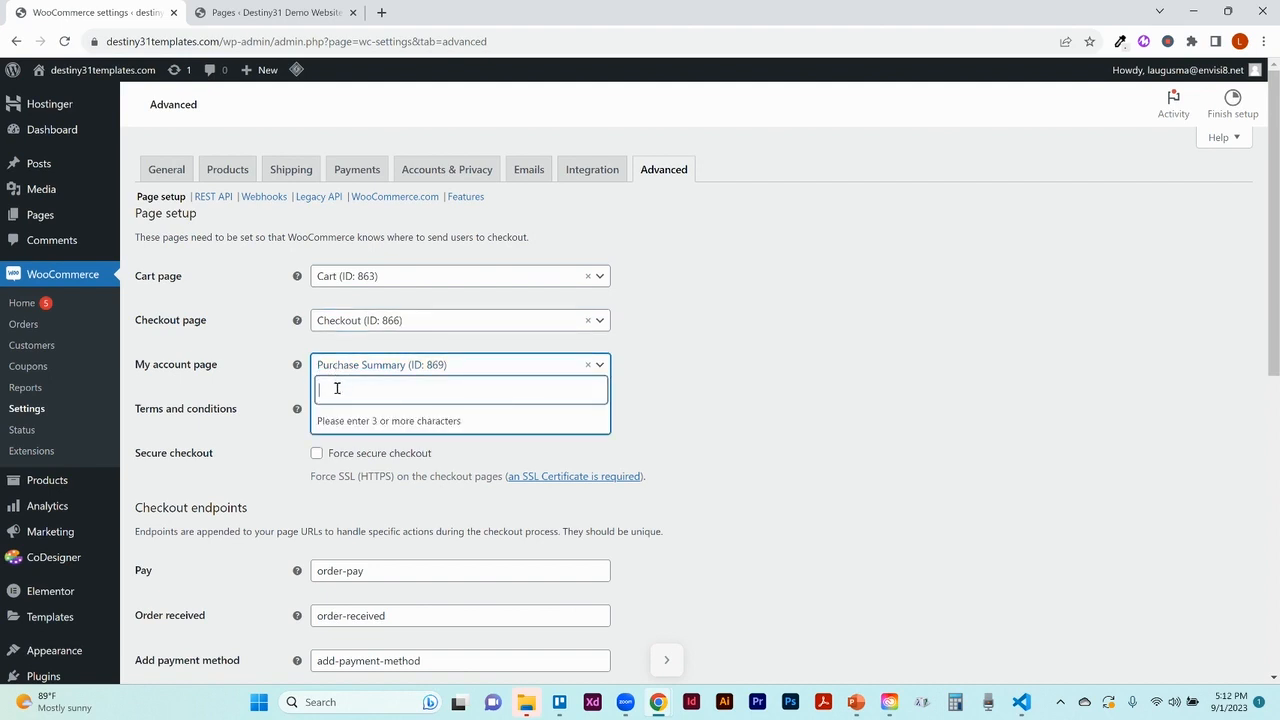
type("pur")
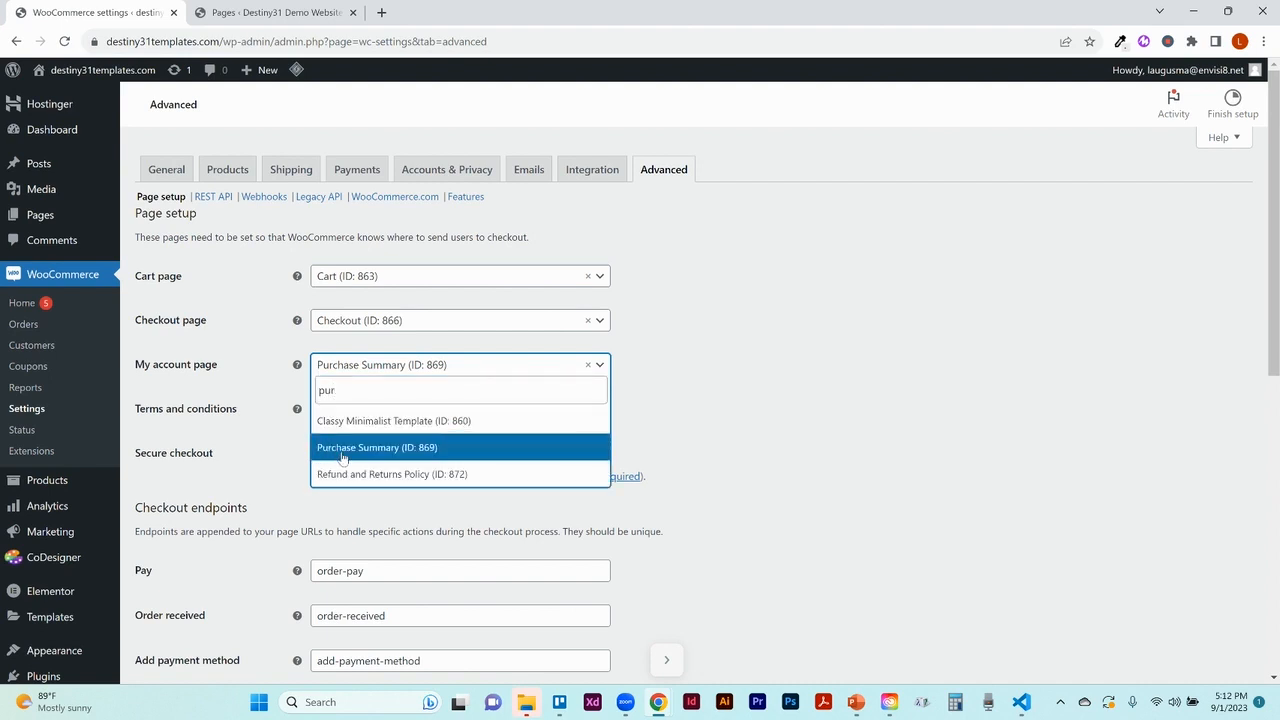
left_click(342, 448)
left_click(335, 413)
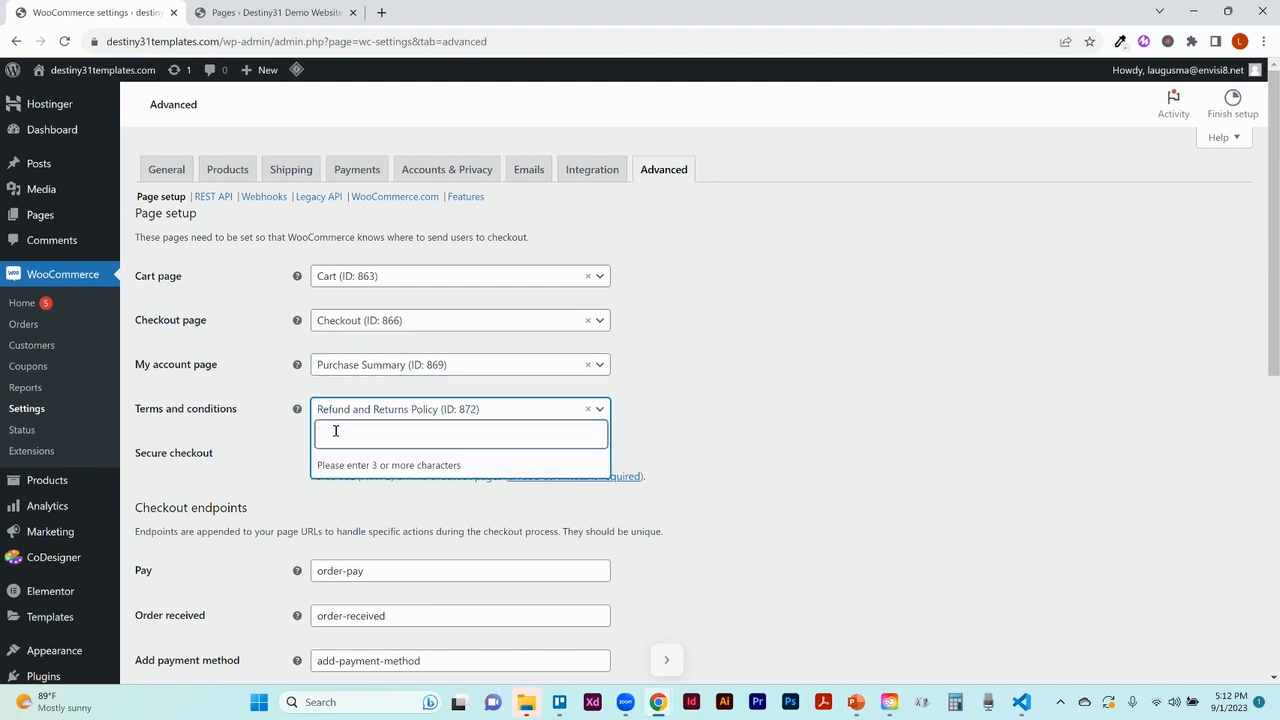
type("refund")
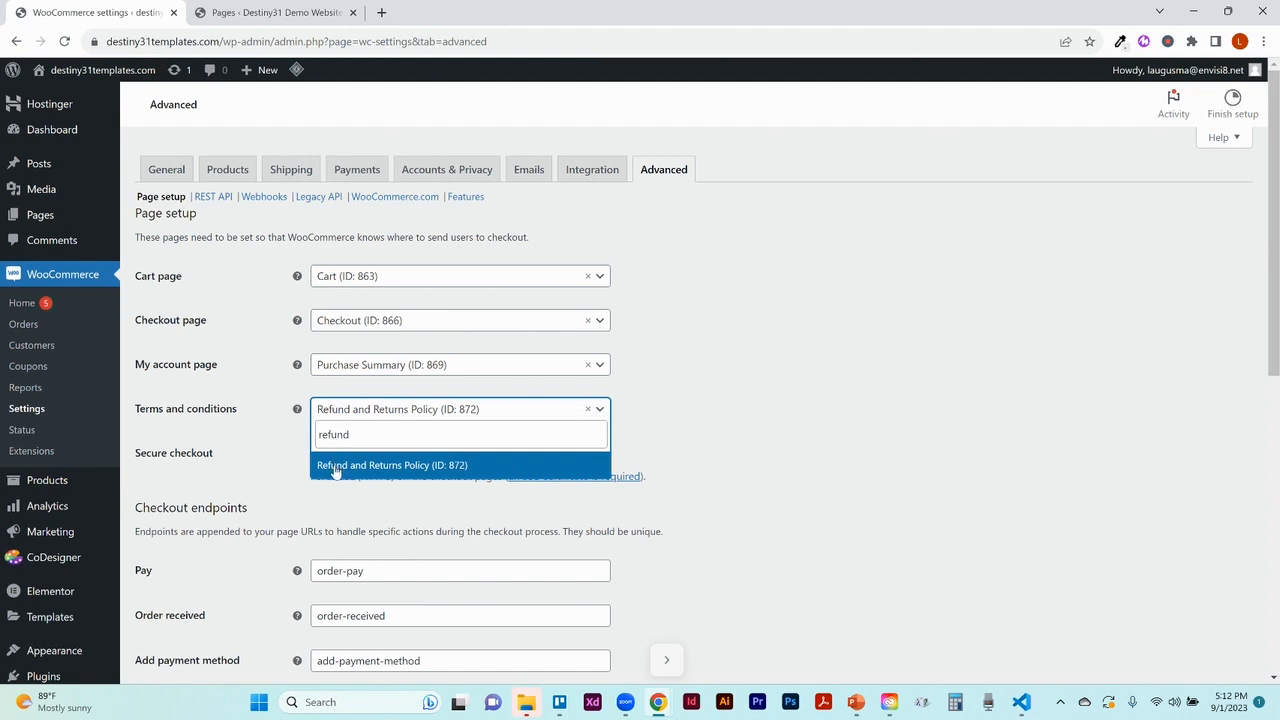
left_click(346, 468)
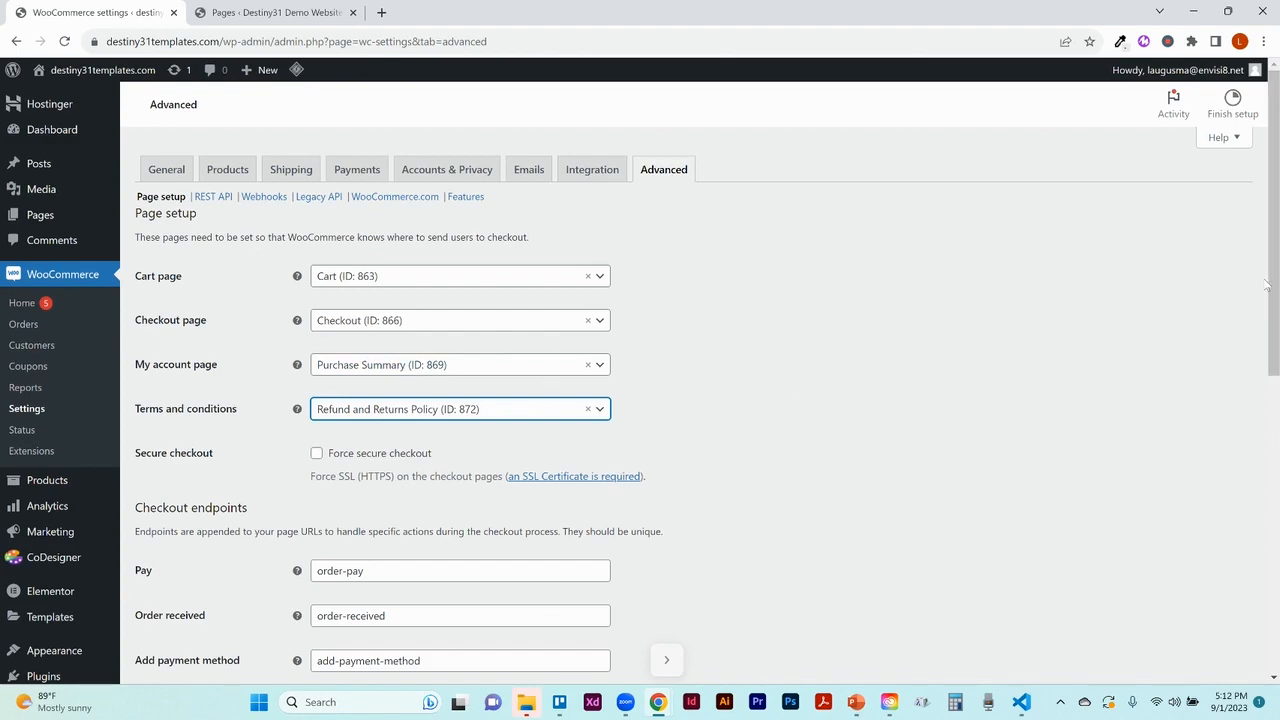
left_click_drag(1276, 290, 1240, 655)
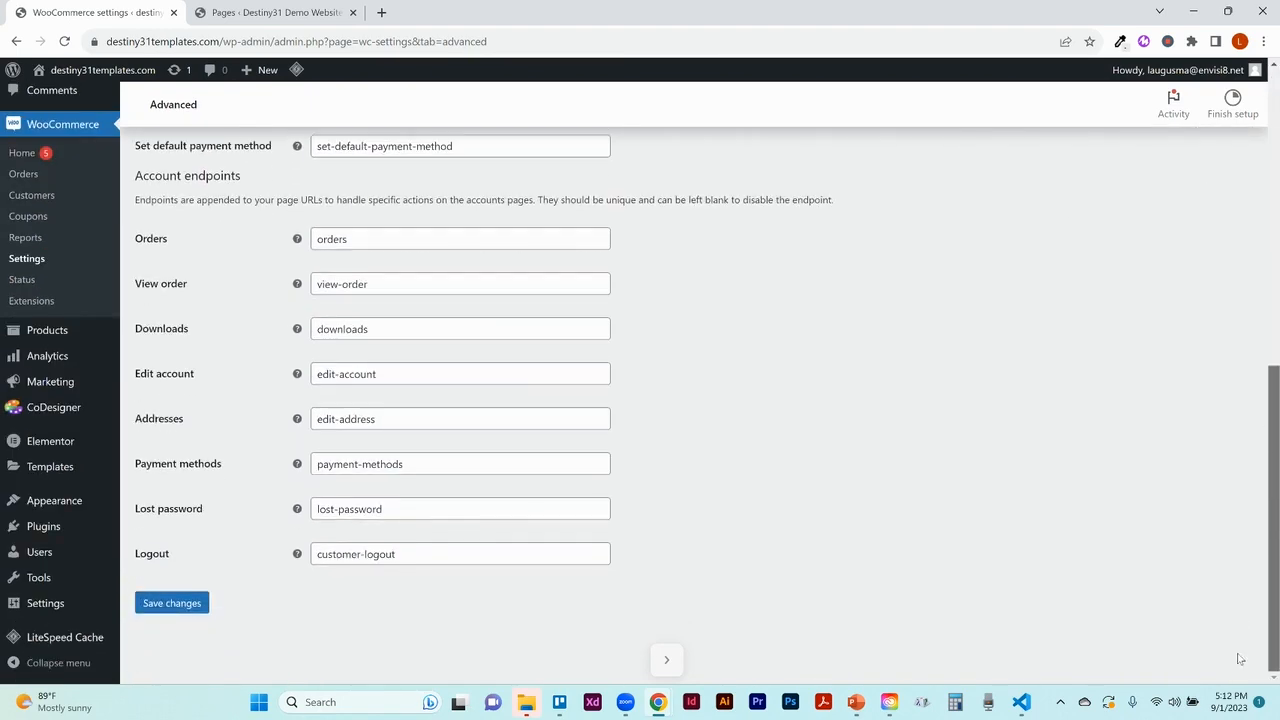
left_click(199, 611)
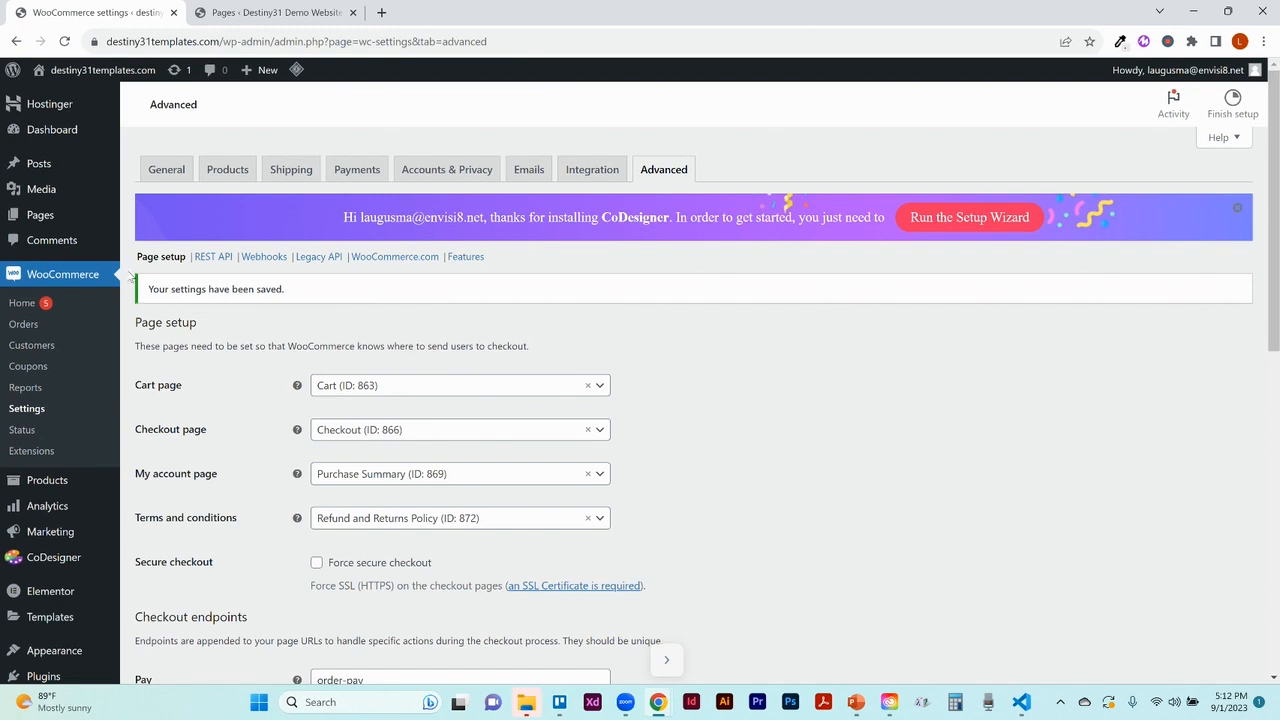
Go to the Products > Categories page
mouse_move(45, 491)
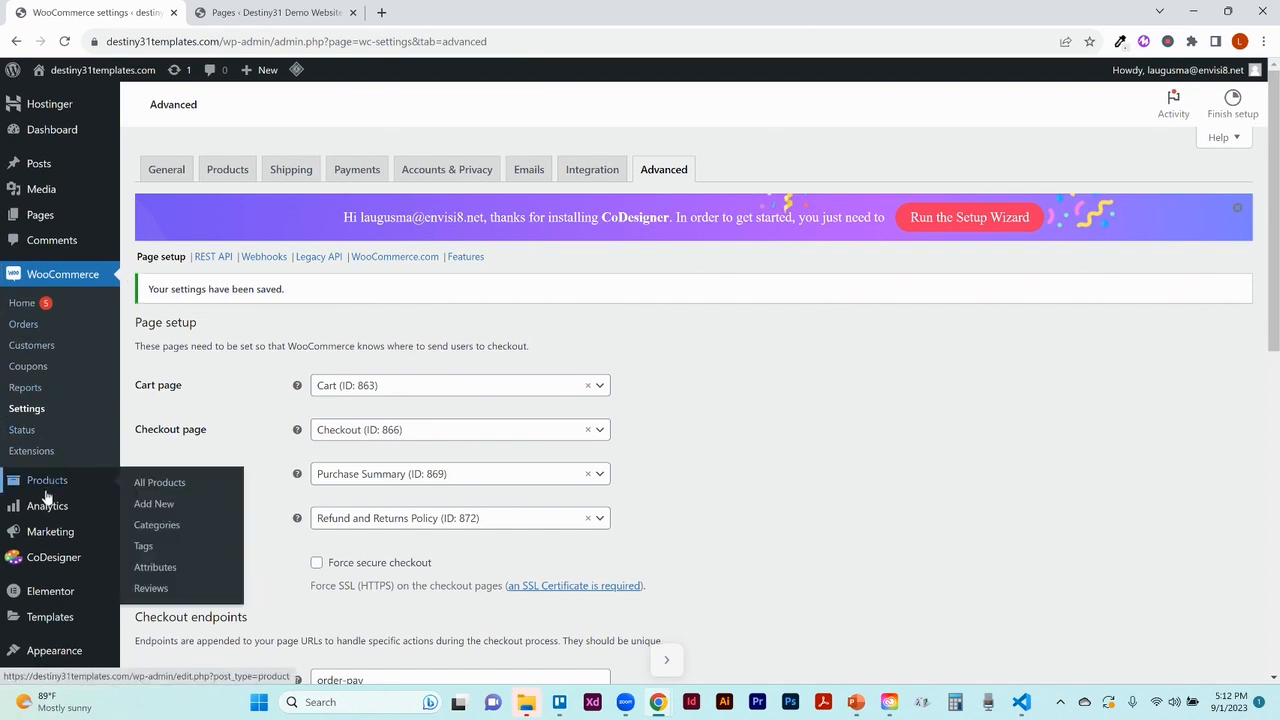
left_click(46, 488)
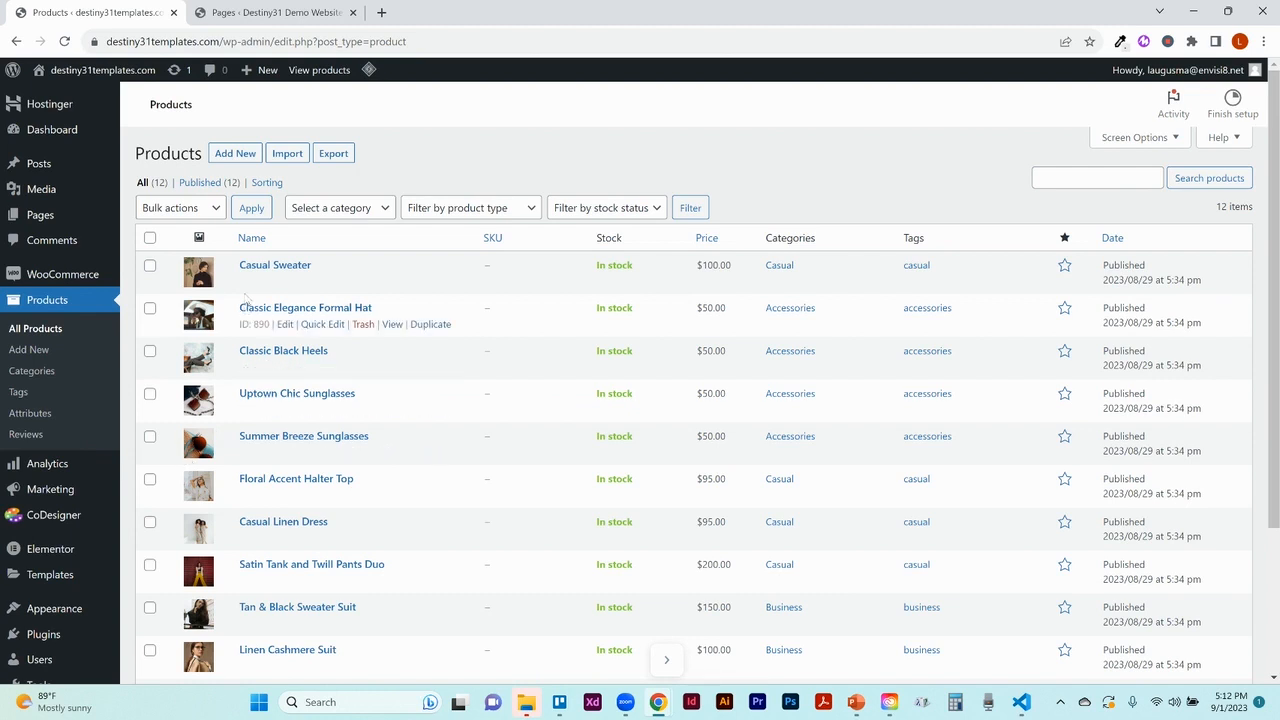
left_click(37, 379)
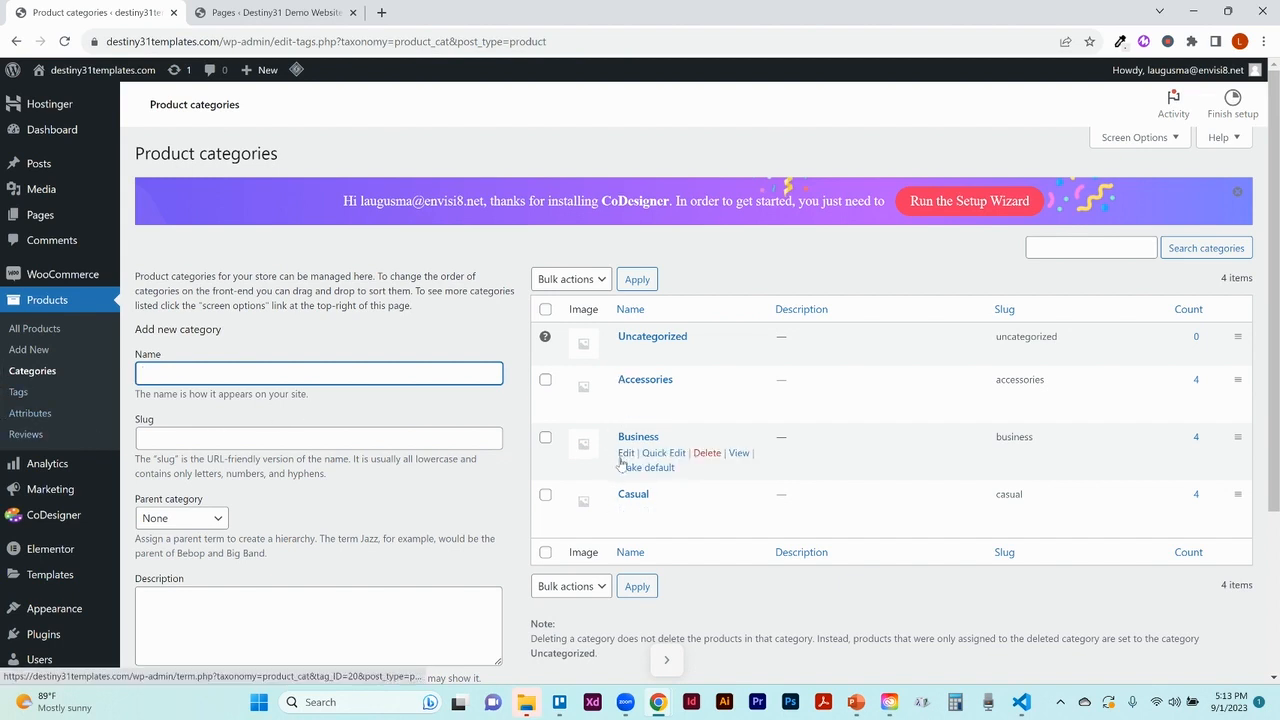
Add a new product category named Test with slug test
left_click(435, 368)
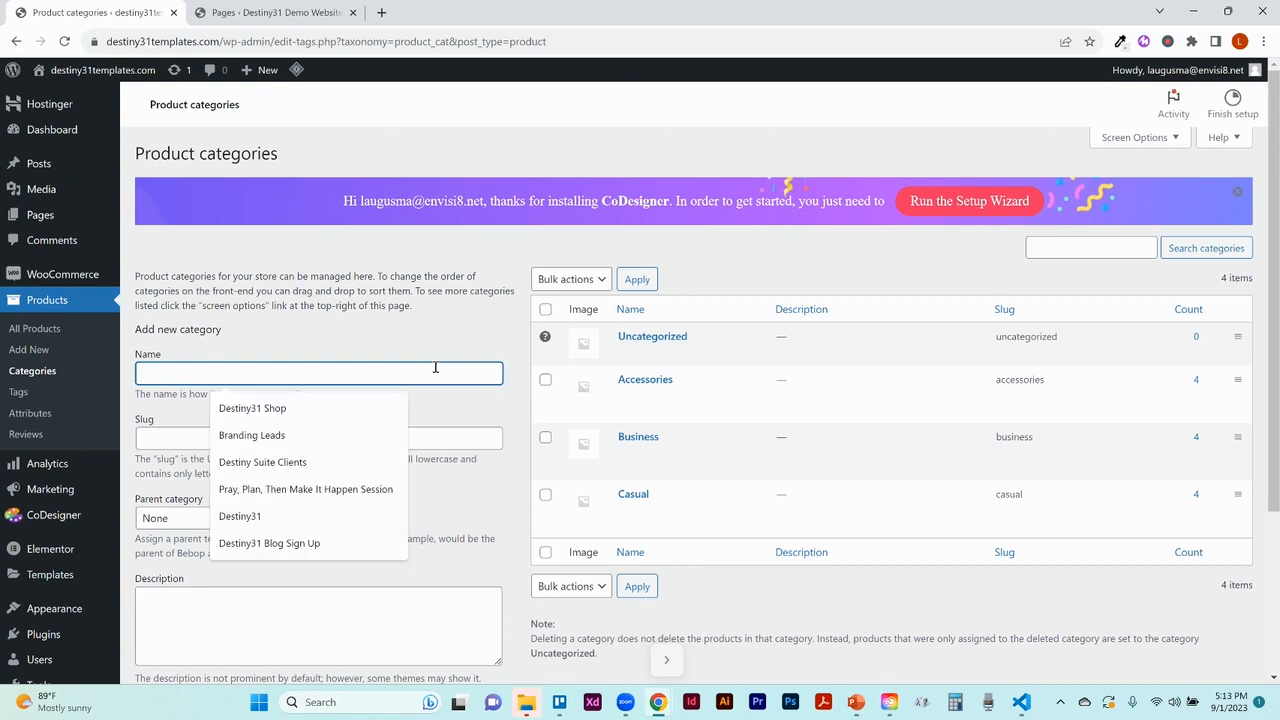
type("Test")
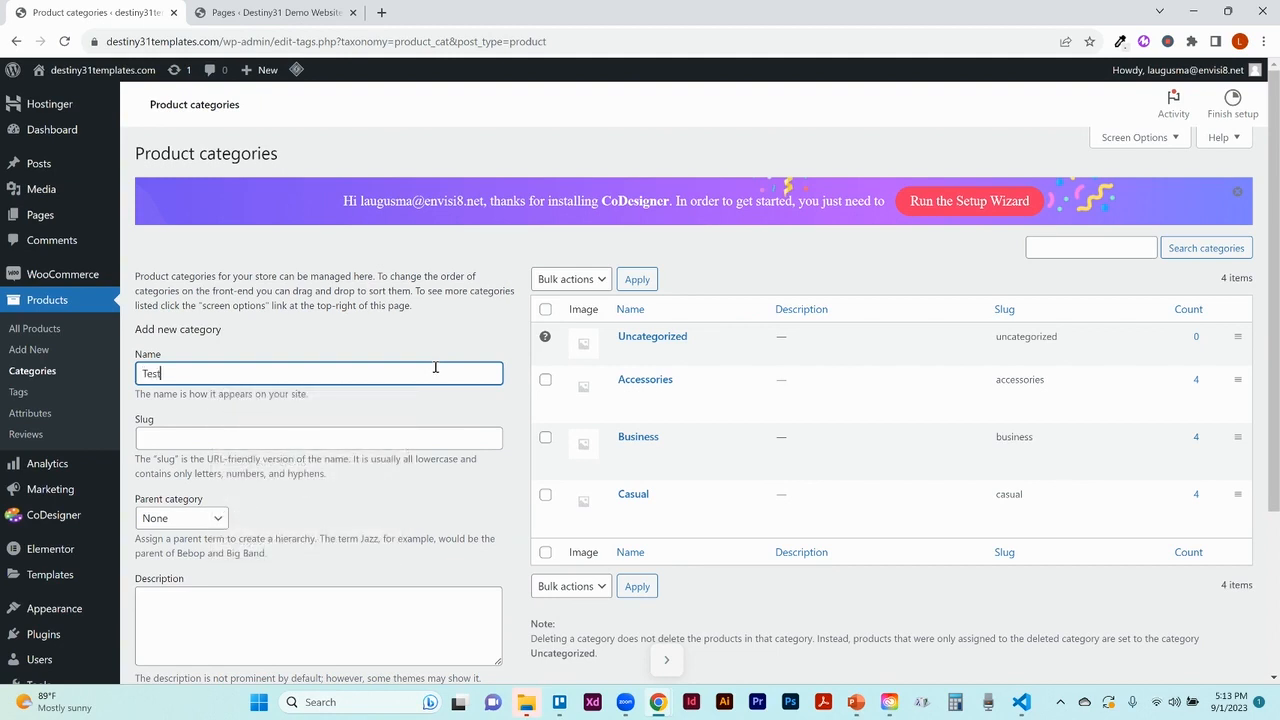
left_click(307, 446)
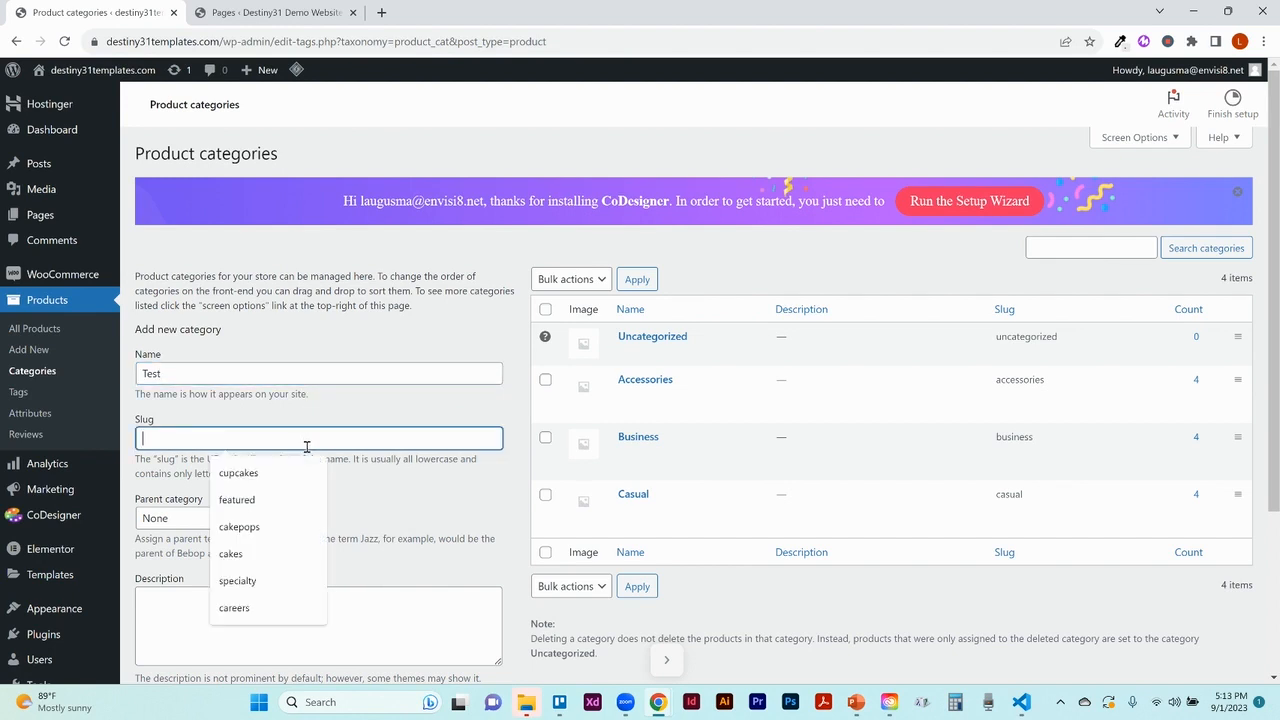
type("test")
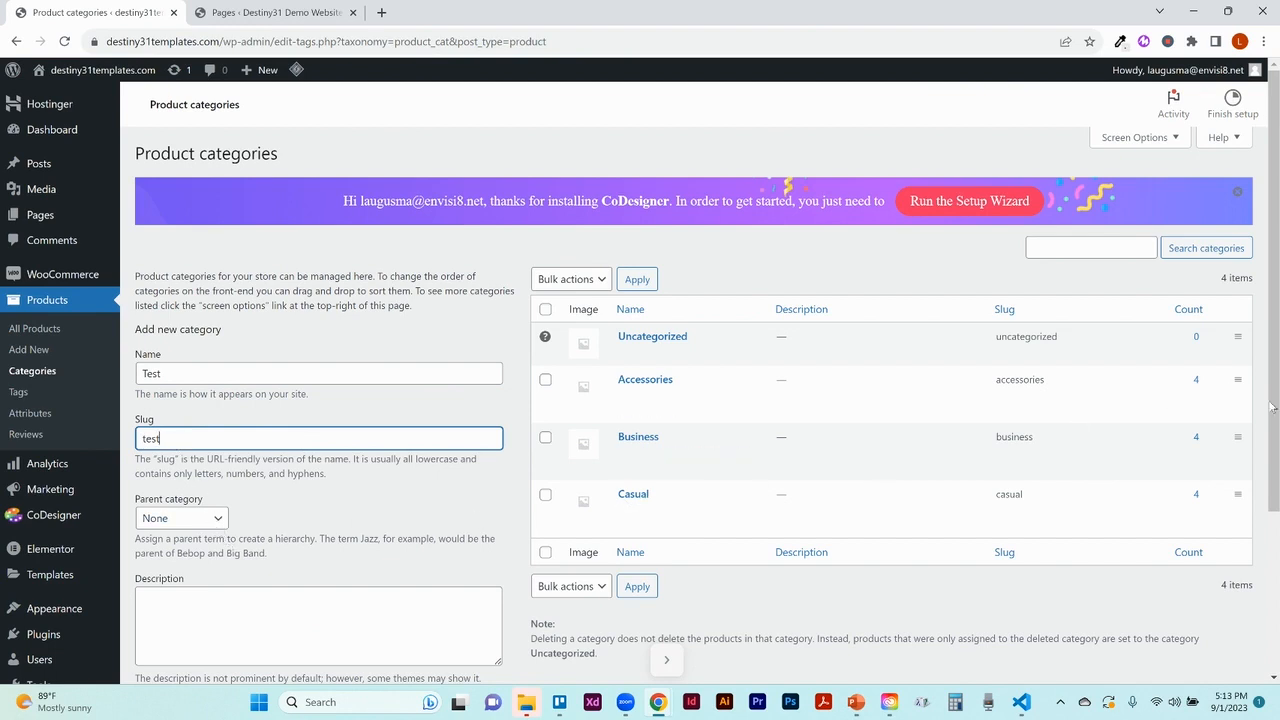
scroll(1277, 410, "down", 3)
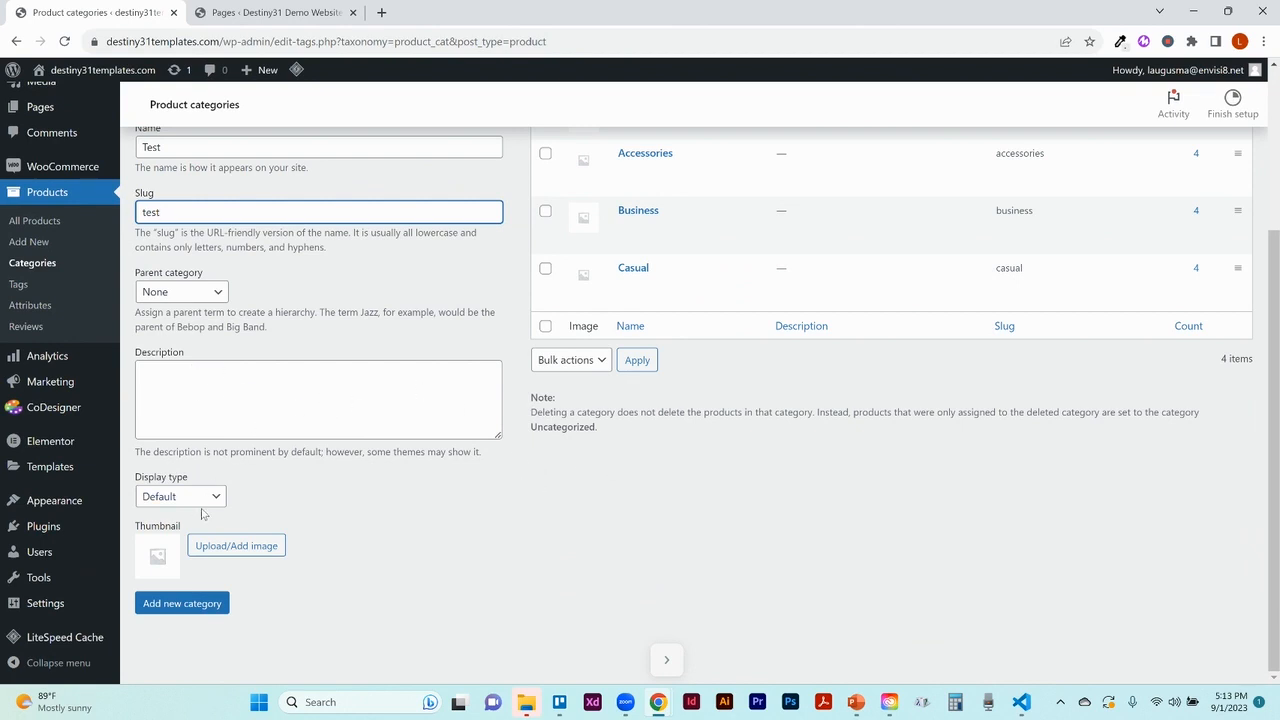
left_click(193, 604)
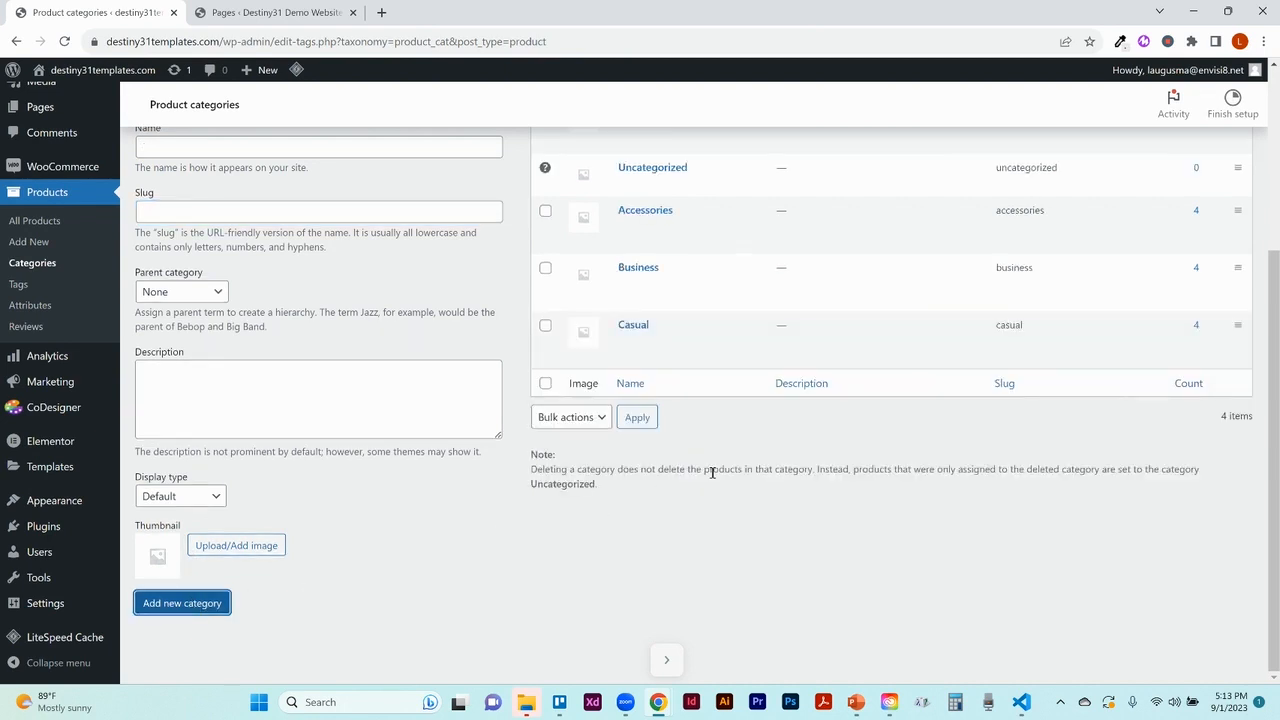
left_click_drag(1275, 357, 1275, 239)
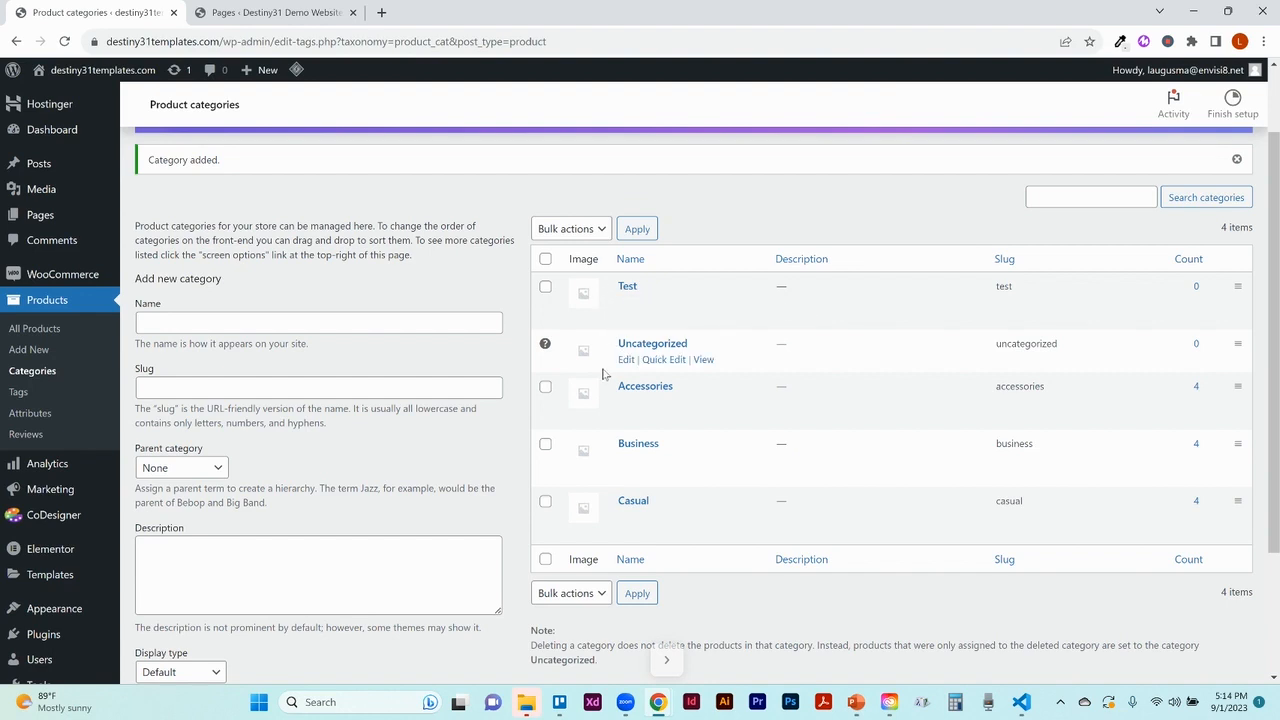
Open the Accessories category for editing, then switch to the demo bakery site's Pages list
left_click(626, 406)
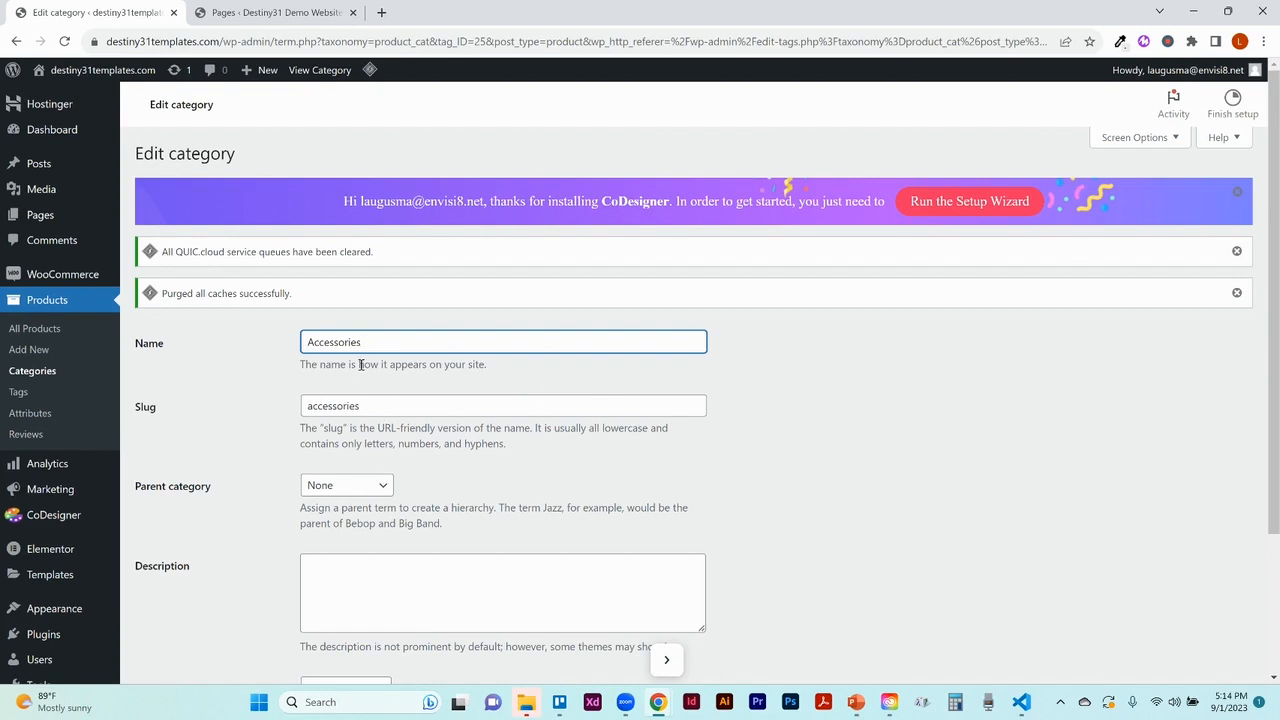
left_click(276, 12)
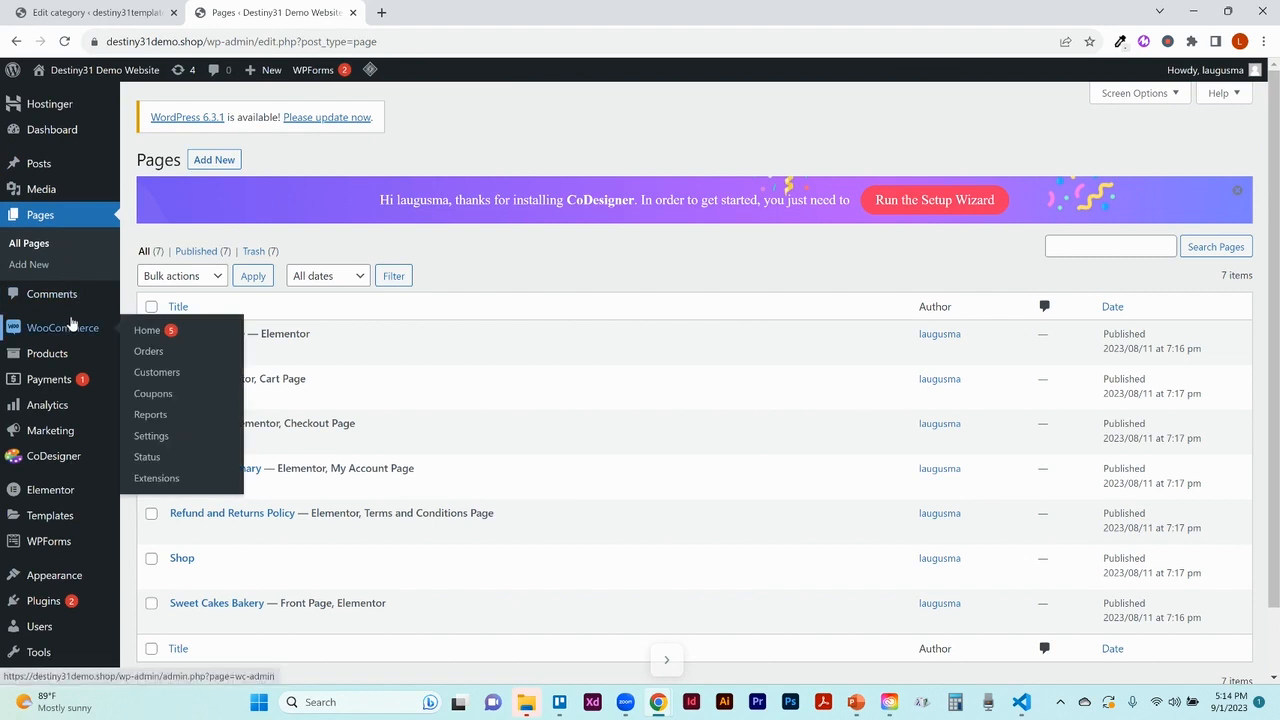
Open the Cake Pops category (slug cakepops) for editing from the demo site's Product categories
left_click(62, 362)
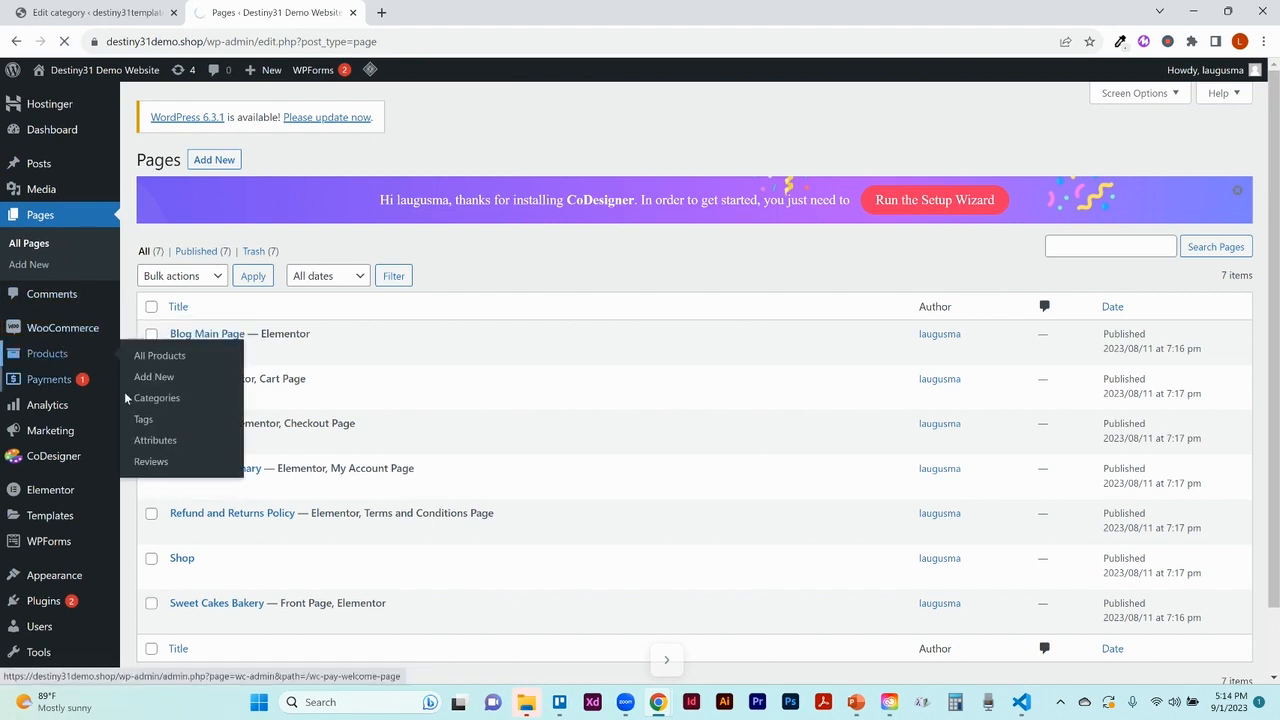
left_click(157, 399)
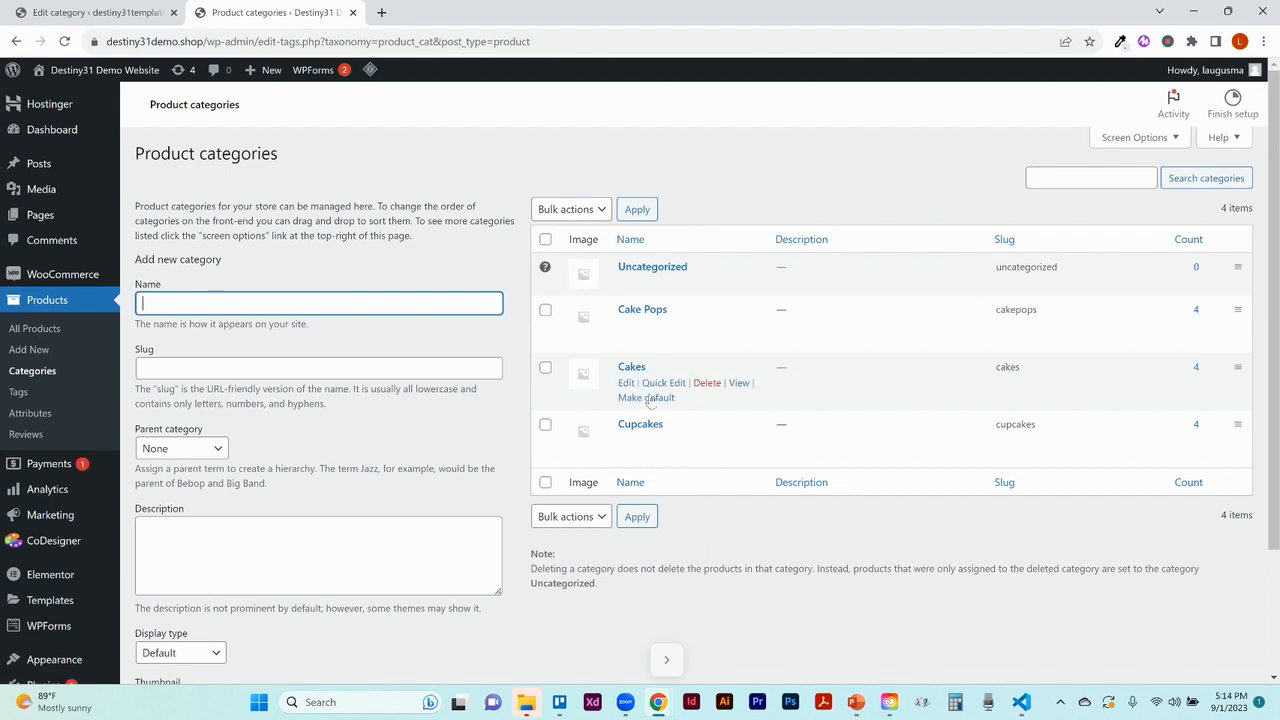
left_click(626, 326)
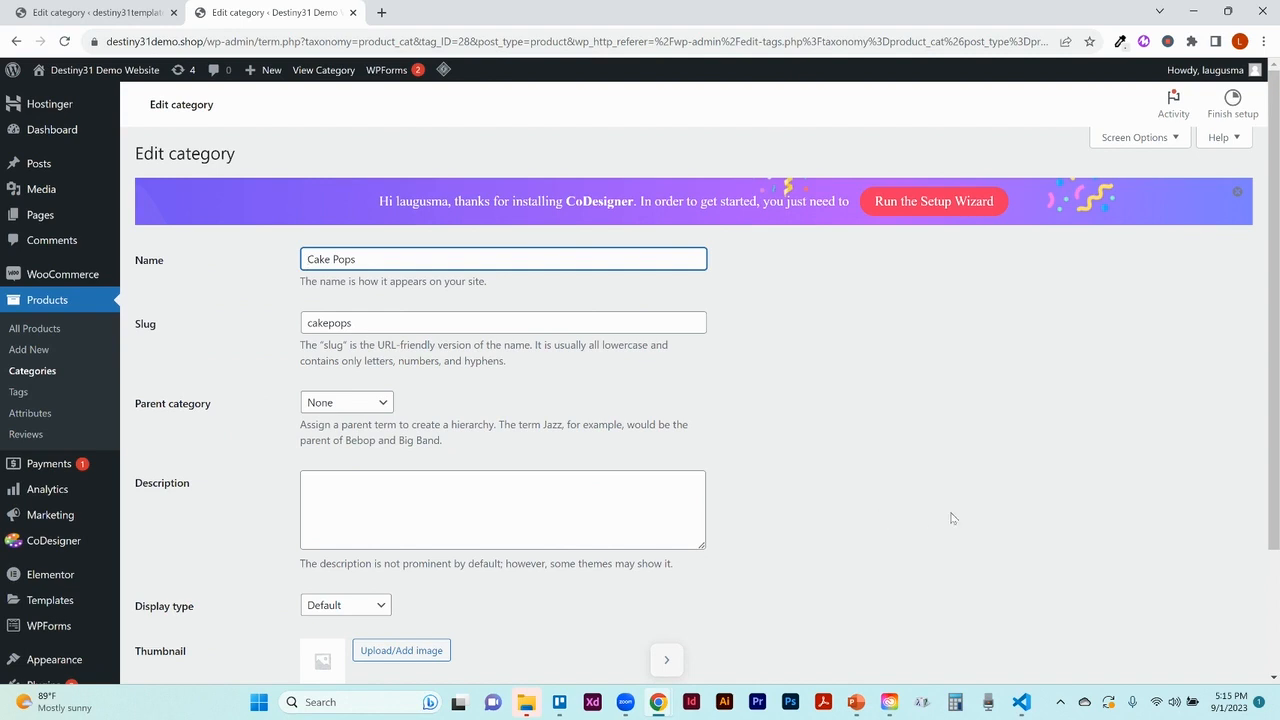
Update the Cake Pops category, return to Product categories and tick Cupcakes
scroll(1276, 520, "down", 2)
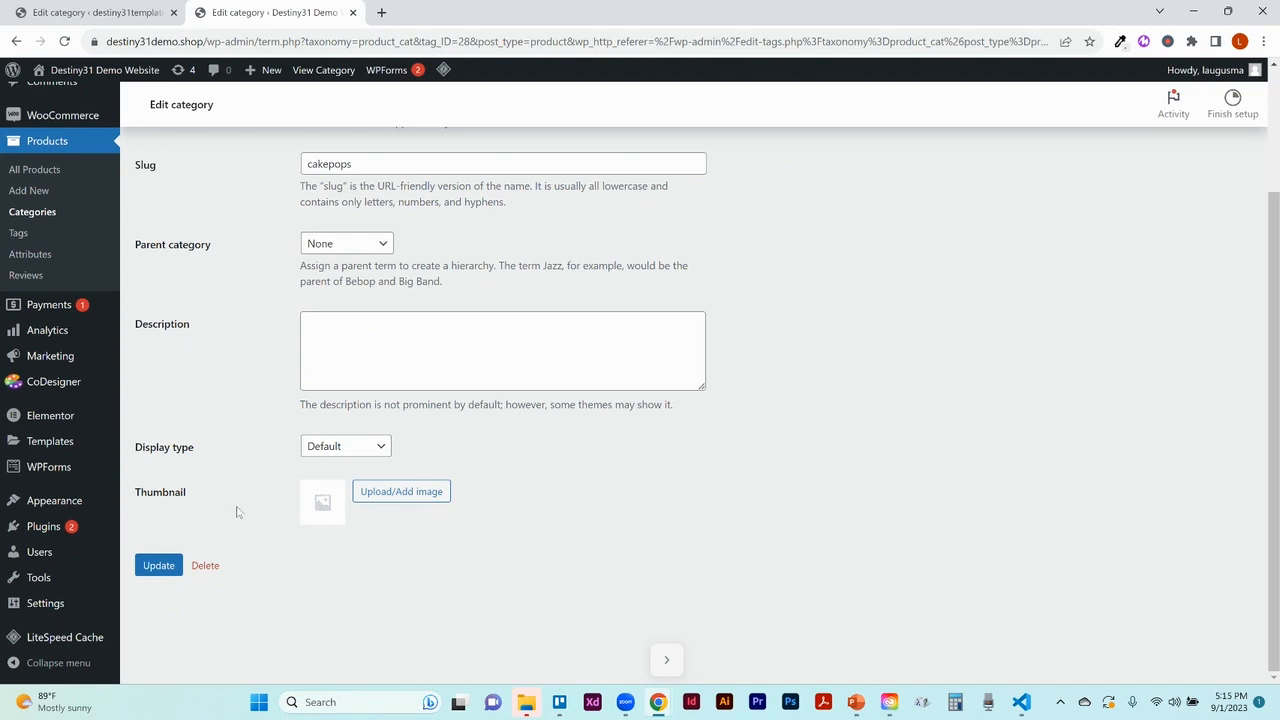
left_click(163, 566)
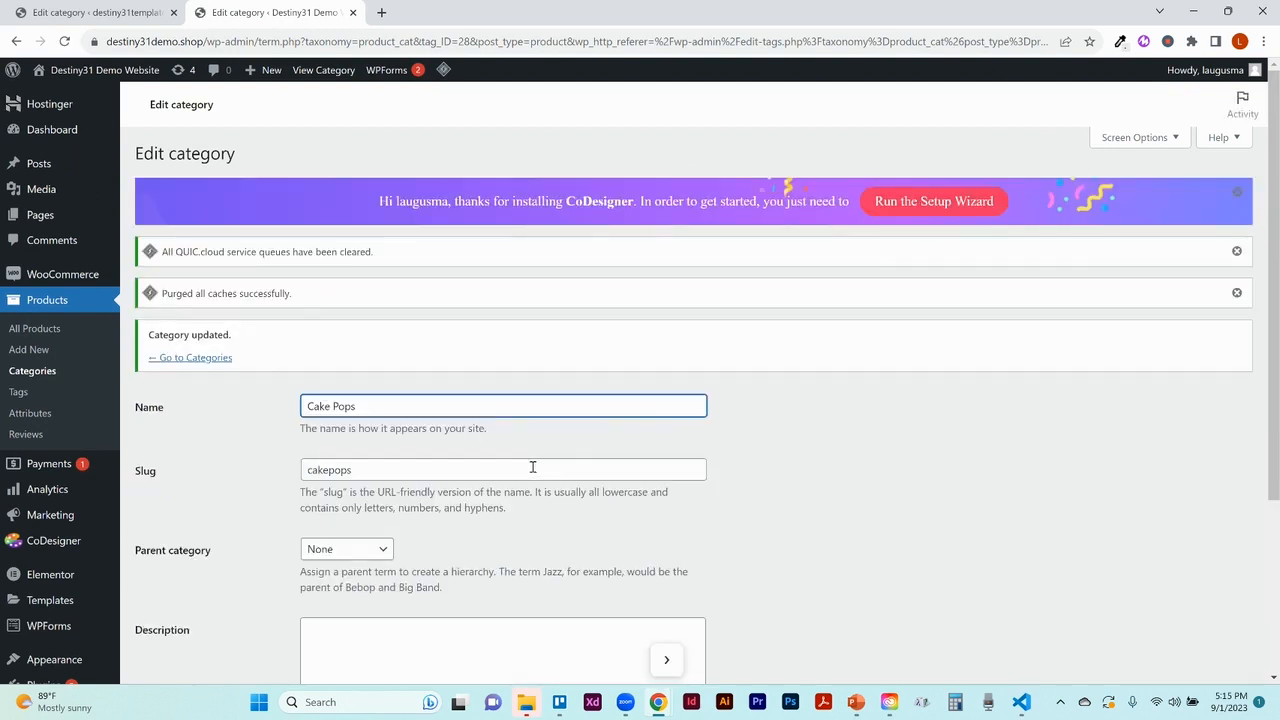
left_click(48, 379)
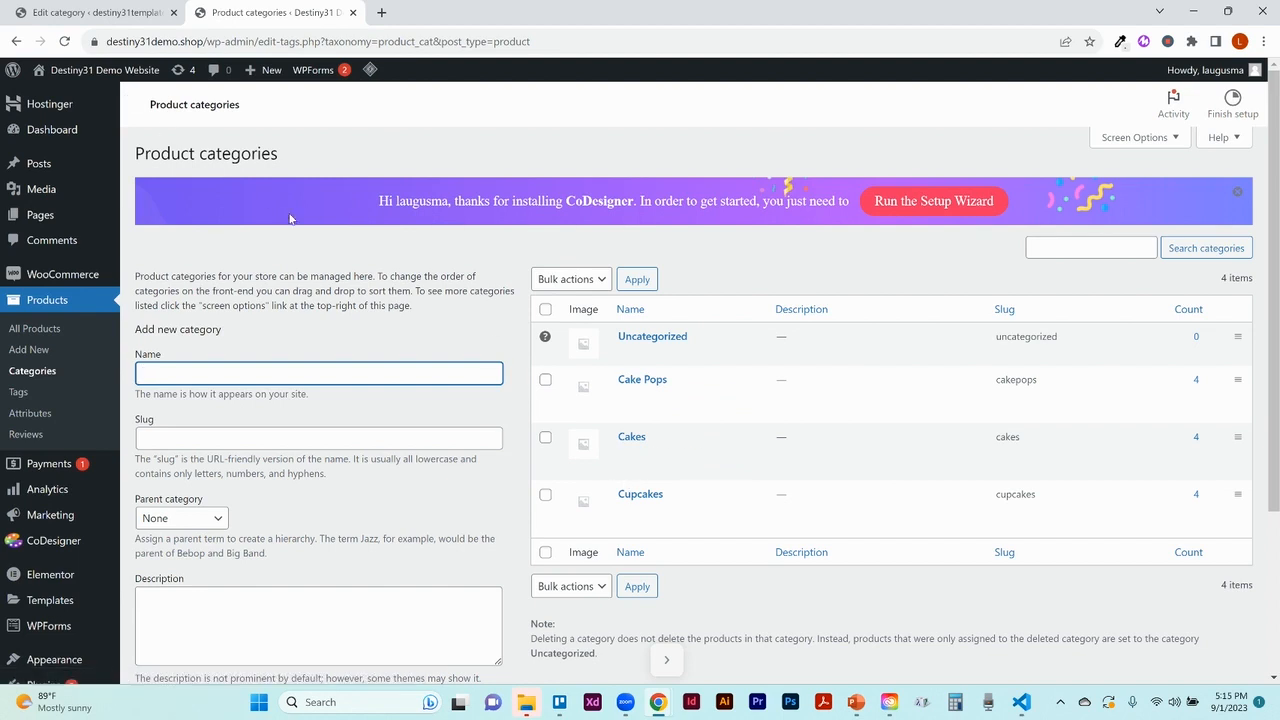
left_click(545, 497)
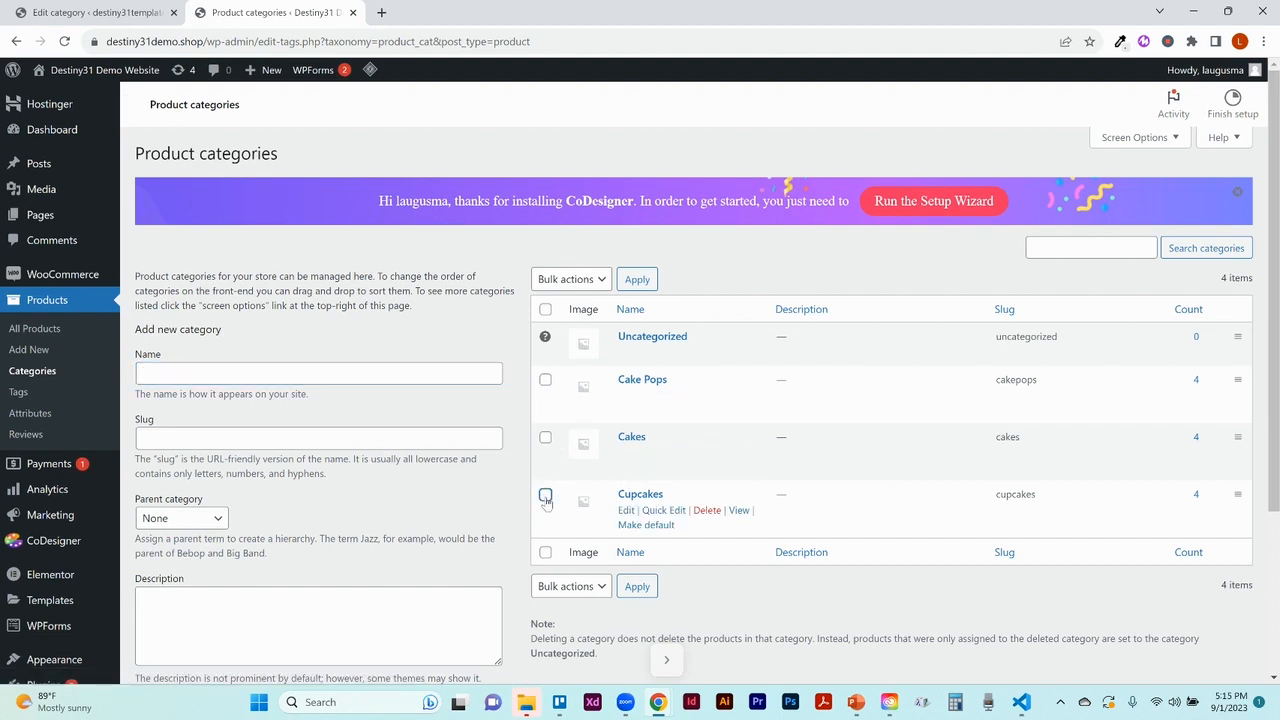
Dismiss the demo site's Bulk actions list and return to the first site's product categories
left_click(598, 284)
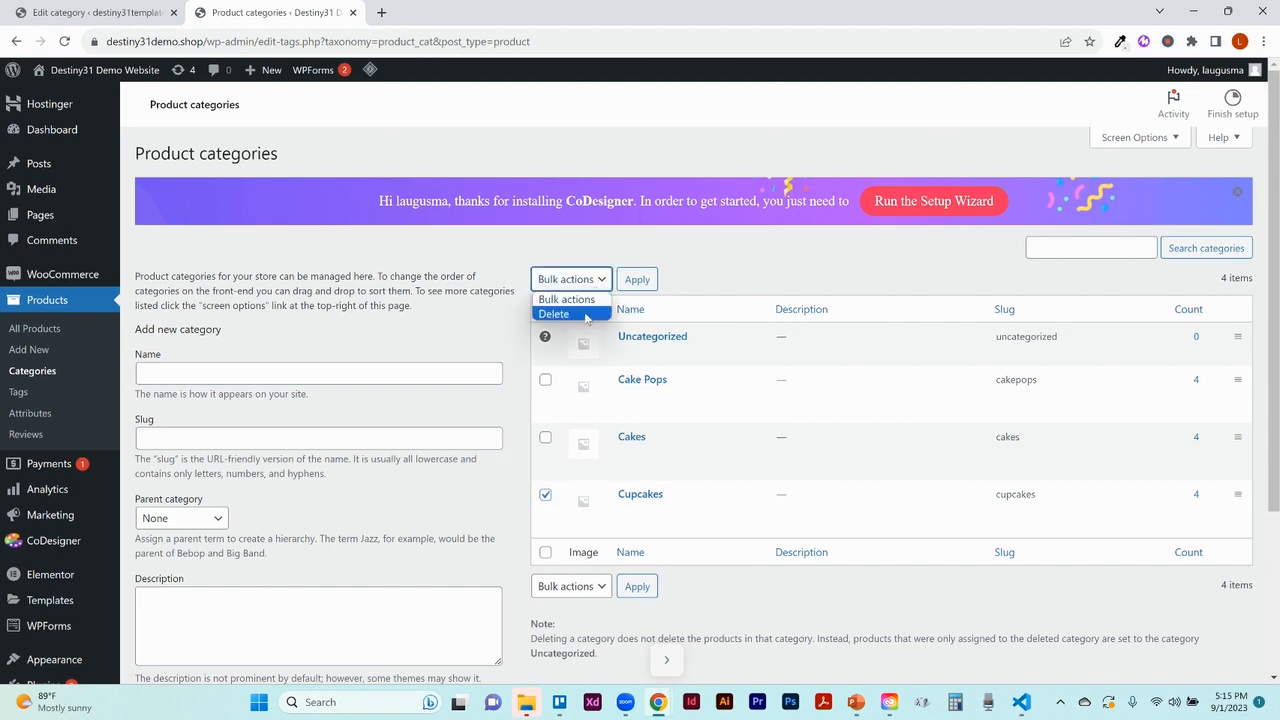
left_click(570, 247)
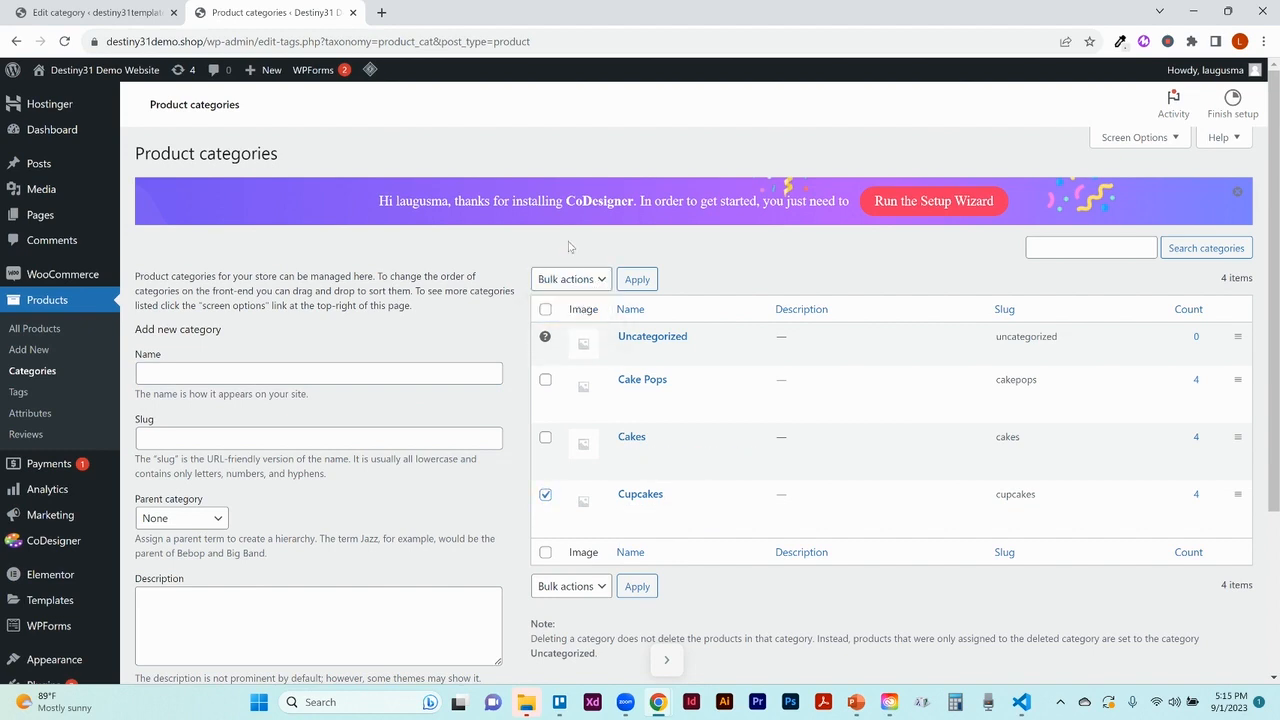
left_click(115, 14)
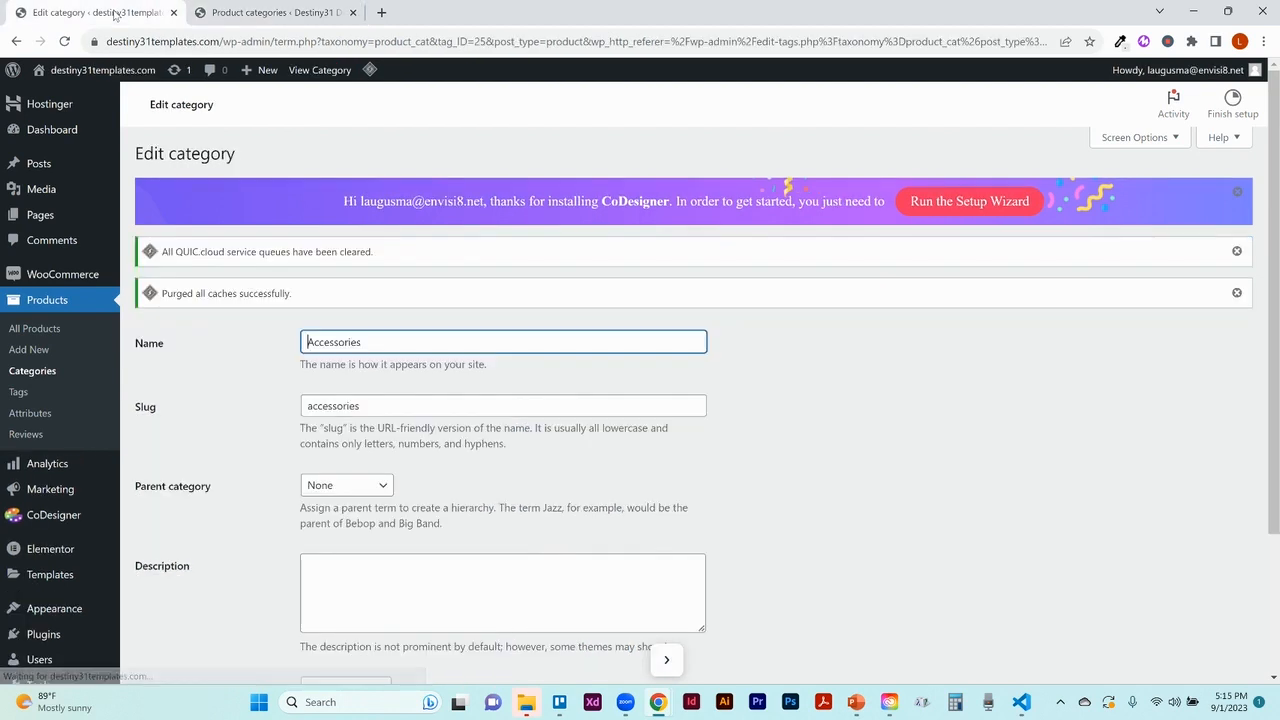
left_click(40, 377)
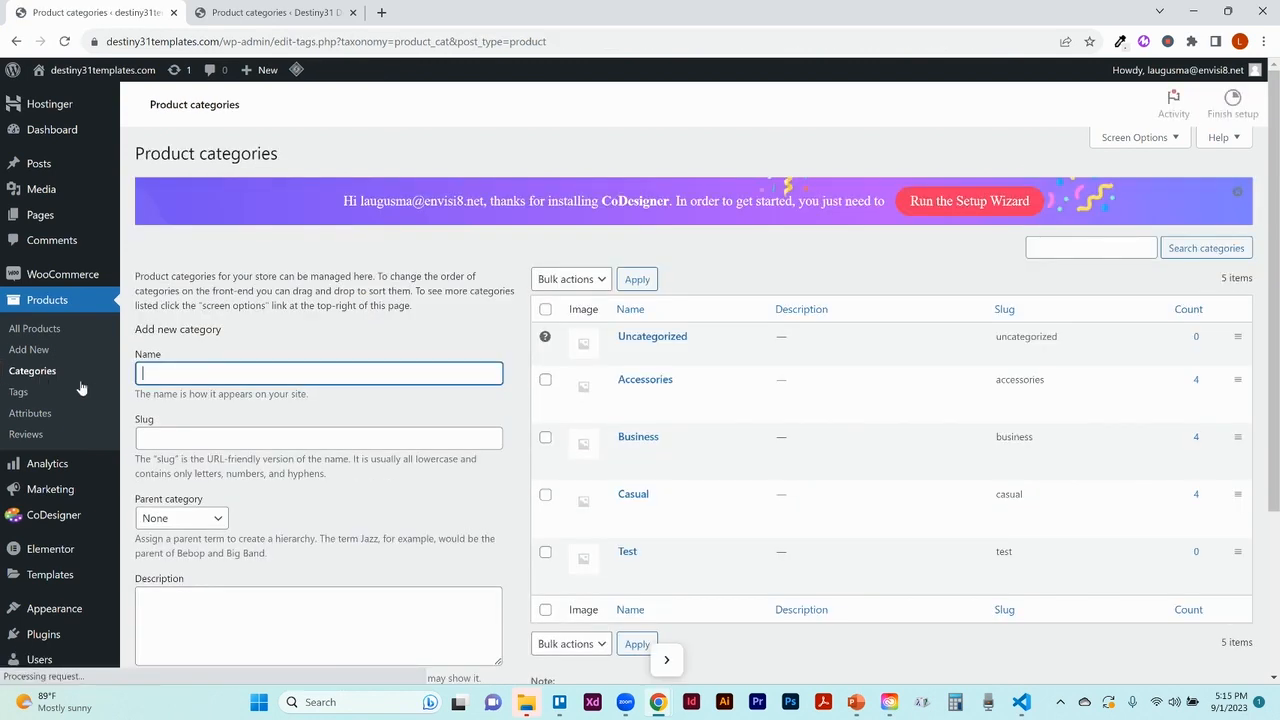
Delete the Test product category with the Delete bulk action
left_click(545, 553)
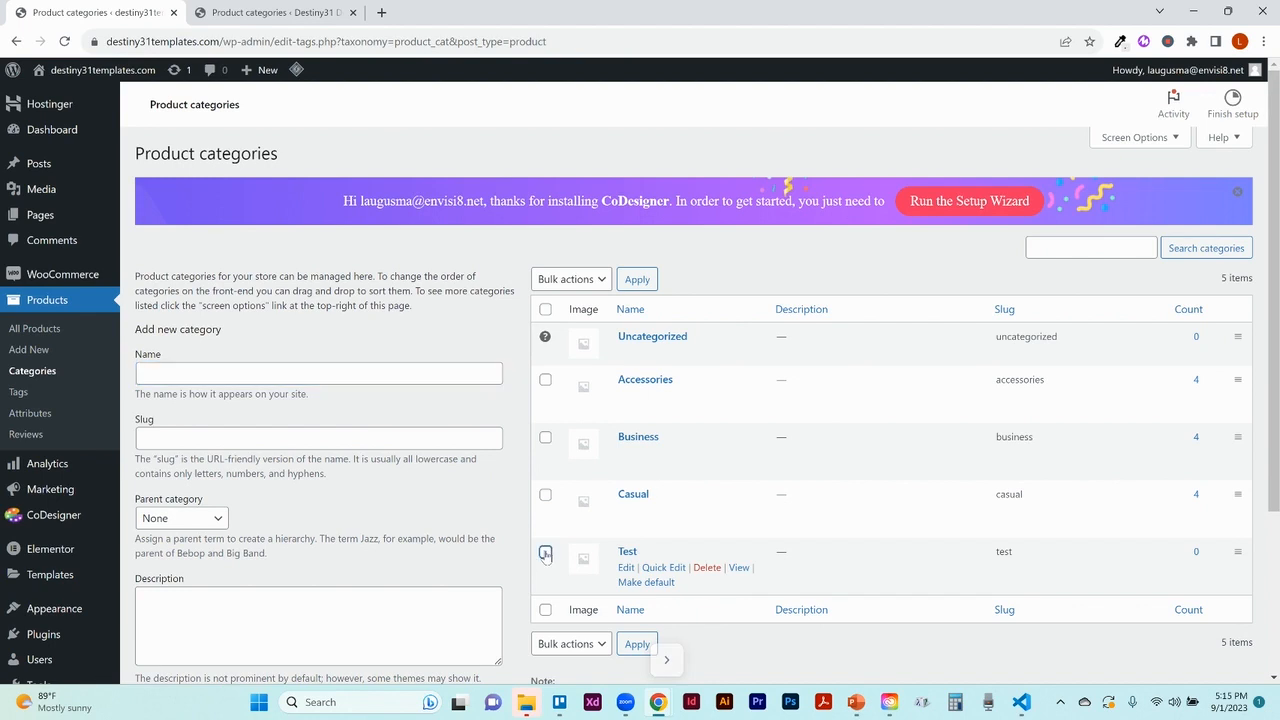
left_click(597, 284)
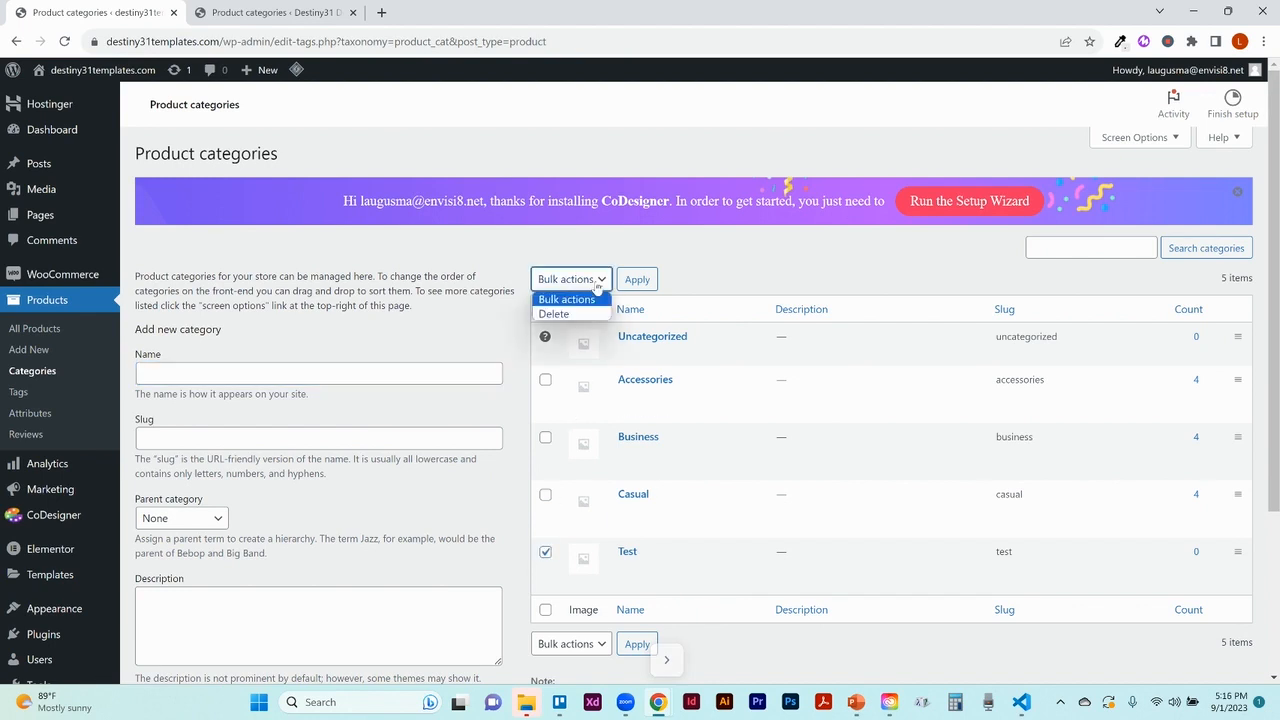
left_click(576, 316)
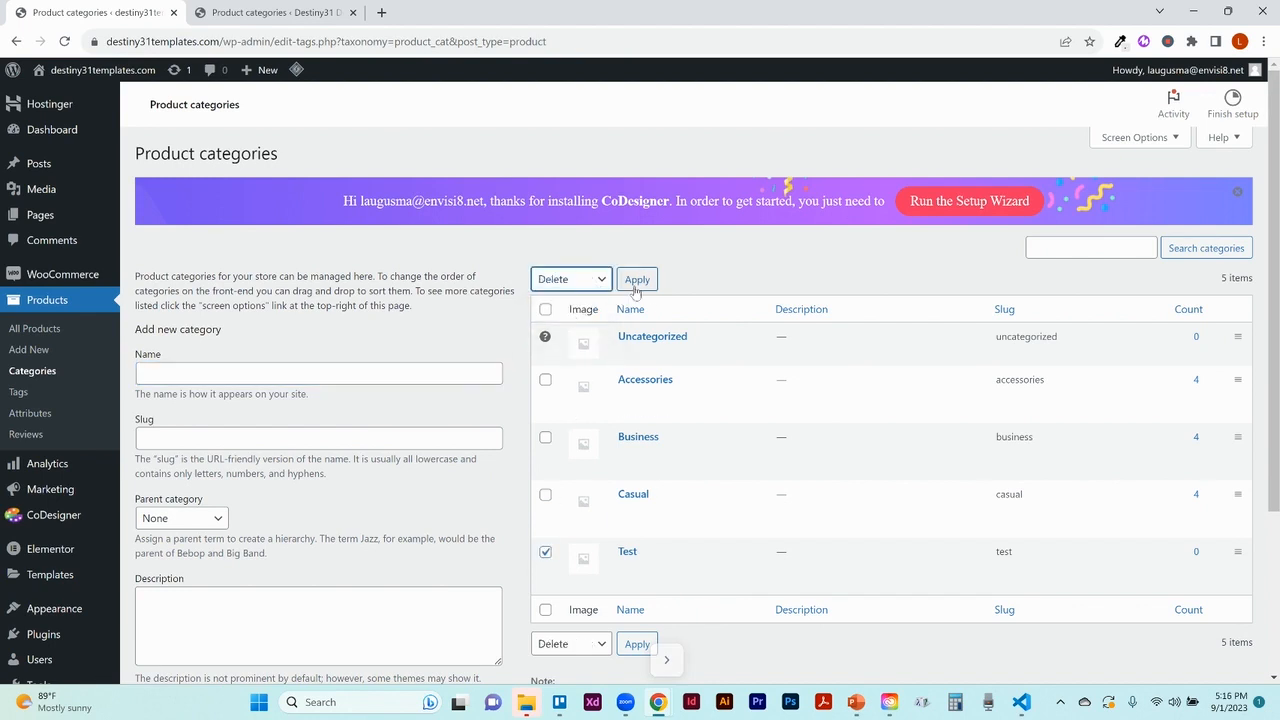
left_click(638, 282)
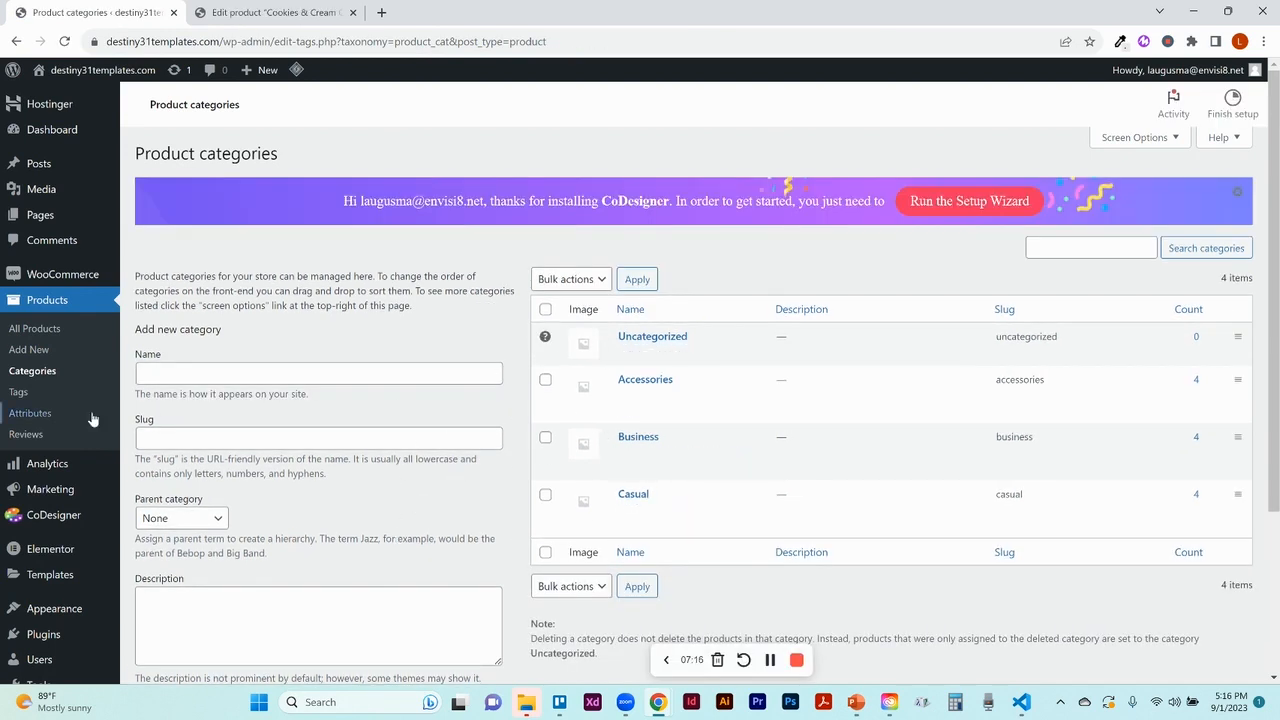
left_click(47, 338)
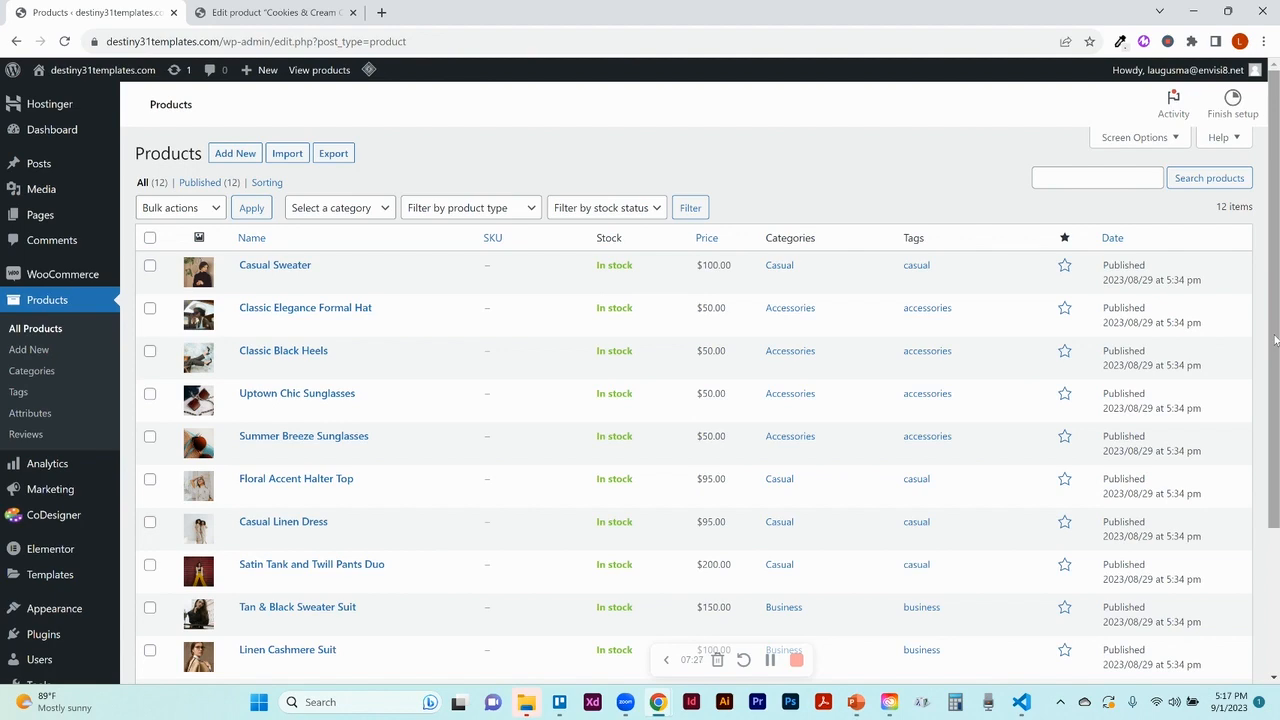
Tick Casual Sweater and Classic Elegance Formal Hat, view Bulk actions, then untick both
mouse_move(1274, 340)
left_mouse_down()
mouse_move(1275, 439)
mouse_move(1276, 340)
left_mouse_up()
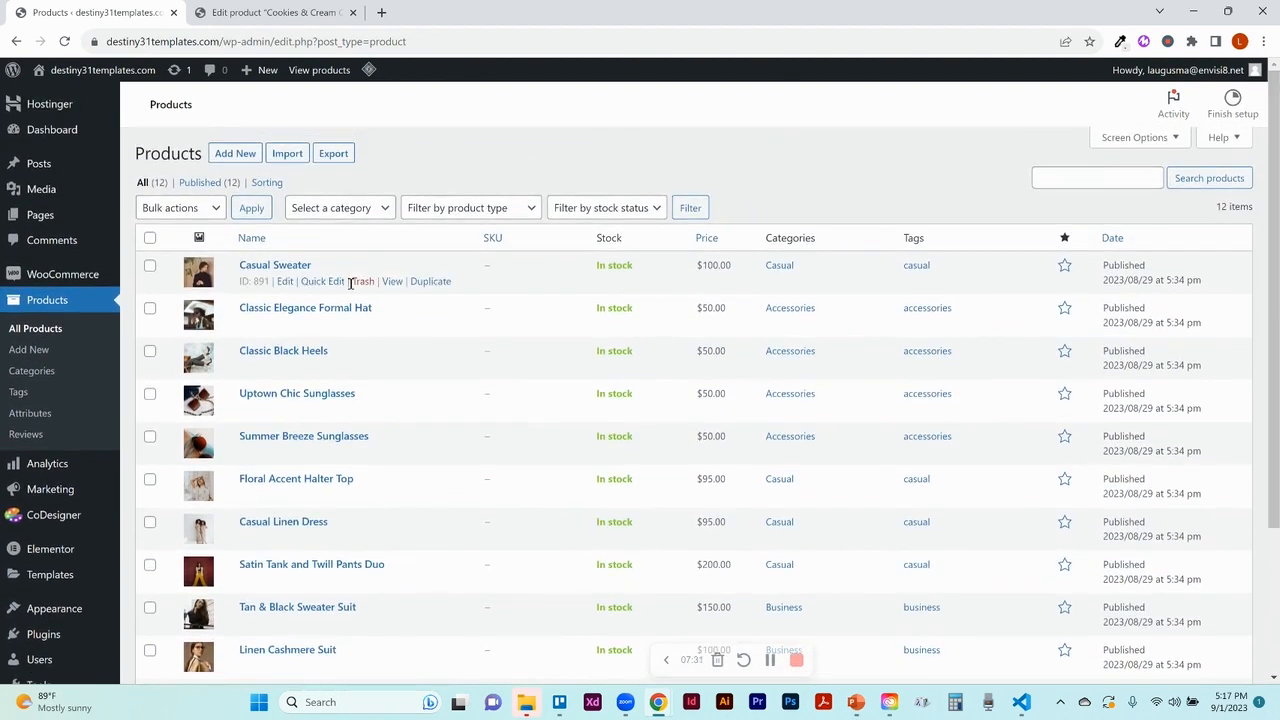
left_click(150, 266)
left_click(150, 308)
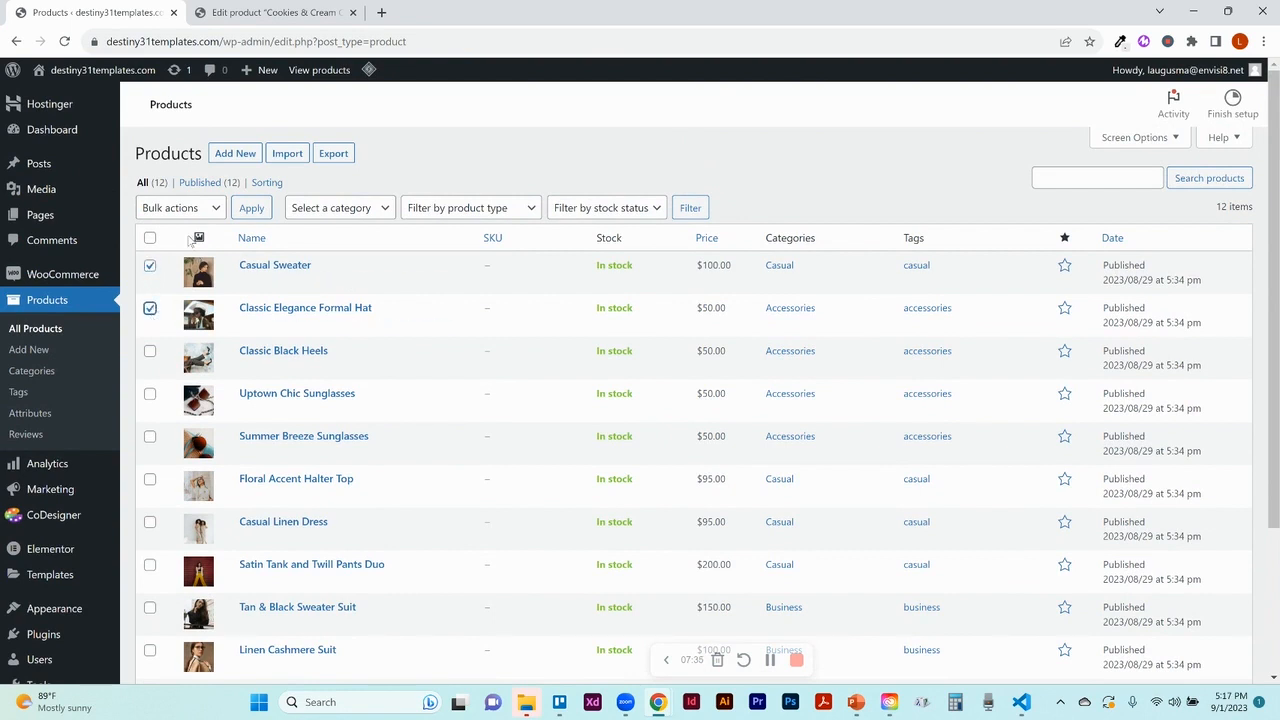
left_click(197, 209)
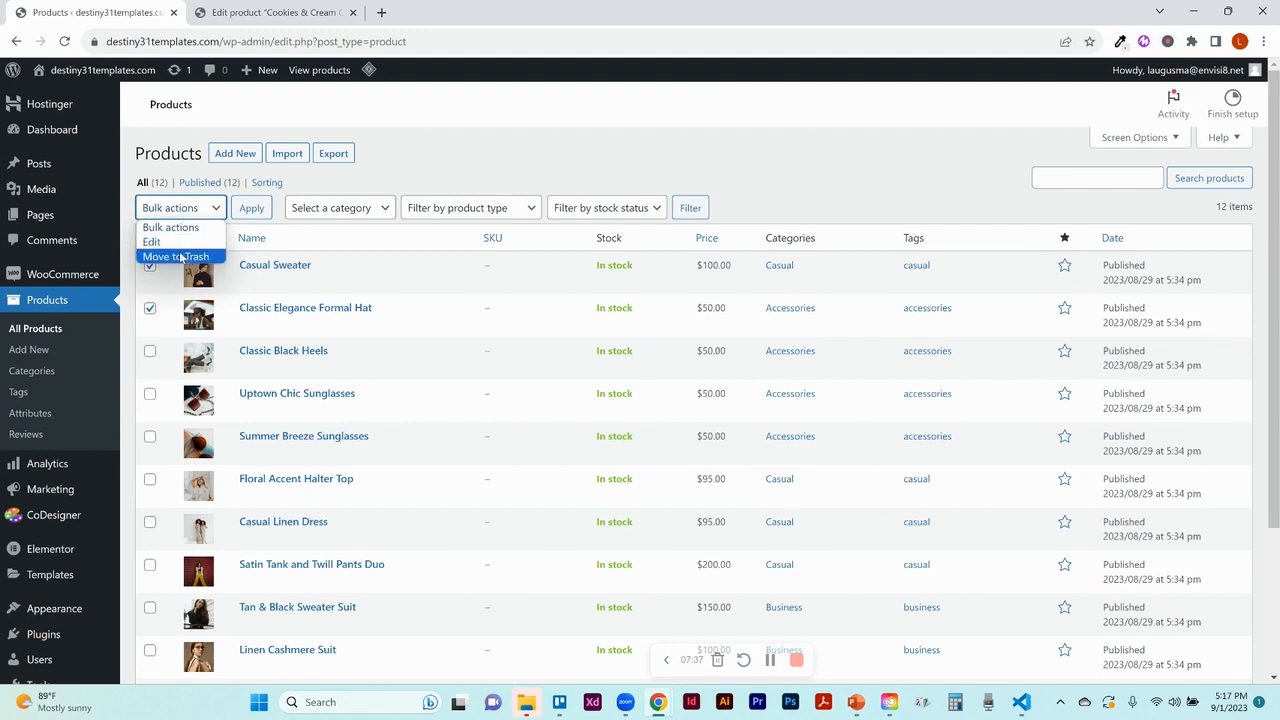
left_click(279, 226)
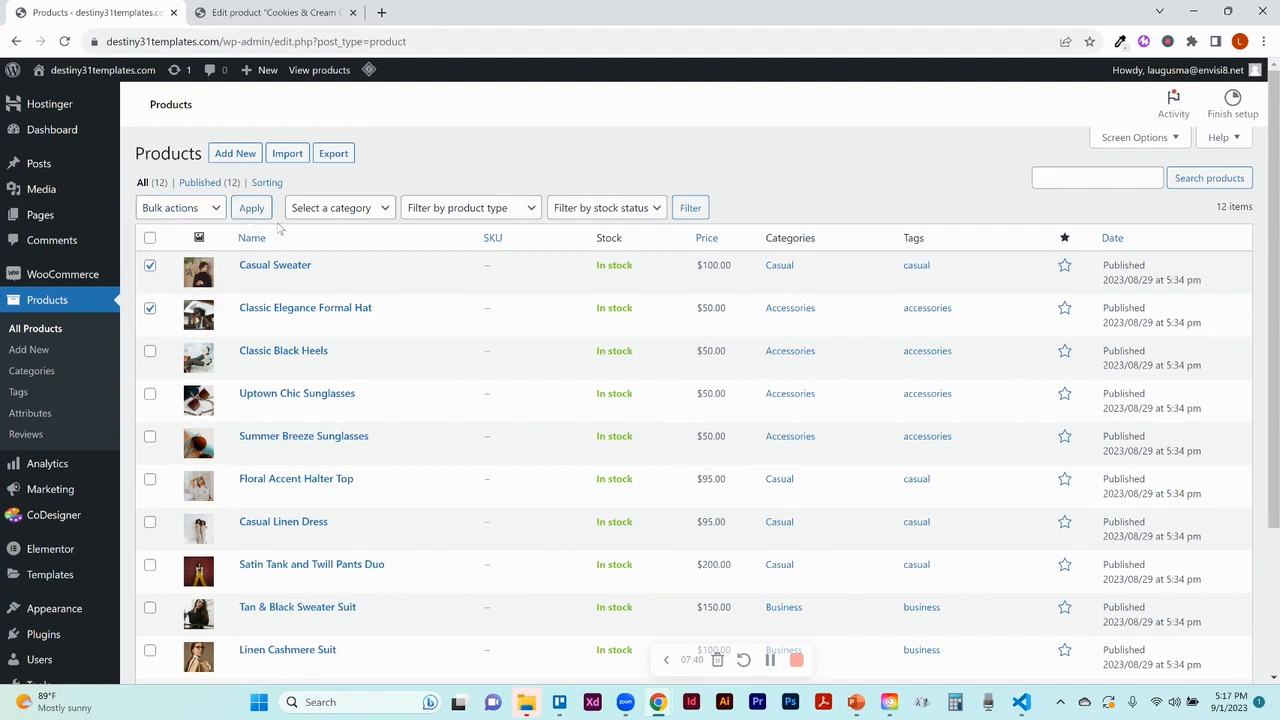
left_click(150, 266)
left_click(150, 309)
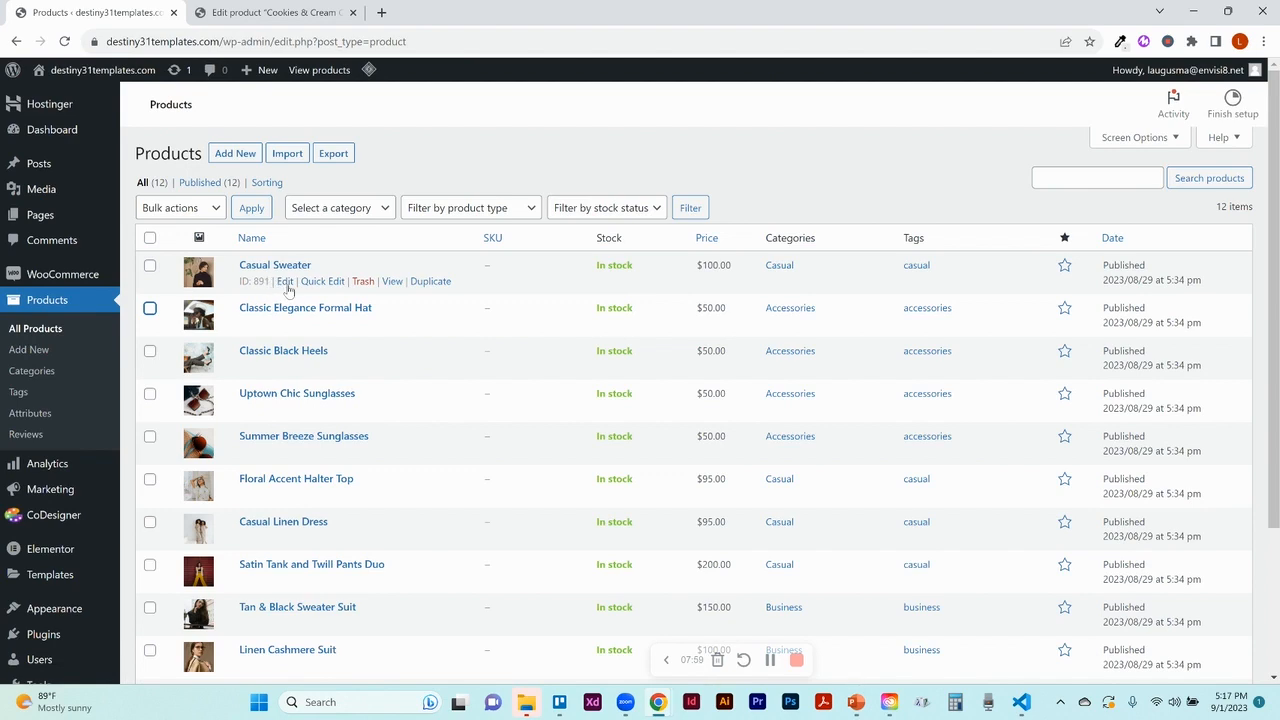
Open Casual Sweater for editing, then switch to the Cookies & Cream Chocolate Cake editor
left_click(286, 283)
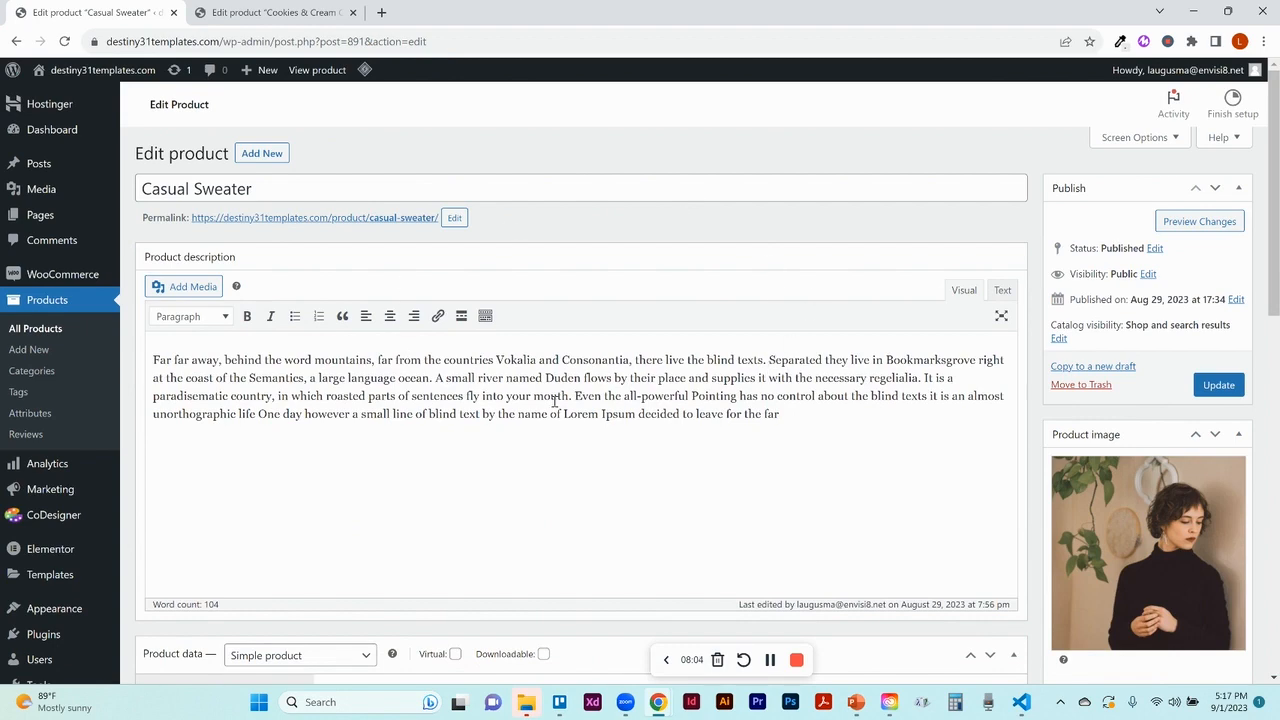
left_click(303, 20)
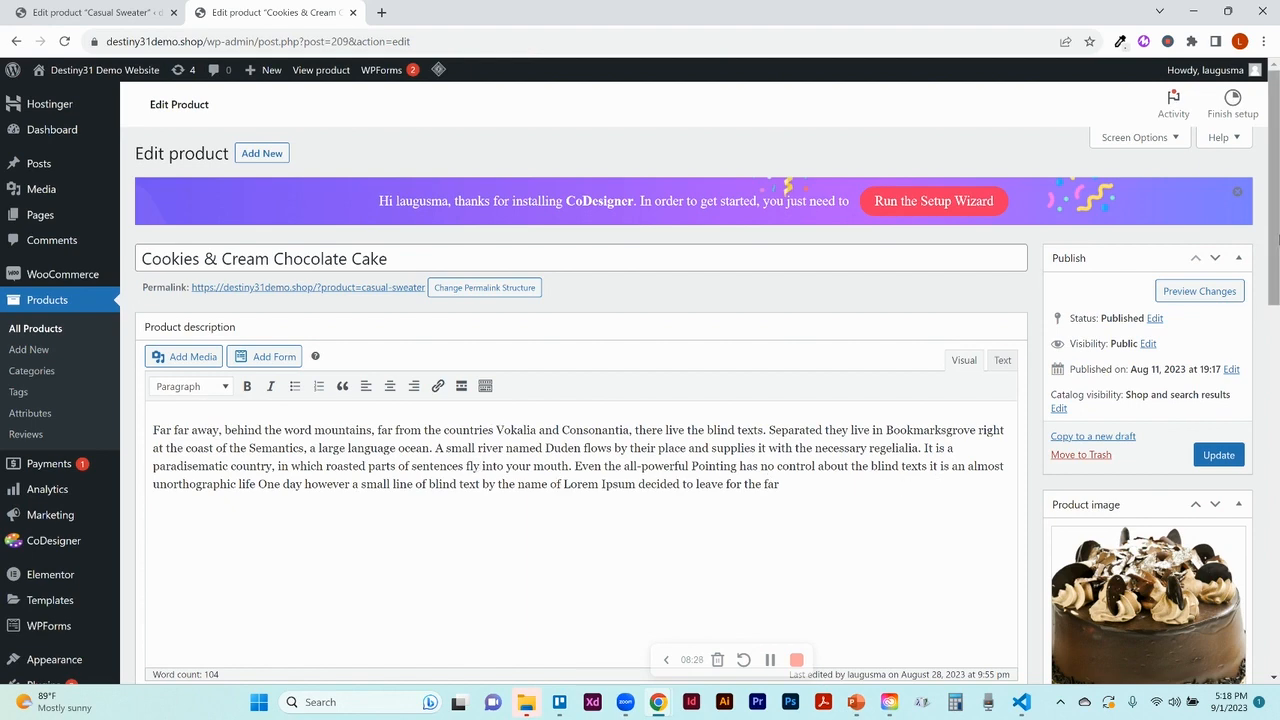
Scroll to Product data and list the types: Simple, Grouped, External/Affiliate and Variable product
left_click_drag(1278, 240, 1277, 381)
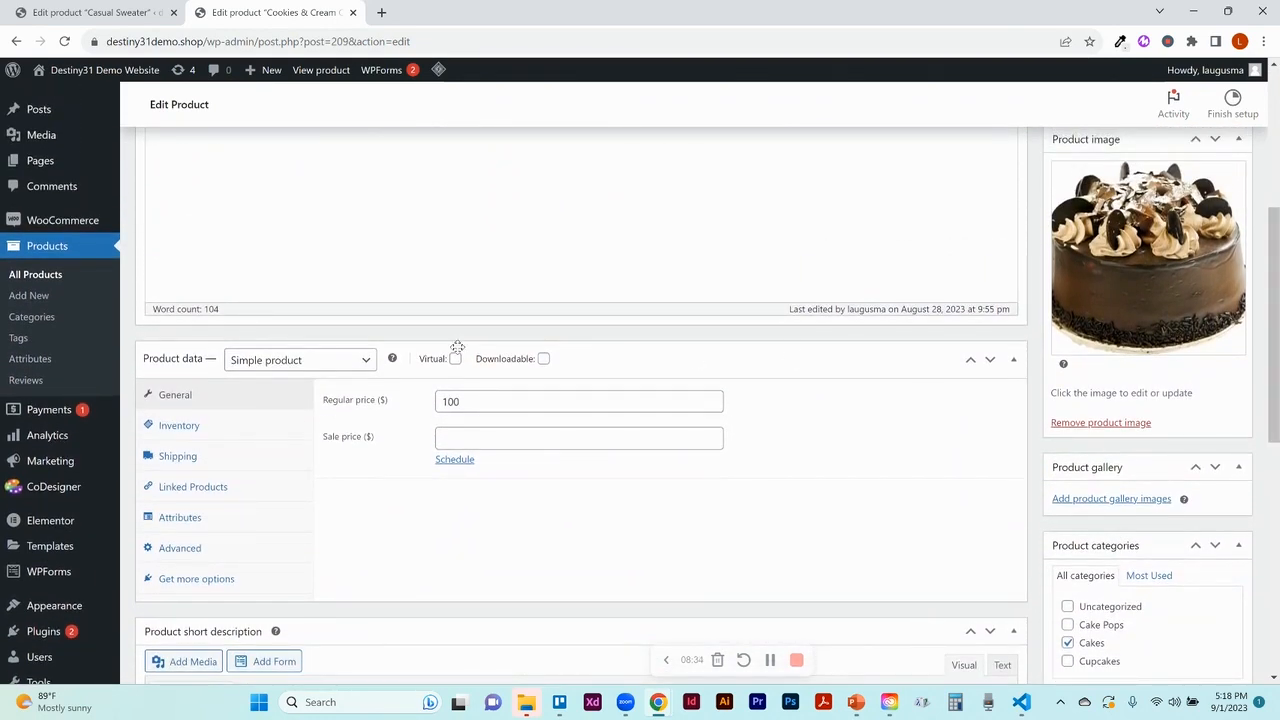
left_click(366, 362)
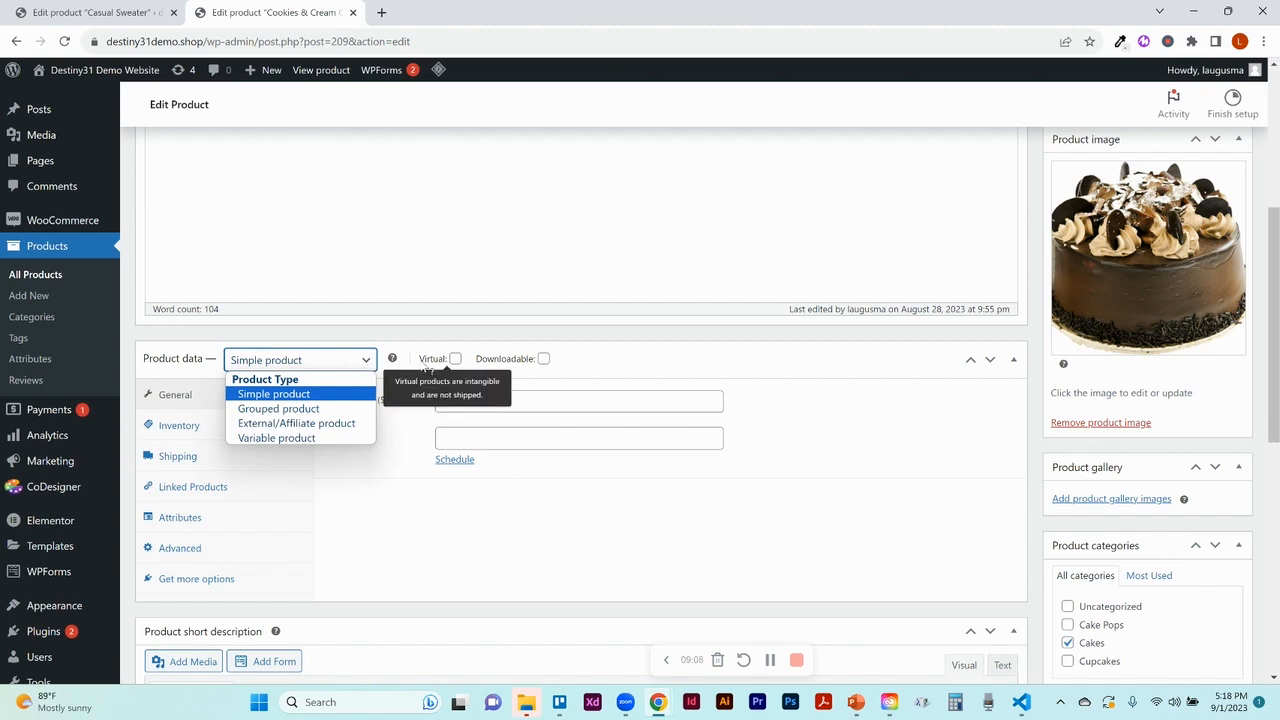
Close the product type list, keeping Simple product, and re-expand the Product data box
left_click(453, 374)
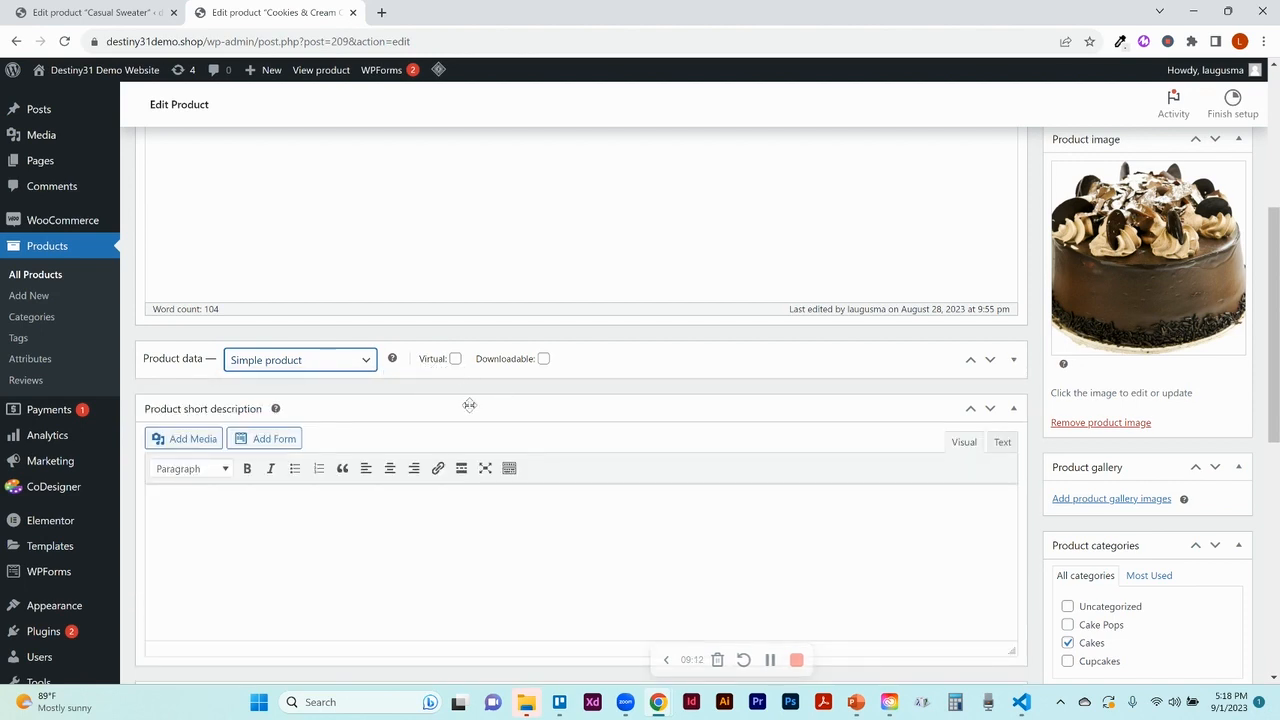
left_click(622, 366)
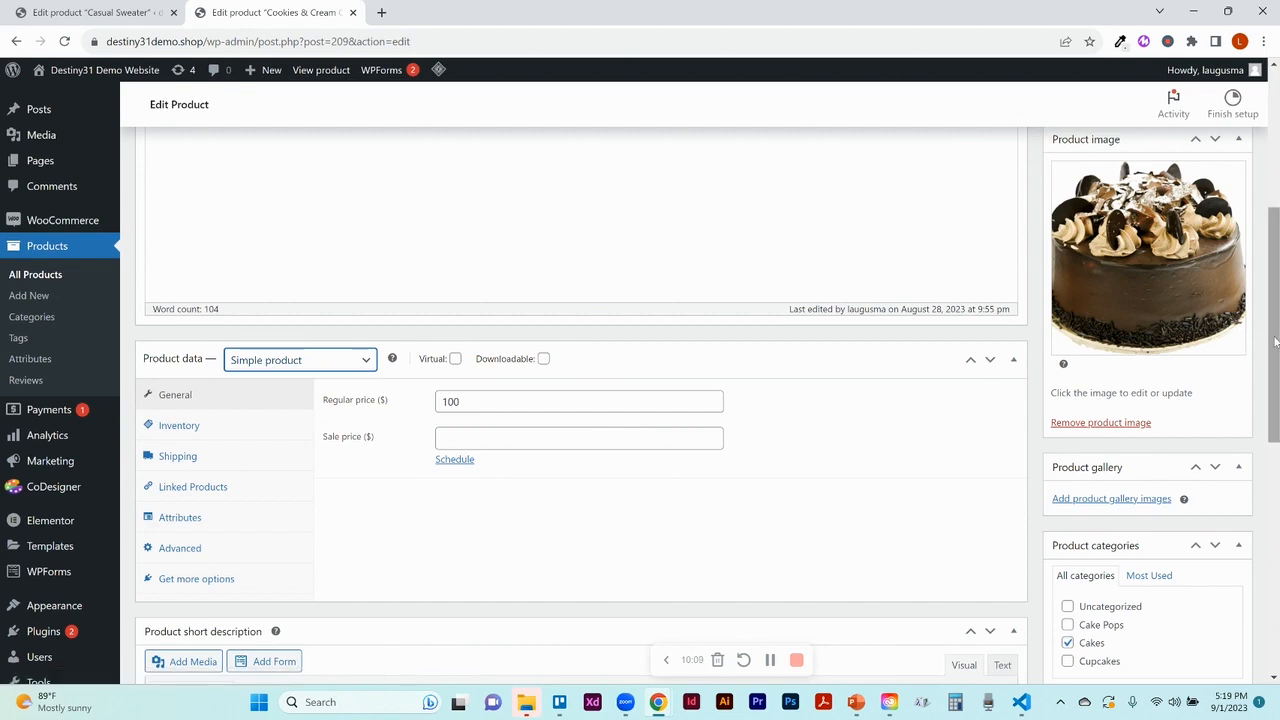
mouse_move(1275, 343)
left_mouse_down()
mouse_move(1275, 313)
mouse_move(1275, 331)
left_mouse_up()
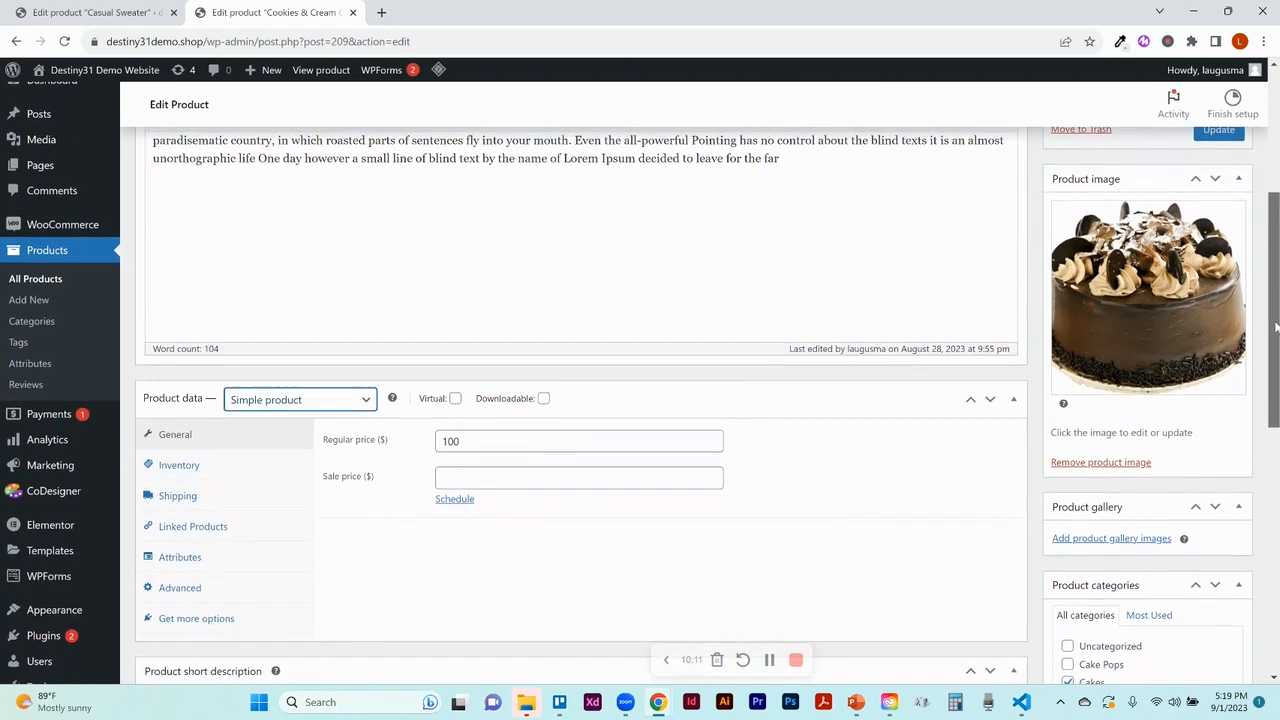
Set 12.png from the Media Library as the cake's product image, then review categories and tags
left_click(1167, 330)
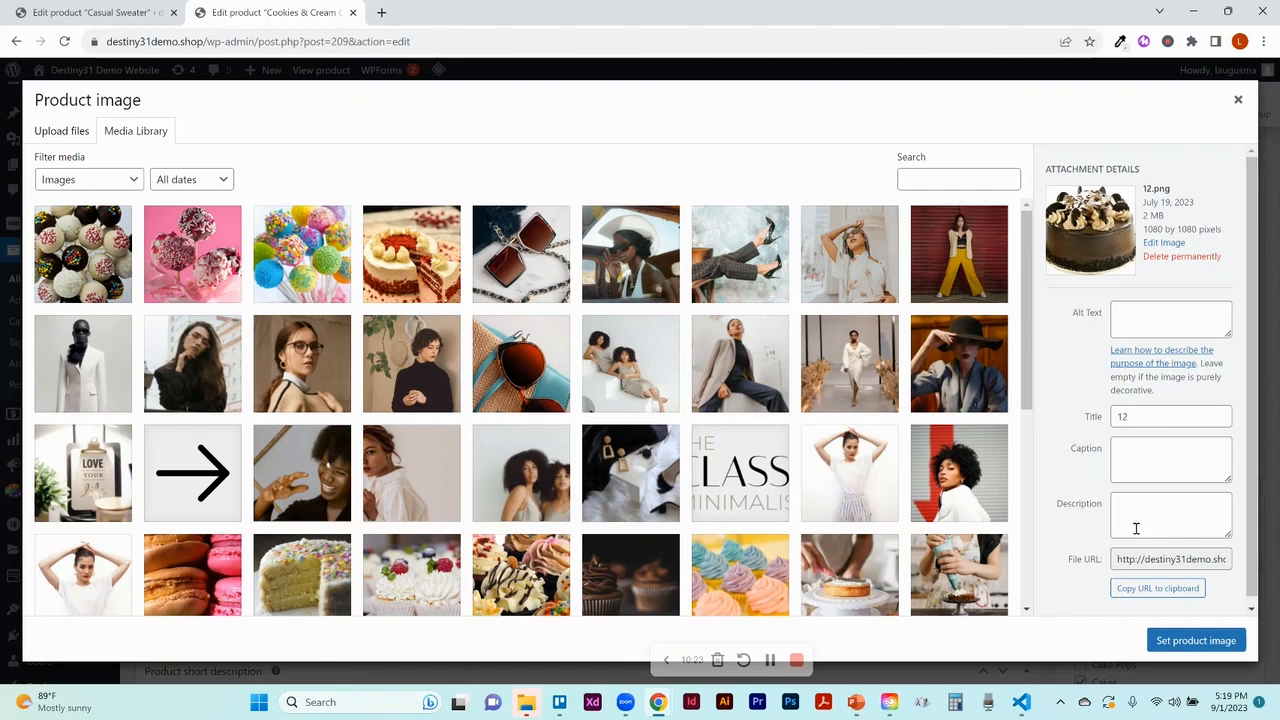
left_click(1172, 645)
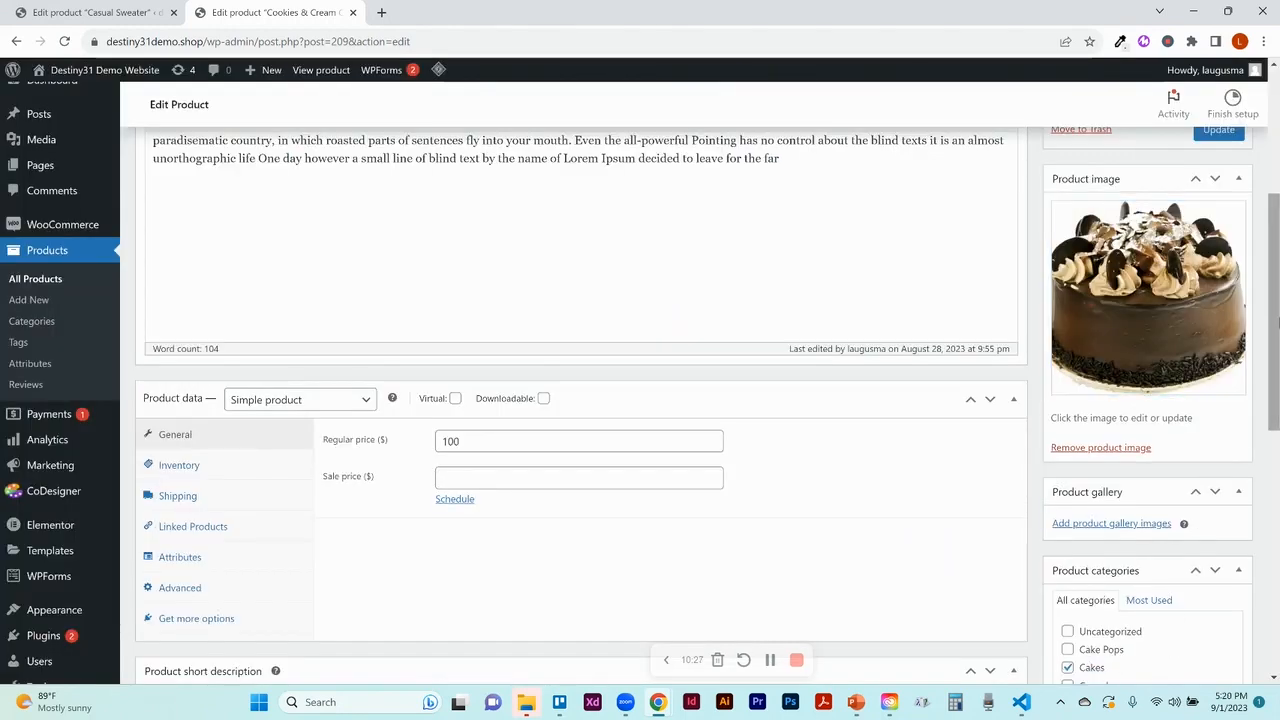
left_click_drag(1276, 323, 1276, 403)
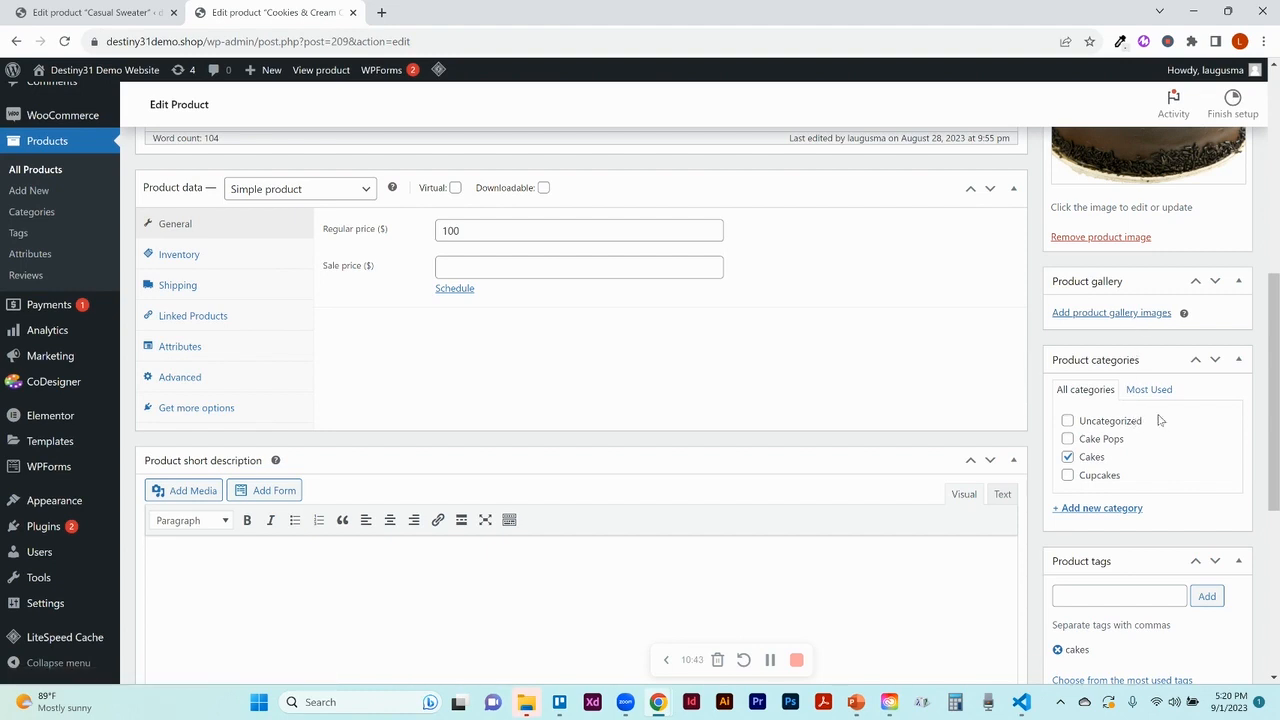
left_click_drag(1272, 438, 1272, 454)
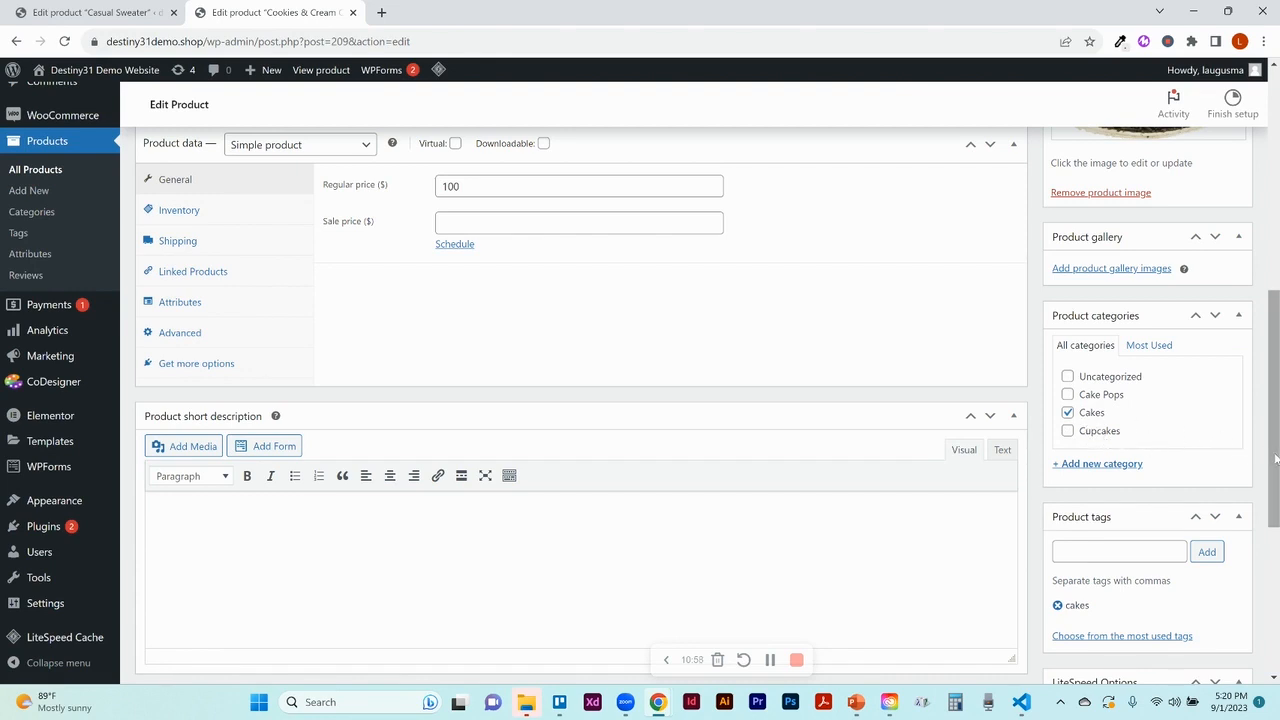
left_click_drag(1275, 458, 1275, 513)
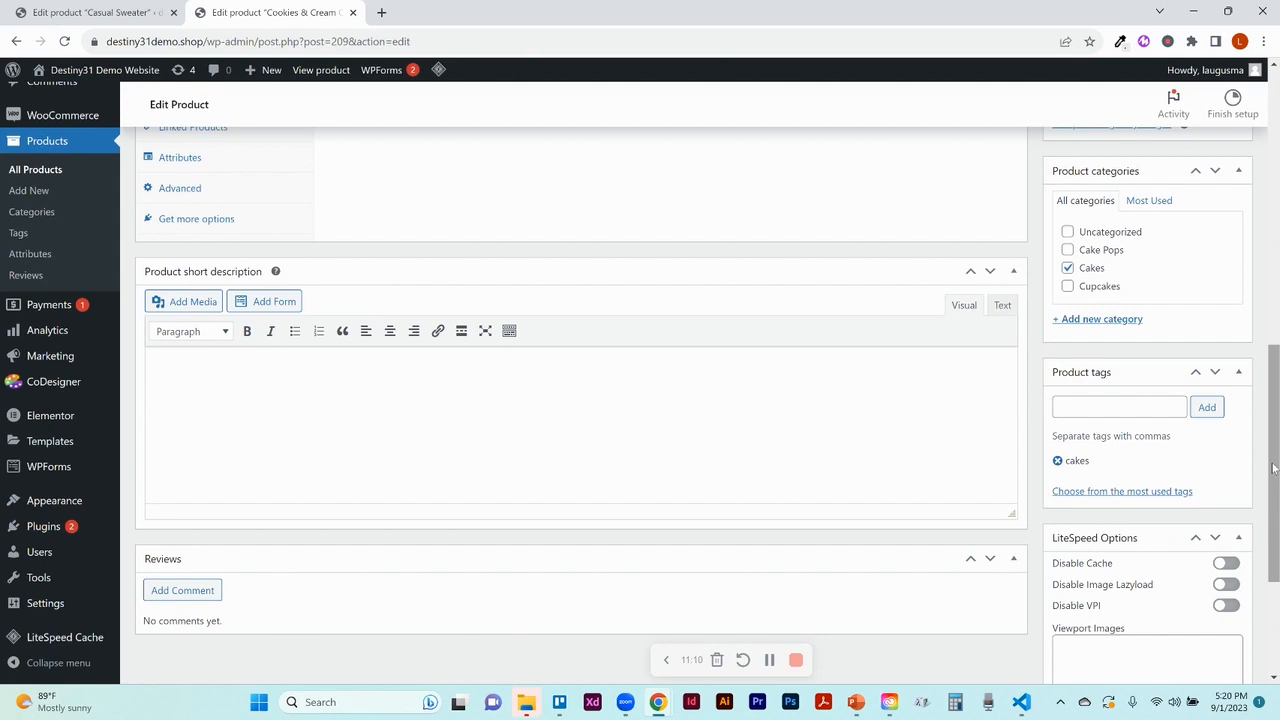
mouse_move(1273, 468)
left_mouse_down()
mouse_move(1273, 509)
mouse_move(1273, 463)
left_mouse_up()
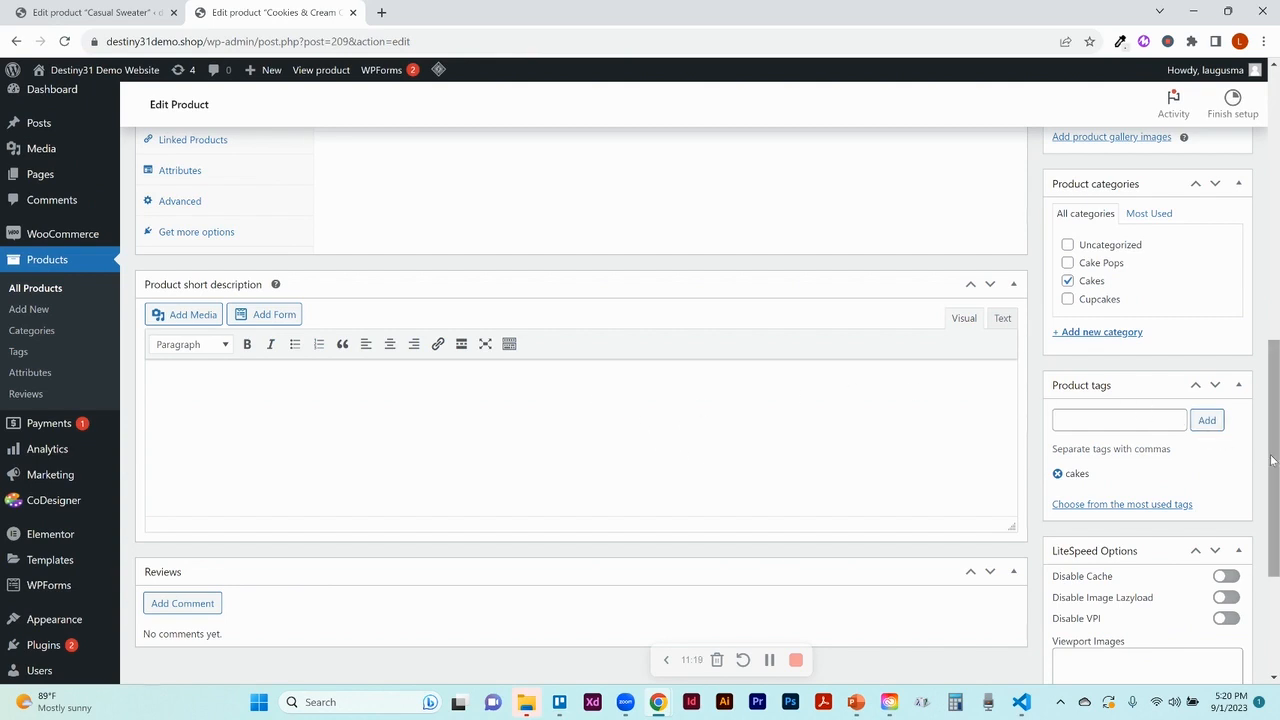
Update the Cookies & Cream Chocolate Cake product and go to Products > All Products
right_click(1270, 340)
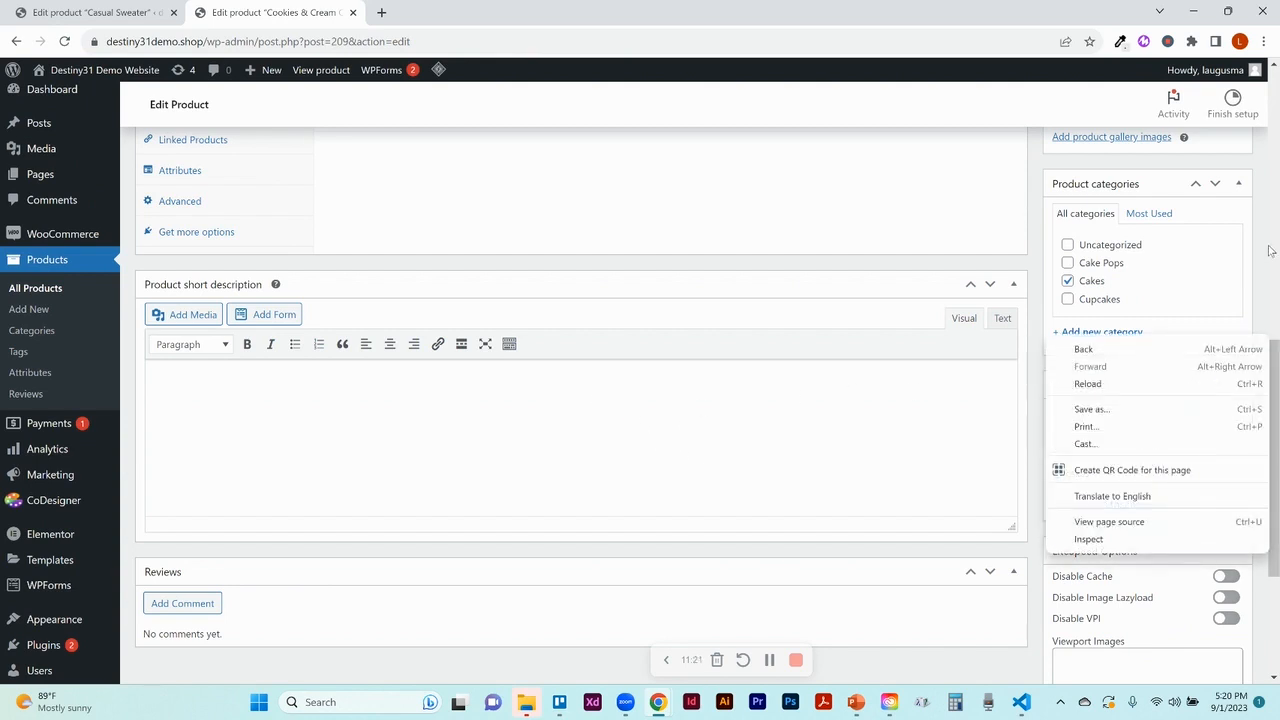
left_click(1273, 226)
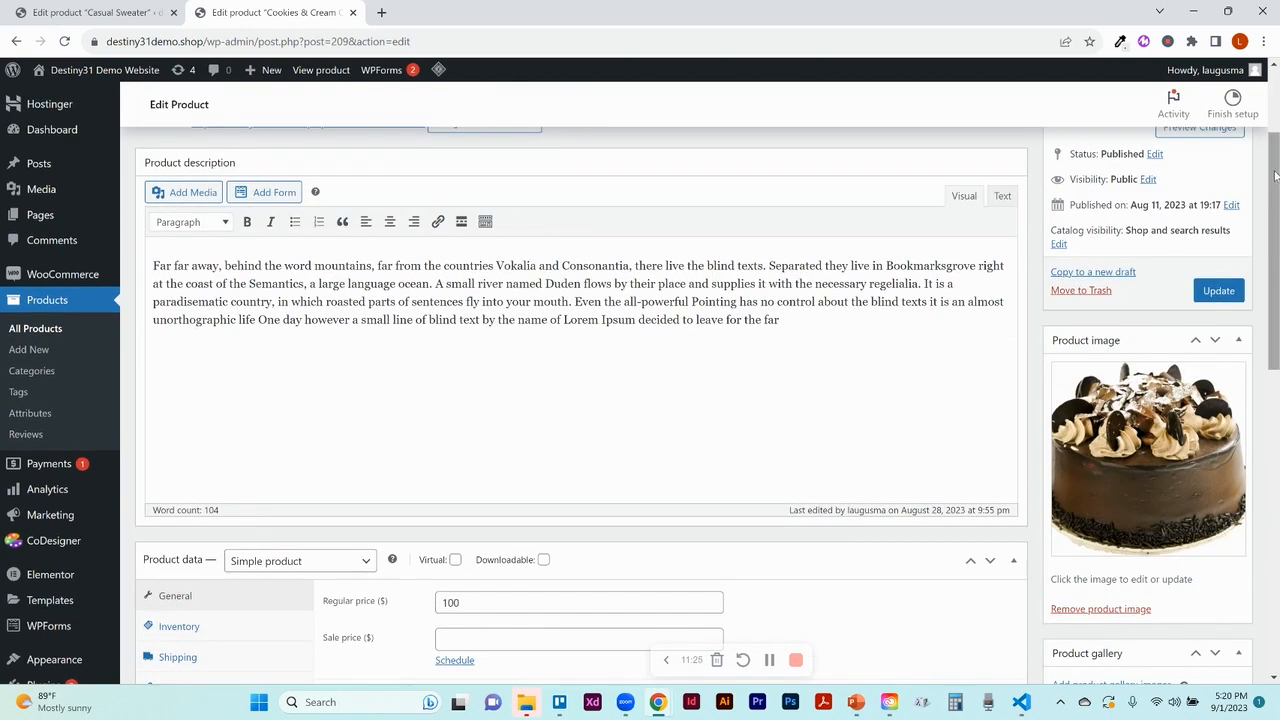
right_click(1275, 168)
left_click(1276, 120)
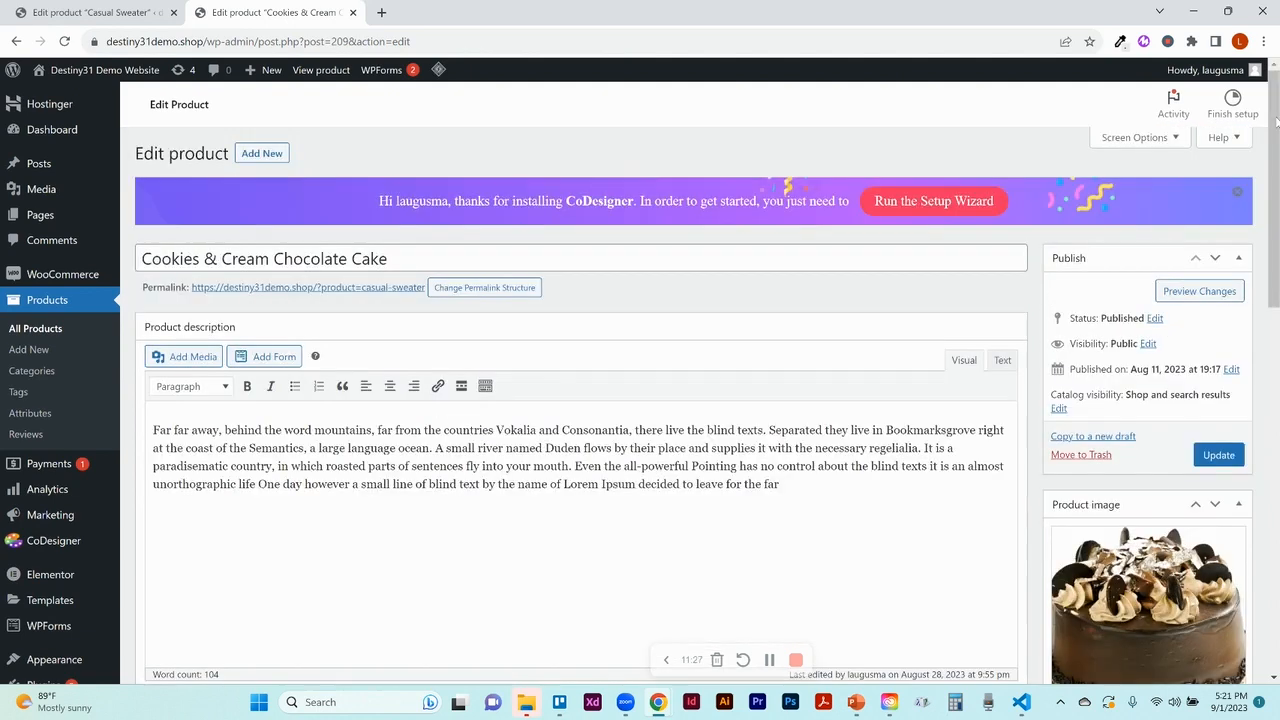
left_click_drag(1276, 120, 1276, 380)
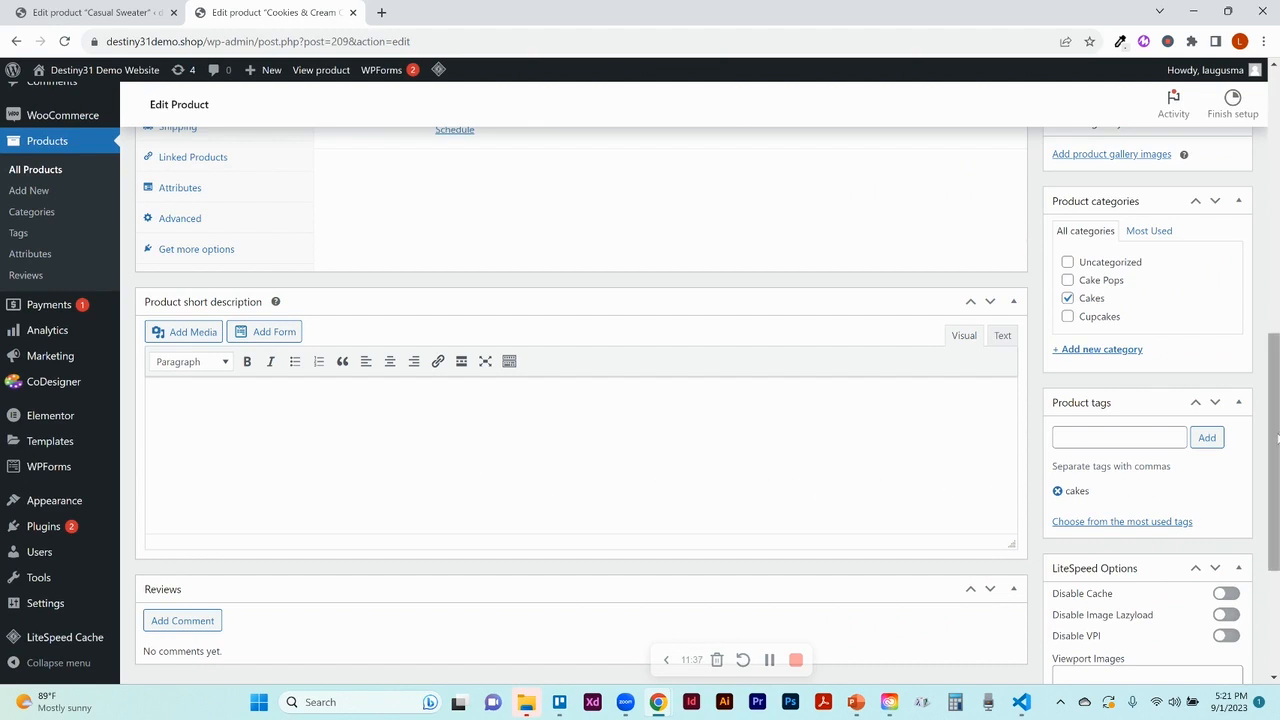
left_click_drag(1277, 383, 1255, 120)
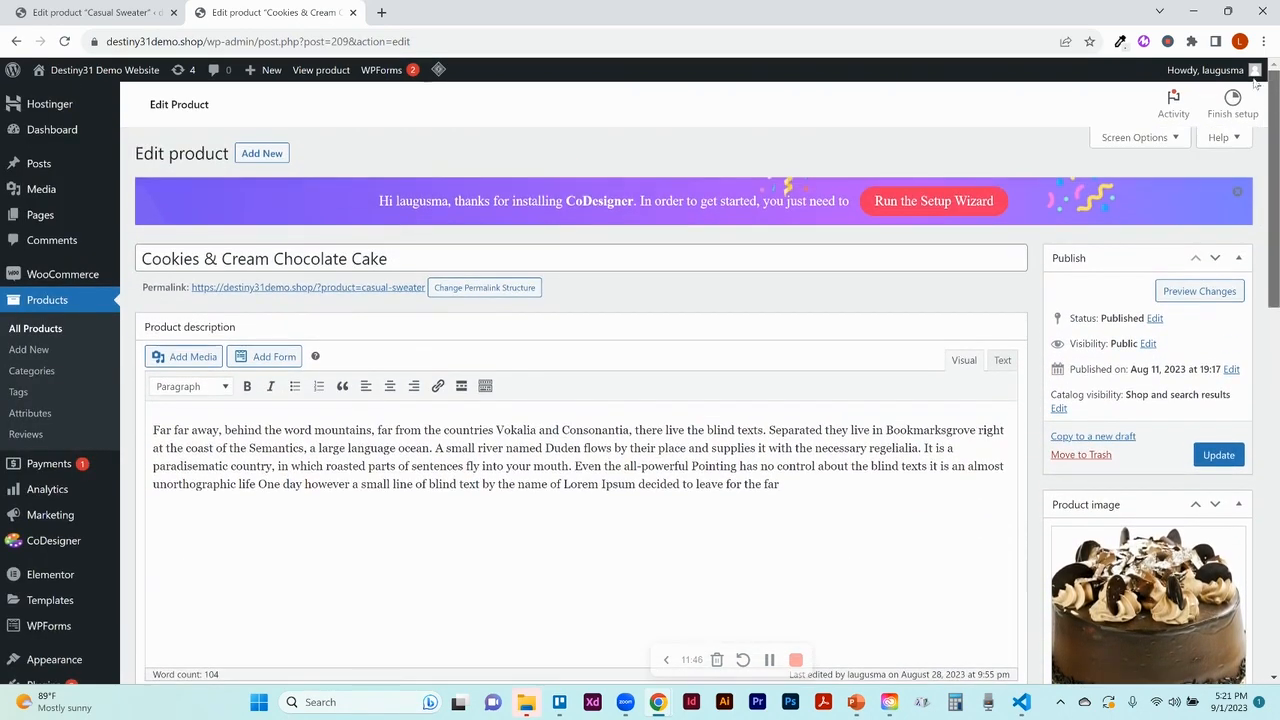
left_click(1216, 456)
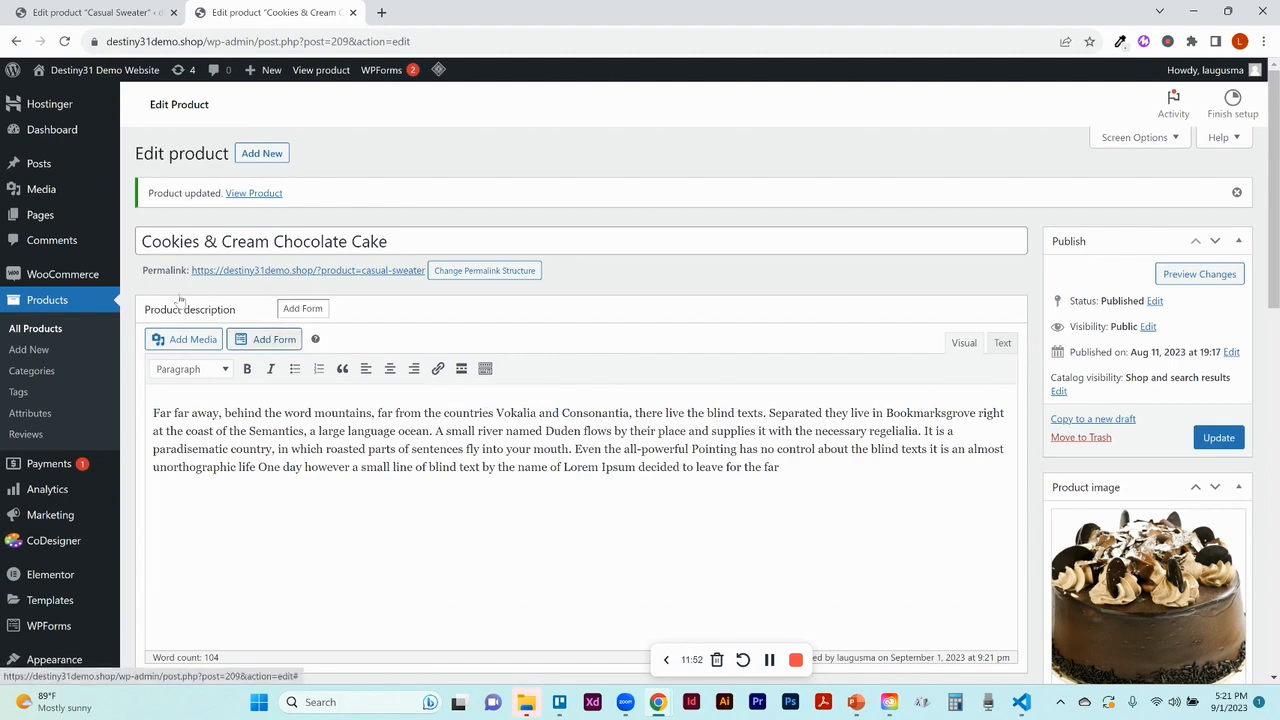
left_click(52, 332)
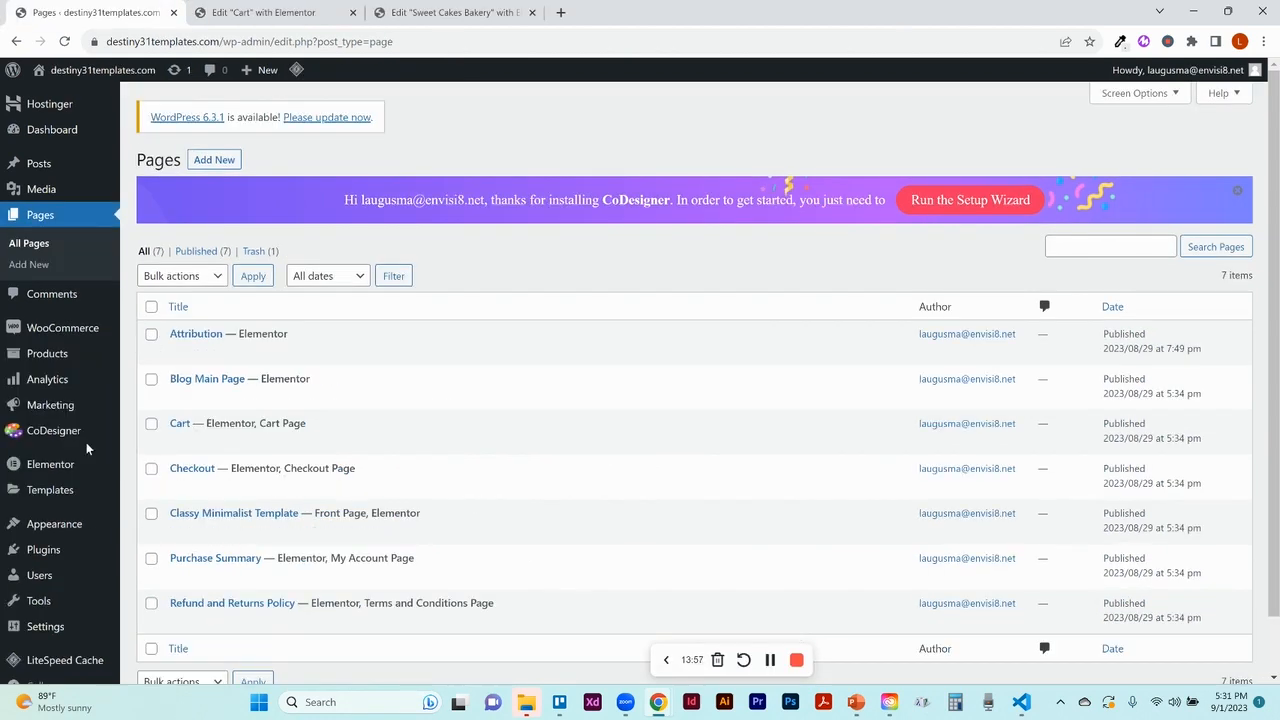
Look over the Pages list, then switch to the 'Edit Sweet Cakes Bakery with Elementor' tab
mouse_move(78, 393)
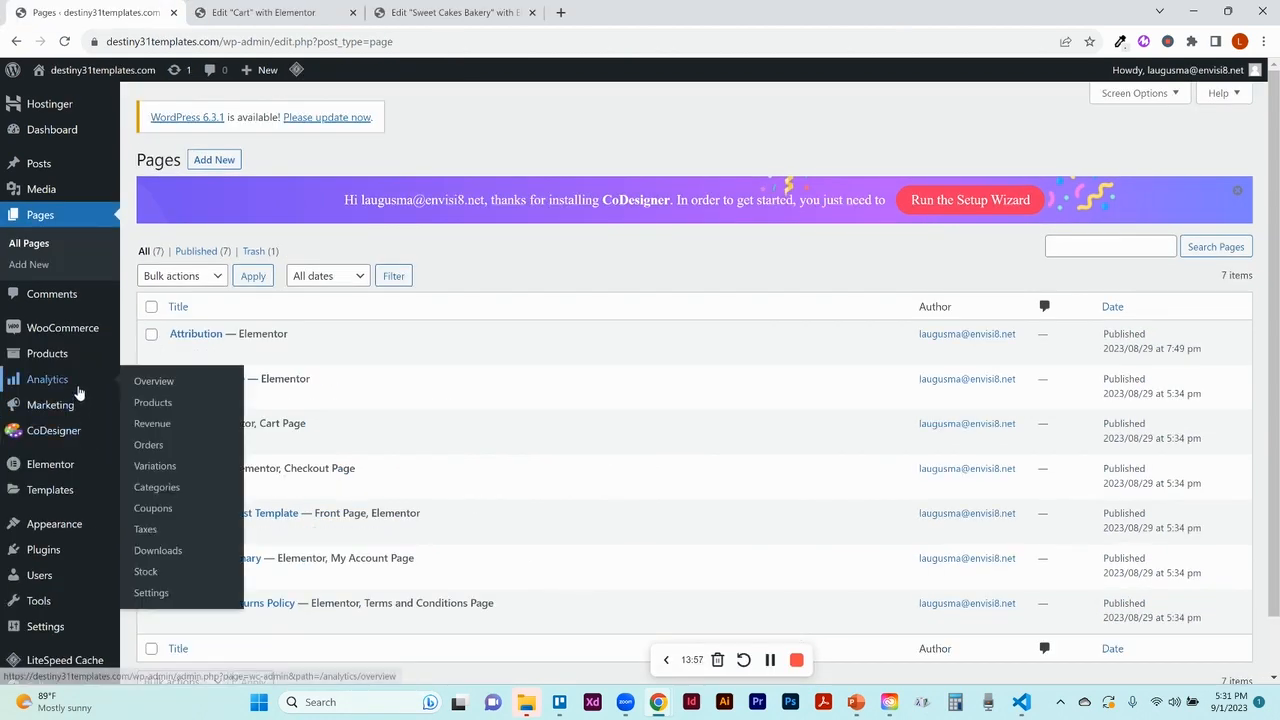
mouse_move(40, 358)
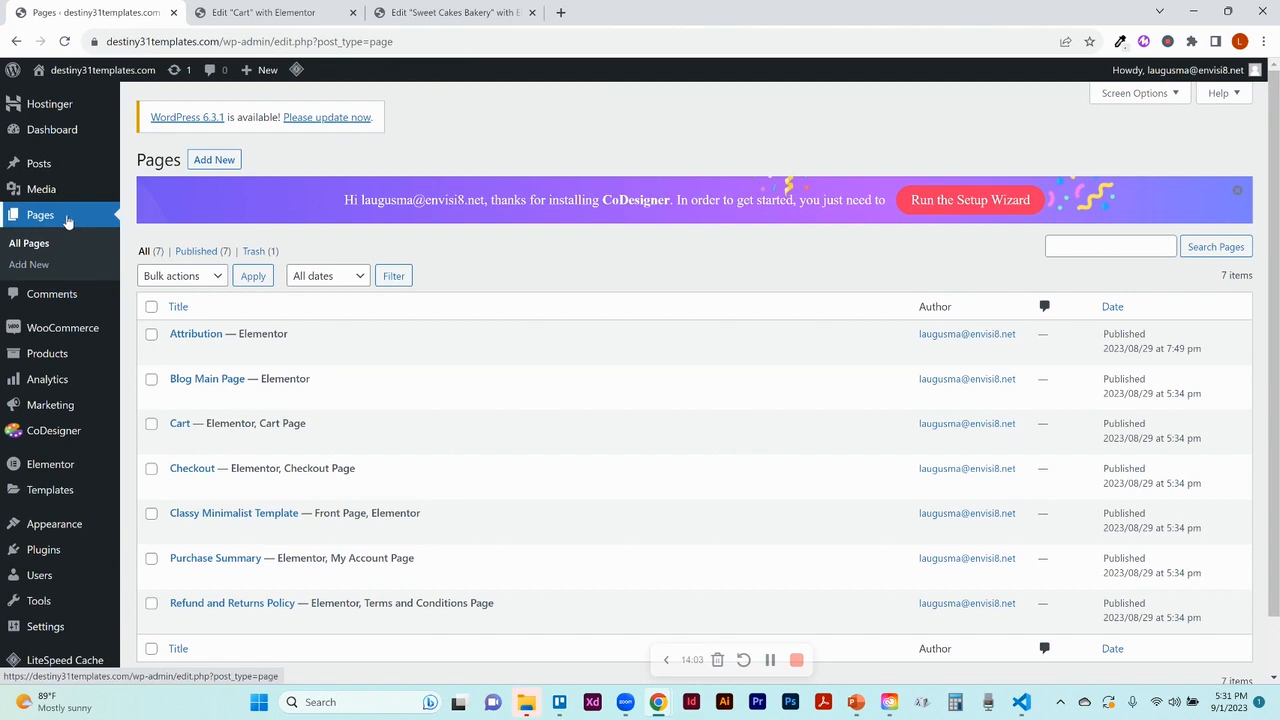
mouse_move(263, 425)
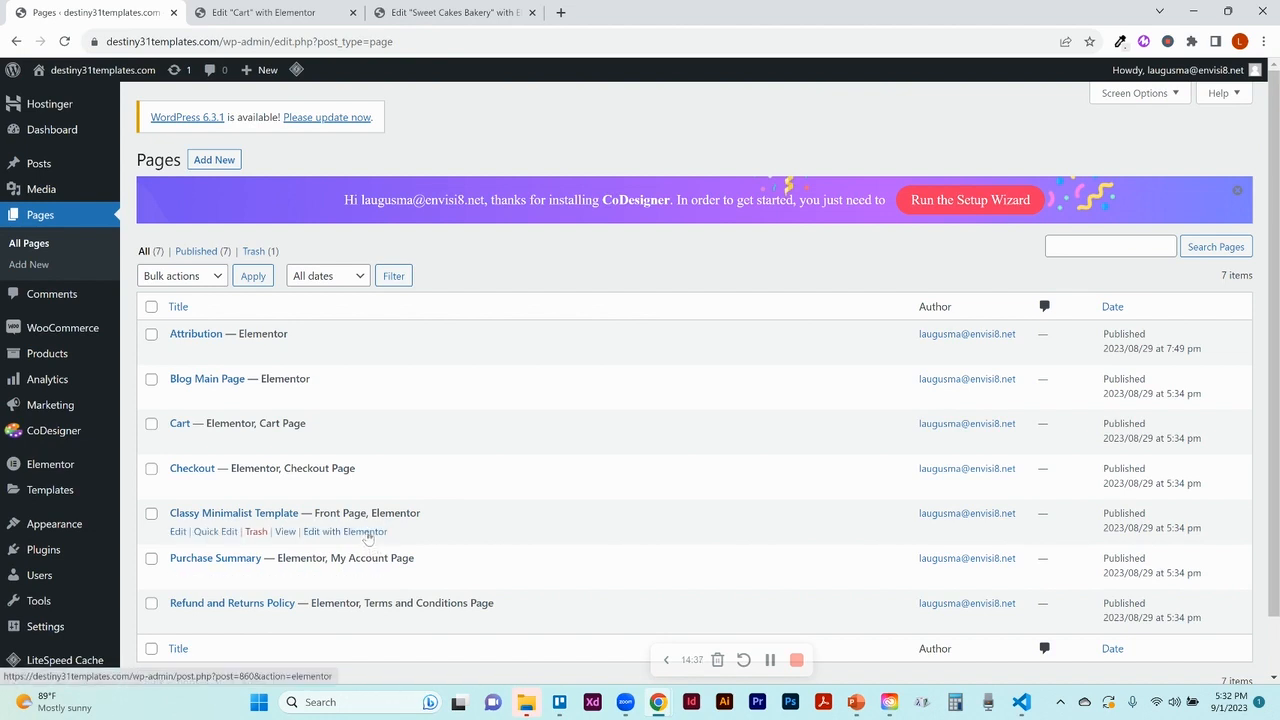
left_click(453, 14)
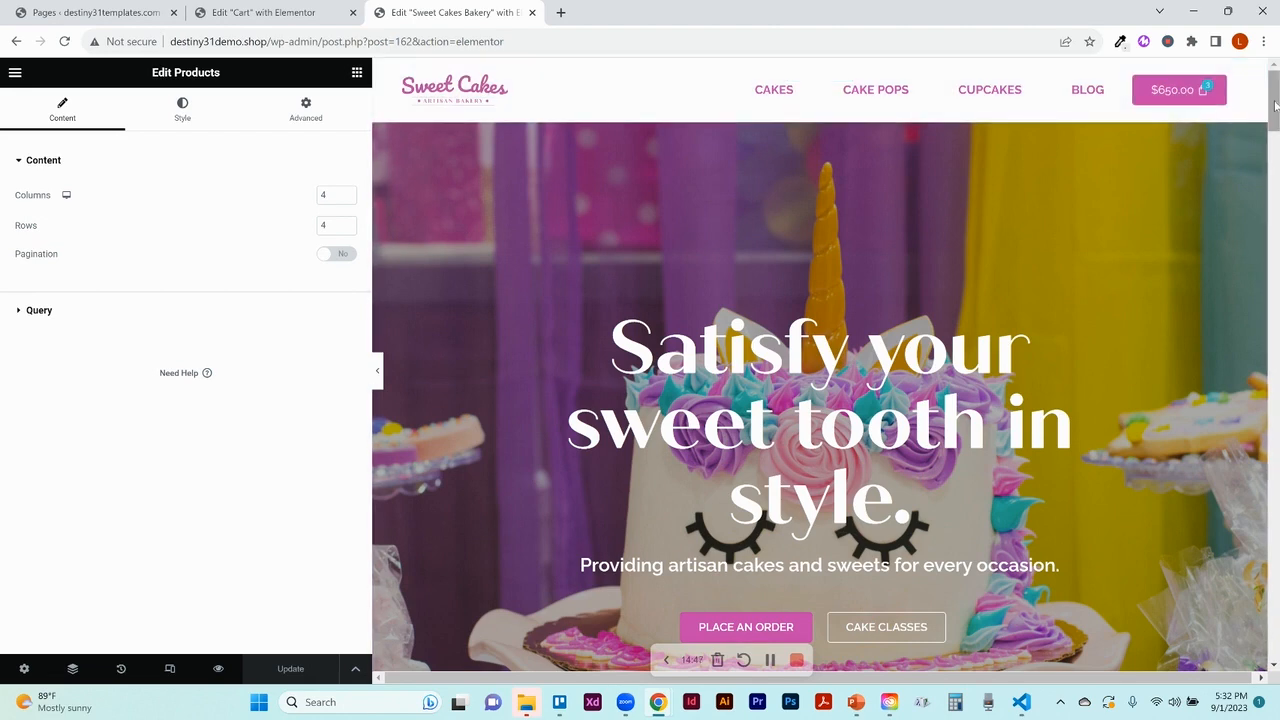
Replace the Stylish cakes grid's Query term with Product categories: Cakes, found by searching 'ca'
left_click_drag(1275, 106, 1278, 169)
scroll(819, 168, "down", 1)
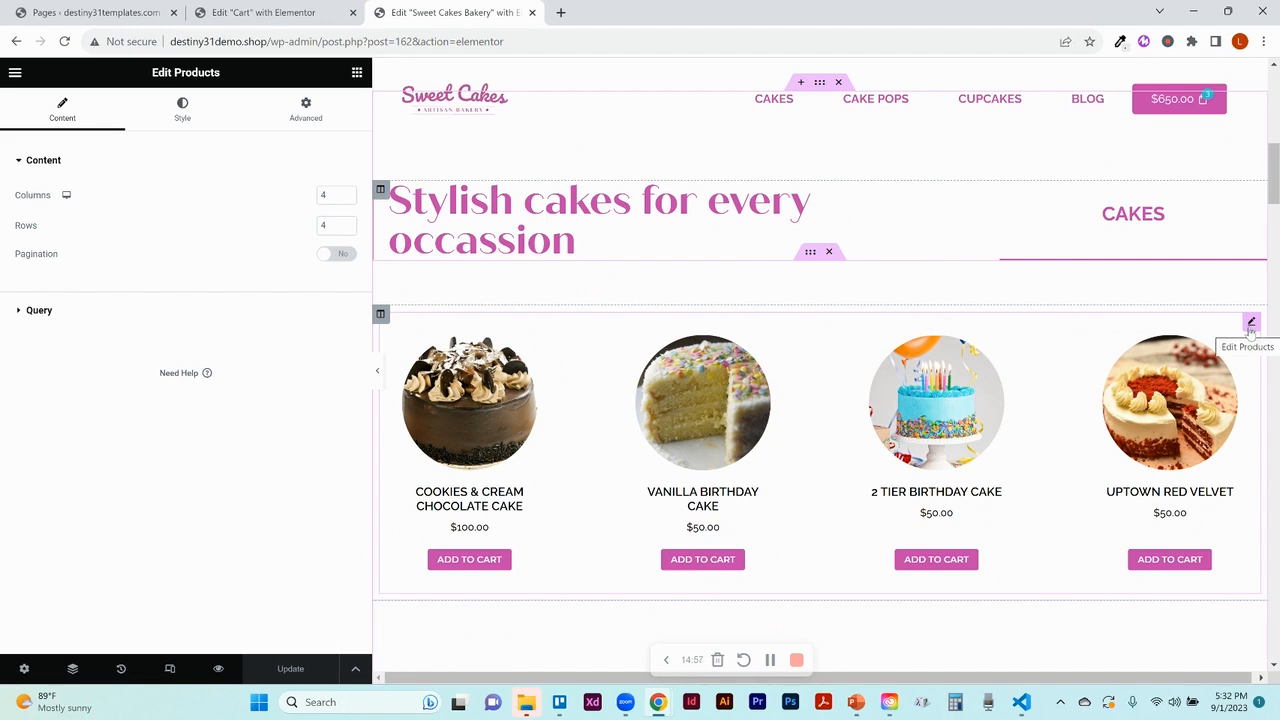
left_click(1251, 323)
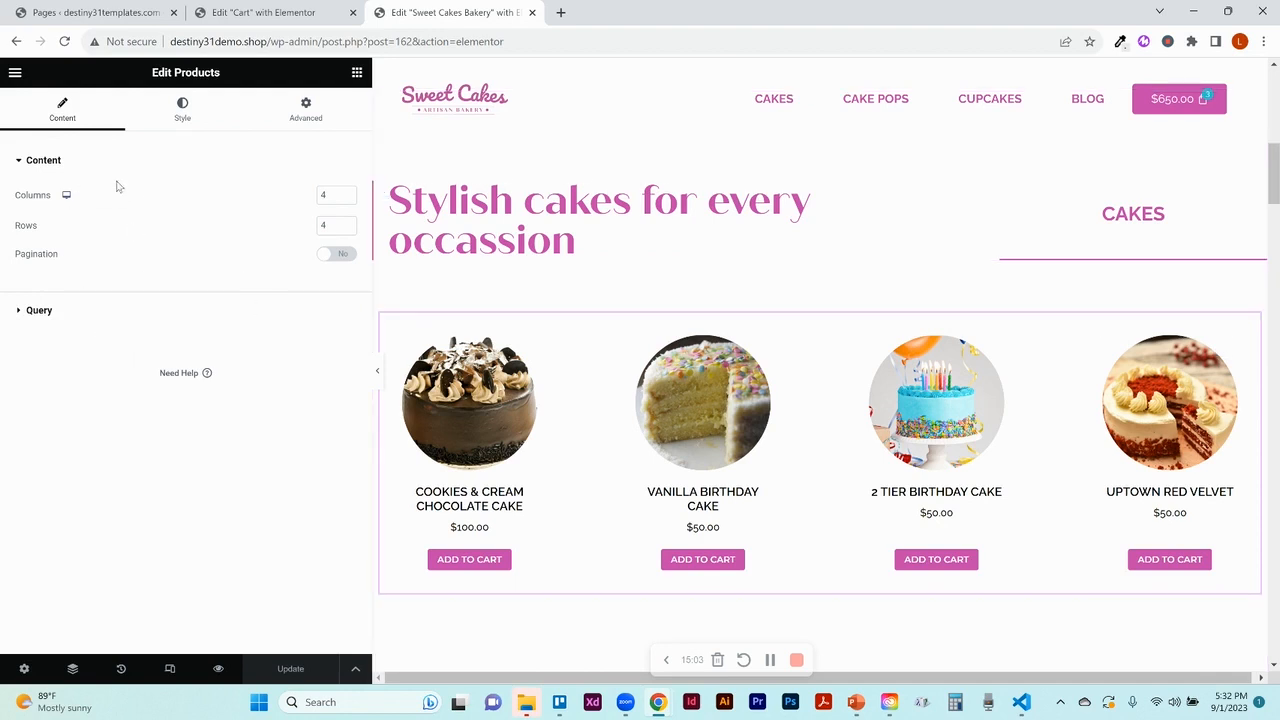
left_click(40, 312)
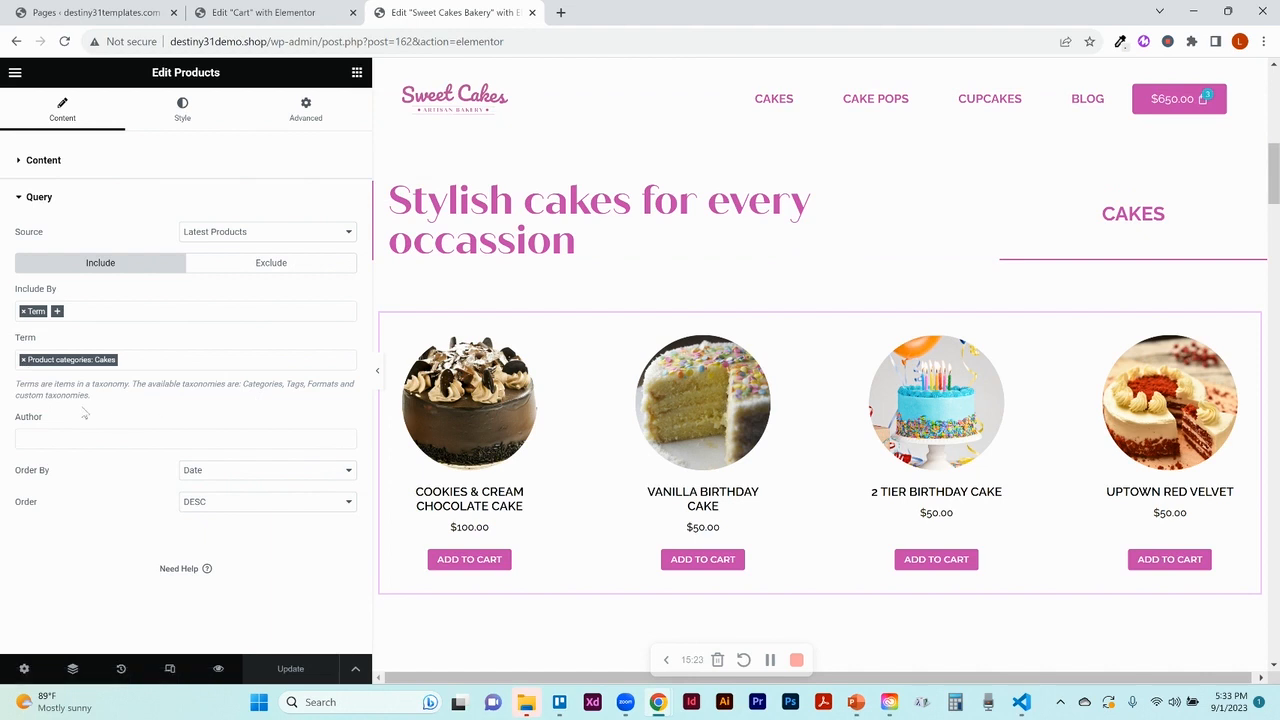
left_click(23, 360)
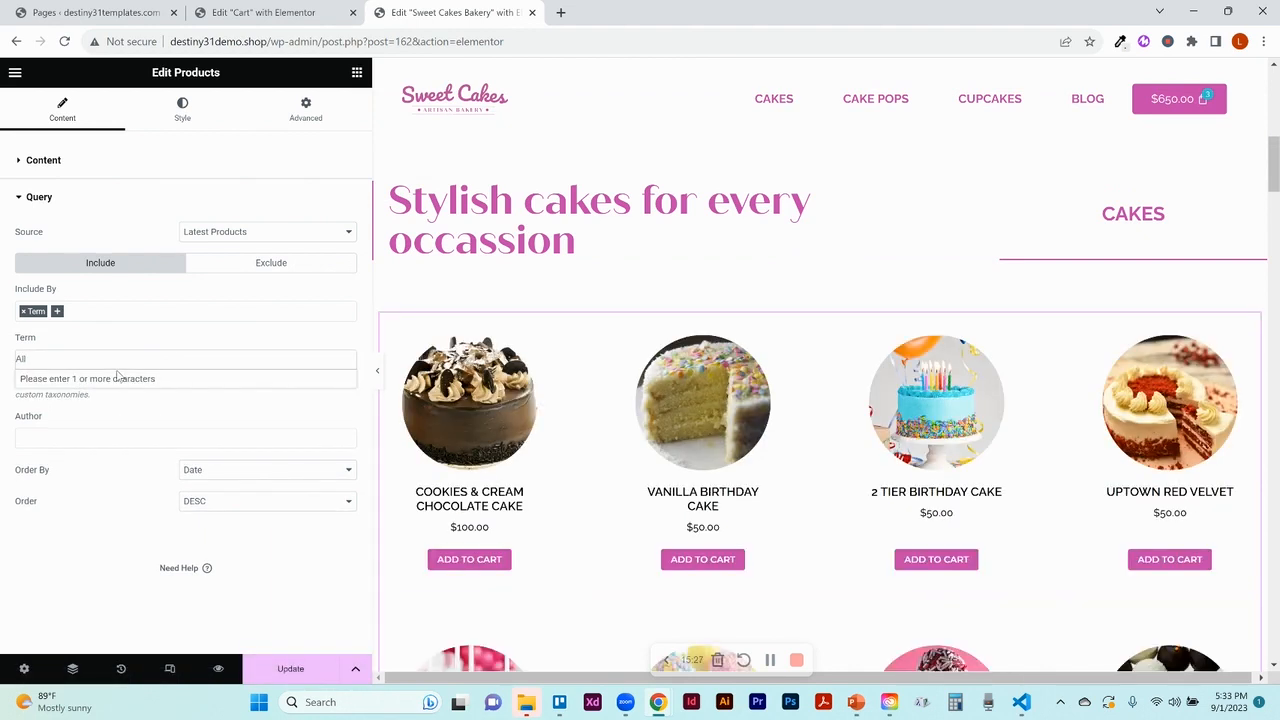
left_click(54, 357)
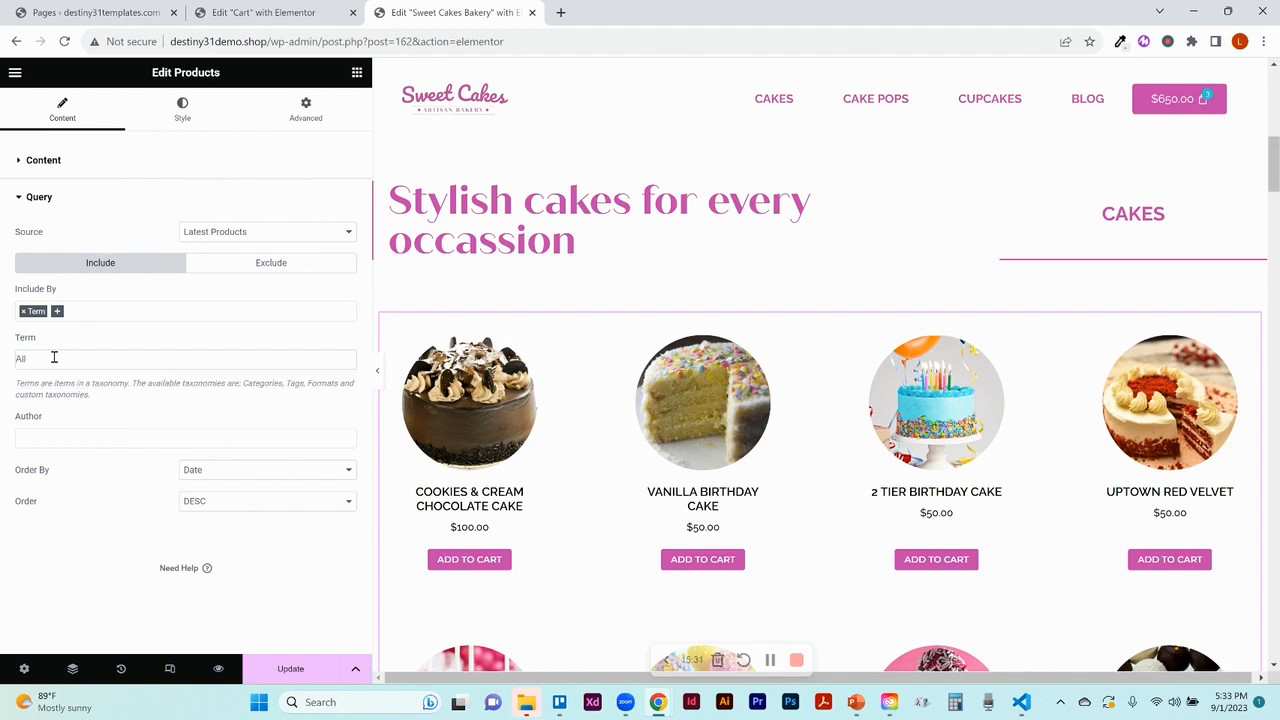
left_click(54, 357)
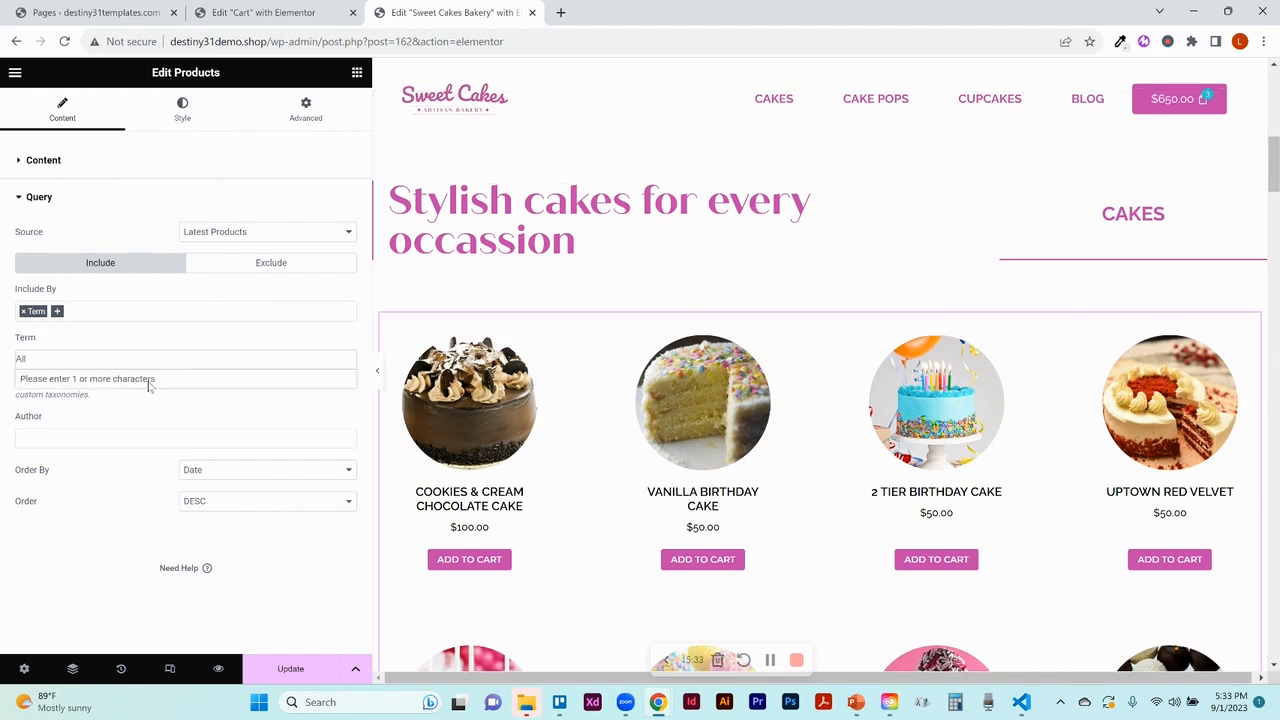
type("cakes")
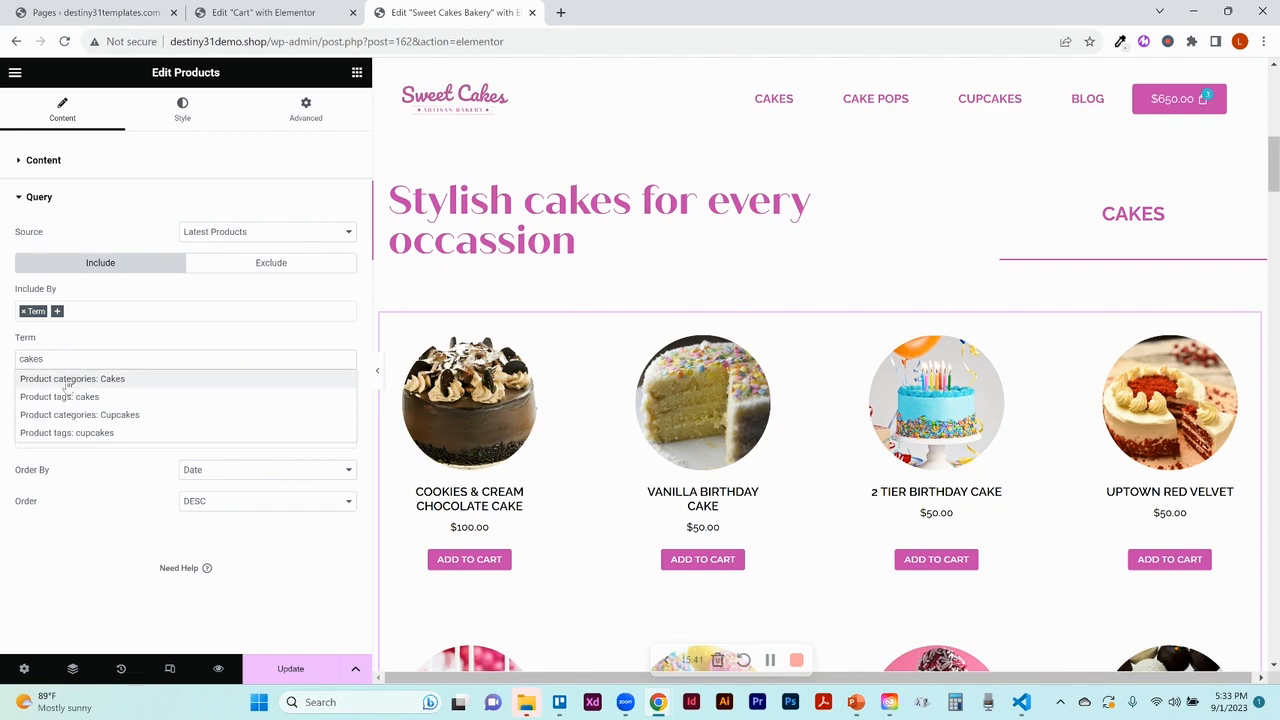
left_click(68, 379)
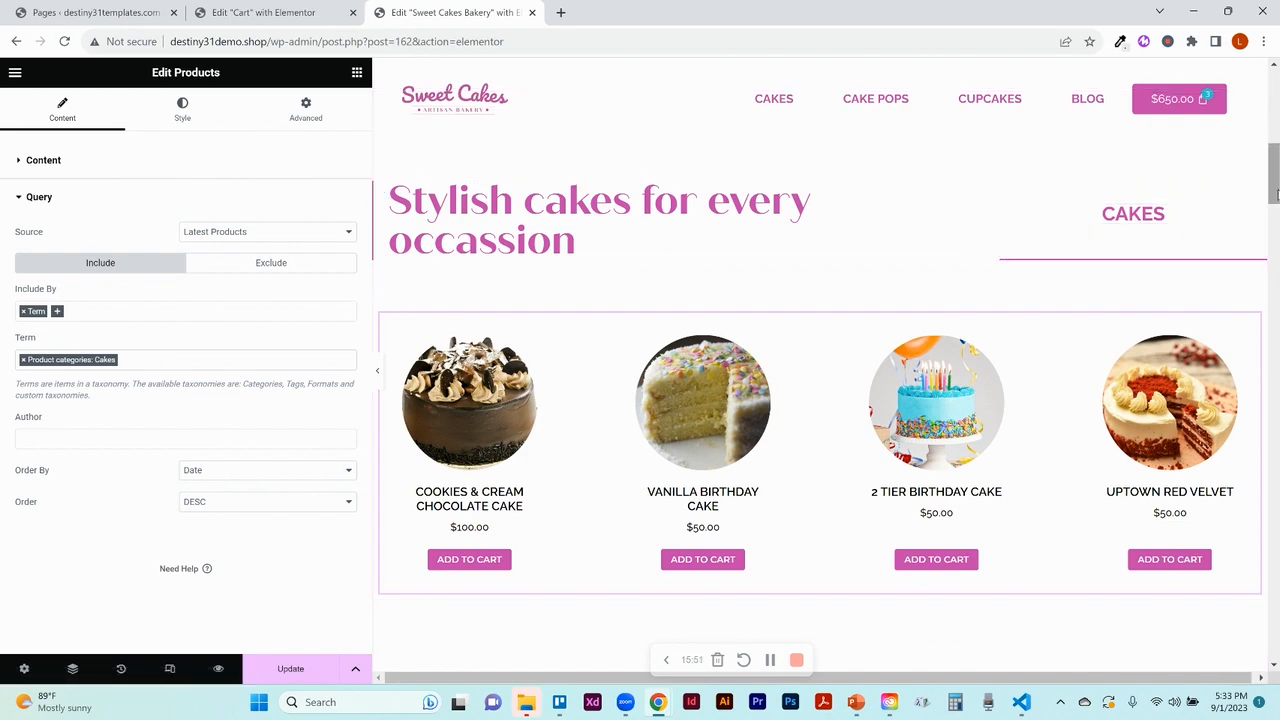
Check the Cake Pops and Cupcakes grids' Query category terms, then update the page
left_click_drag(1276, 195, 1277, 322)
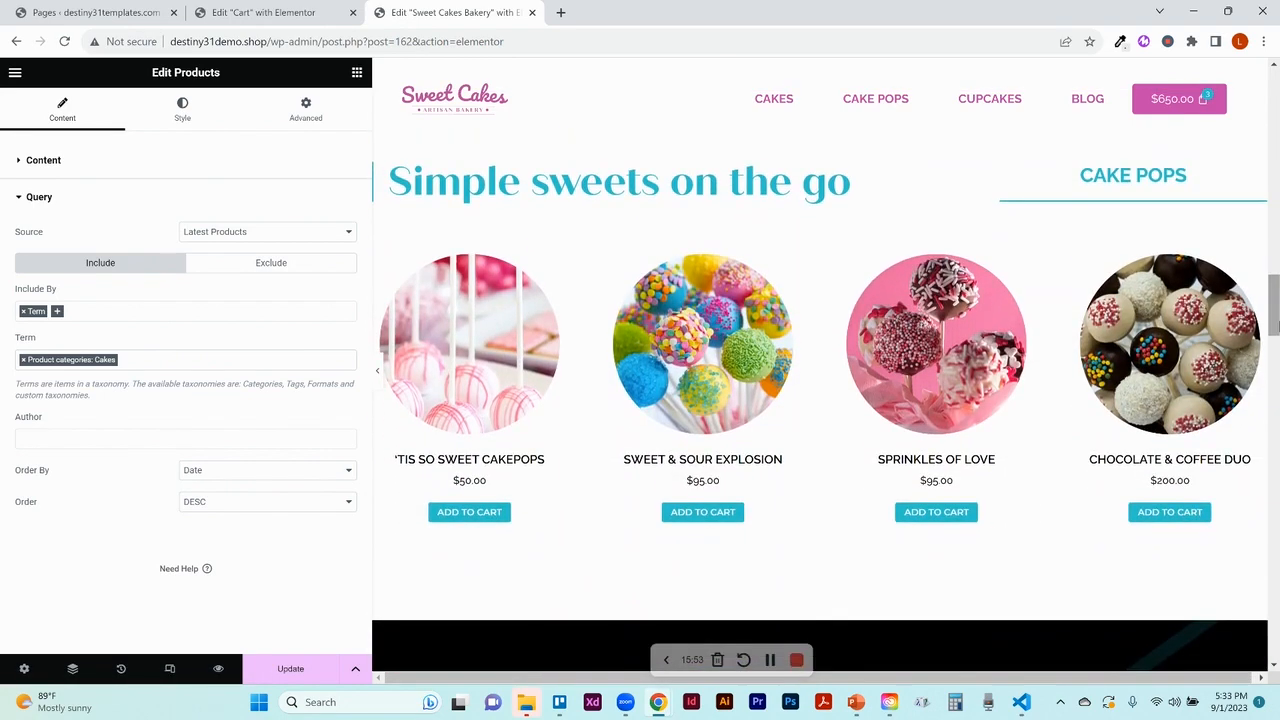
left_click(1251, 265)
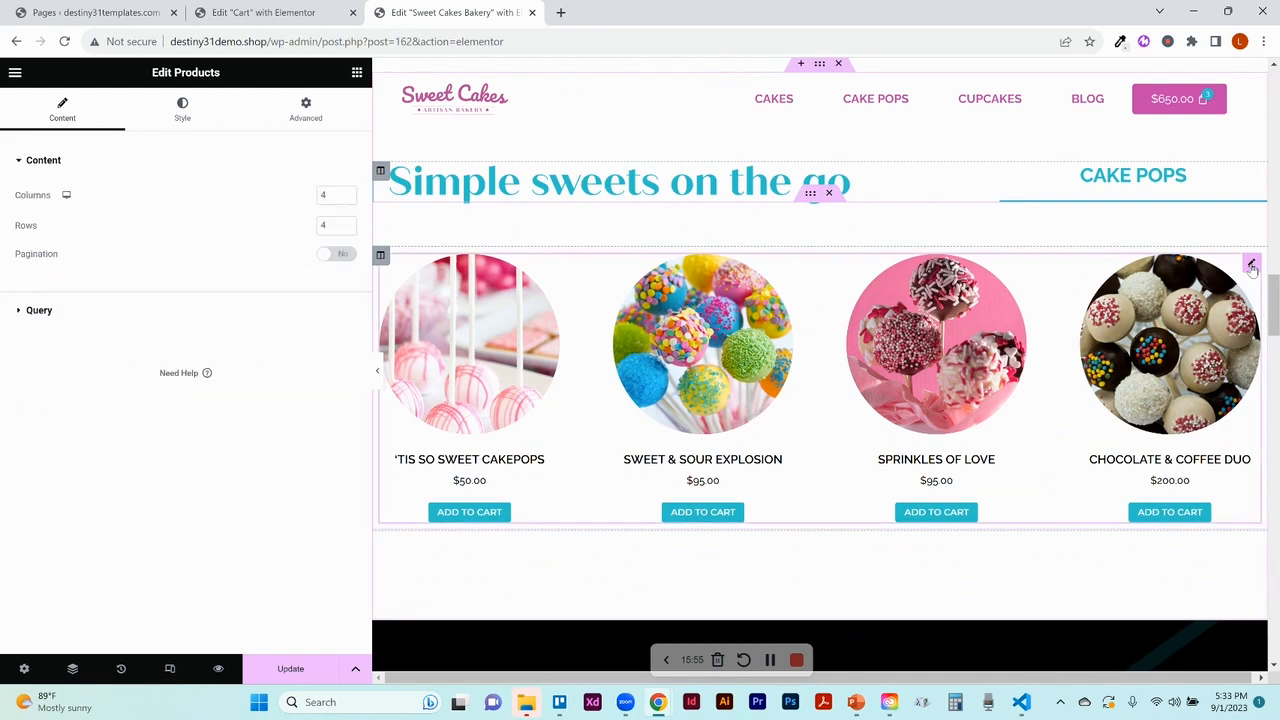
left_click(78, 312)
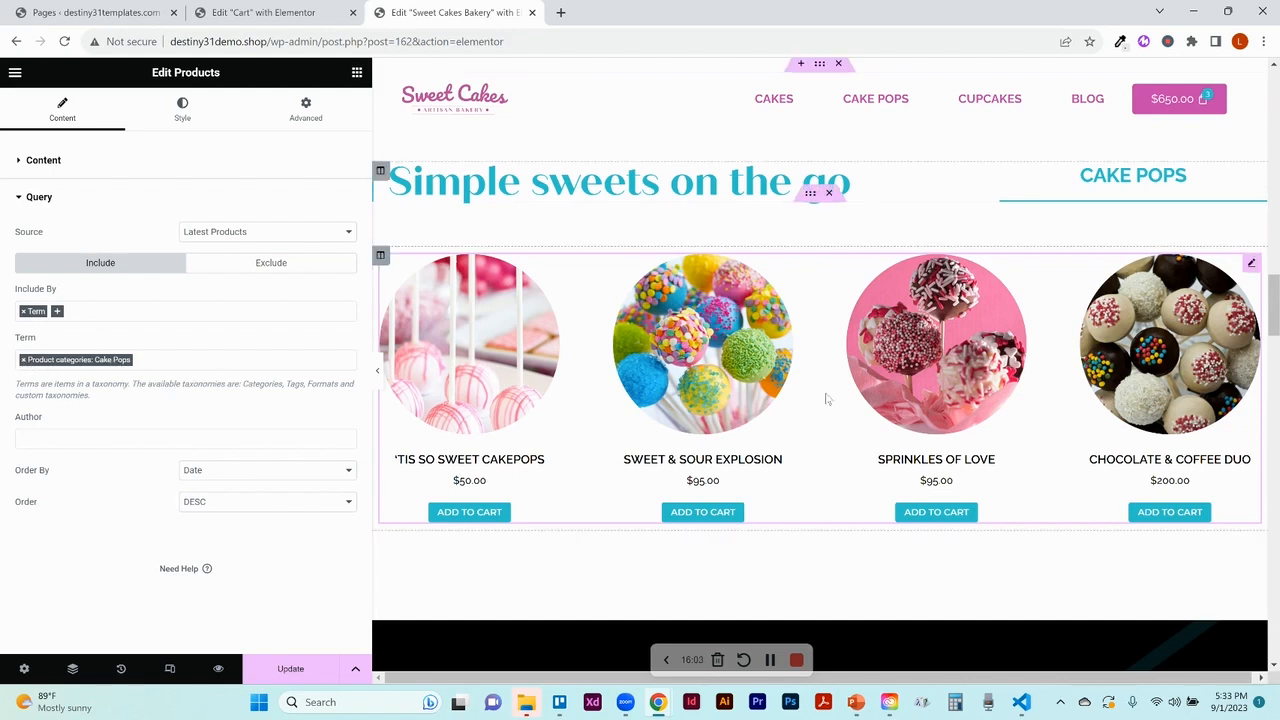
left_click_drag(1276, 316, 1275, 540)
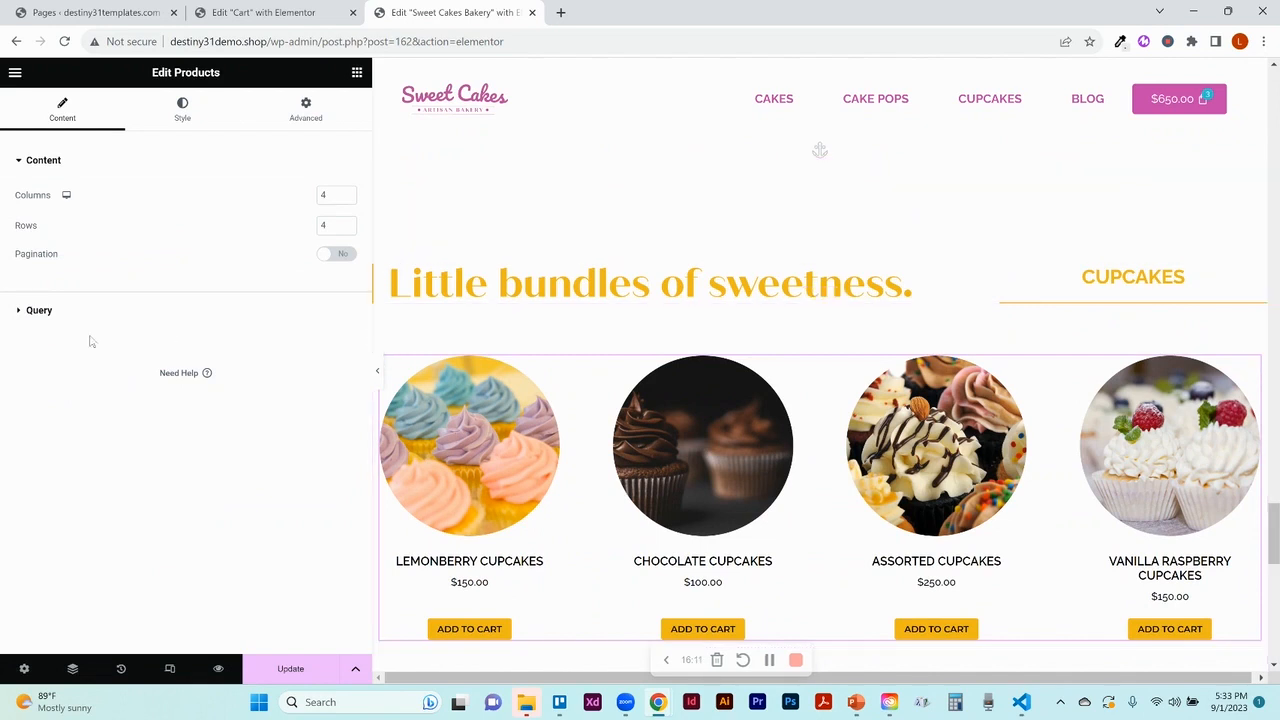
left_click(40, 311)
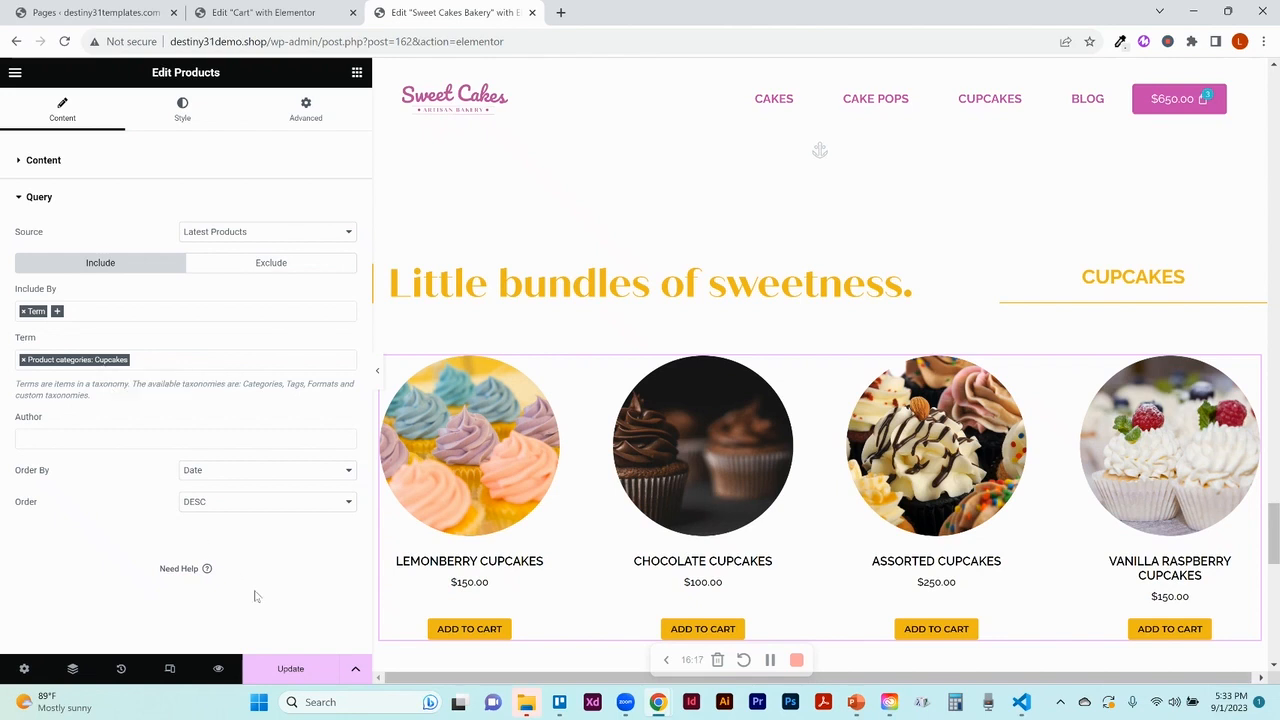
left_click(290, 669)
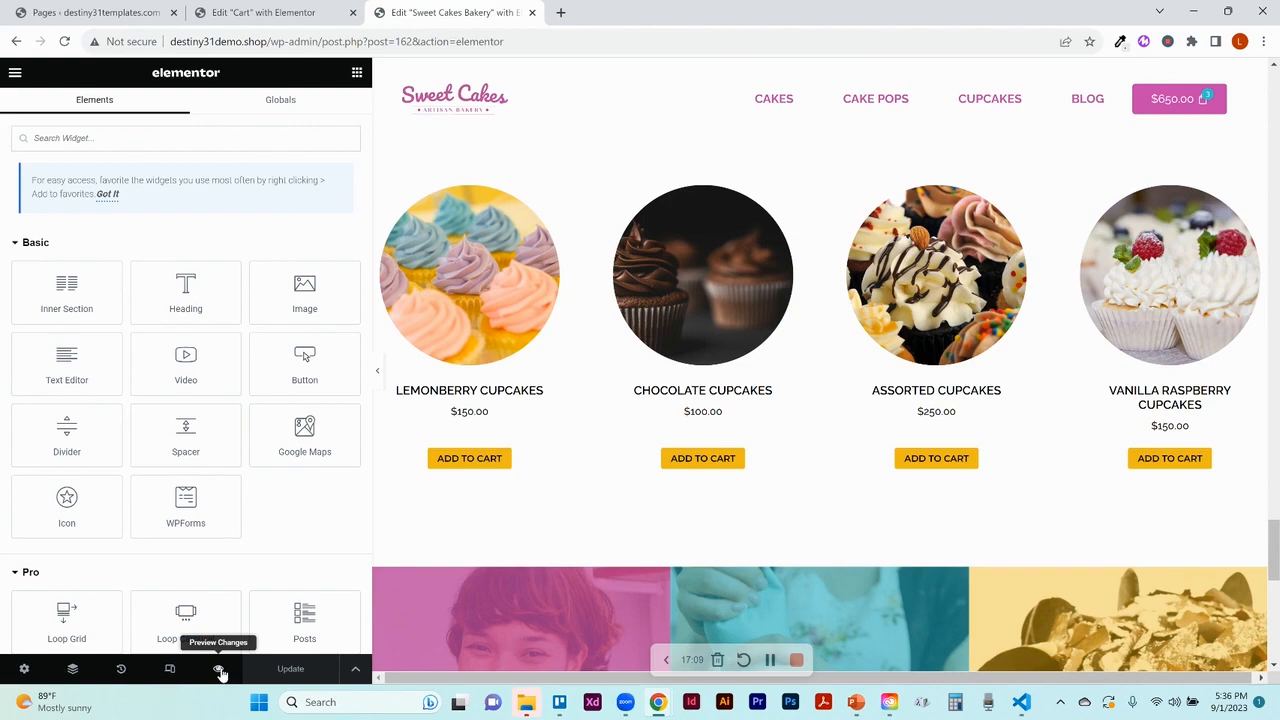
Preview the home page, check the $650.00 mini-cart's two cupcake items, and scroll to Cakes
left_click(220, 670)
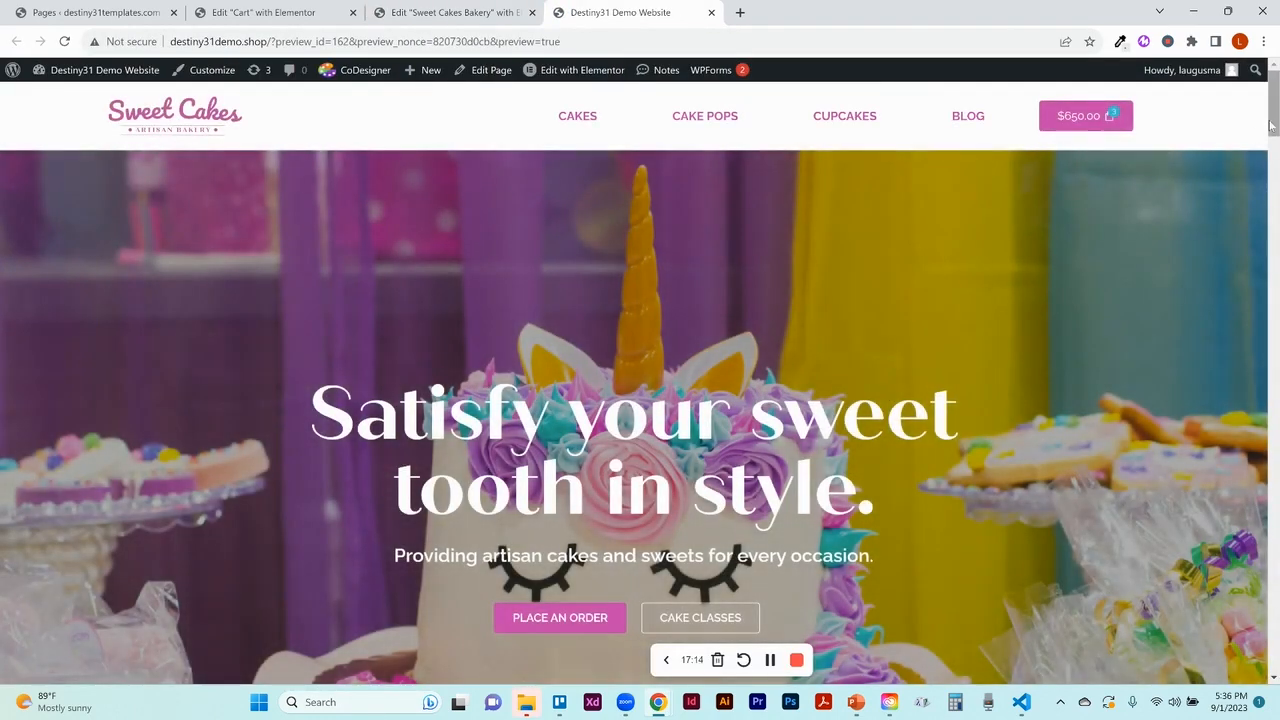
mouse_move(1272, 120)
left_mouse_down()
mouse_move(1274, 568)
mouse_move(1275, 118)
left_mouse_up()
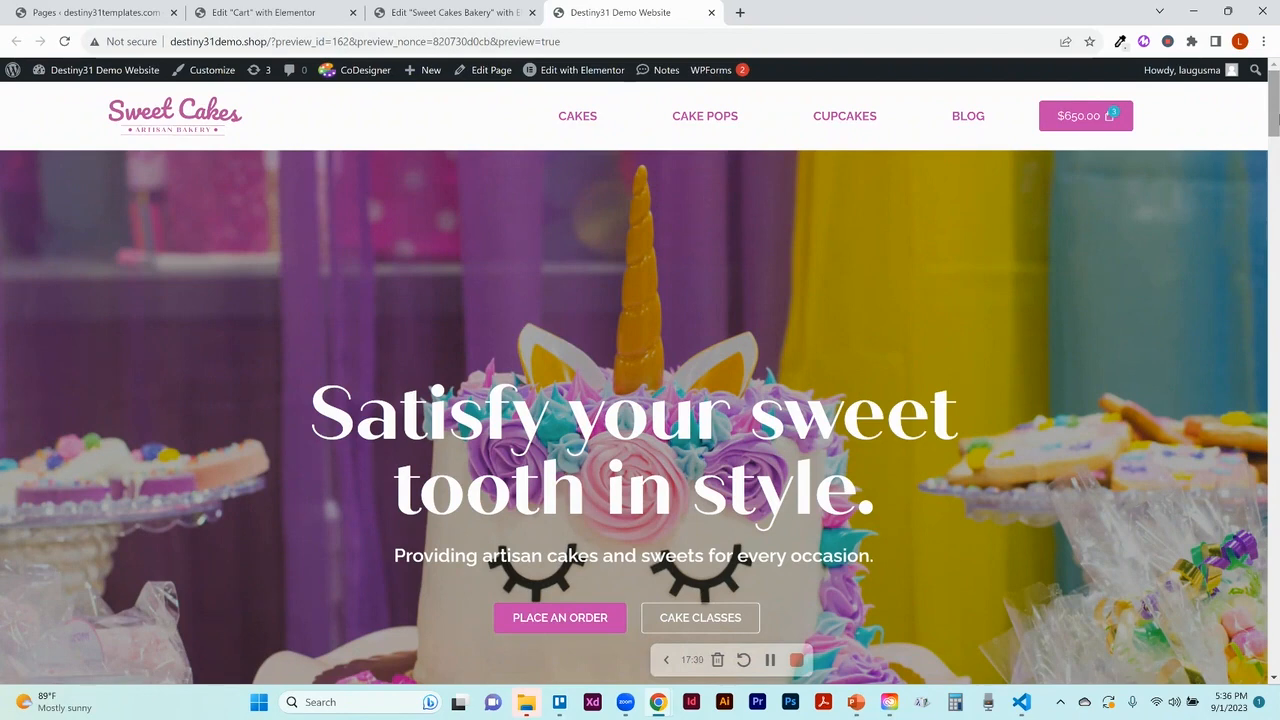
left_click(1088, 116)
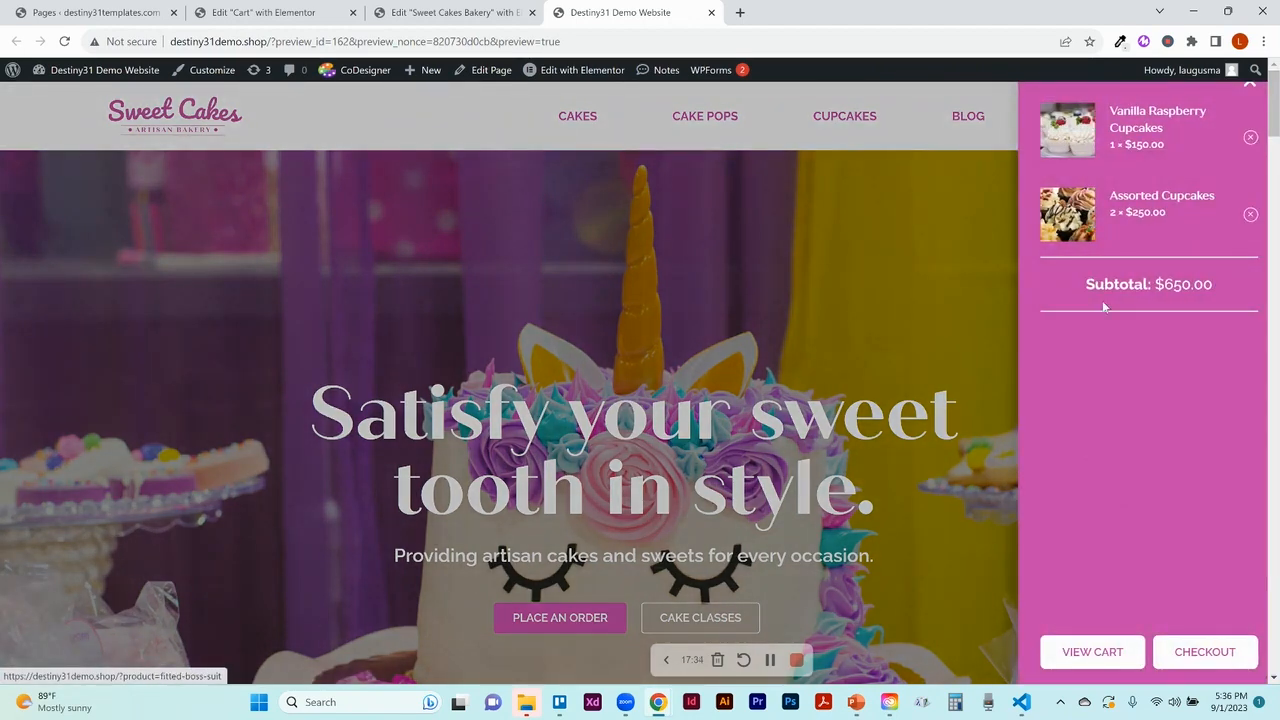
left_click(1249, 85)
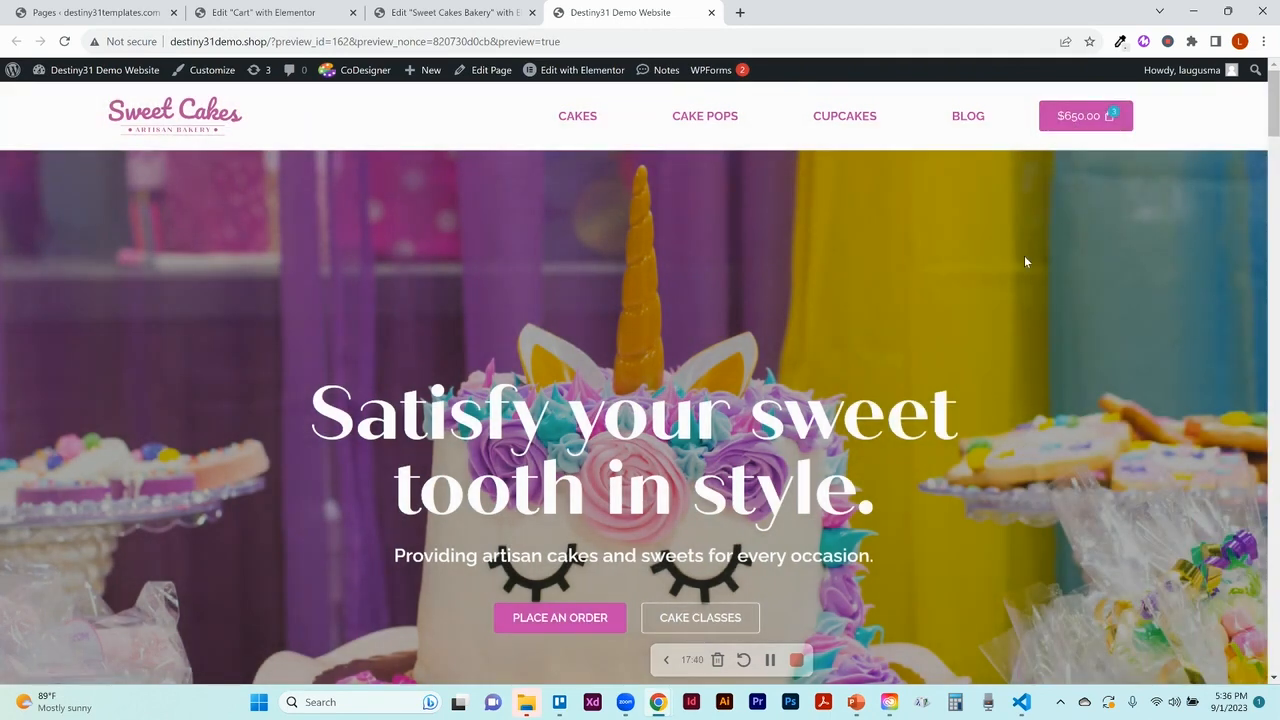
left_click_drag(1274, 126, 1274, 200)
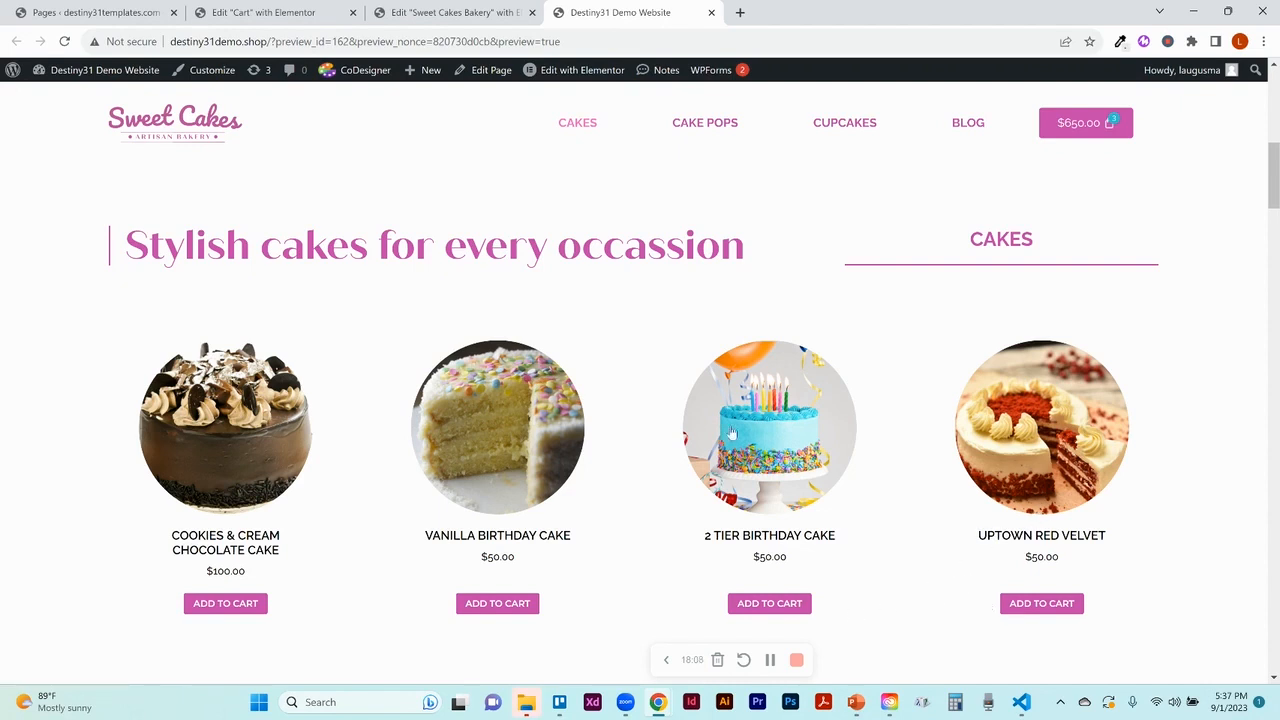
mouse_move(73, 78)
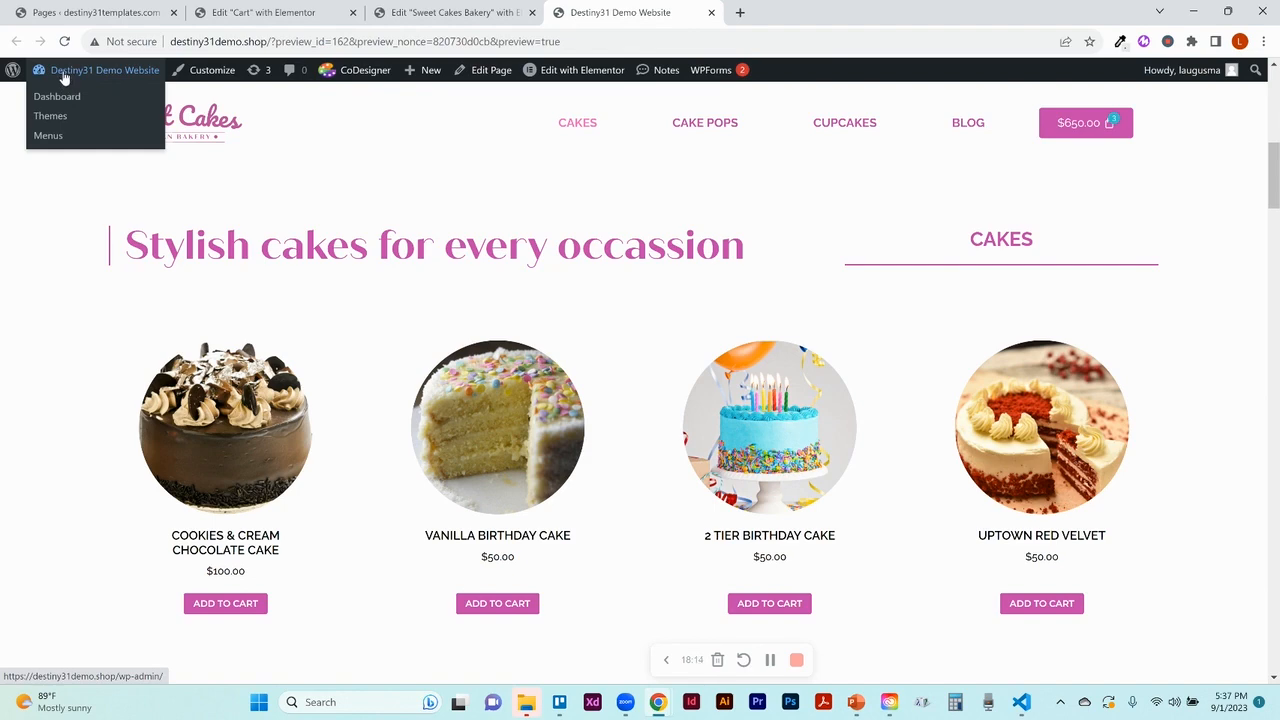
Visit the Dashboard and the Pages list, then return to the Edit "Cart" with Elementor tab
left_click(60, 97)
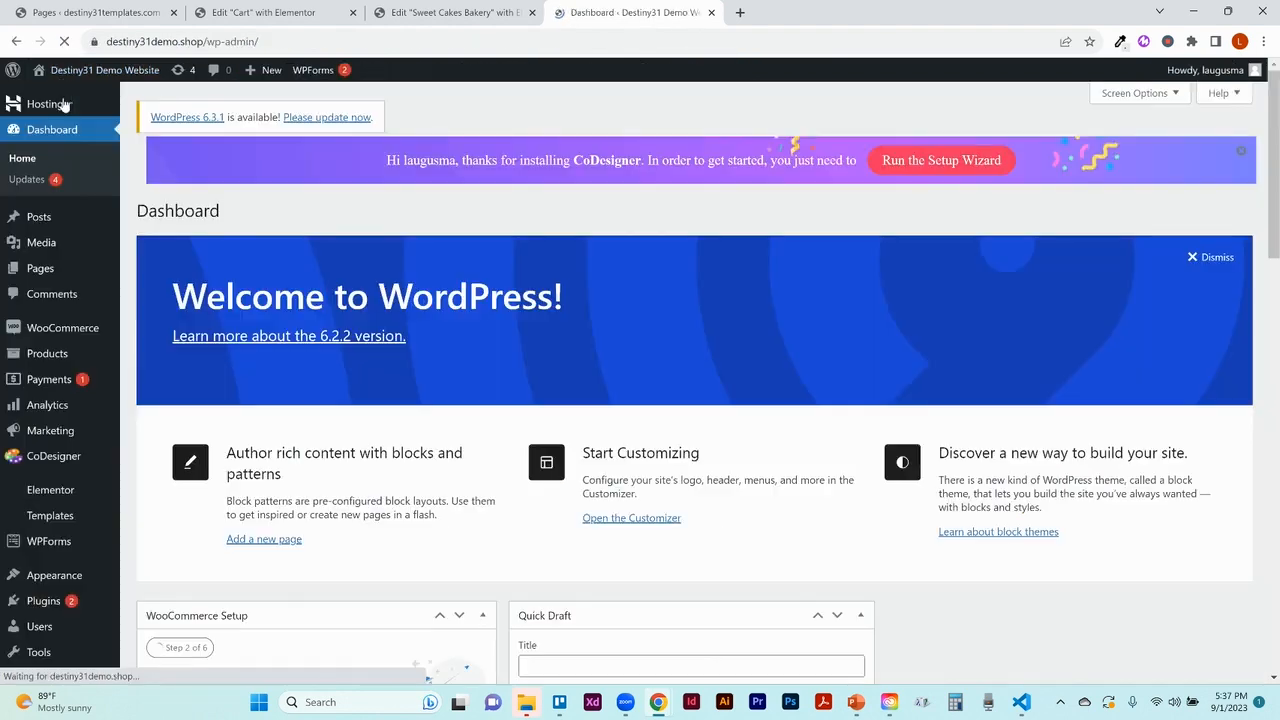
left_click(48, 270)
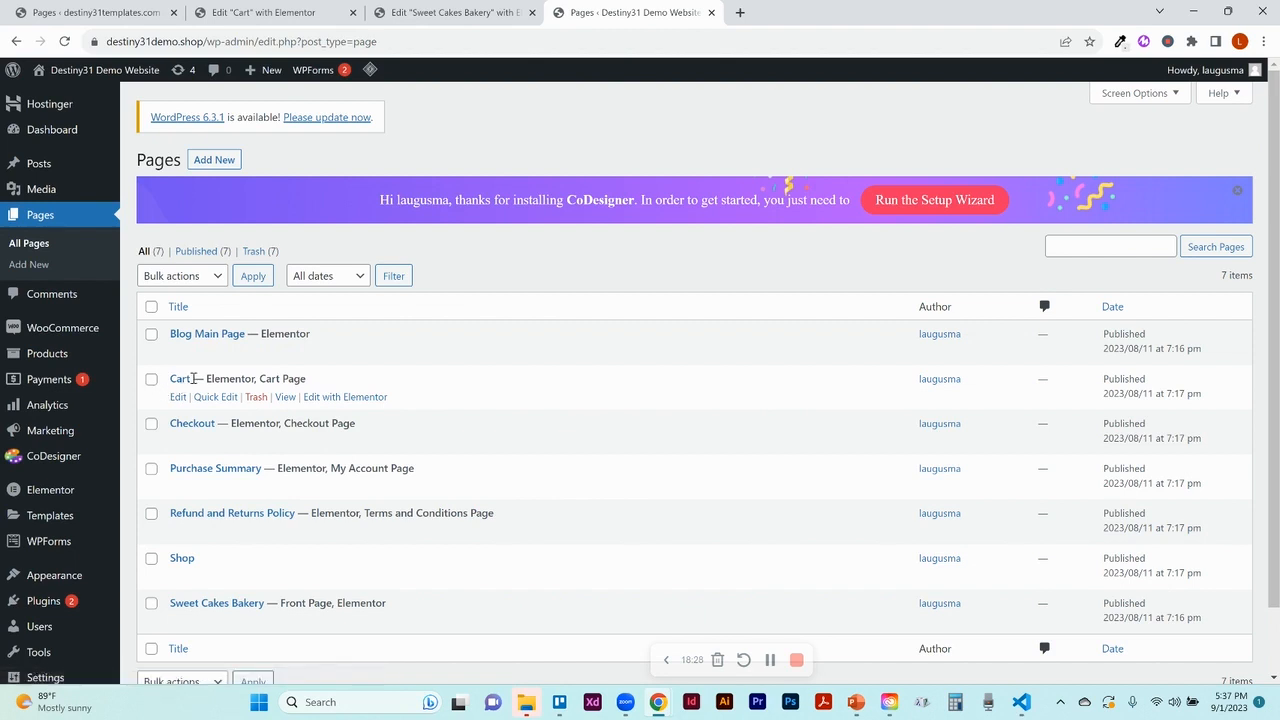
left_click(260, 14)
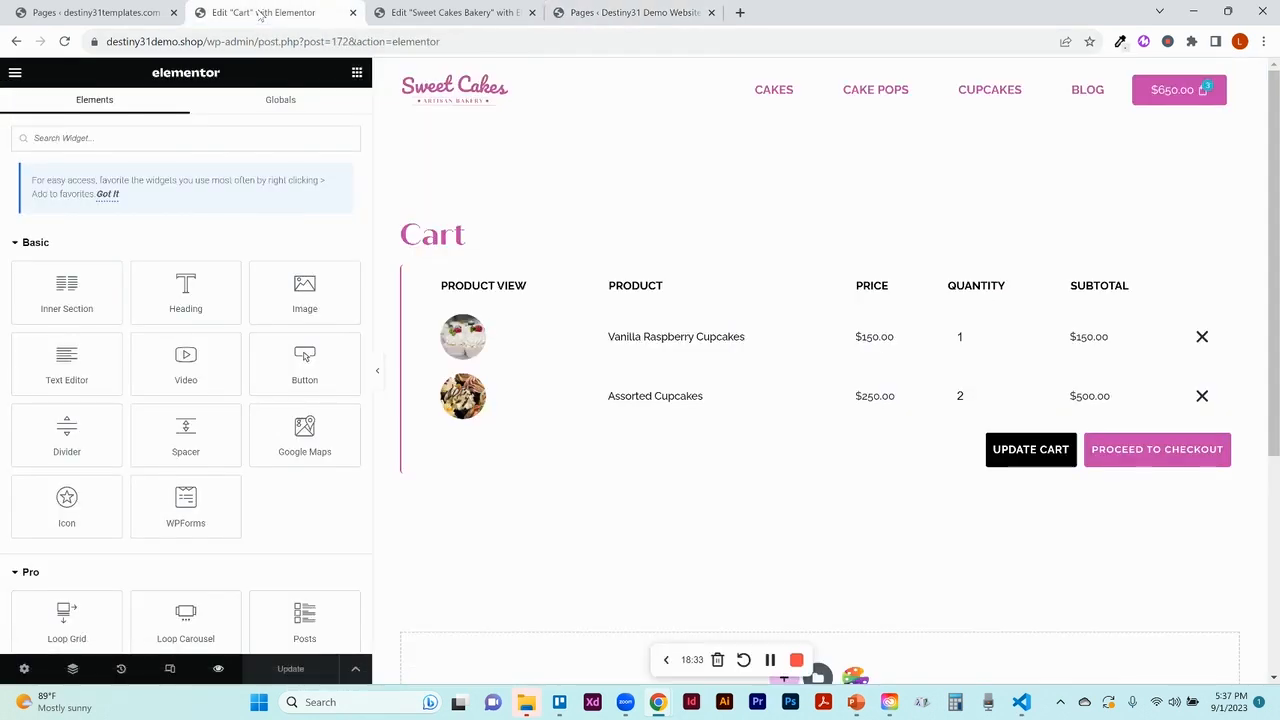
Review the Cart heading's Style > Typography, then open the cart table widget's Cart Items column settings
left_click(378, 370)
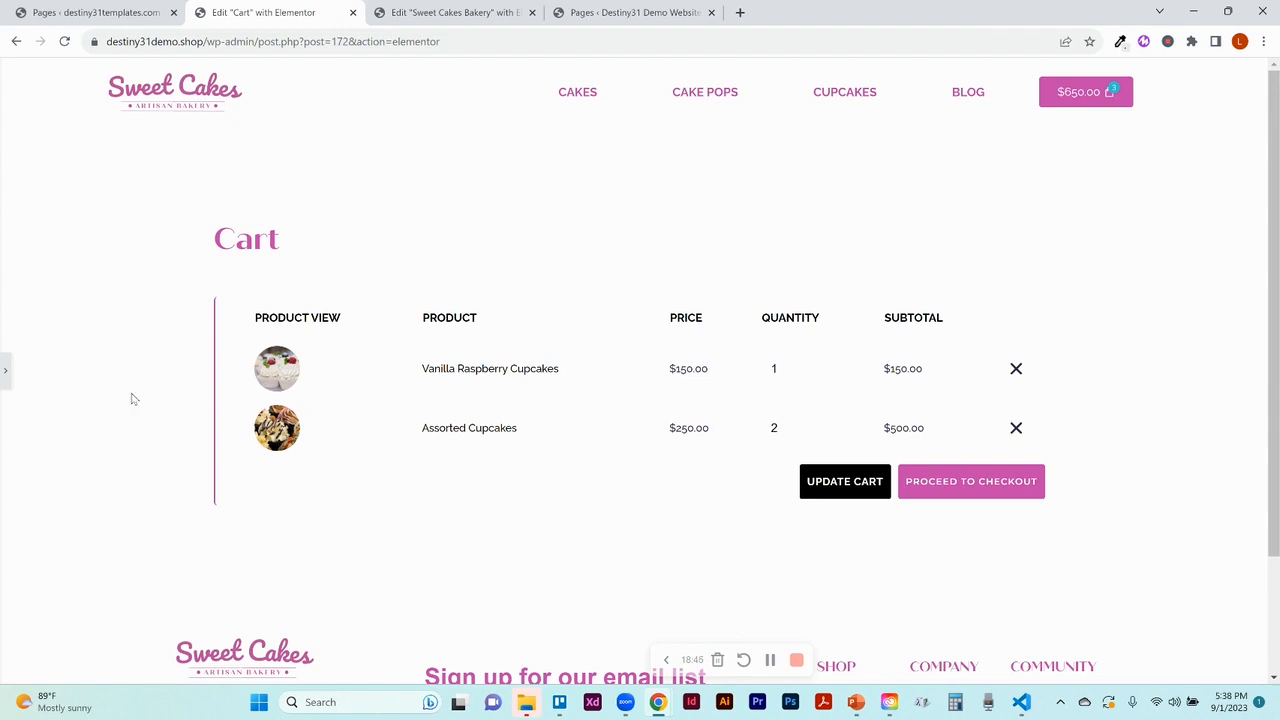
left_click(5, 372)
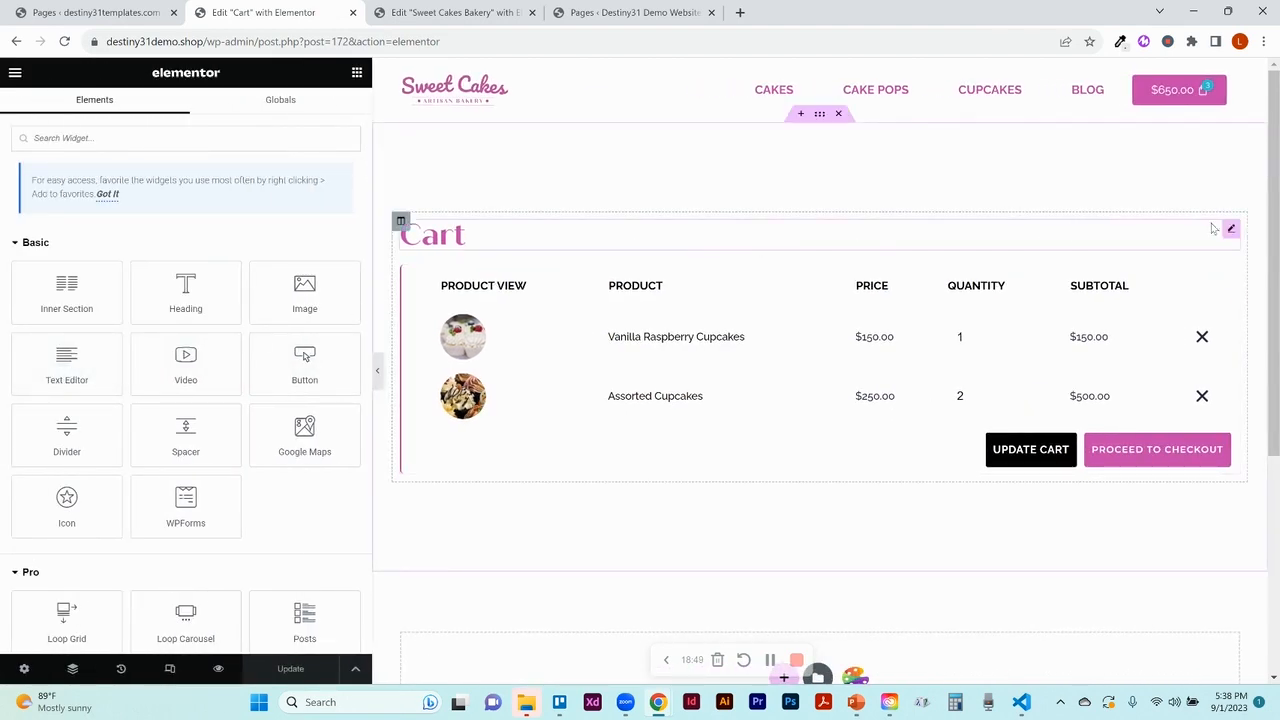
left_click(1229, 234)
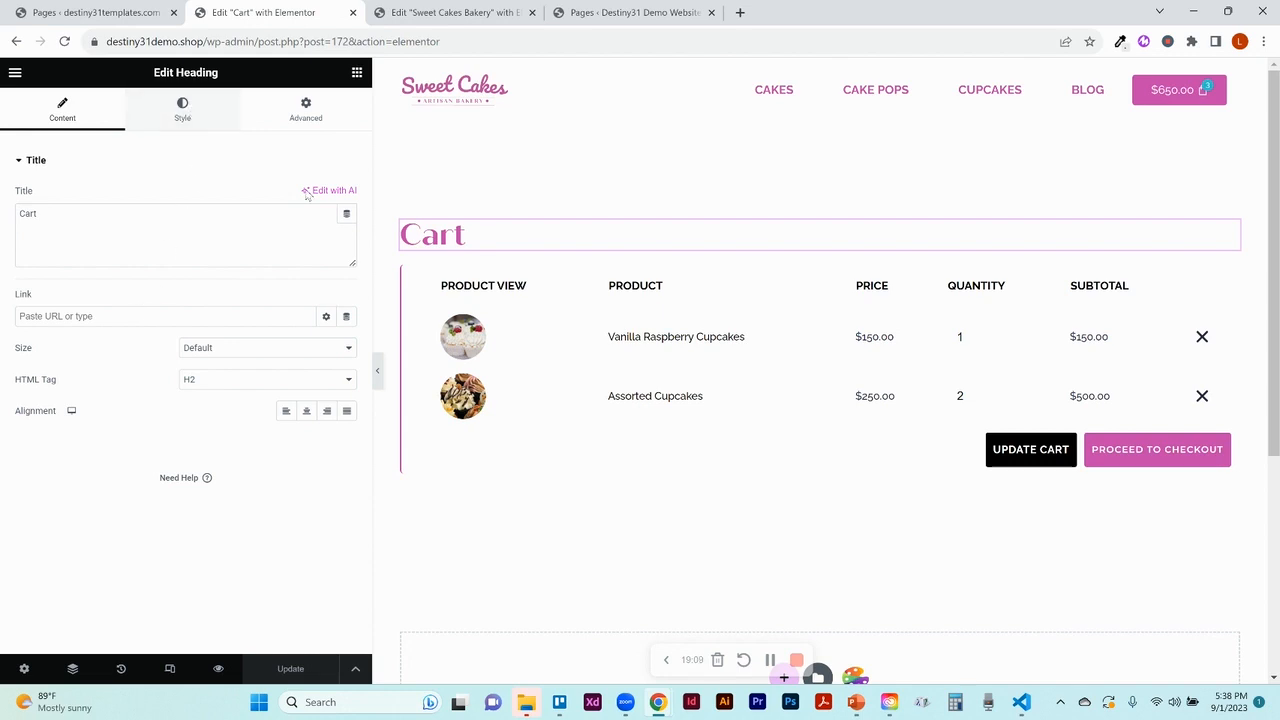
left_click(184, 114)
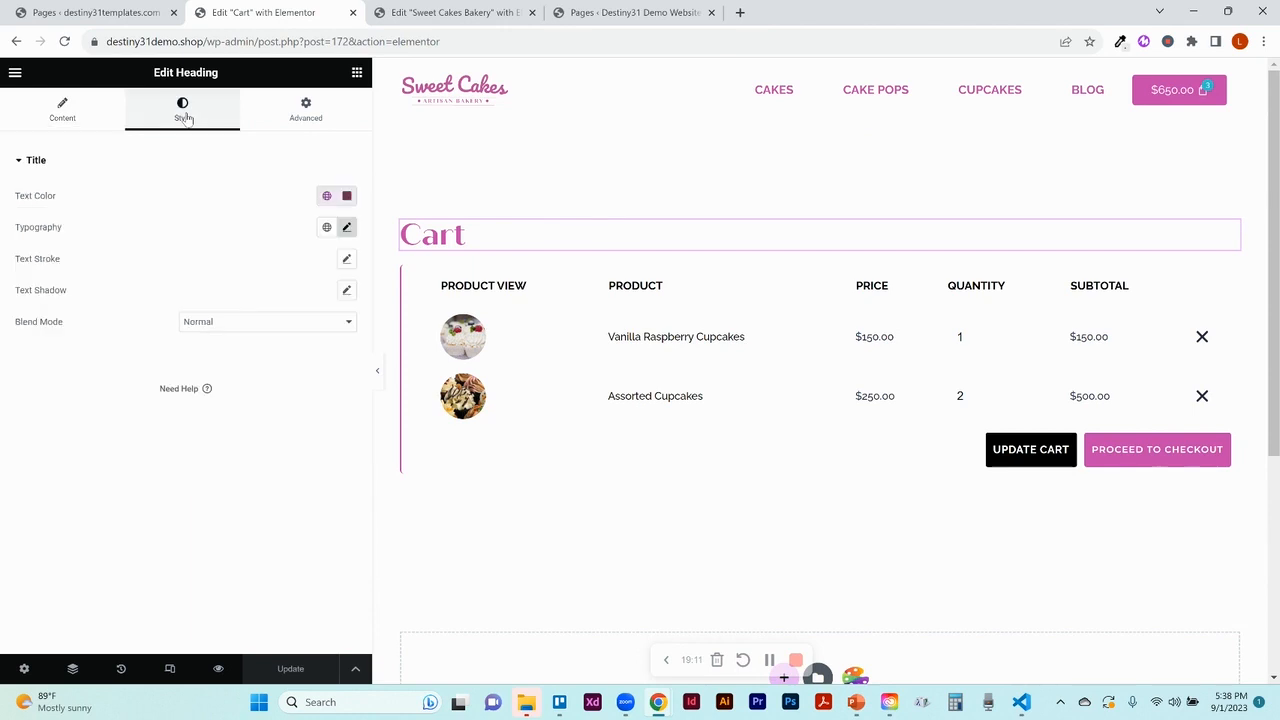
left_click(347, 228)
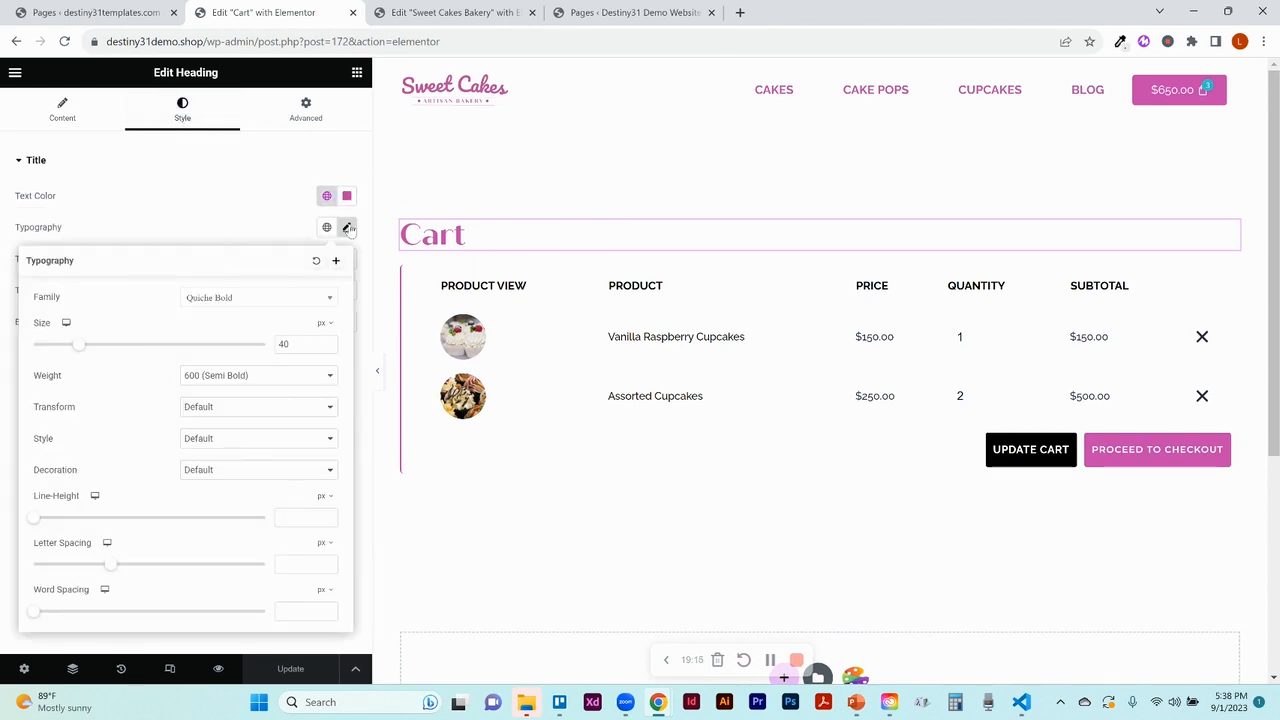
left_click(347, 228)
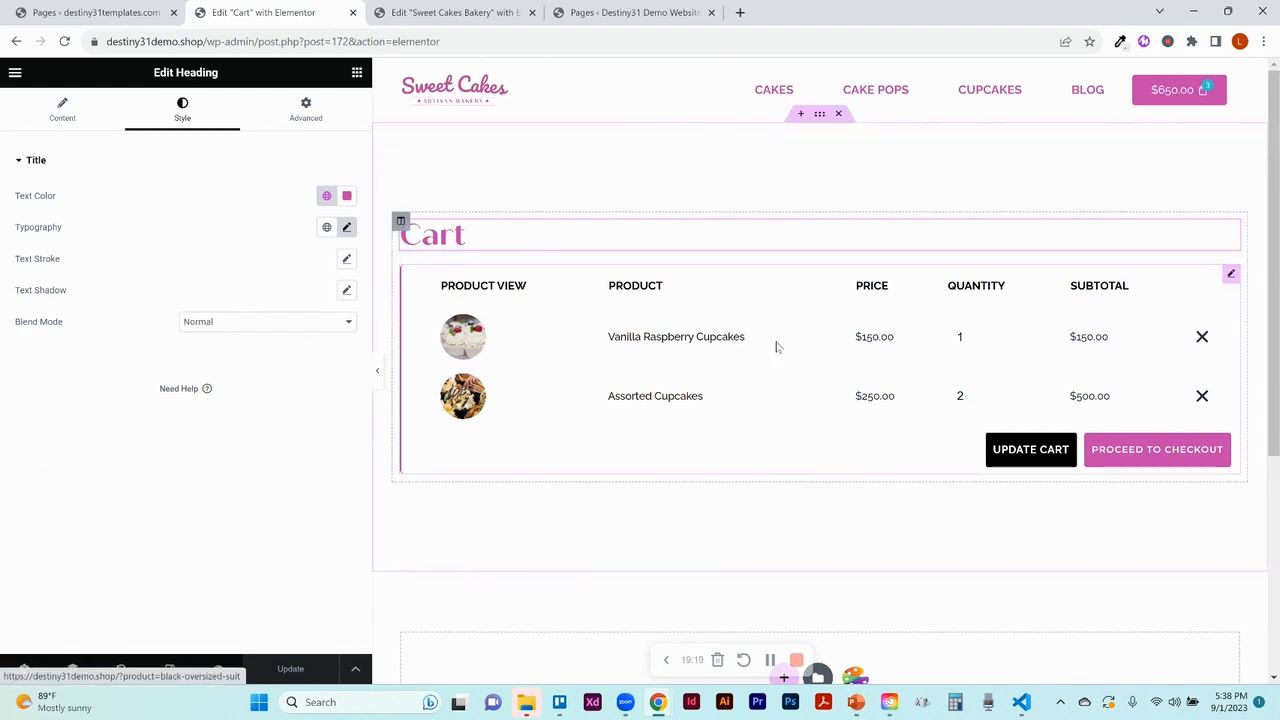
left_click(1230, 275)
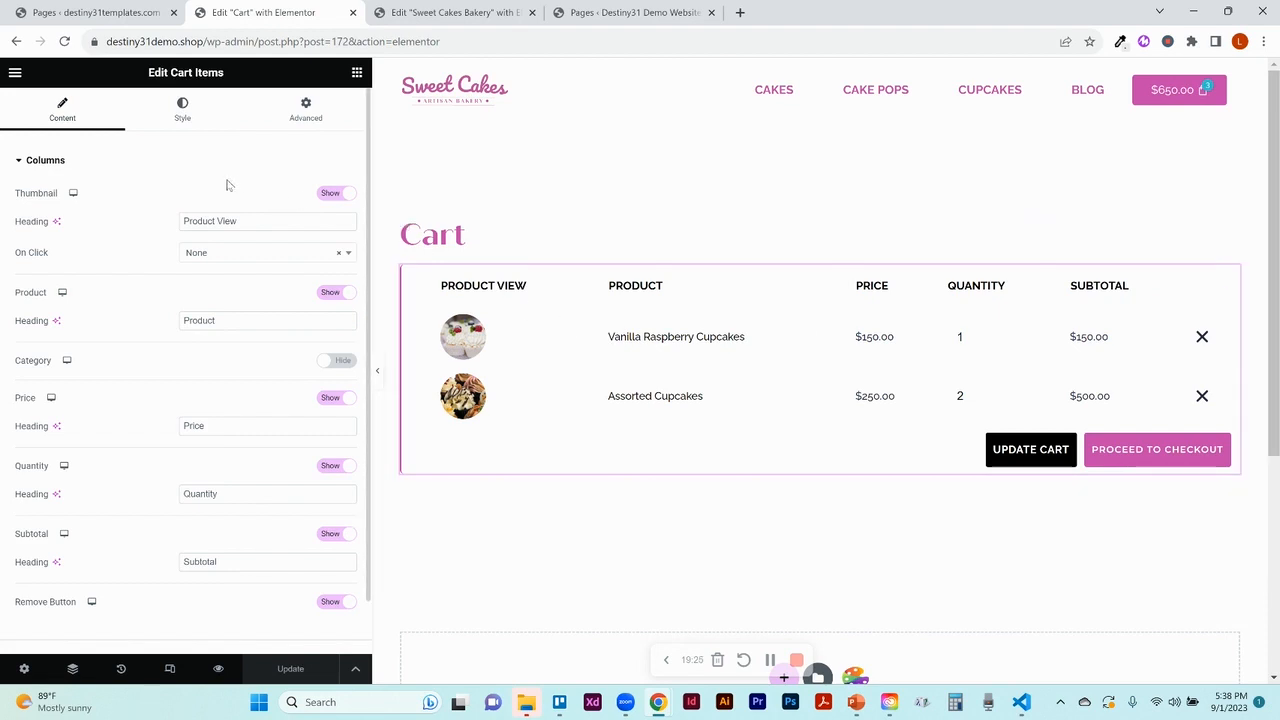
left_click(333, 193)
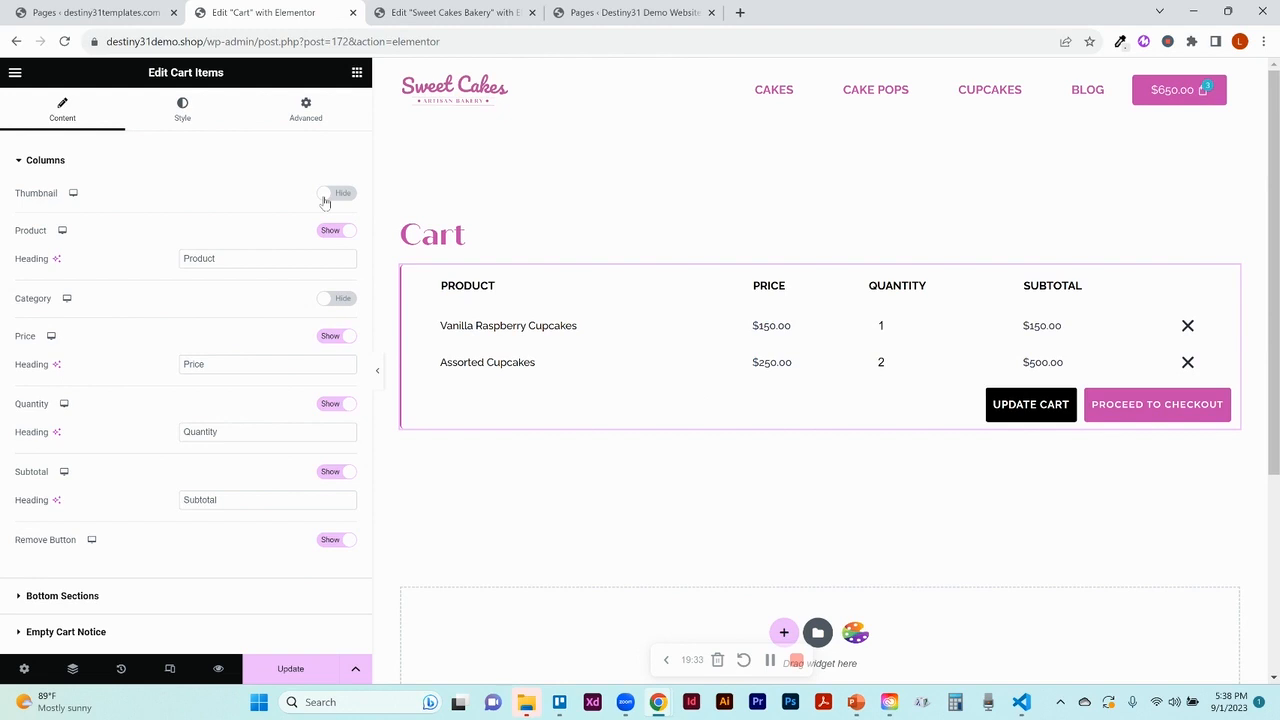
left_click(325, 197)
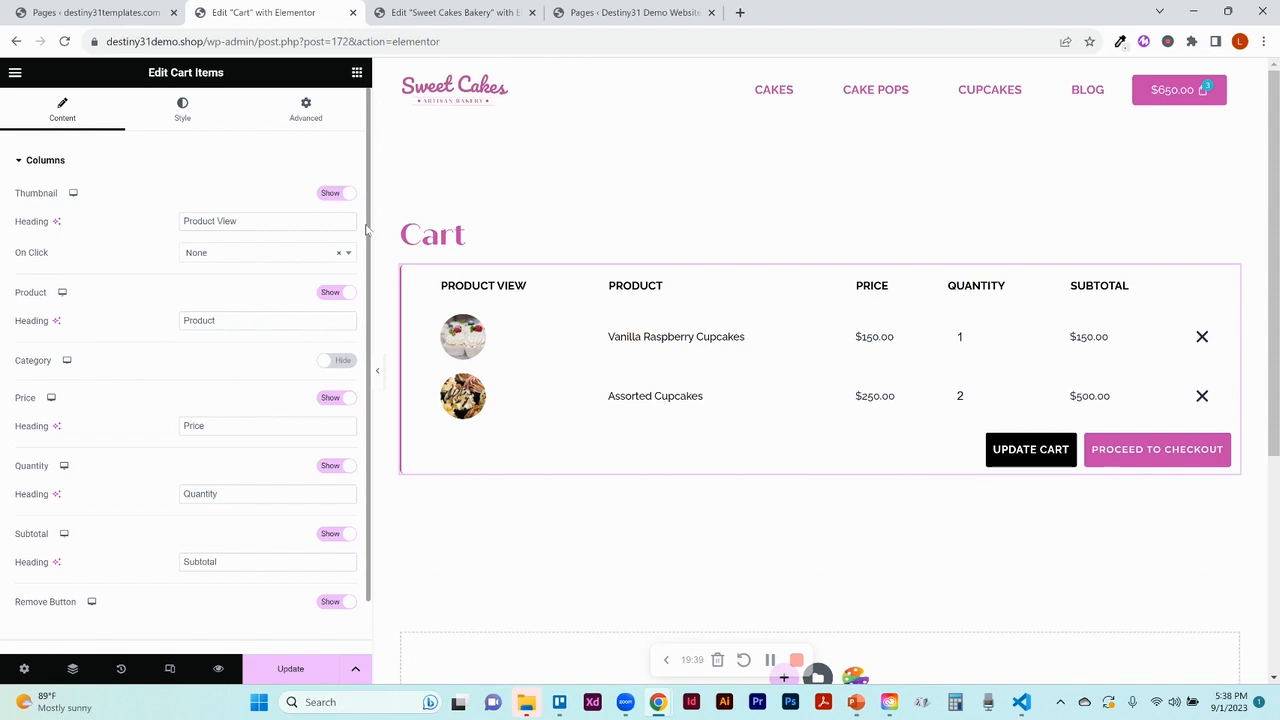
left_click(330, 292)
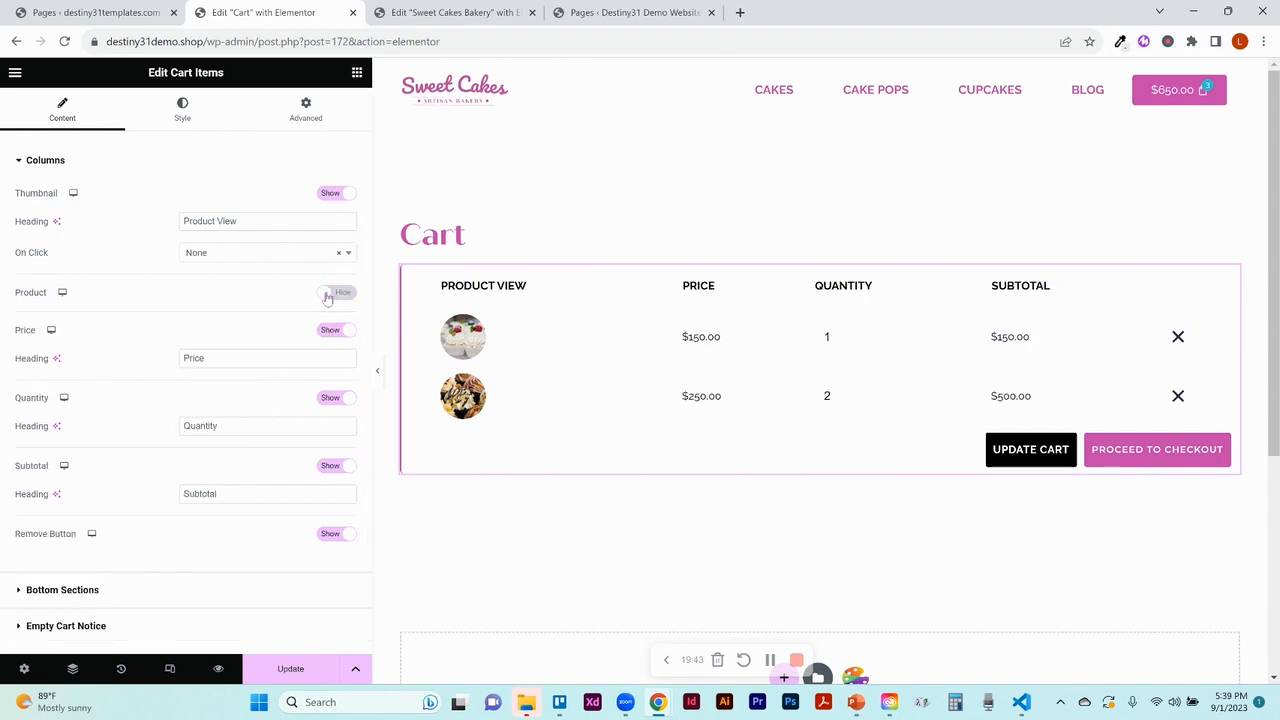
left_click(326, 296)
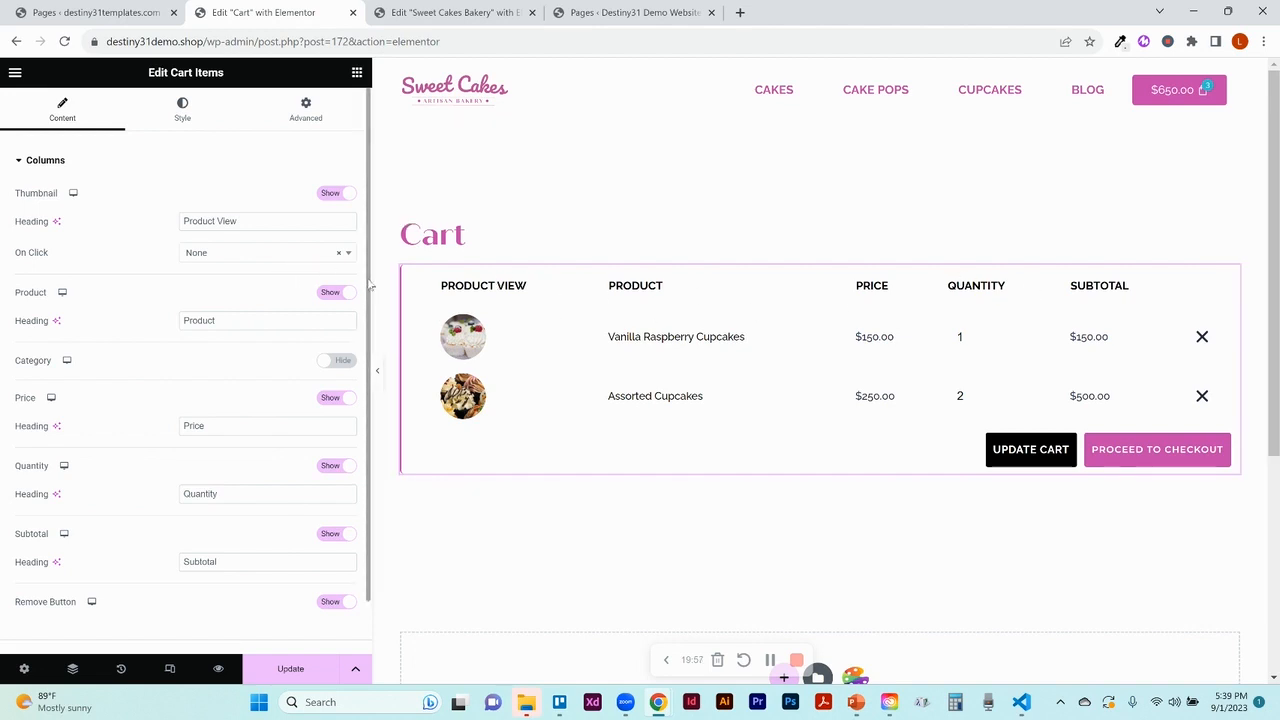
Open the cart table style settings and raise the bottom and right border widths to 2
left_click(200, 110)
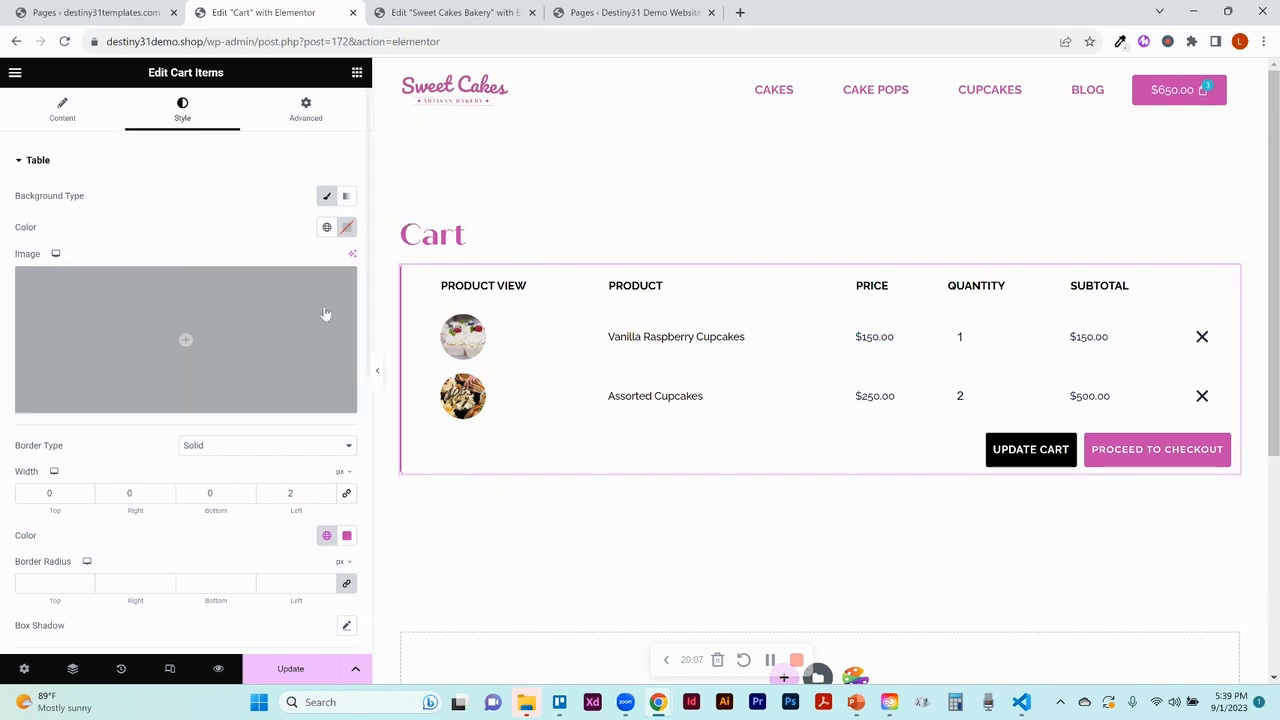
mouse_move(244, 348)
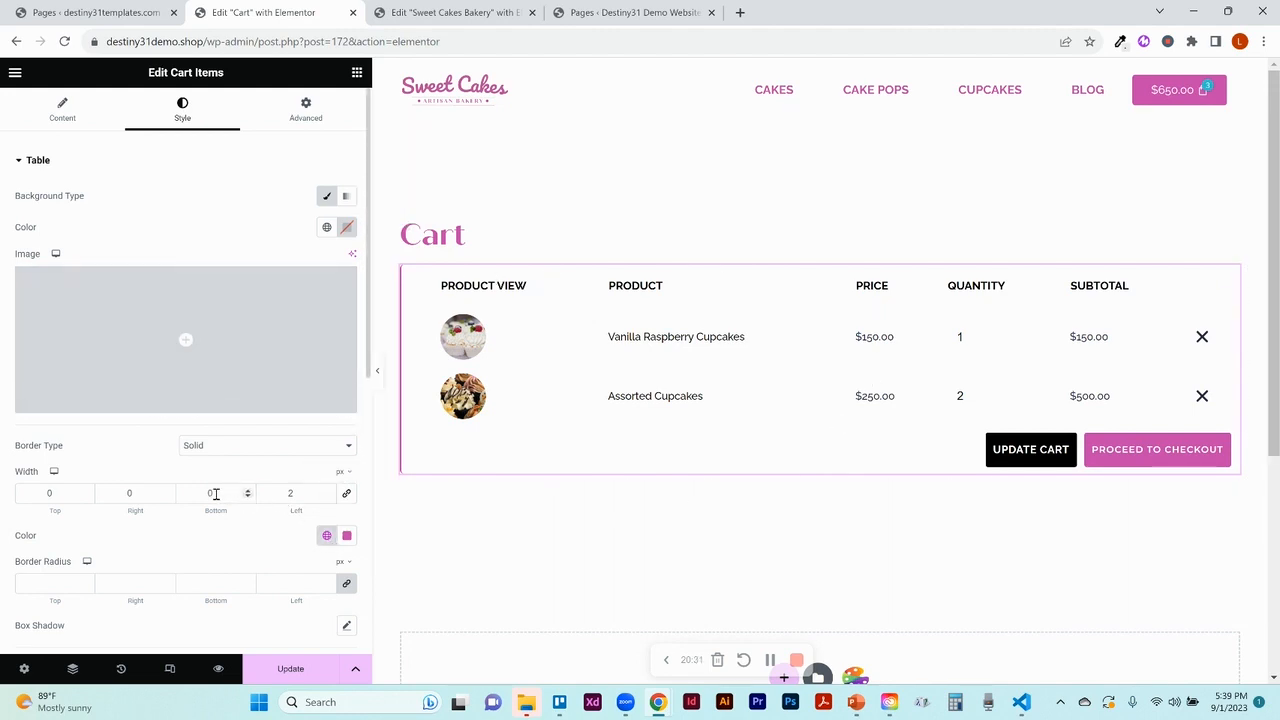
left_click(248, 491)
left_click(248, 491)
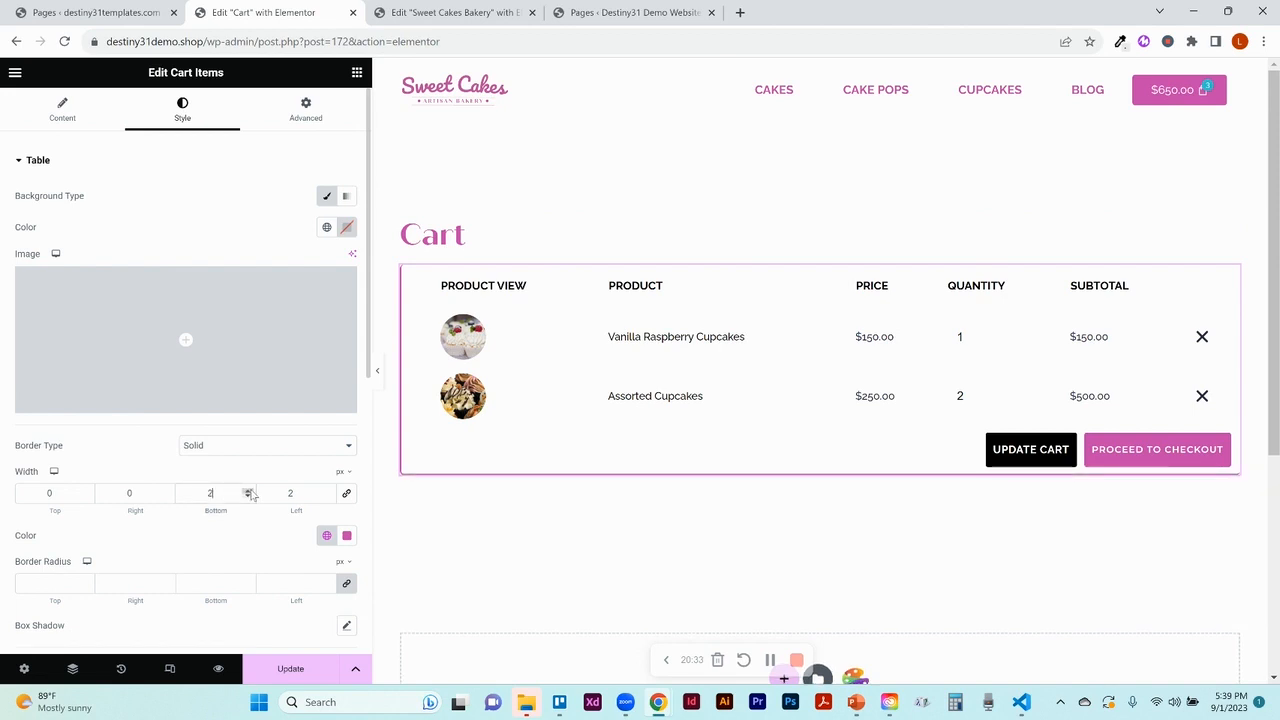
left_click(167, 491)
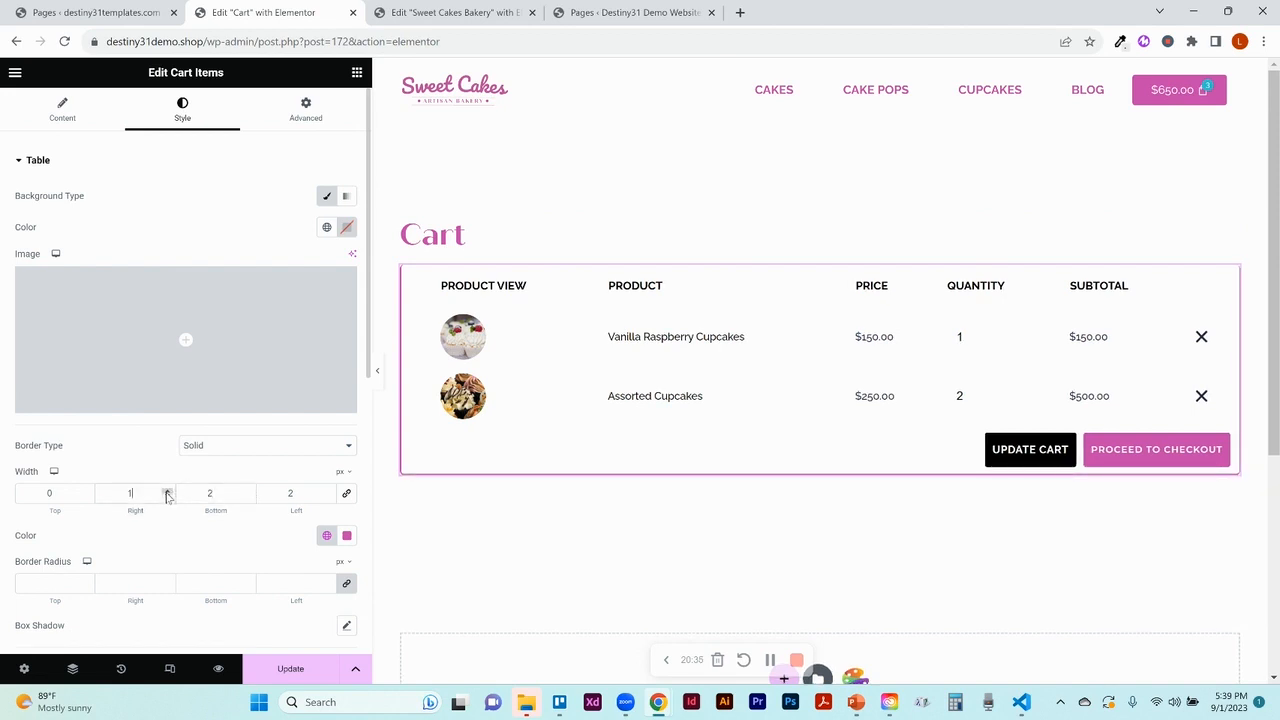
left_click(167, 491)
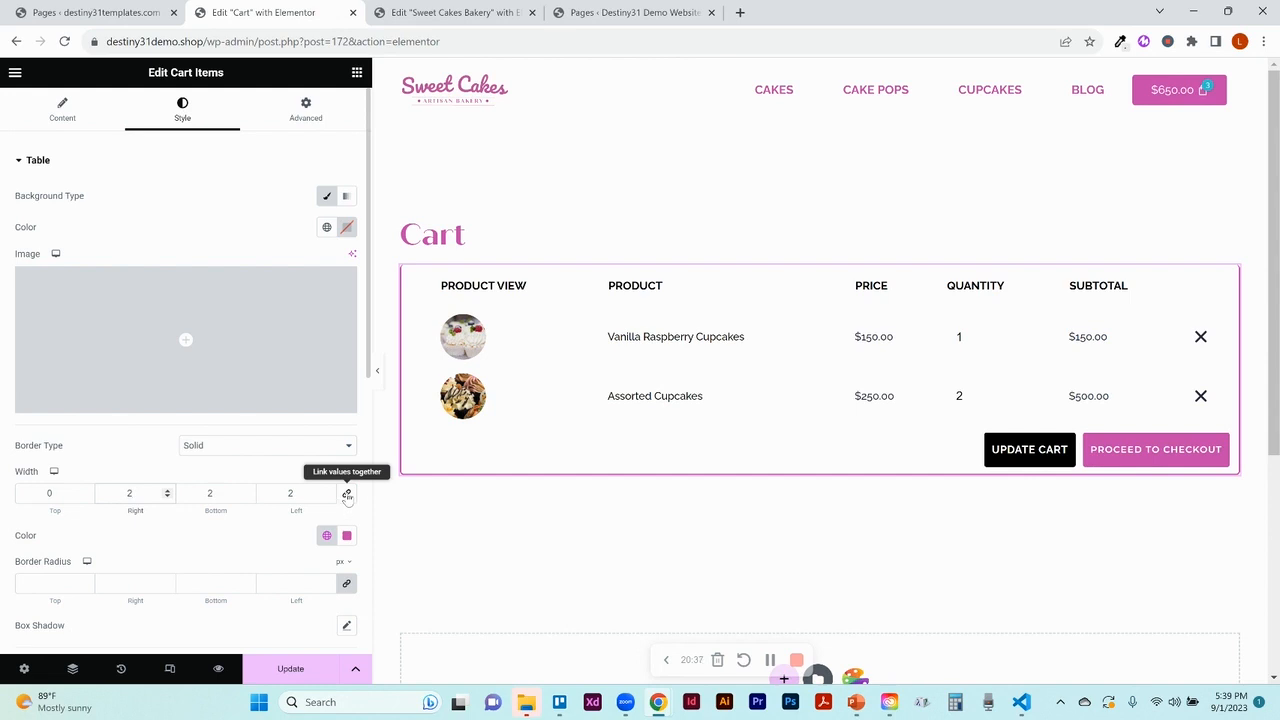
Link, reset and re-enter the border widths, leaving only a 2 px left border, then expand Table Heading
left_click(347, 495)
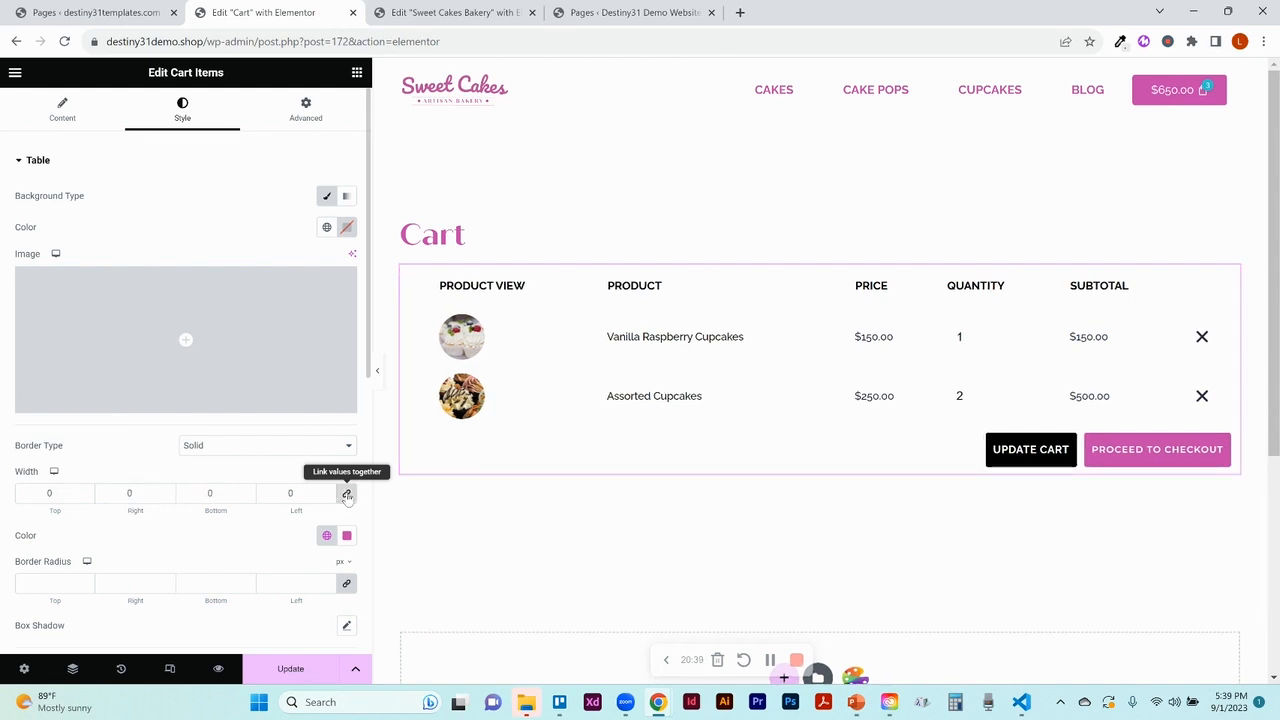
left_click(292, 493)
type("2")
key("BackSpace")
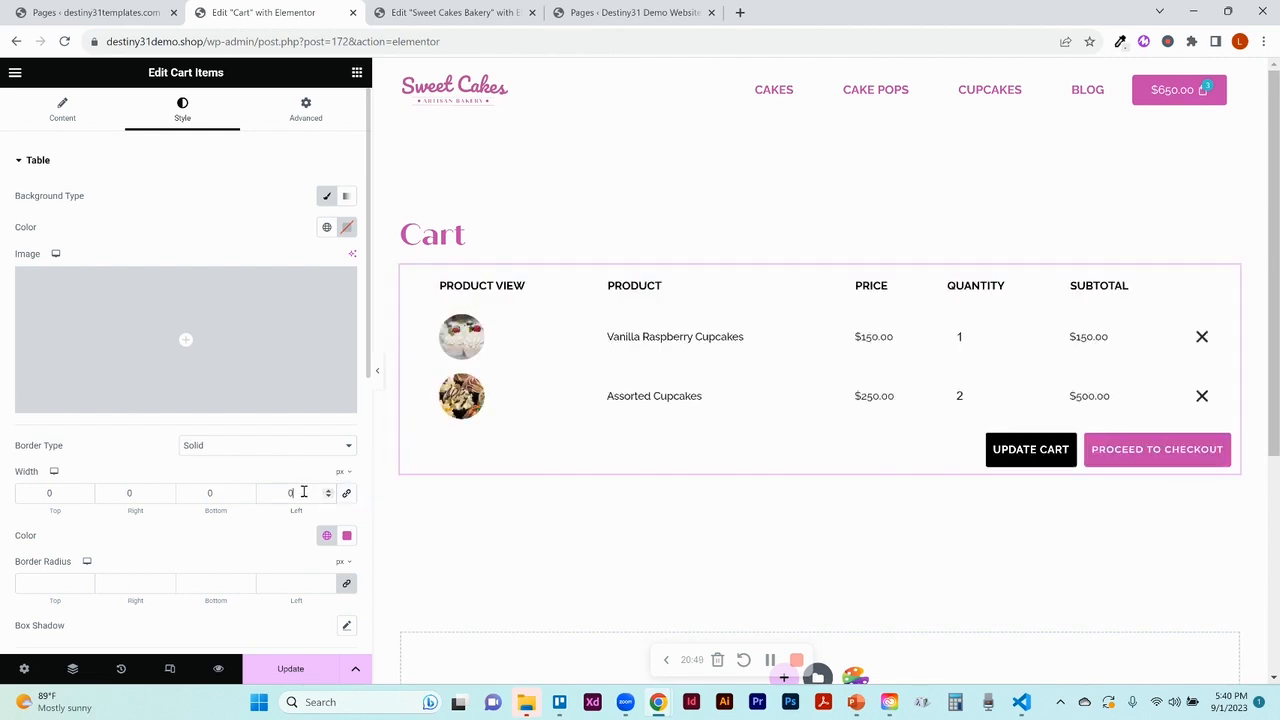
type("2")
scroll(304, 492, "down", 3)
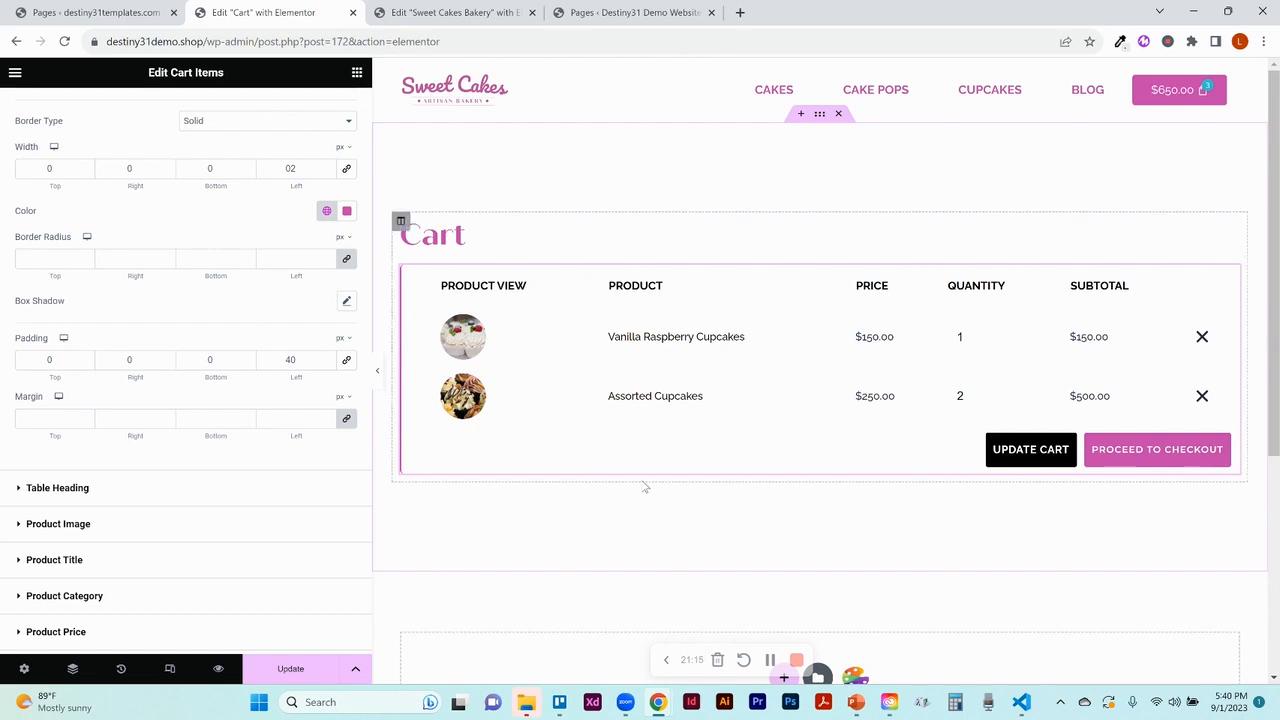
left_click(133, 497)
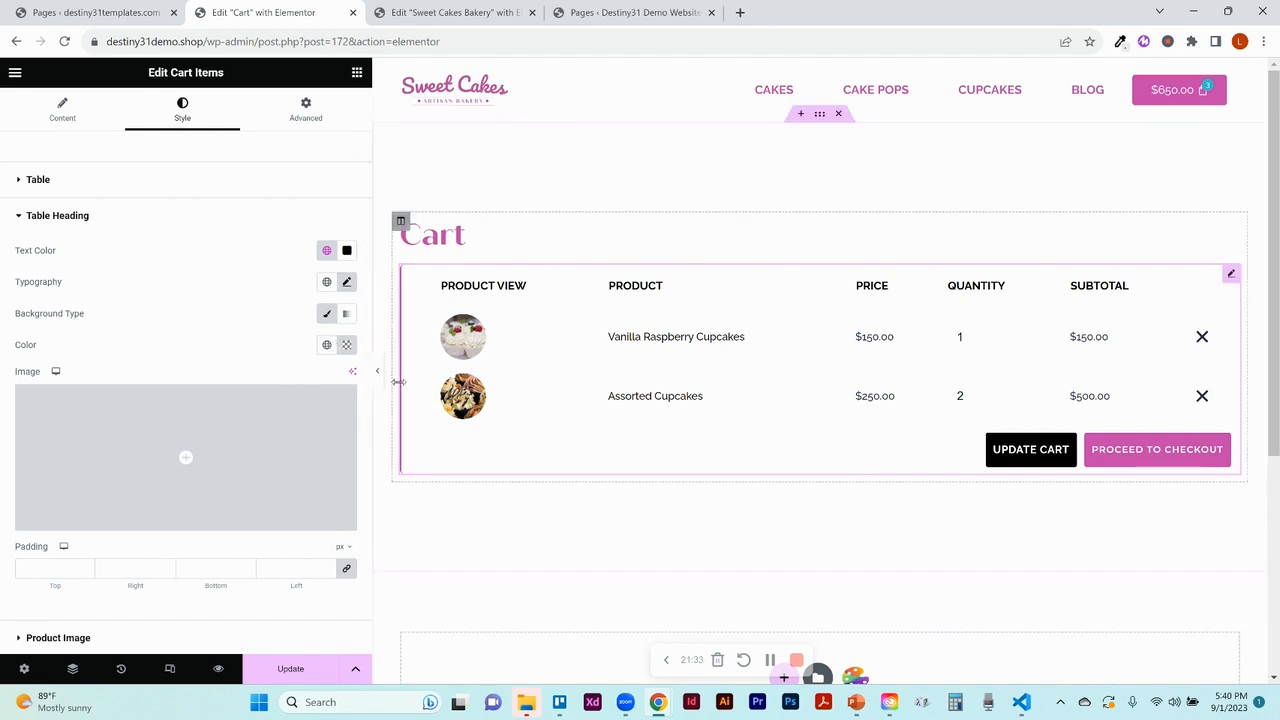
Try a Teal global colour as the classic table heading background, then undo it
left_click(326, 318)
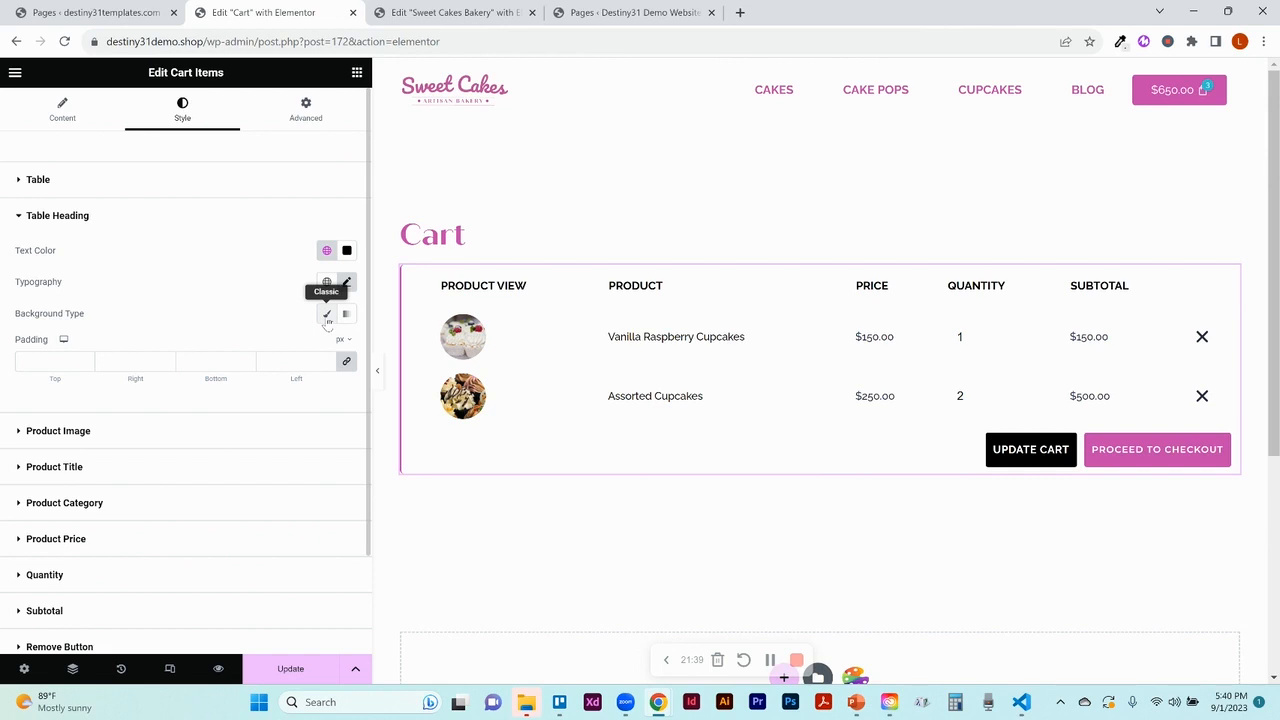
left_click(326, 316)
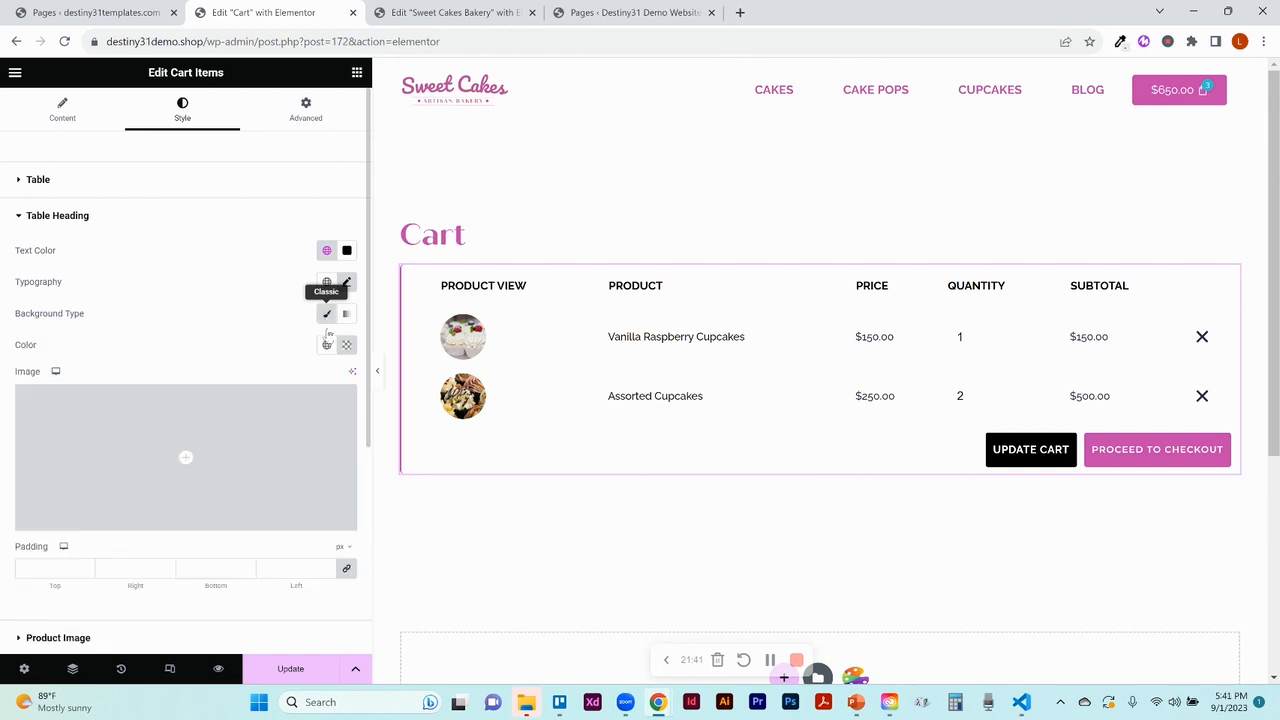
left_click(328, 345)
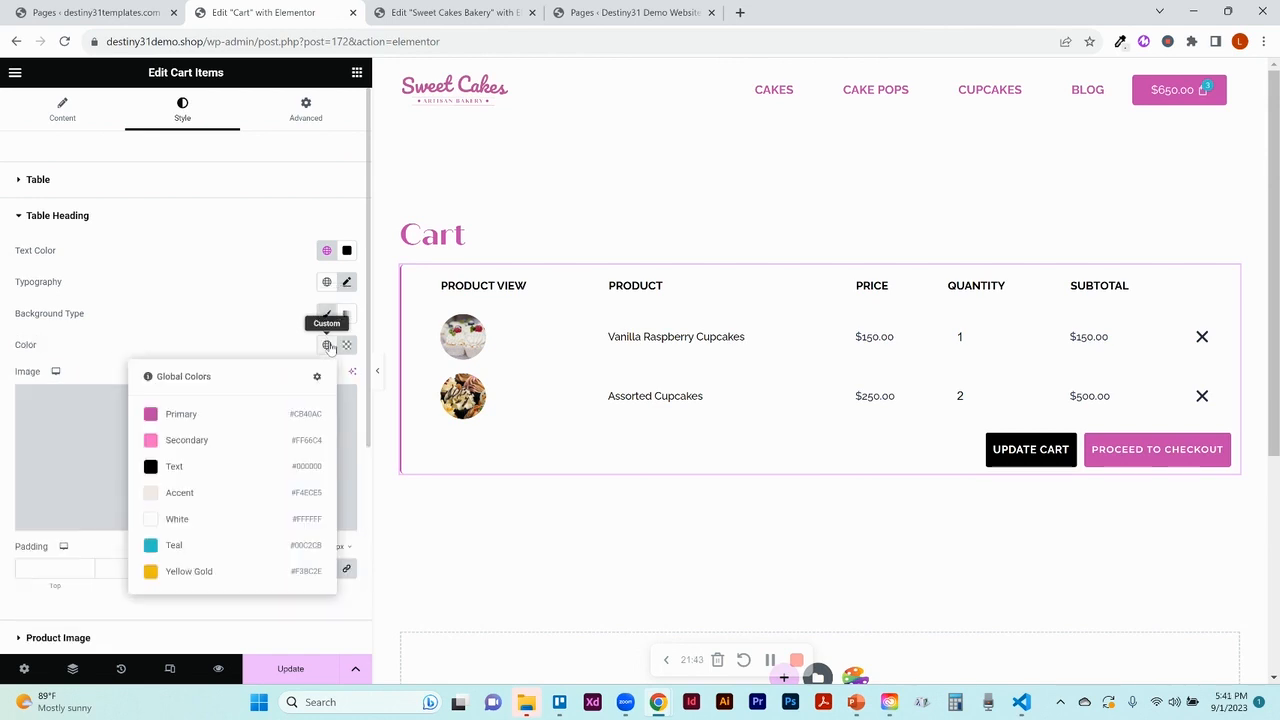
left_click(194, 545)
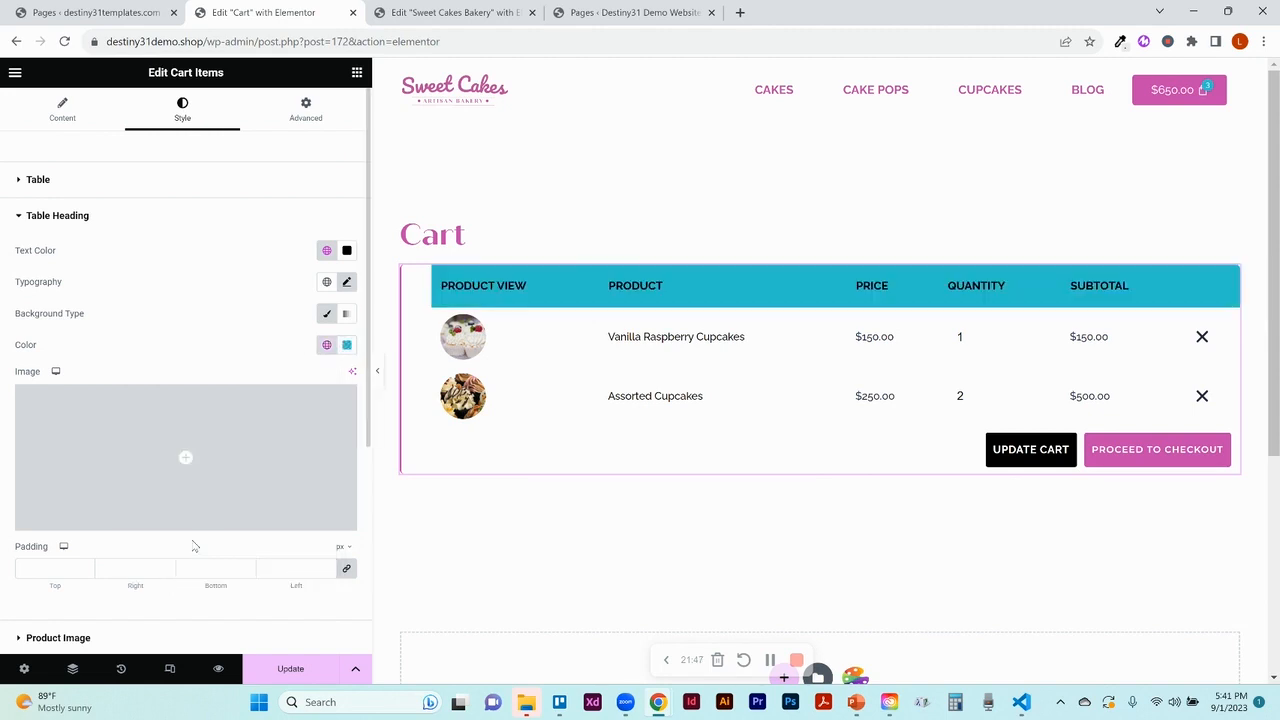
key("ctrl+z")
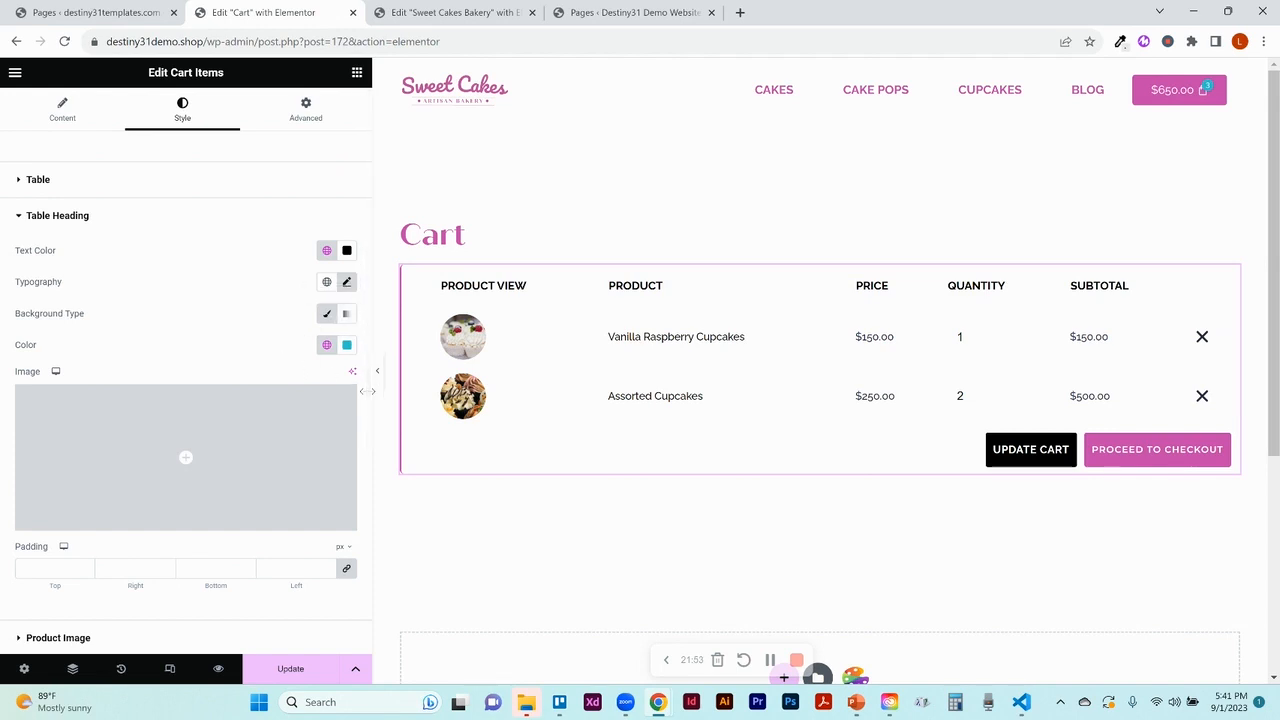
Scroll down to the Product Image style section and expand it
scroll(370, 425, "down", 3)
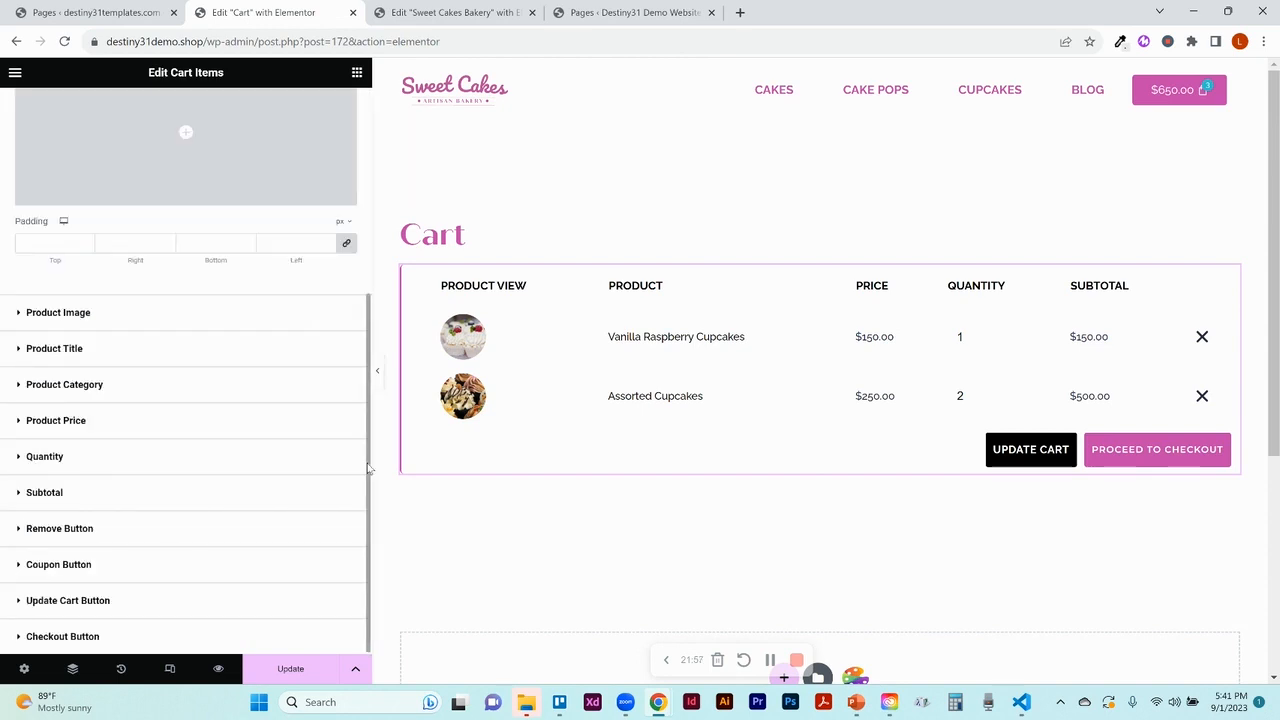
scroll(368, 465, "up", 2)
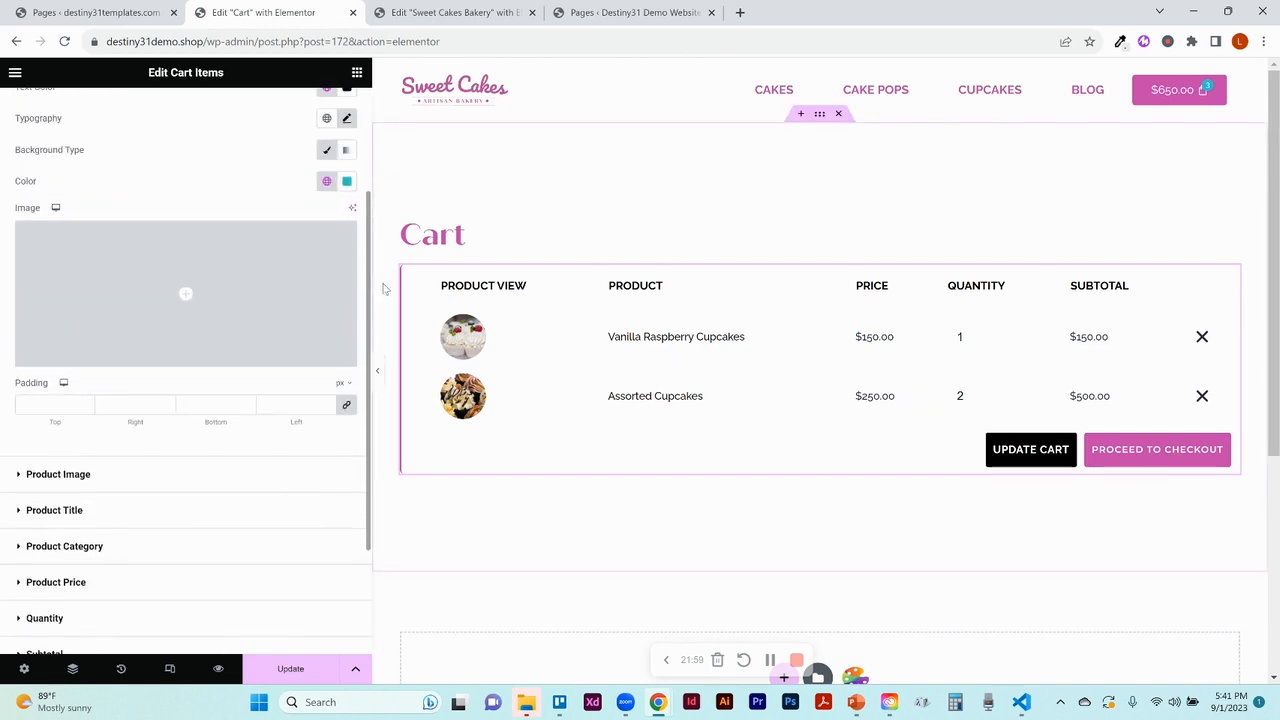
scroll(368, 250, "up", 2)
scroll(369, 330, "down", 3)
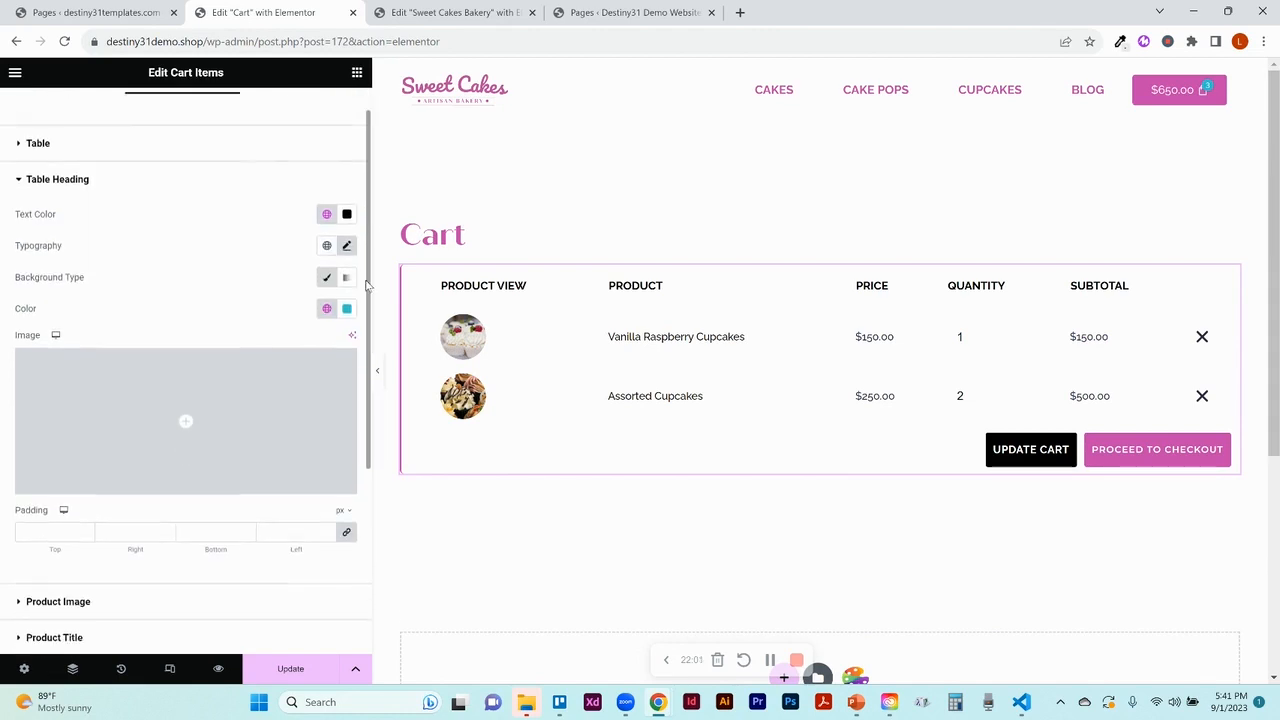
scroll(370, 383, "down", 1)
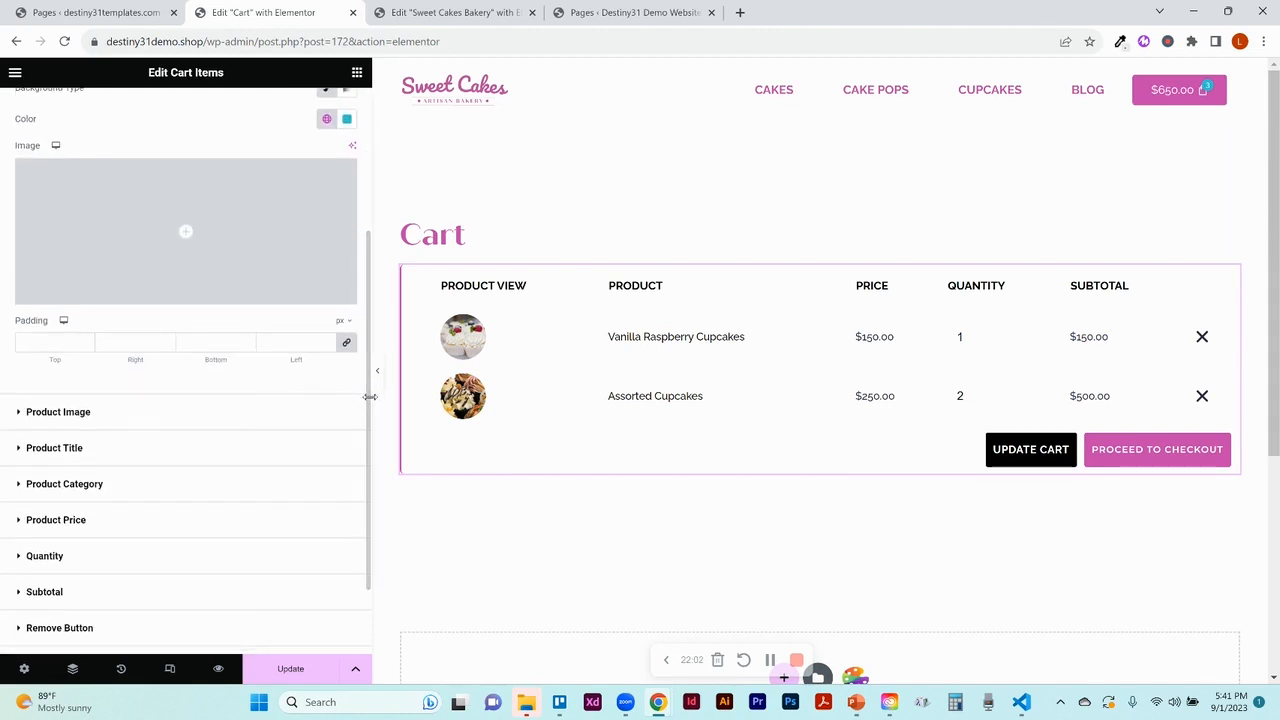
left_click(73, 412)
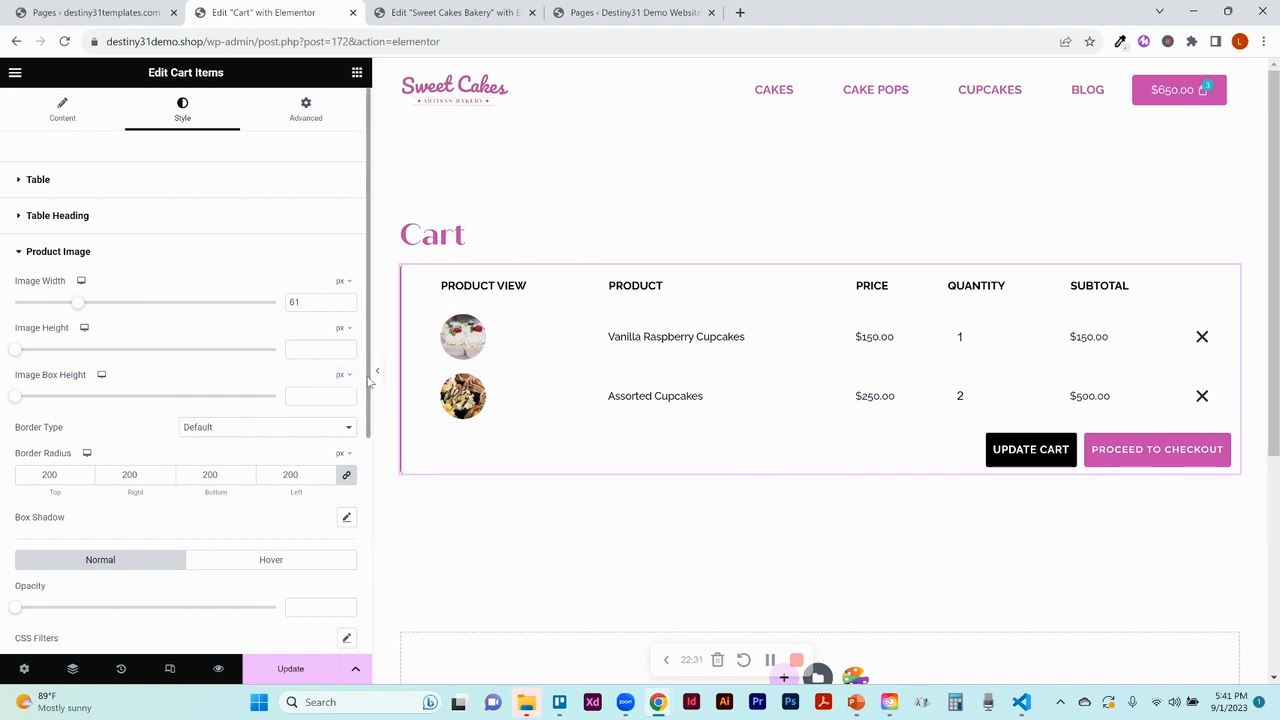
Look through the Product Title, Product Category, Product Price, Quantity and Subtotal style sections in turn
left_click_drag(370, 378, 374, 533)
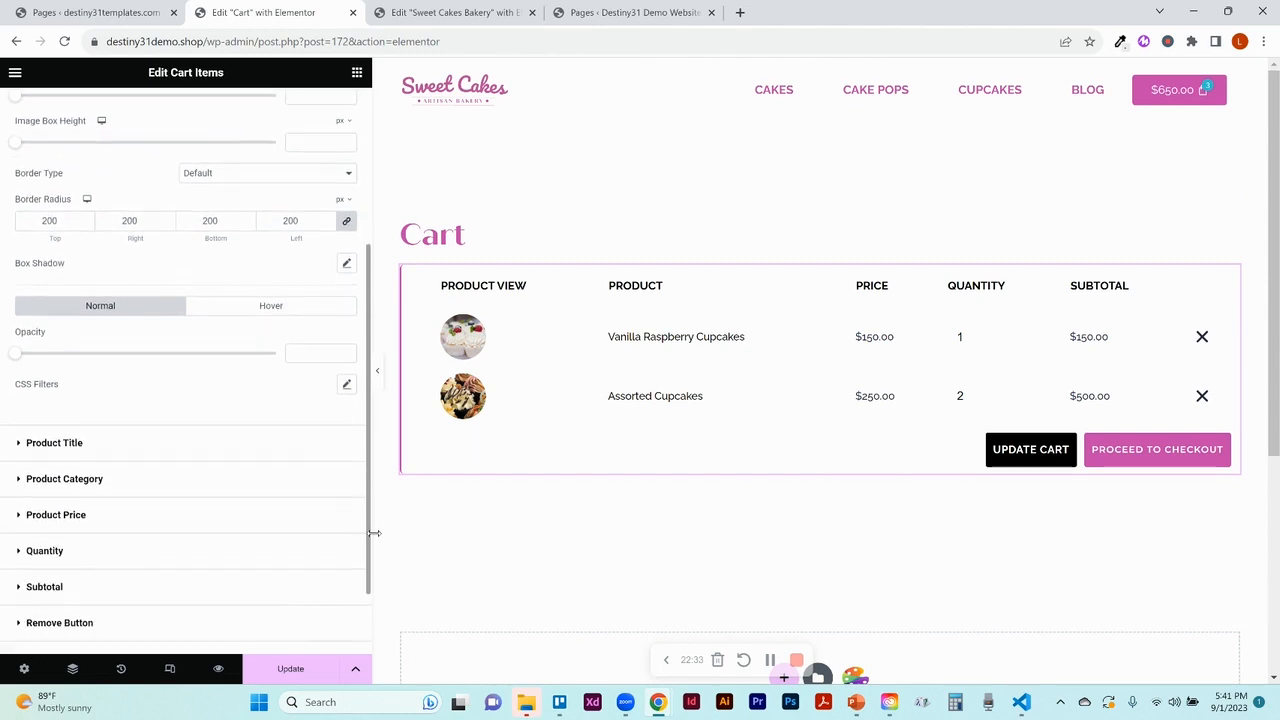
left_click(136, 446)
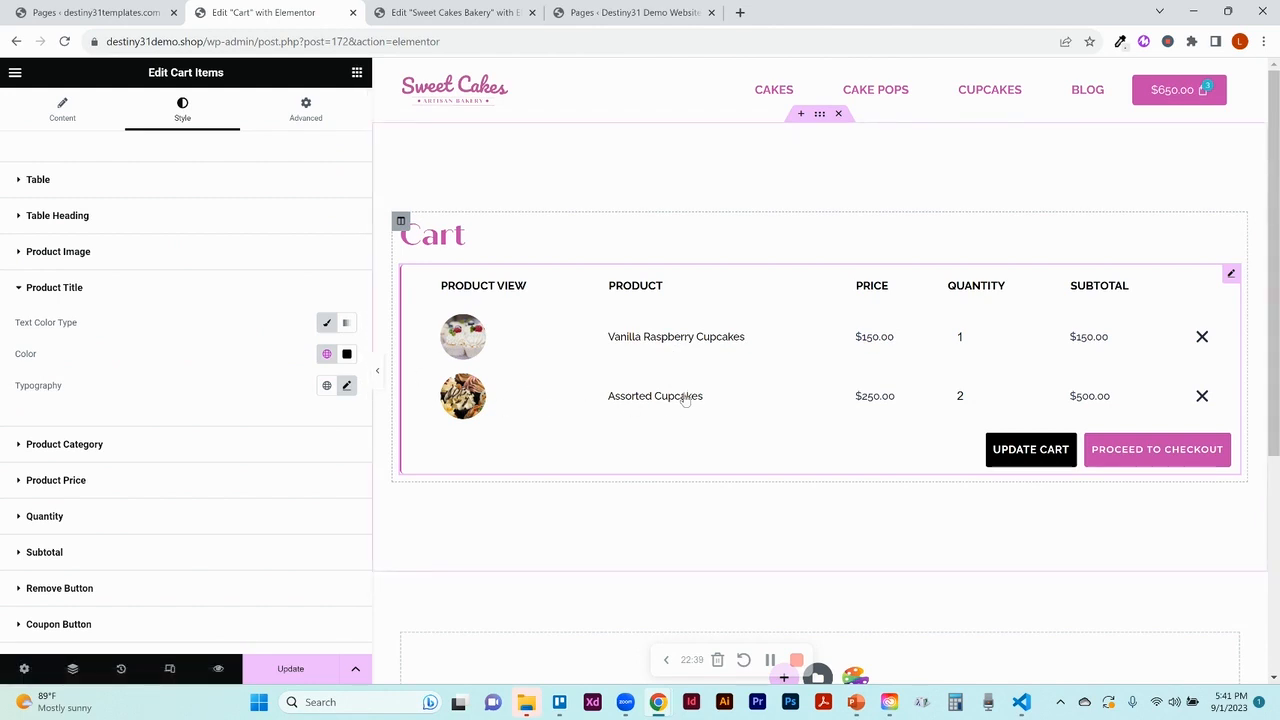
left_click(88, 447)
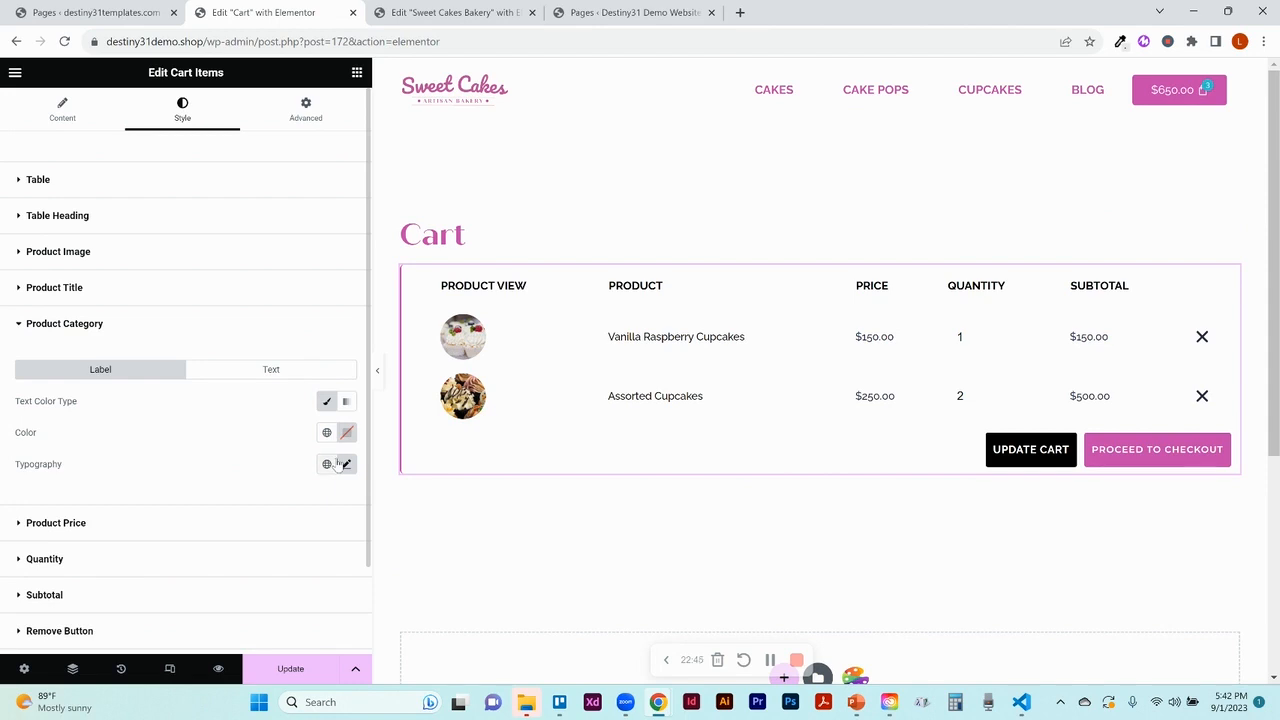
left_click(196, 527)
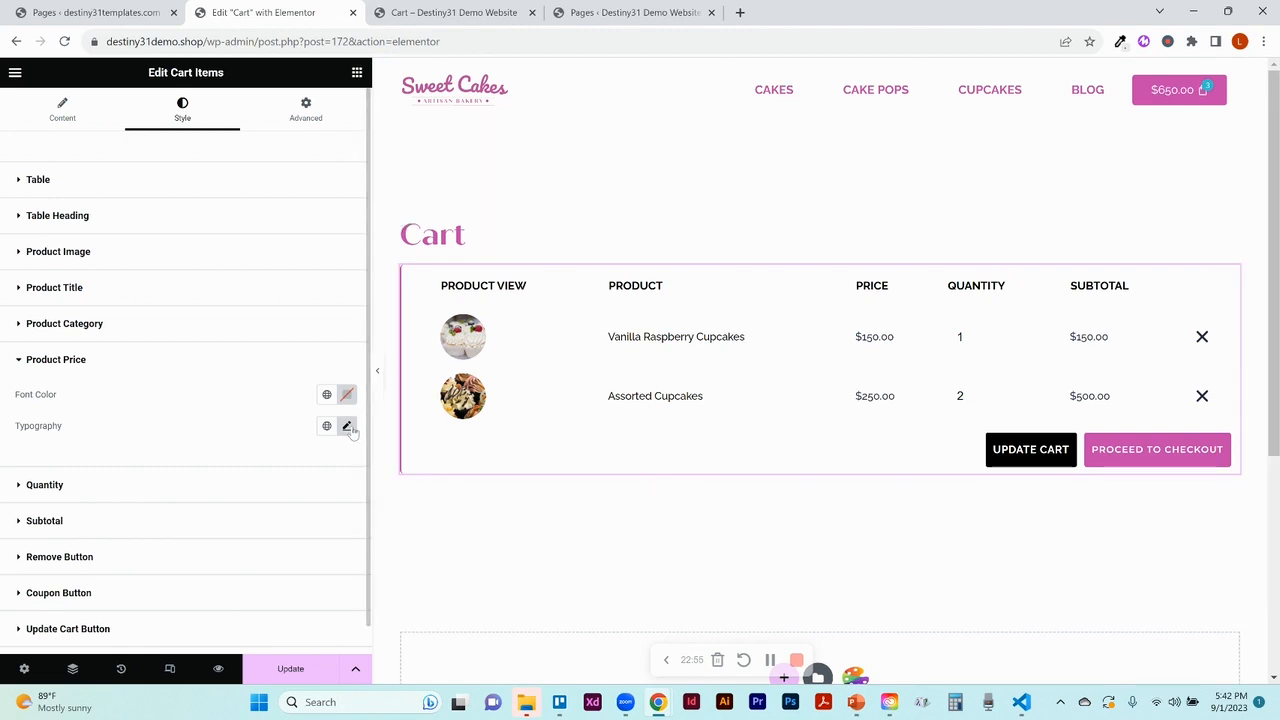
left_click(193, 497)
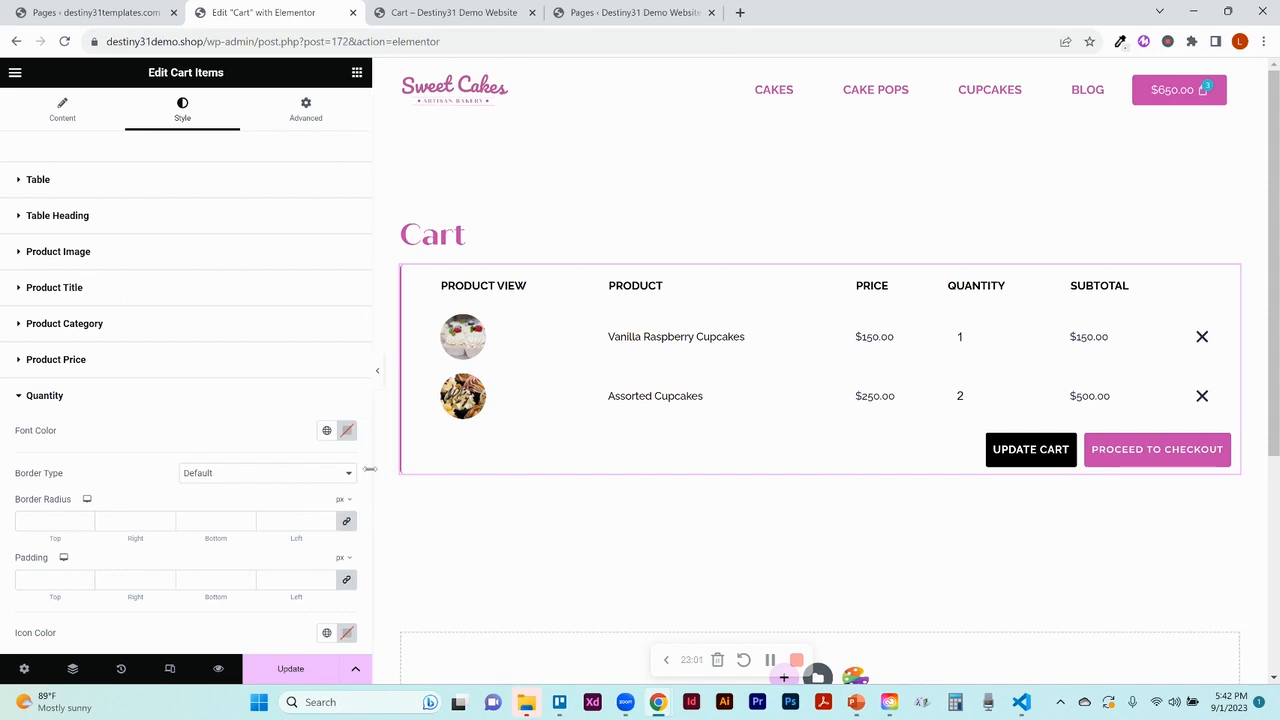
scroll(369, 500, "down", 2)
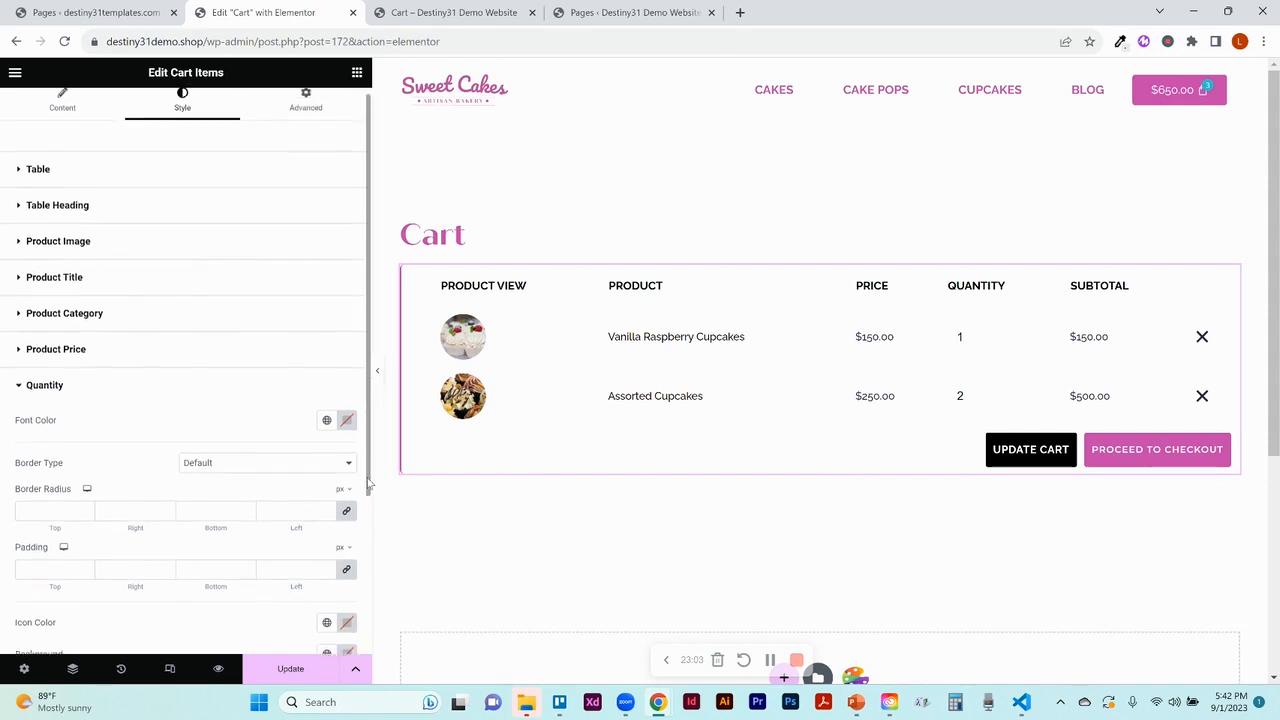
scroll(373, 535, "up", 1)
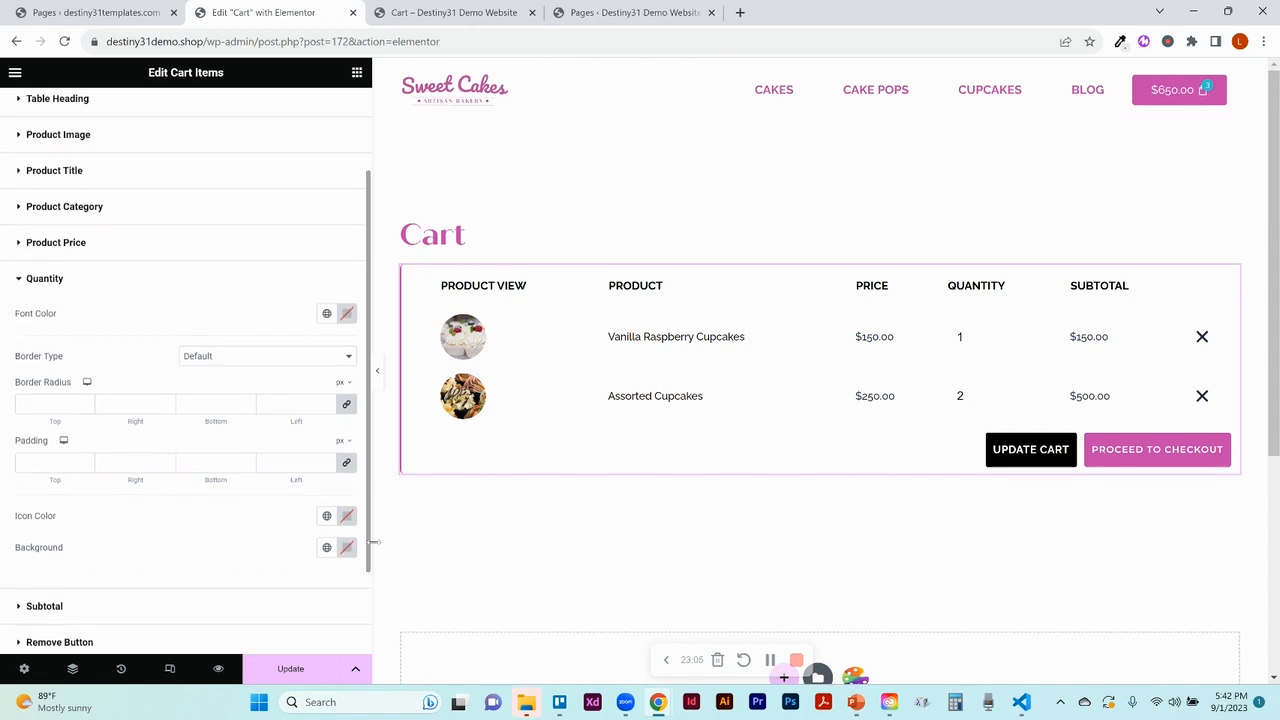
scroll(373, 530, "down", 1)
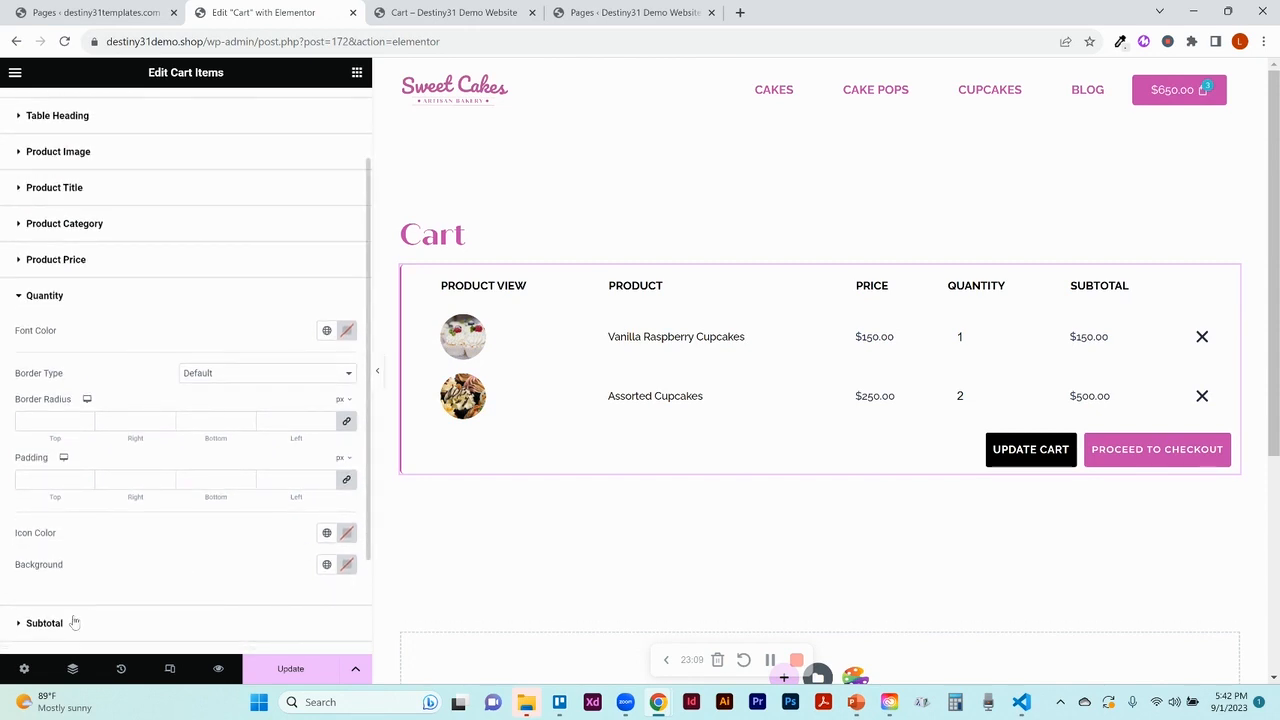
left_click(44, 622)
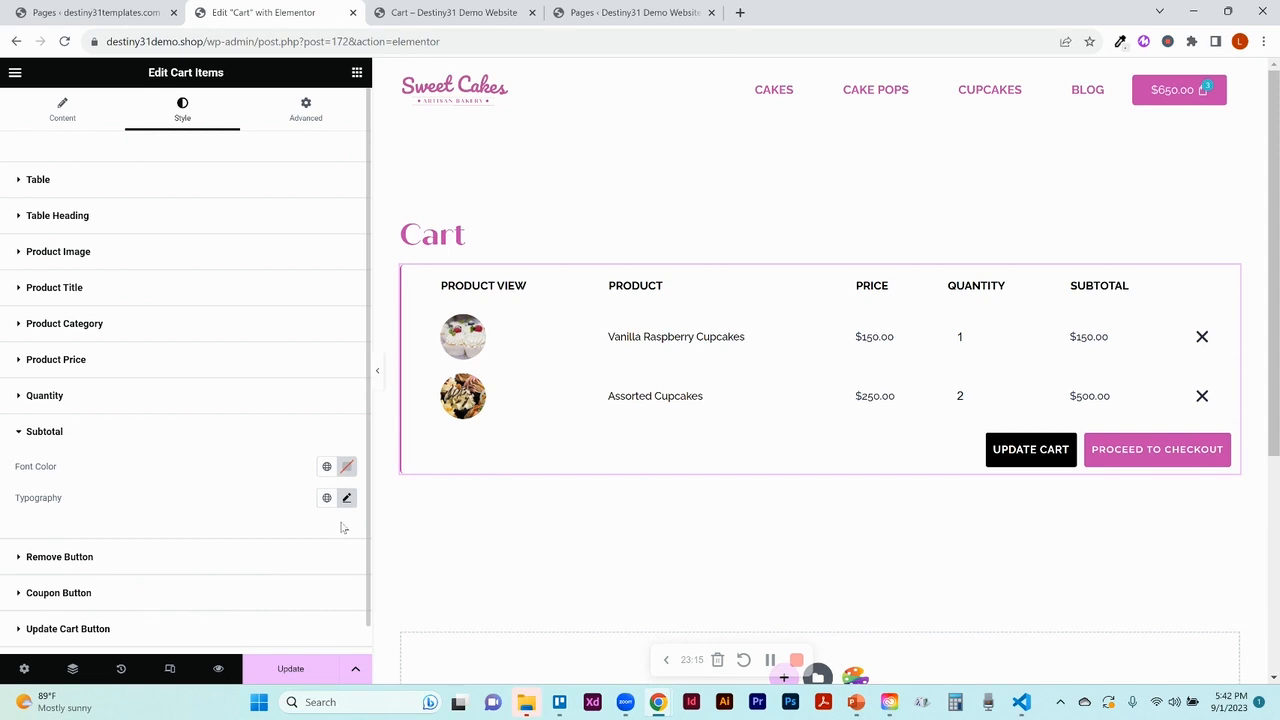
left_click(40, 557)
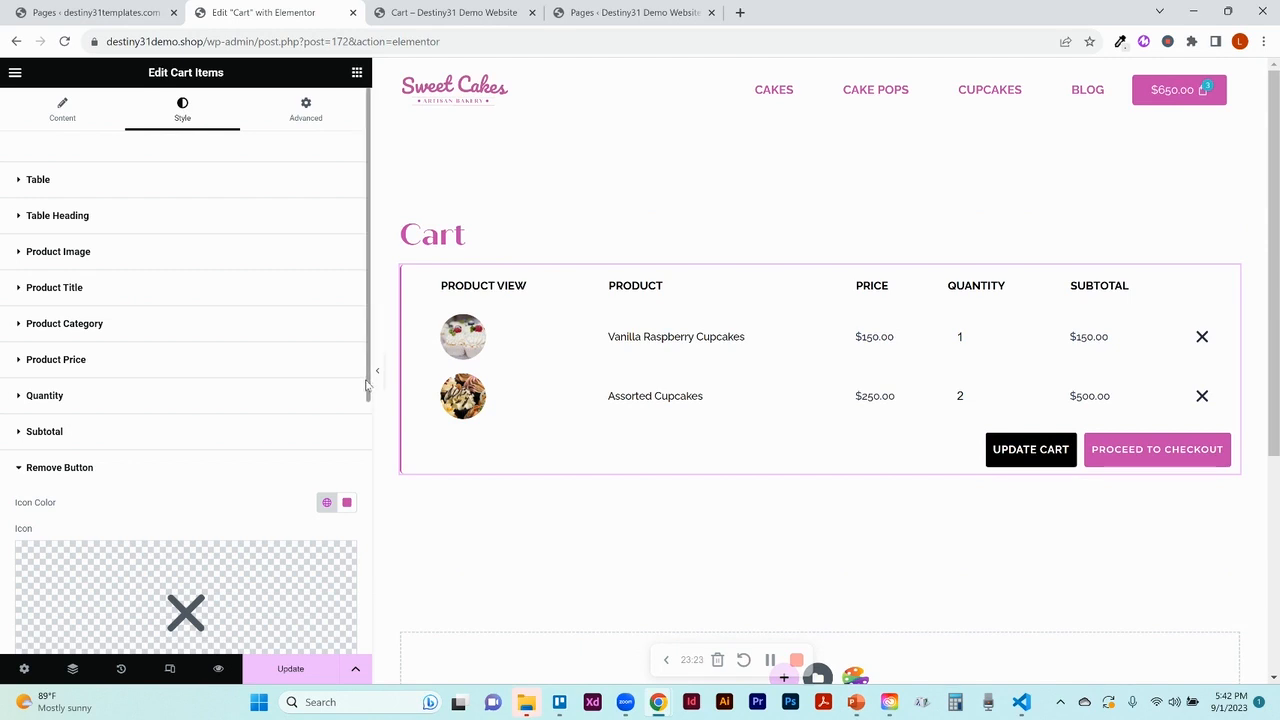
scroll(367, 385, "down", 5)
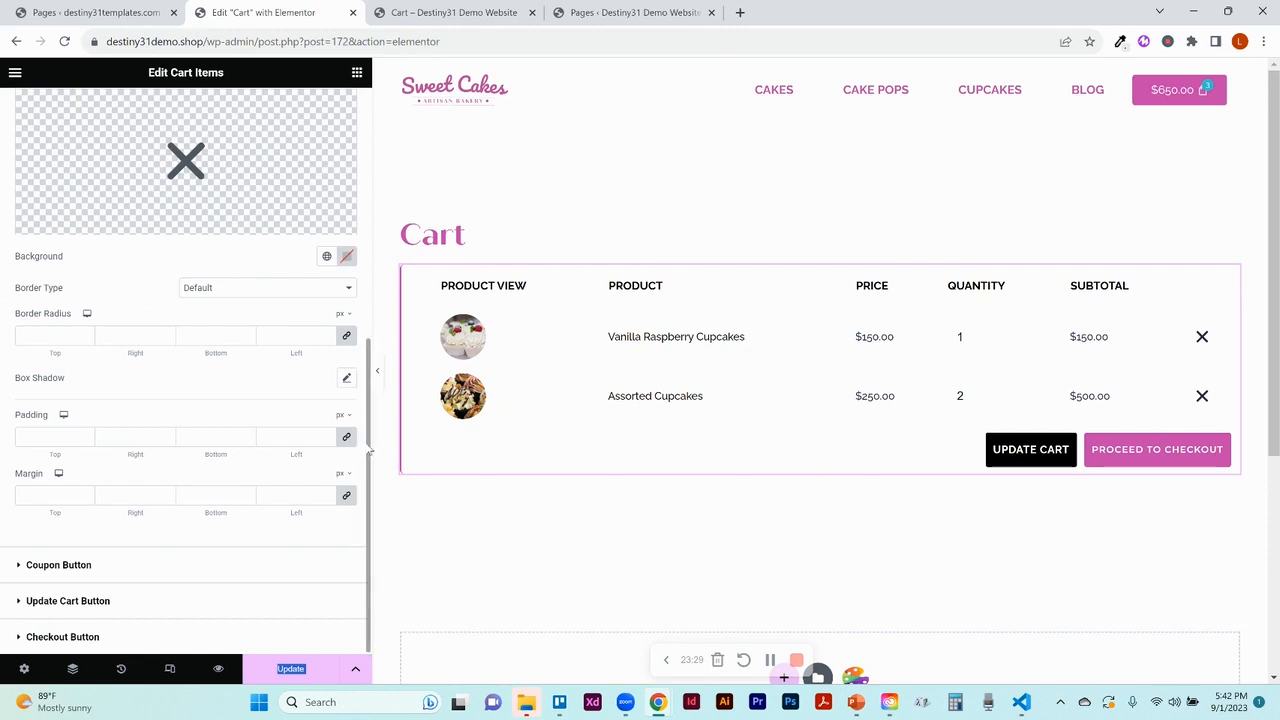
left_click_drag(367, 446, 375, 347)
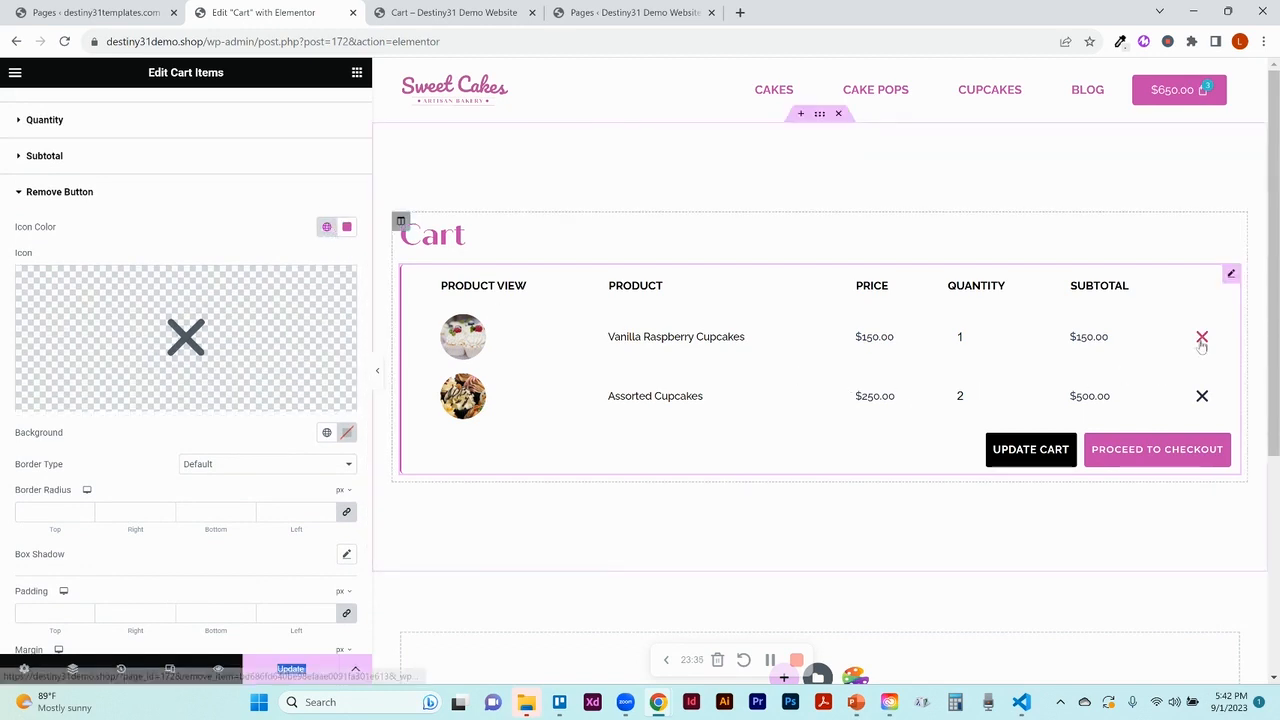
mouse_move(311, 291)
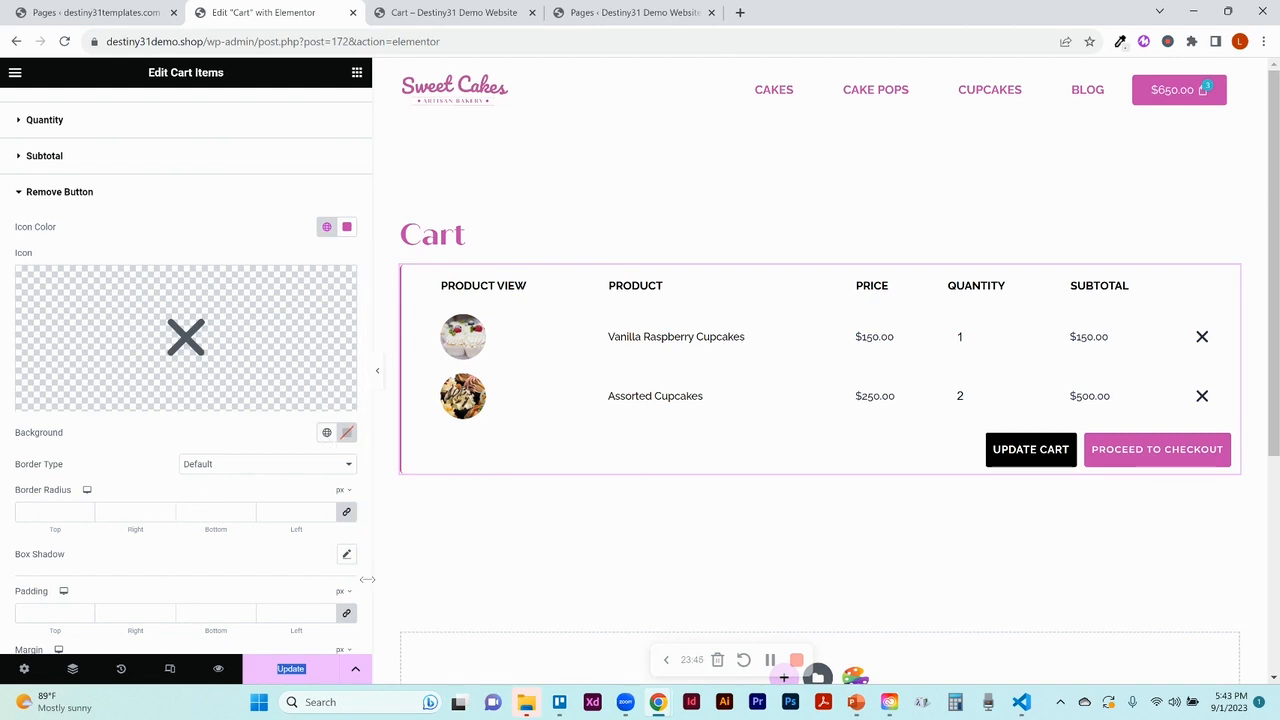
scroll(369, 588, "down", 2)
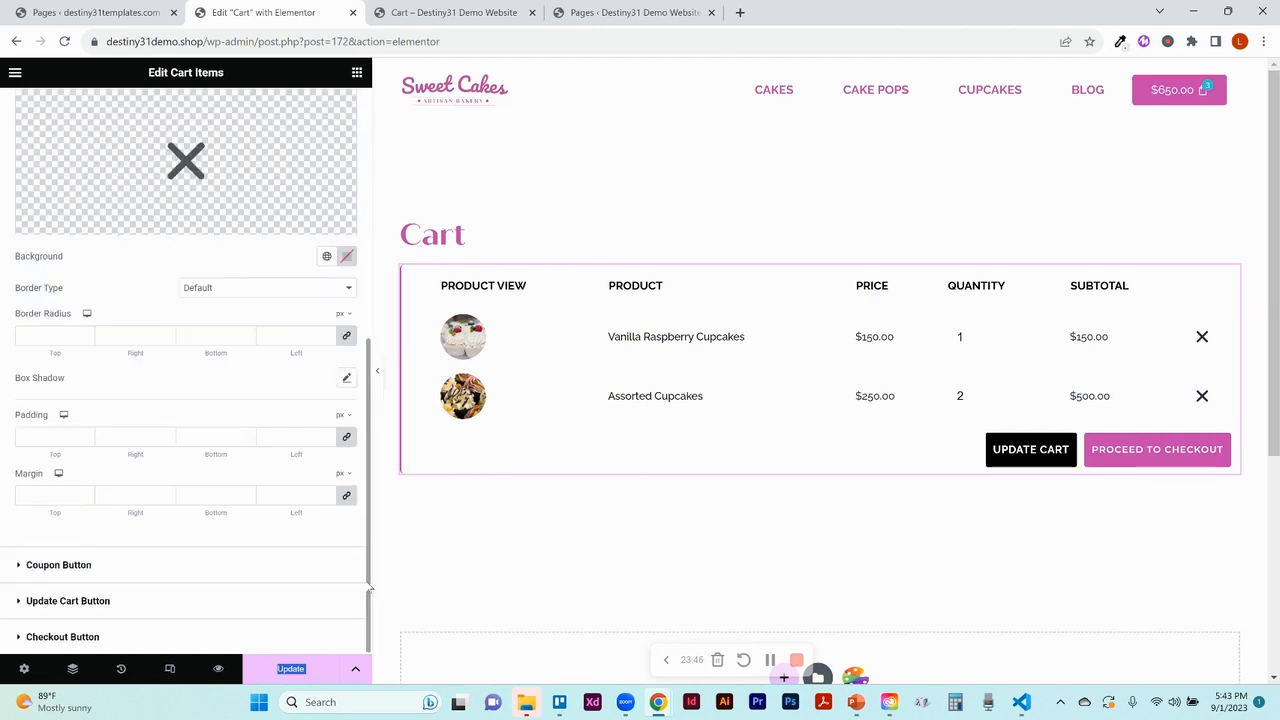
Review the Coupon and Update Cart button styles, comparing their Normal and Hover colours
left_click(66, 566)
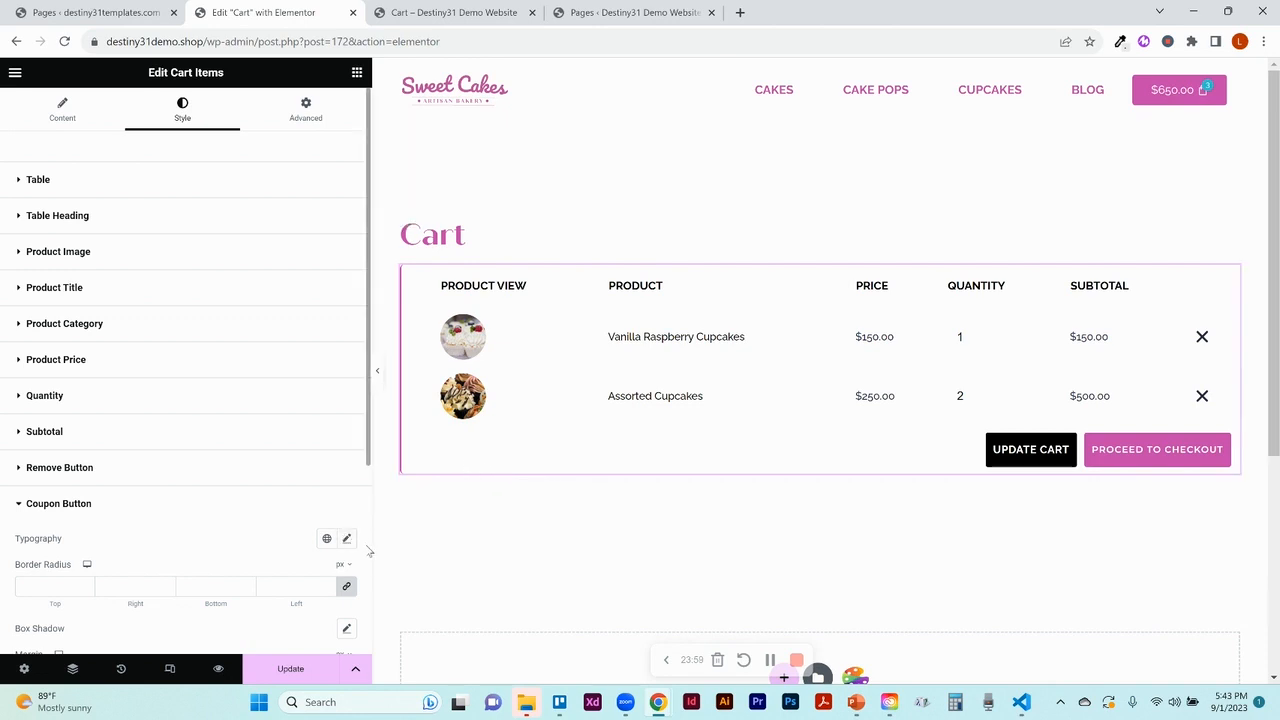
scroll(369, 551, "down", 3)
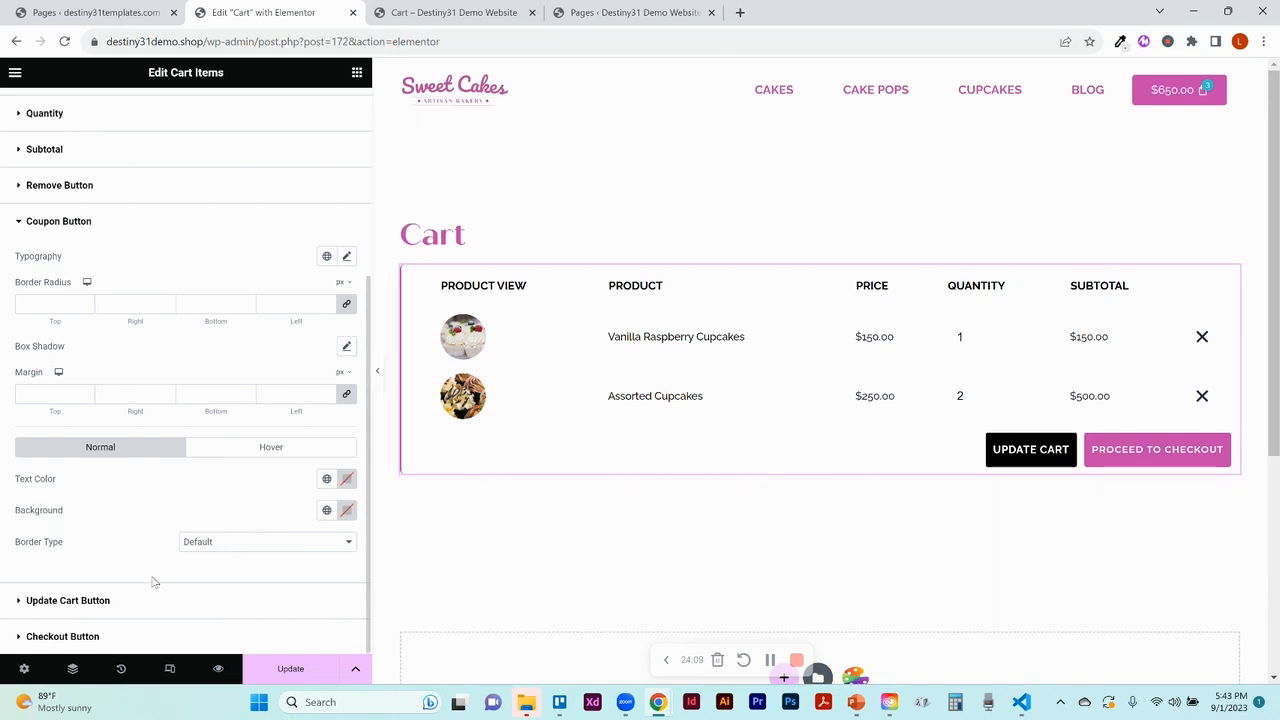
left_click(104, 606)
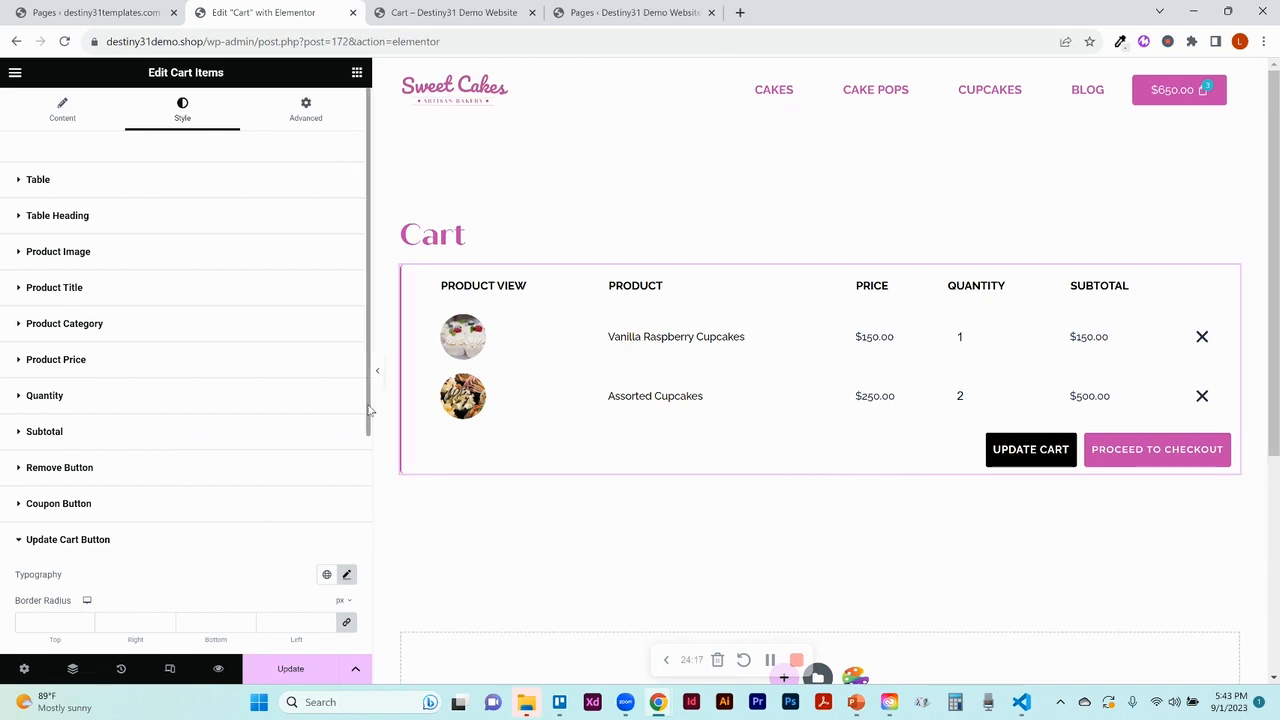
left_click_drag(369, 440, 371, 457)
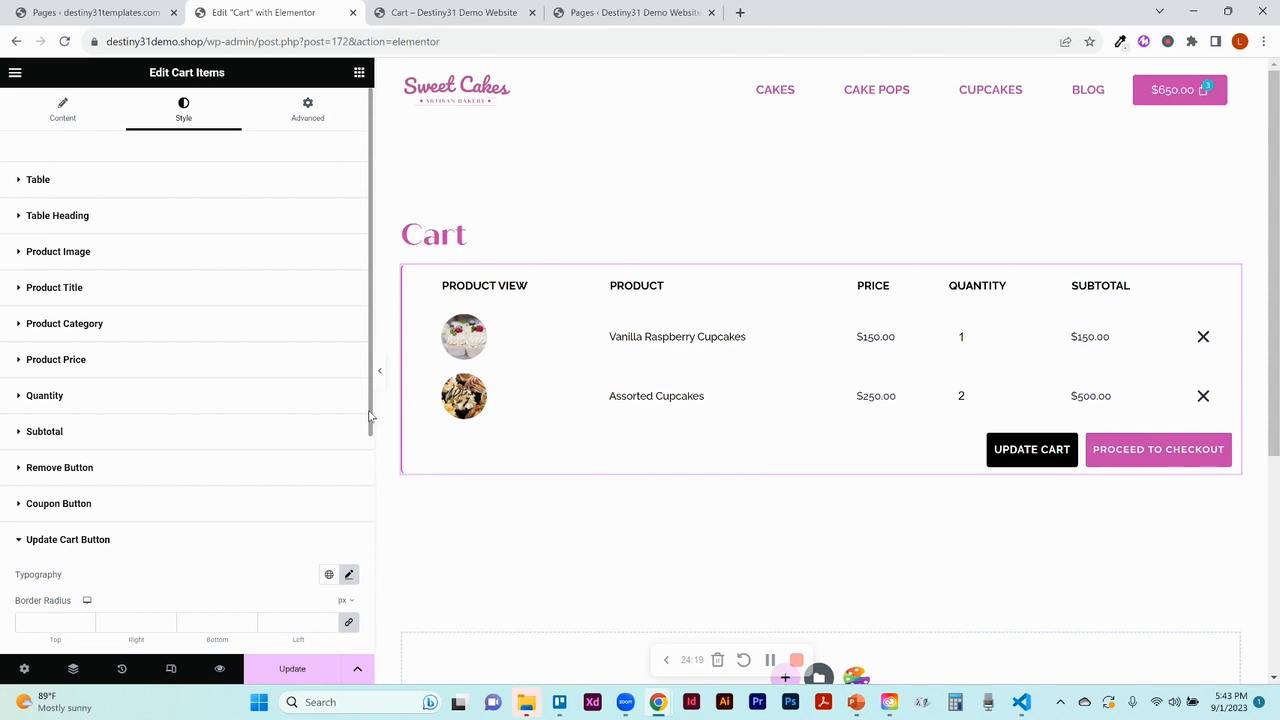
scroll(369, 416, "down", 5)
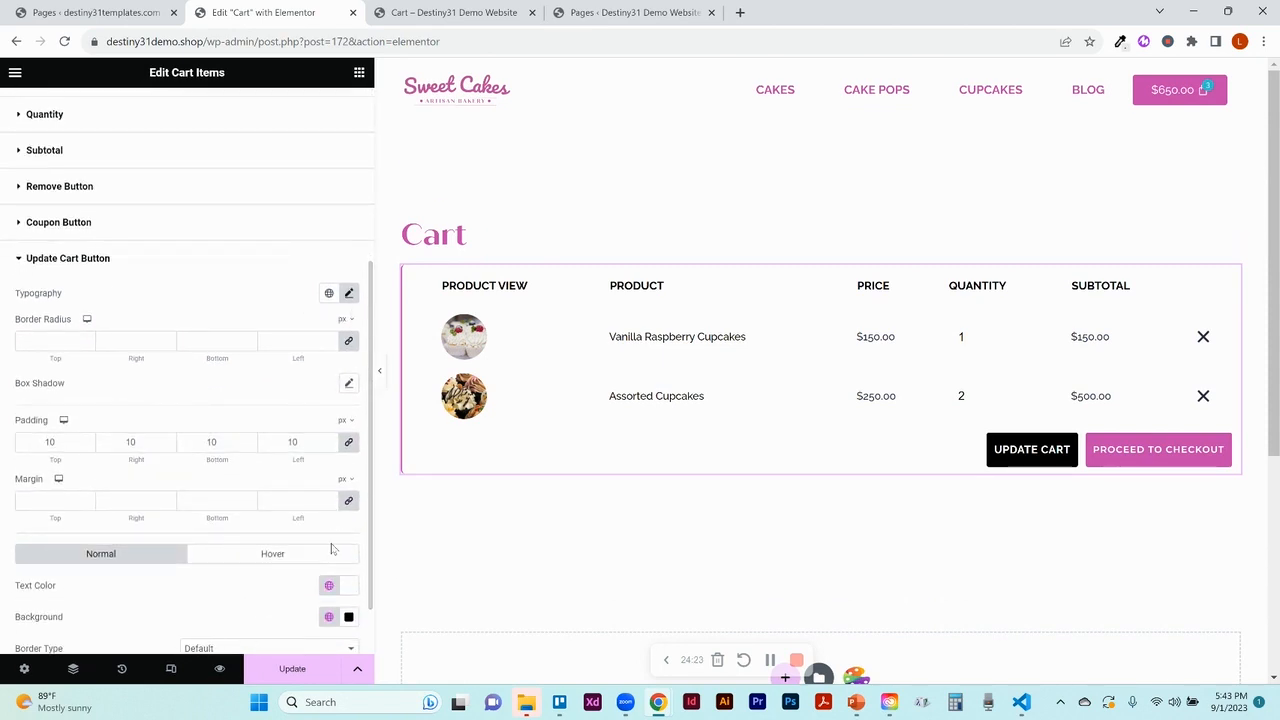
scroll(369, 632, "down", 2)
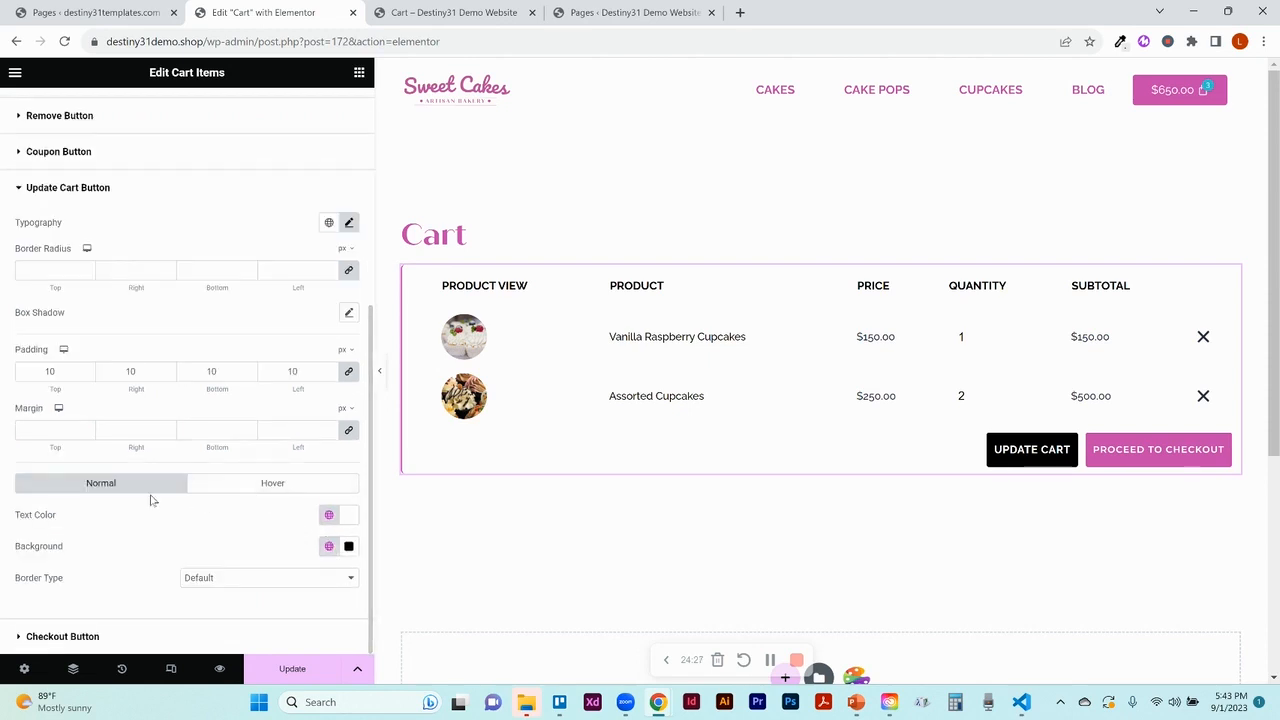
left_click(249, 490)
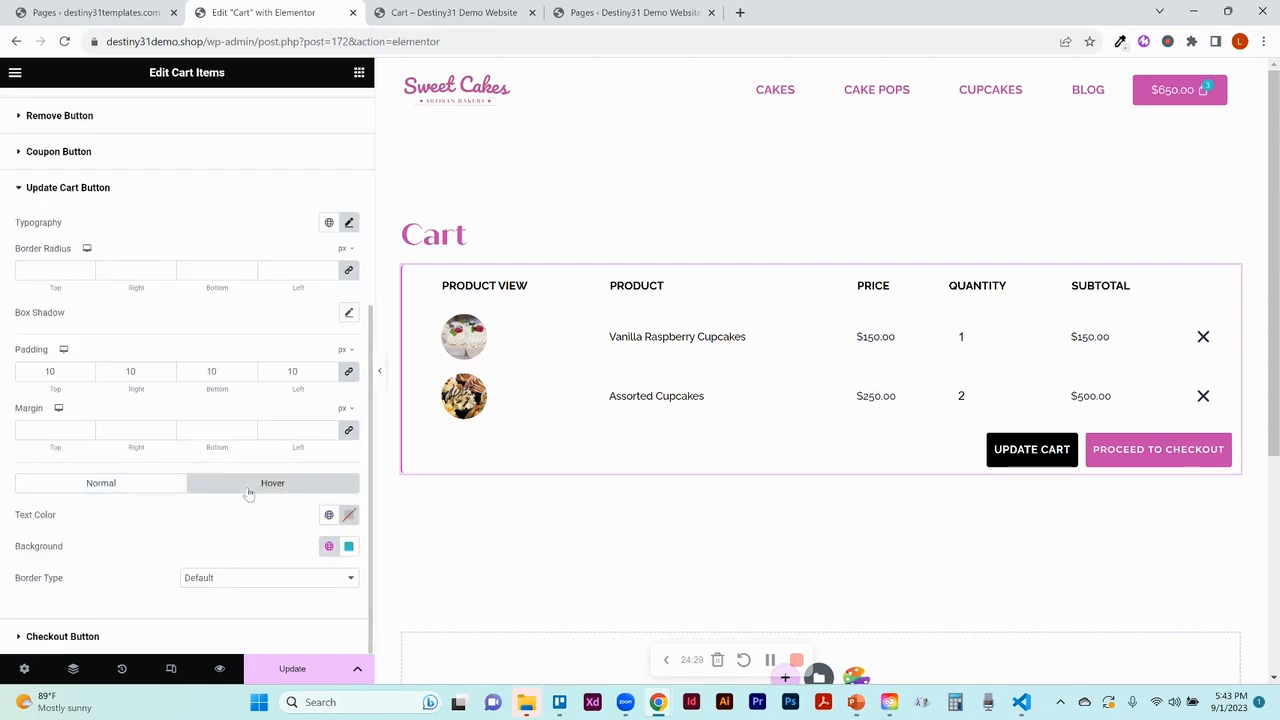
left_click(151, 493)
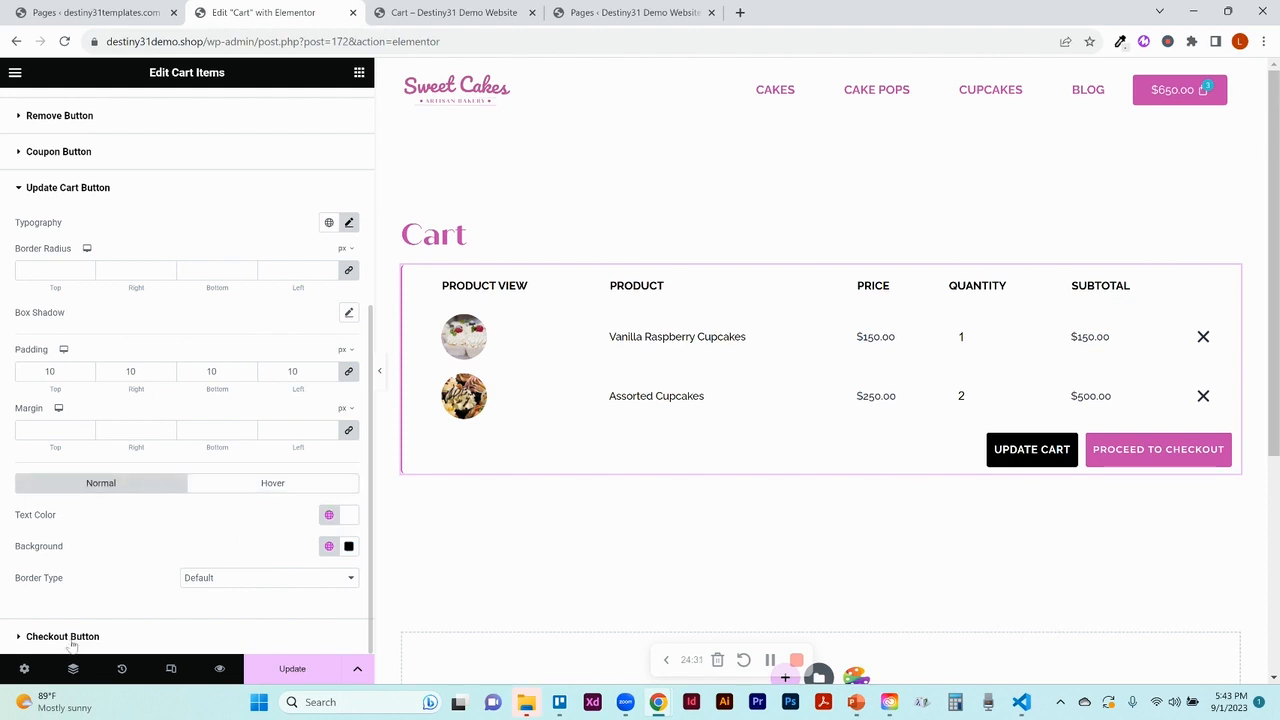
Check the Checkout Button styles, then save the Cart page and preview it in a new tab
left_click(70, 640)
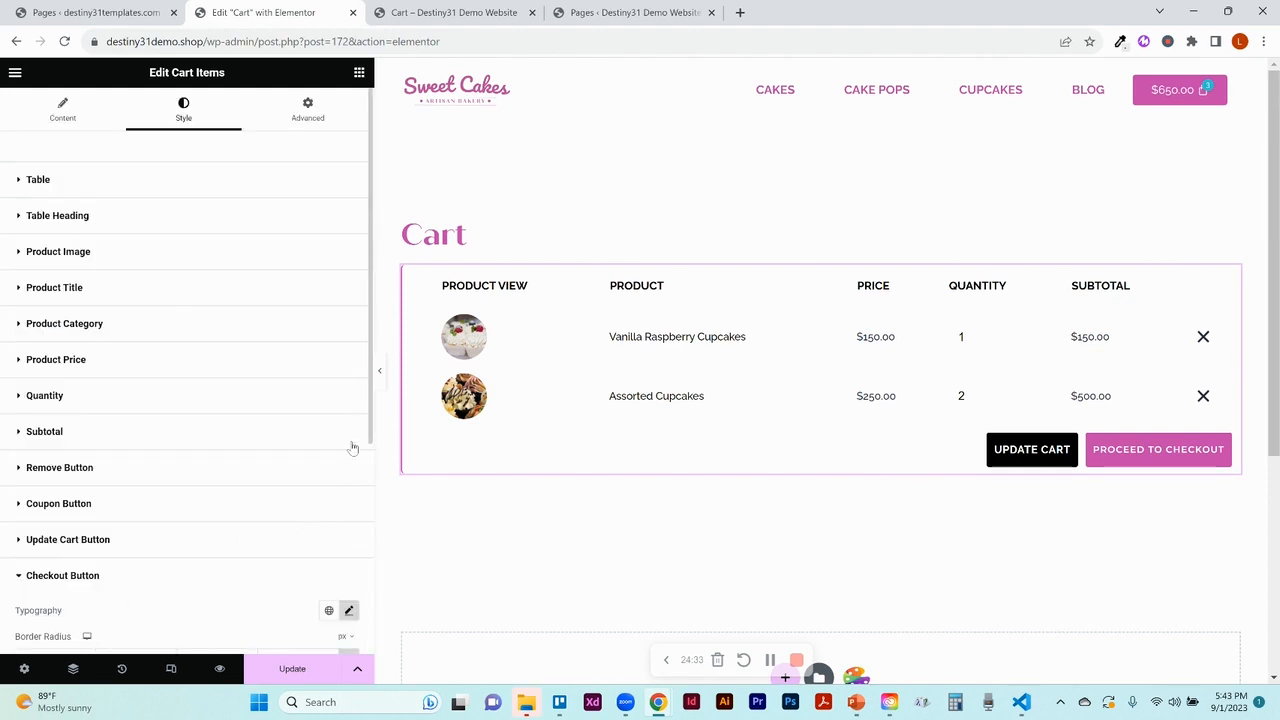
scroll(368, 413, "down", 3)
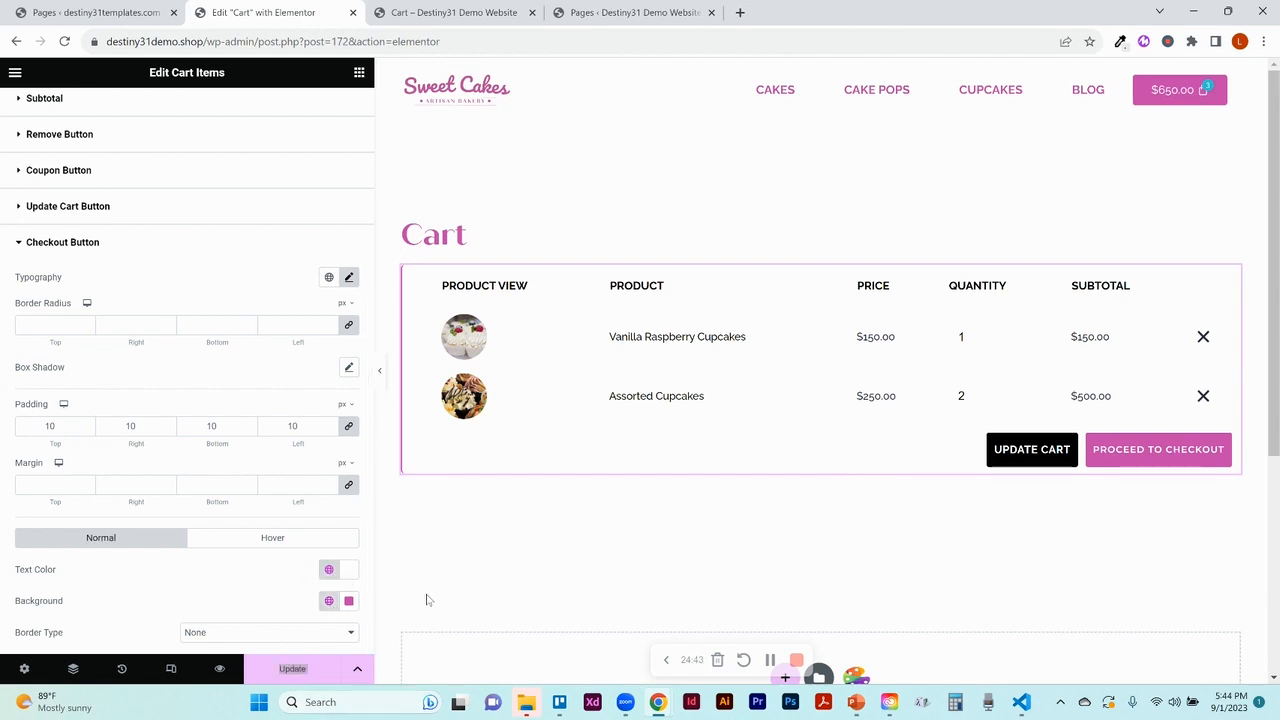
left_click(311, 677)
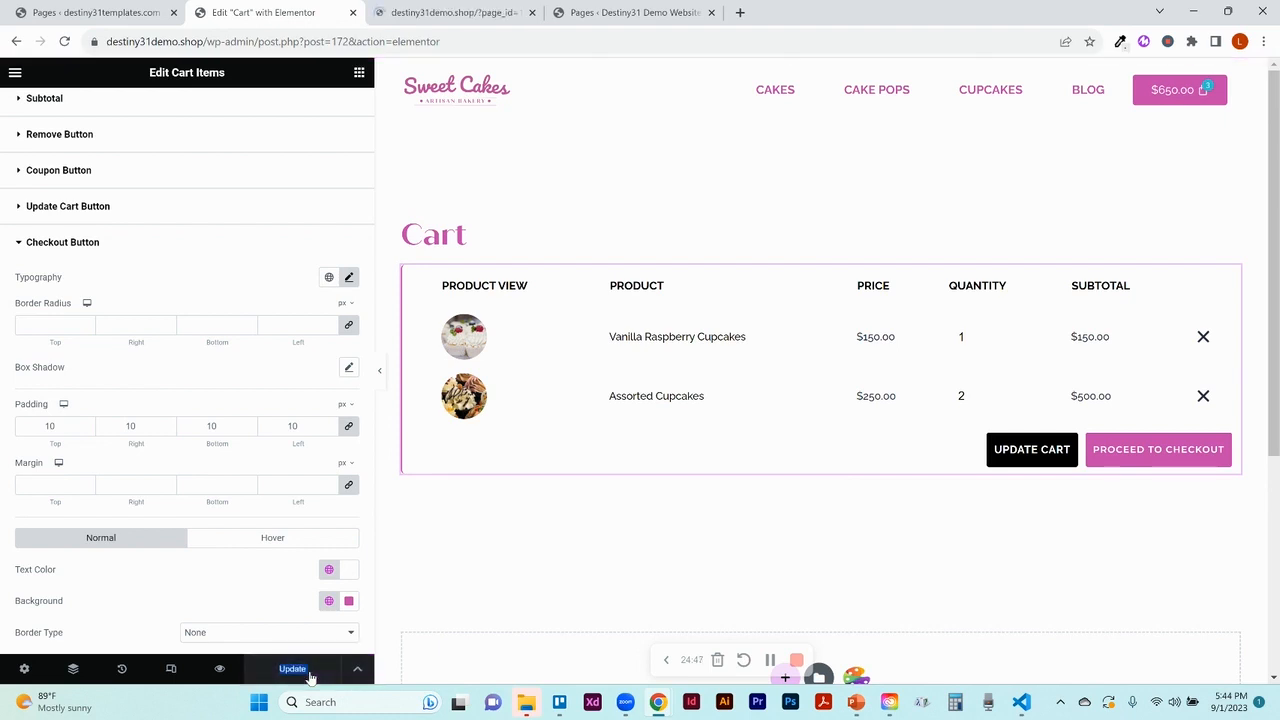
left_click(220, 670)
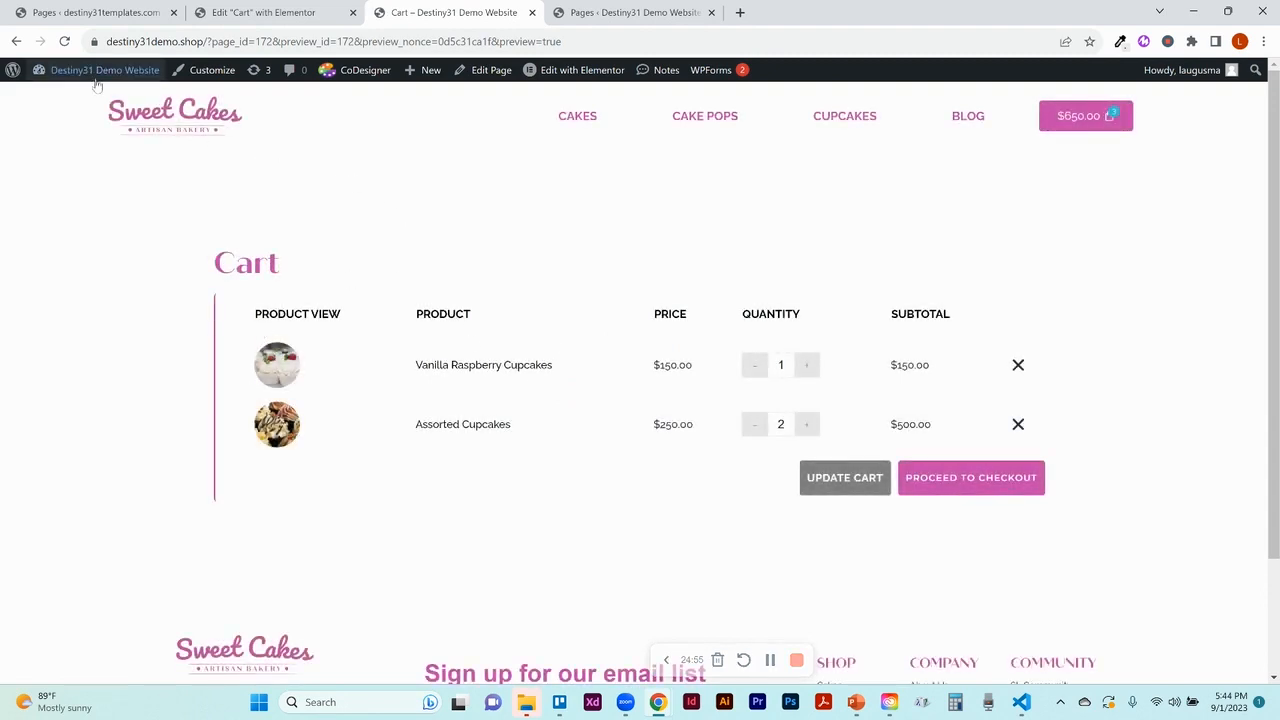
Go from the dashboard's Pages list to Edit with Elementor for the Checkout page
mouse_move(88, 72)
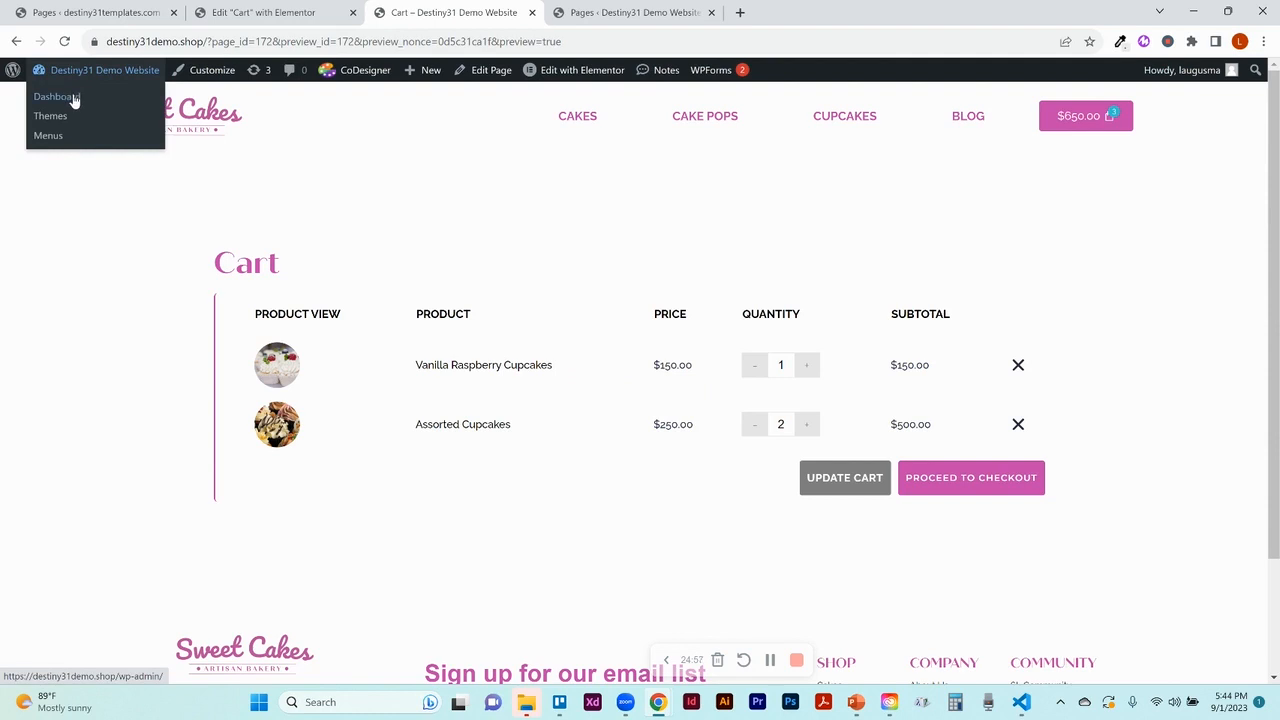
left_click(57, 97)
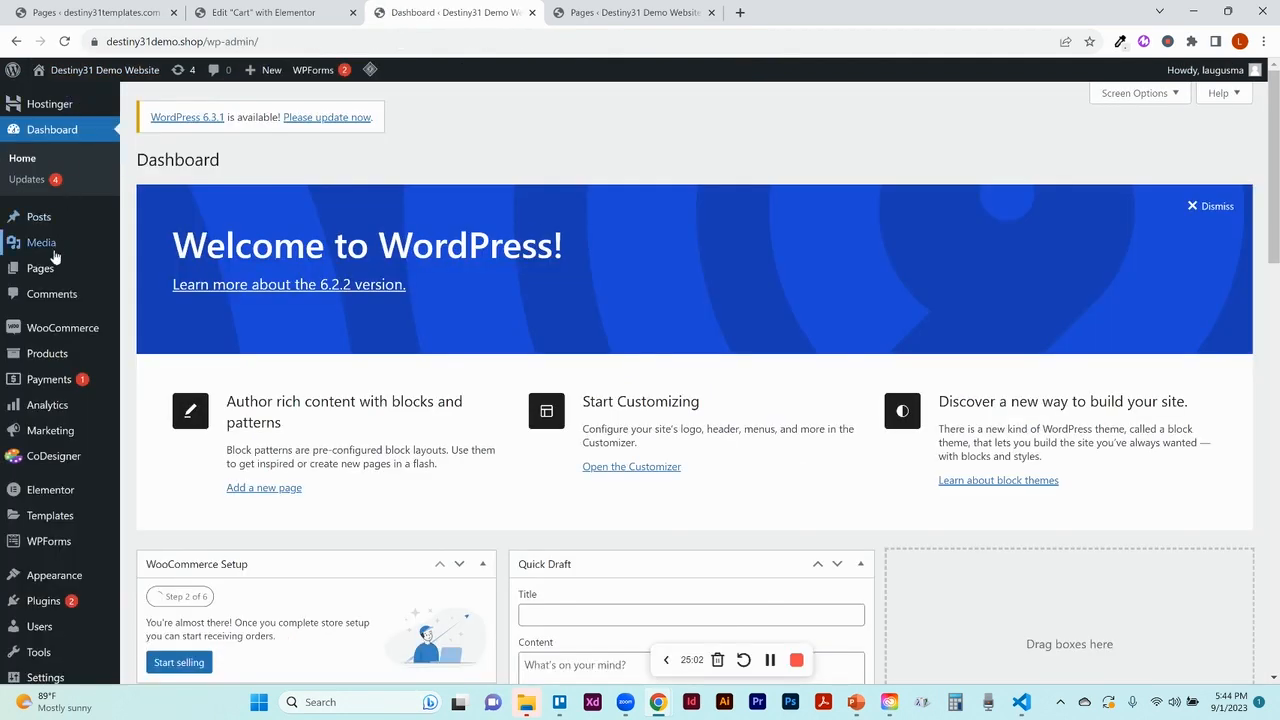
left_click(43, 271)
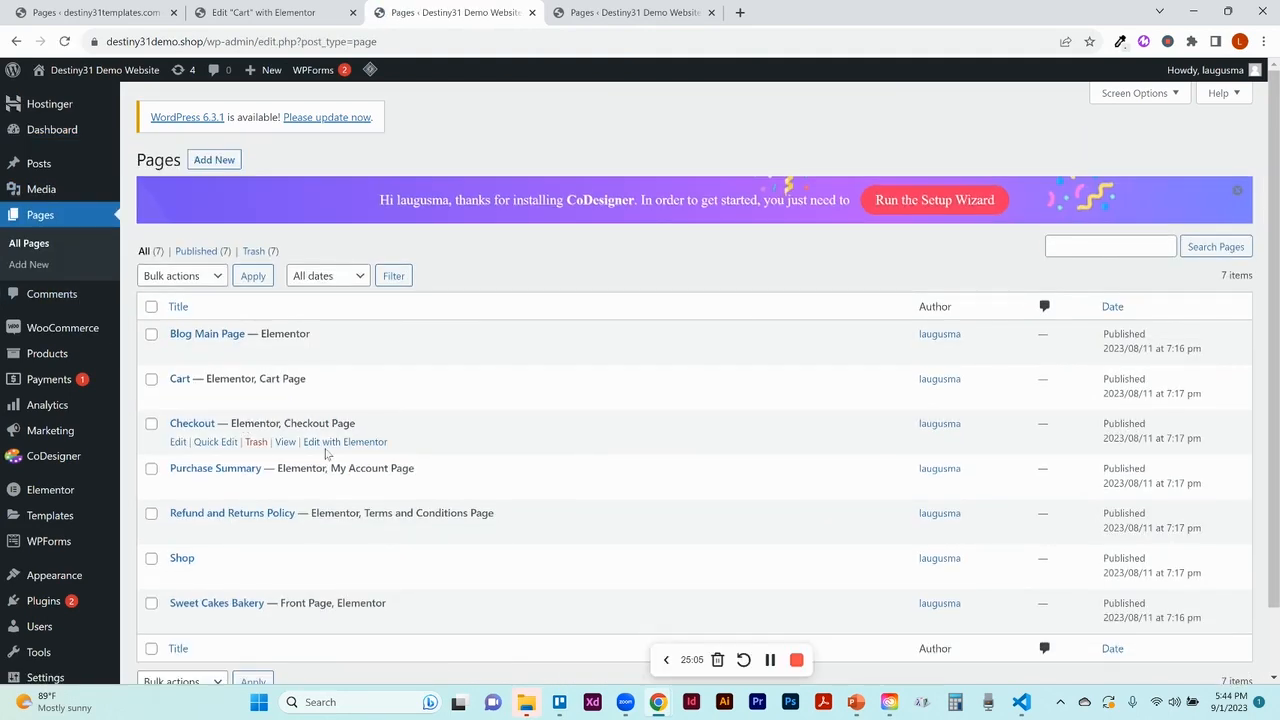
left_click(332, 447)
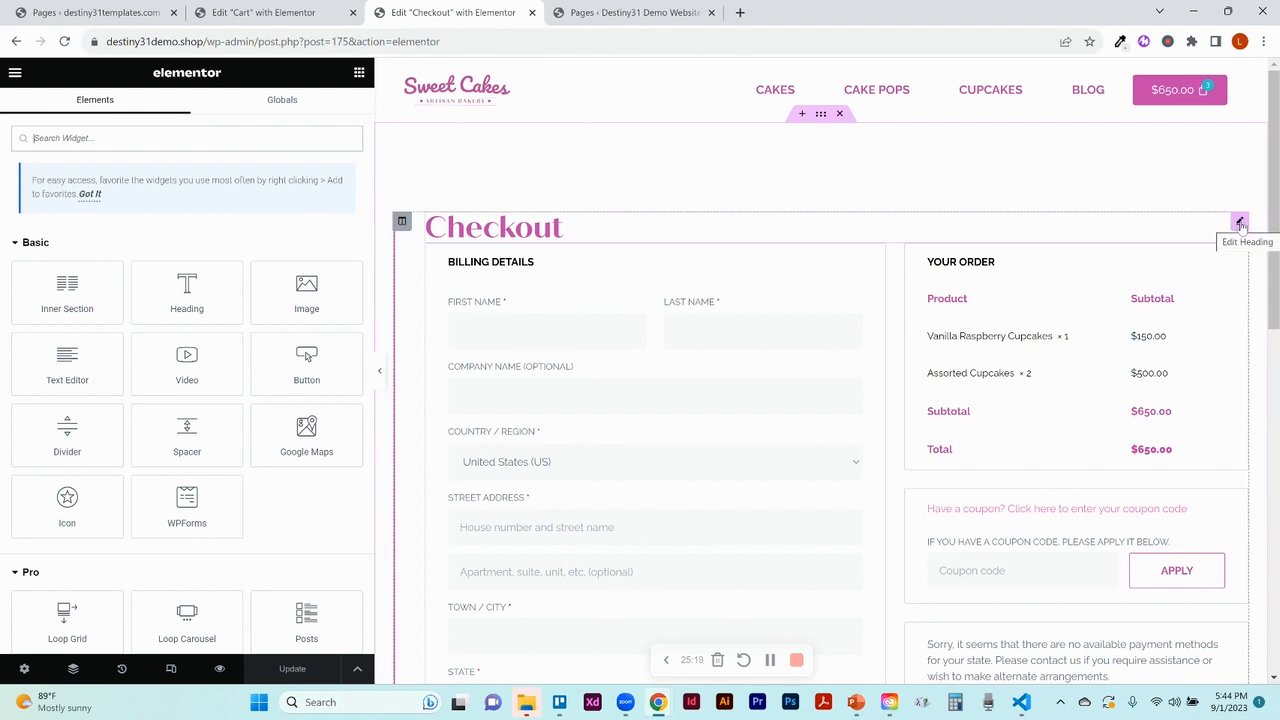
Open the Checkout widget's settings, hide the panel to preview the page, then restore the Two columns layout settings
left_click(1240, 223)
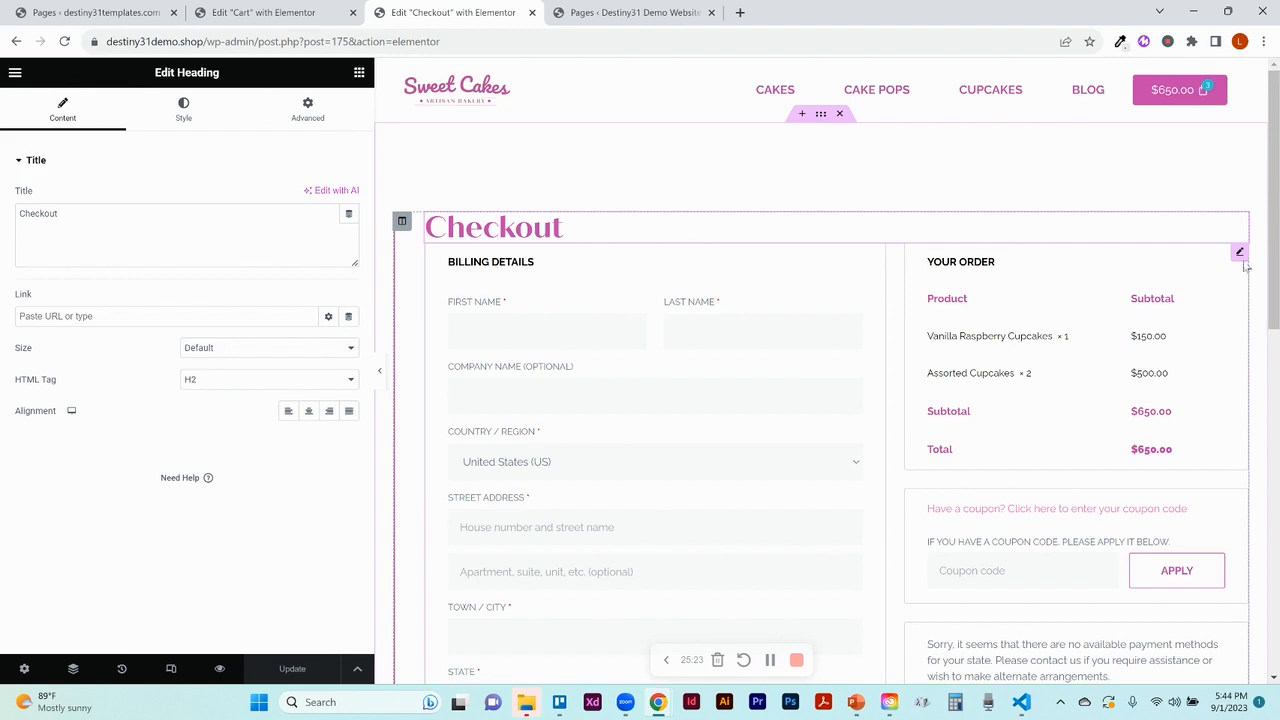
left_click(1240, 253)
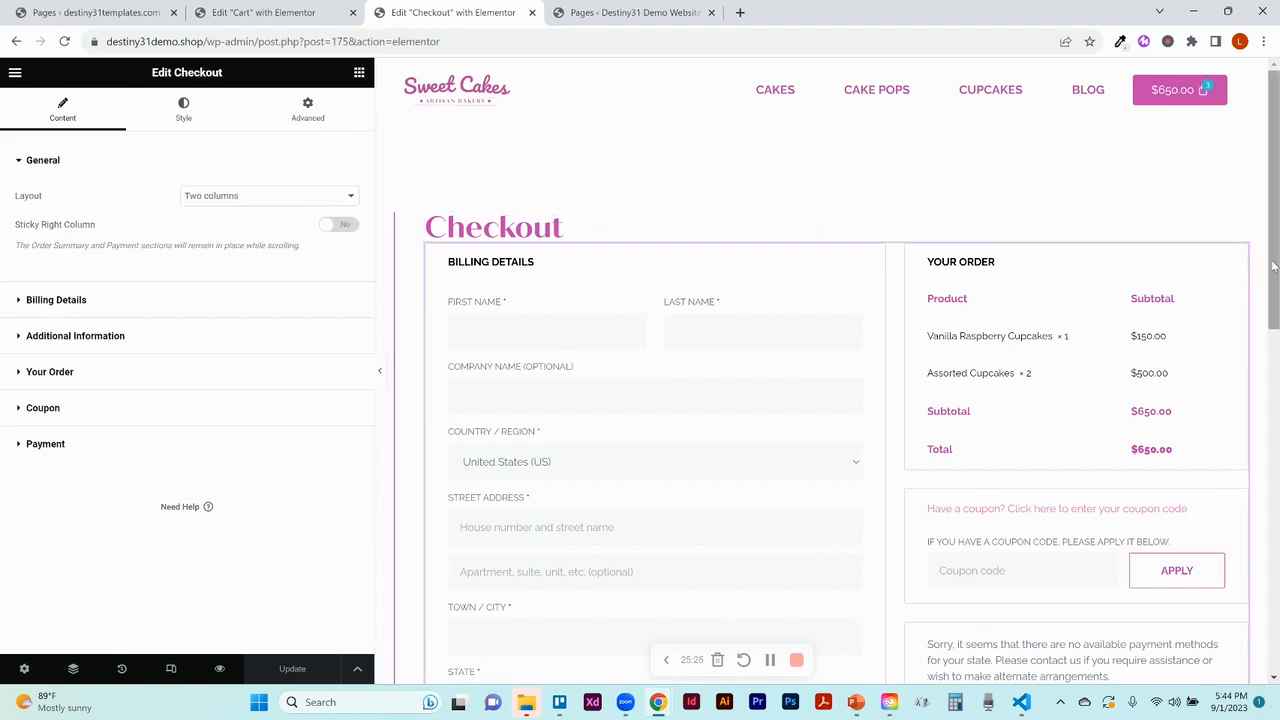
left_click_drag(1274, 265, 1271, 302)
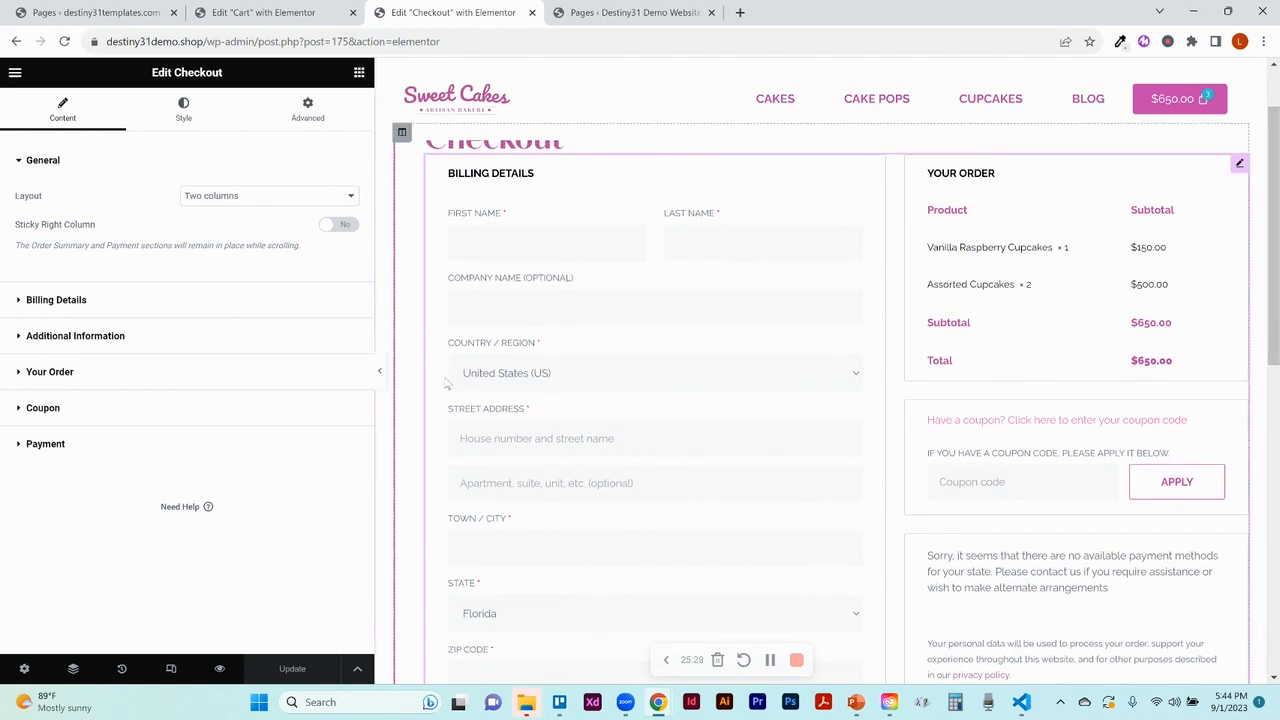
left_click(380, 371)
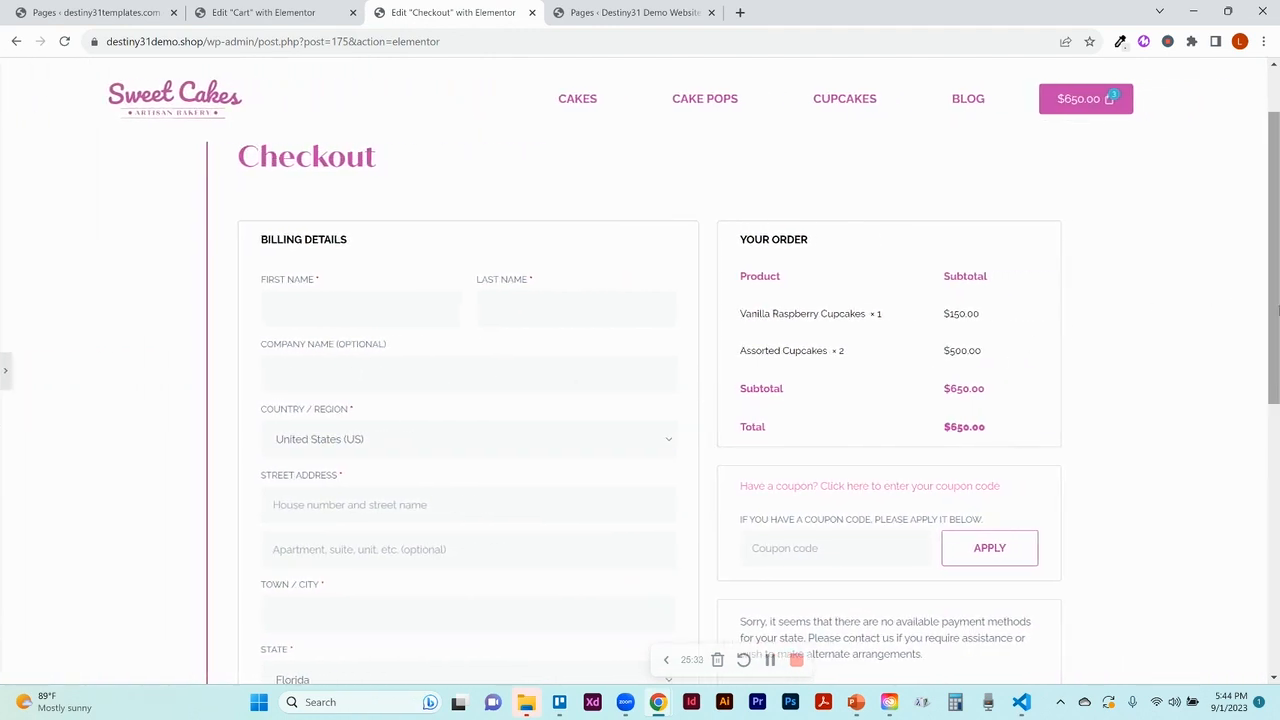
left_click_drag(1275, 311, 1276, 340)
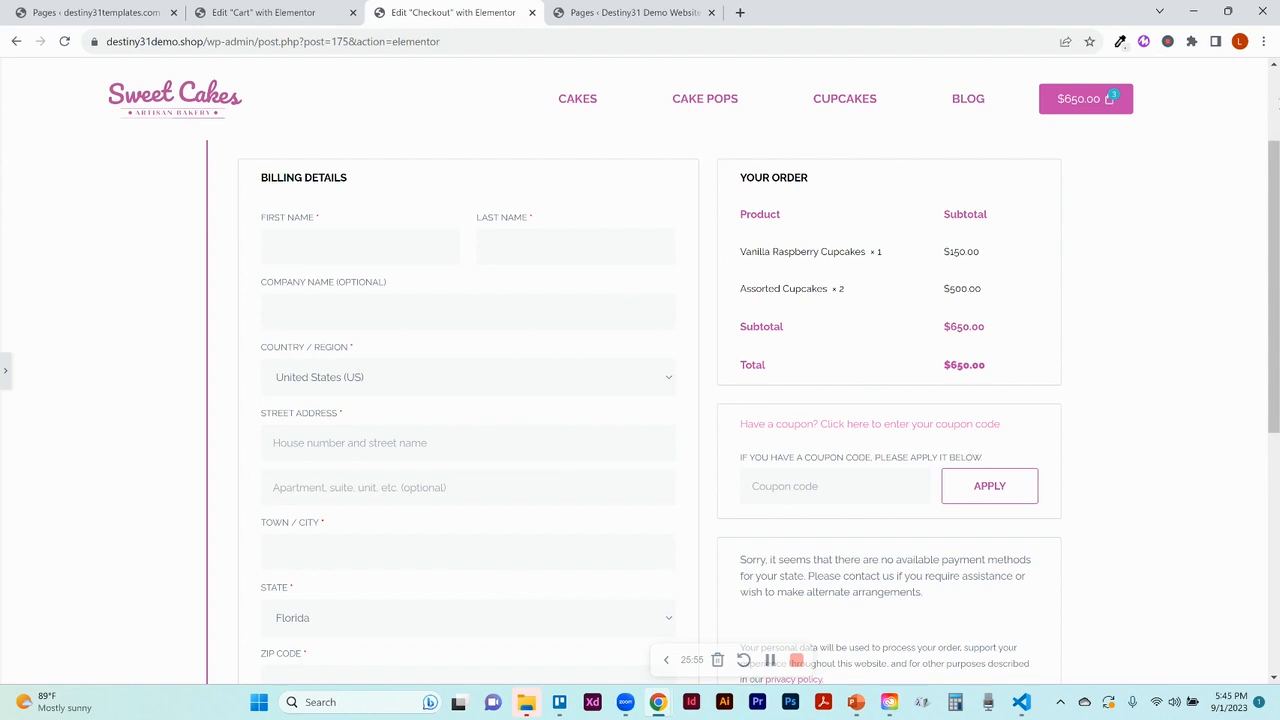
scroll(640, 400, "up", 2)
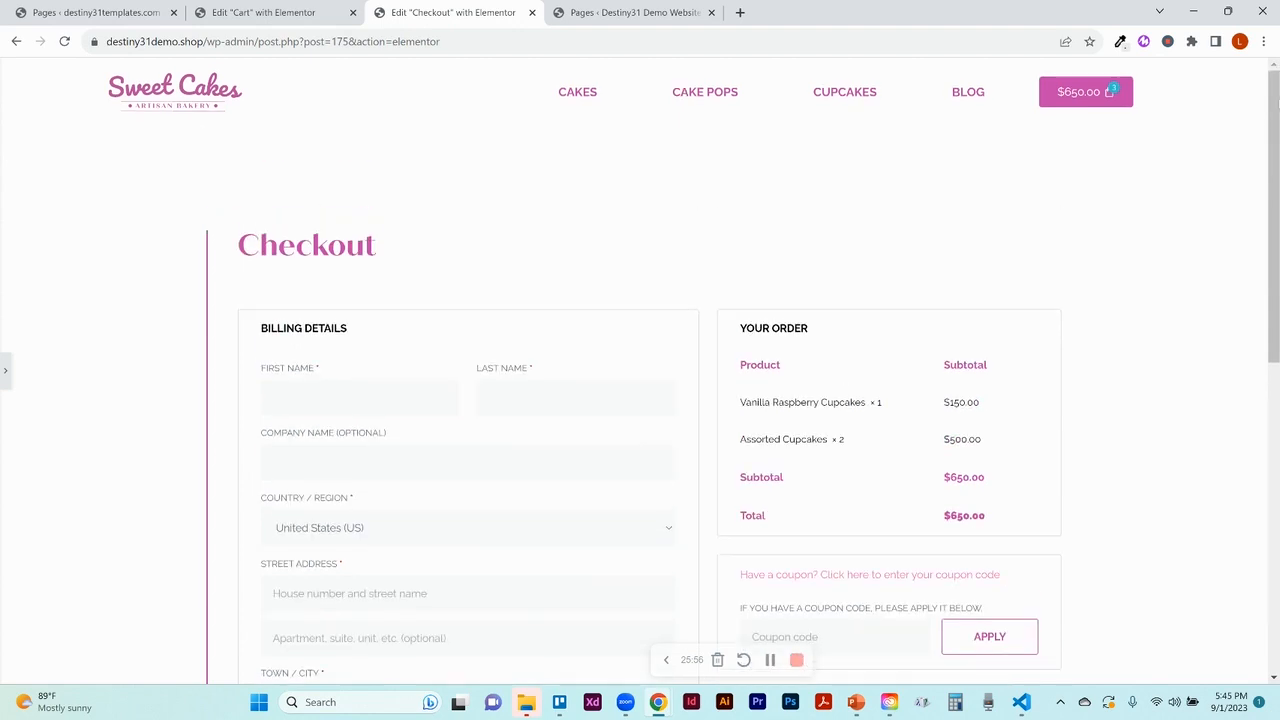
left_click(5, 373)
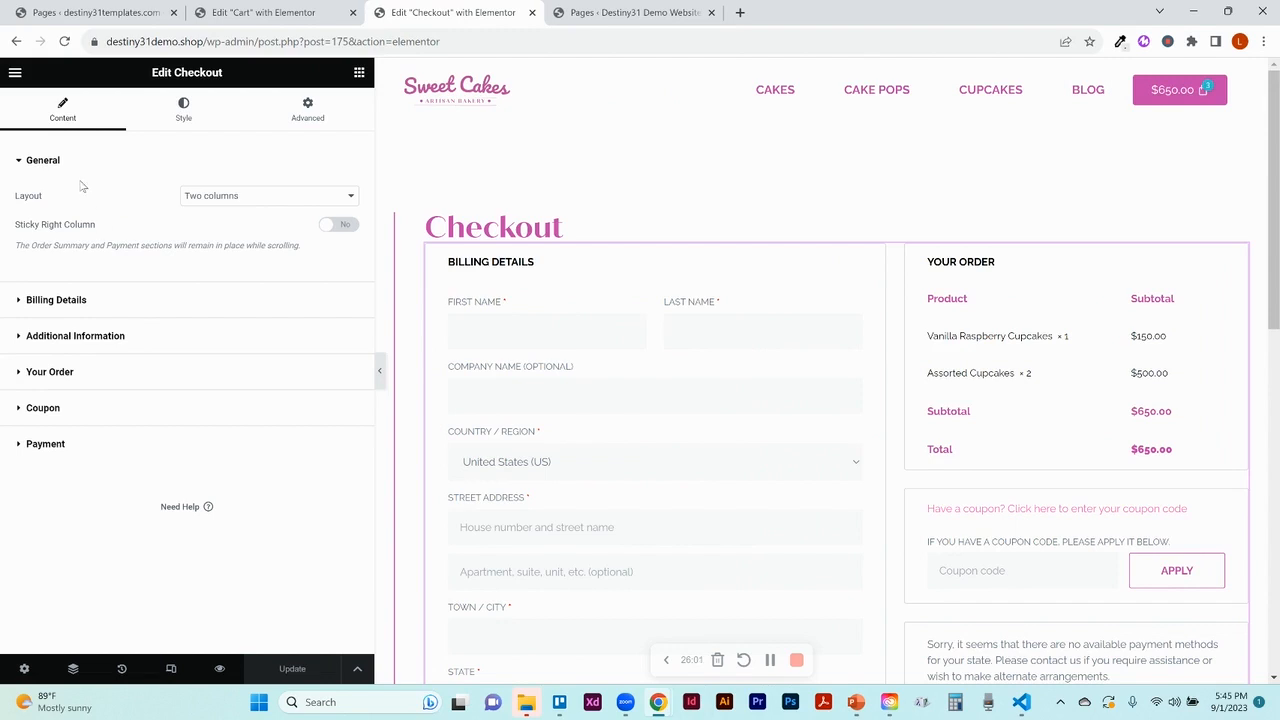
left_click(244, 203)
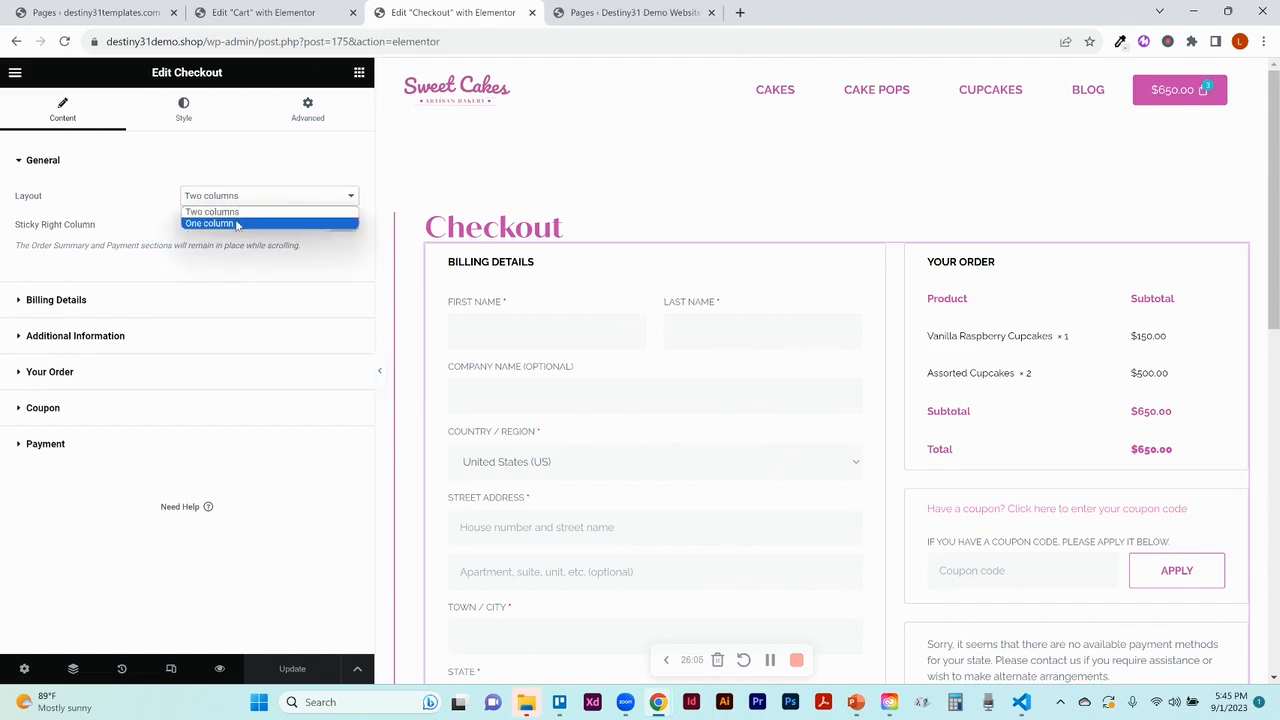
left_click(237, 224)
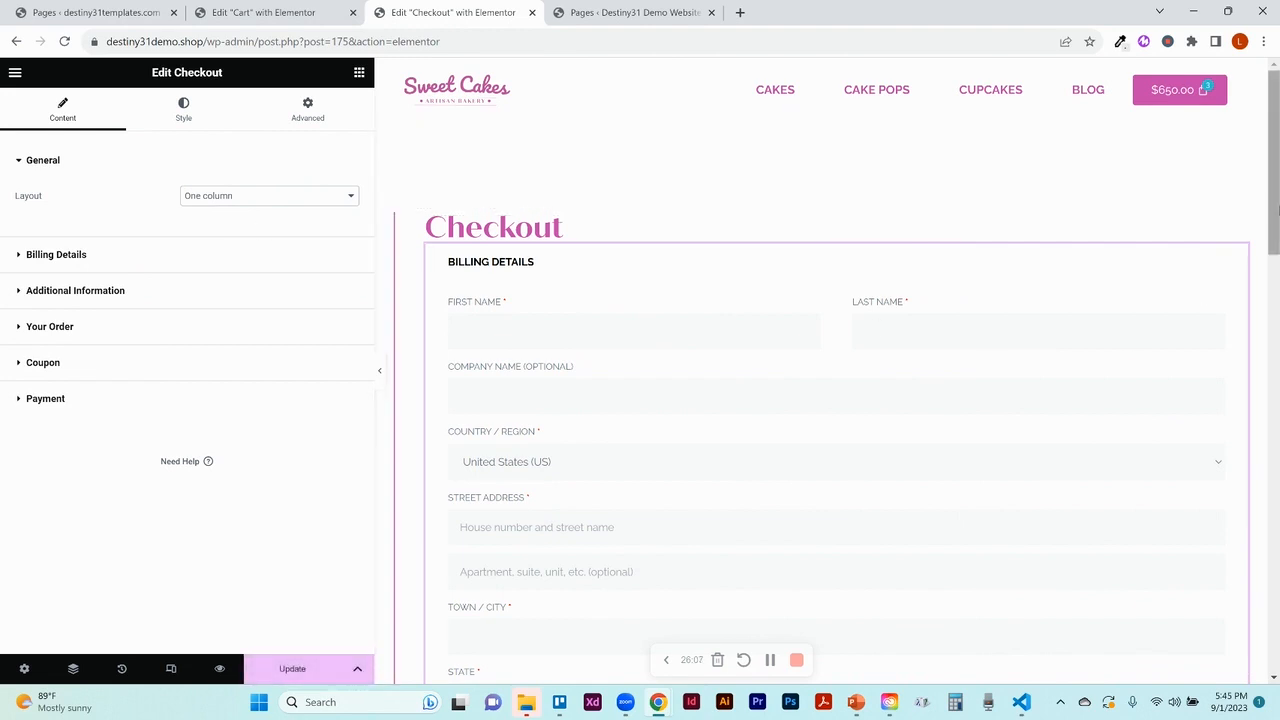
mouse_move(1277, 200)
left_mouse_down()
mouse_move(1276, 510)
mouse_move(1276, 199)
left_mouse_up()
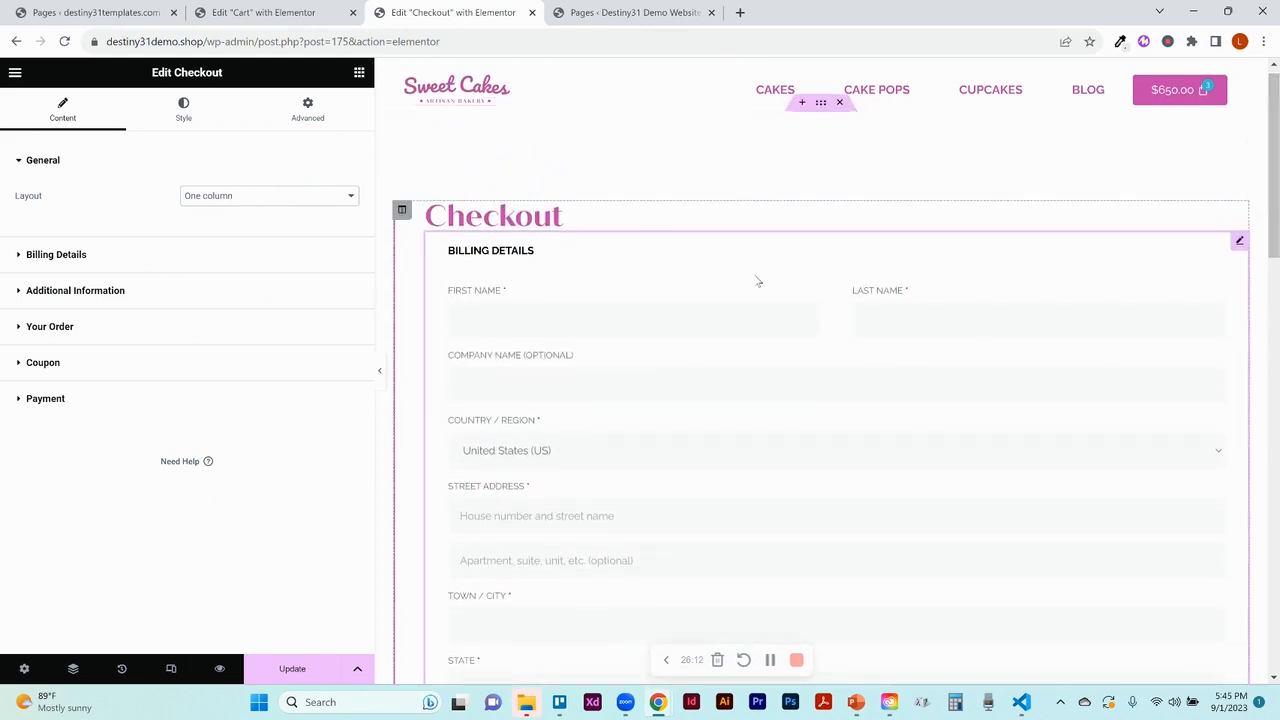
left_click(259, 195)
left_click(256, 212)
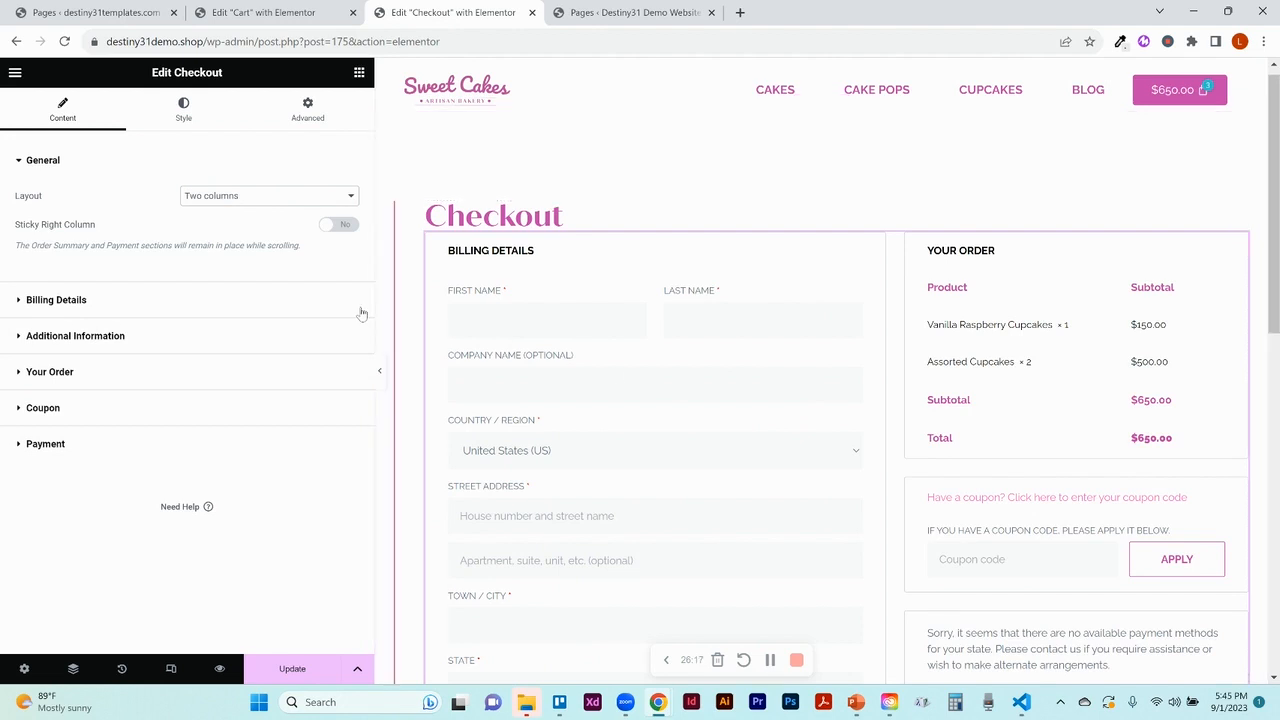
left_click(345, 226)
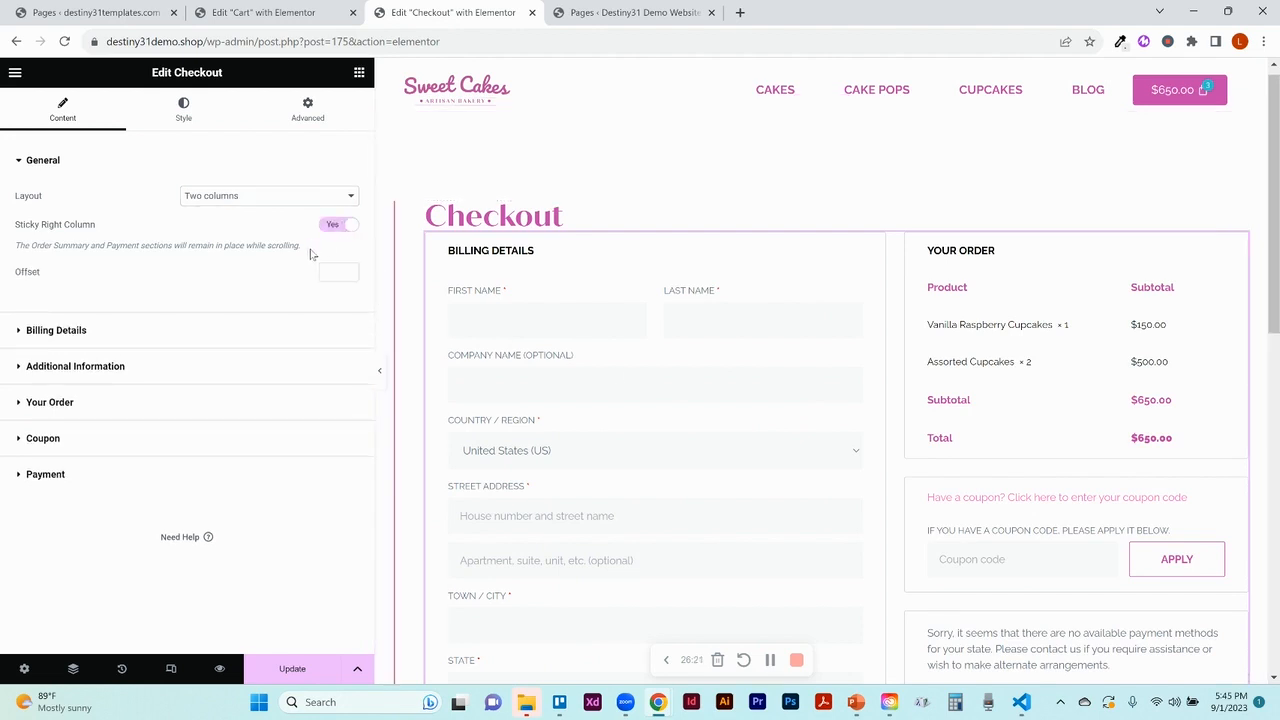
left_click(379, 373)
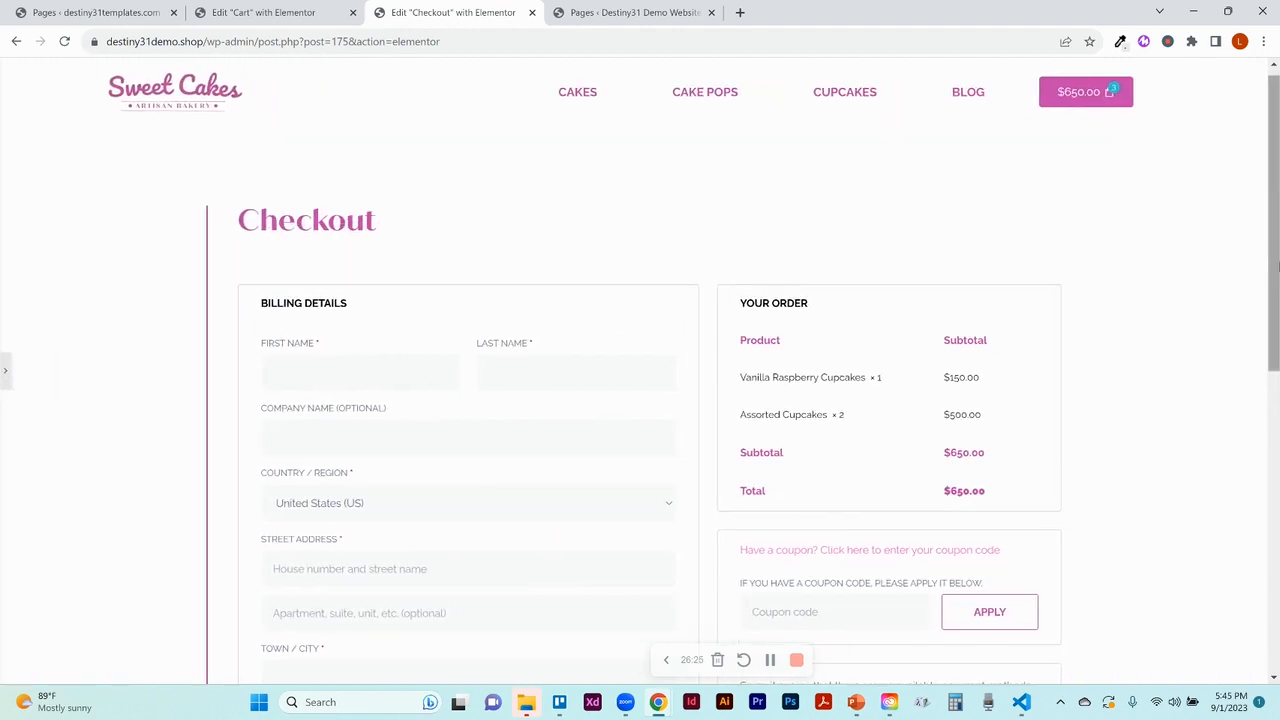
mouse_move(1277, 180)
left_mouse_down()
mouse_move(1275, 370)
mouse_move(1265, 184)
left_mouse_up()
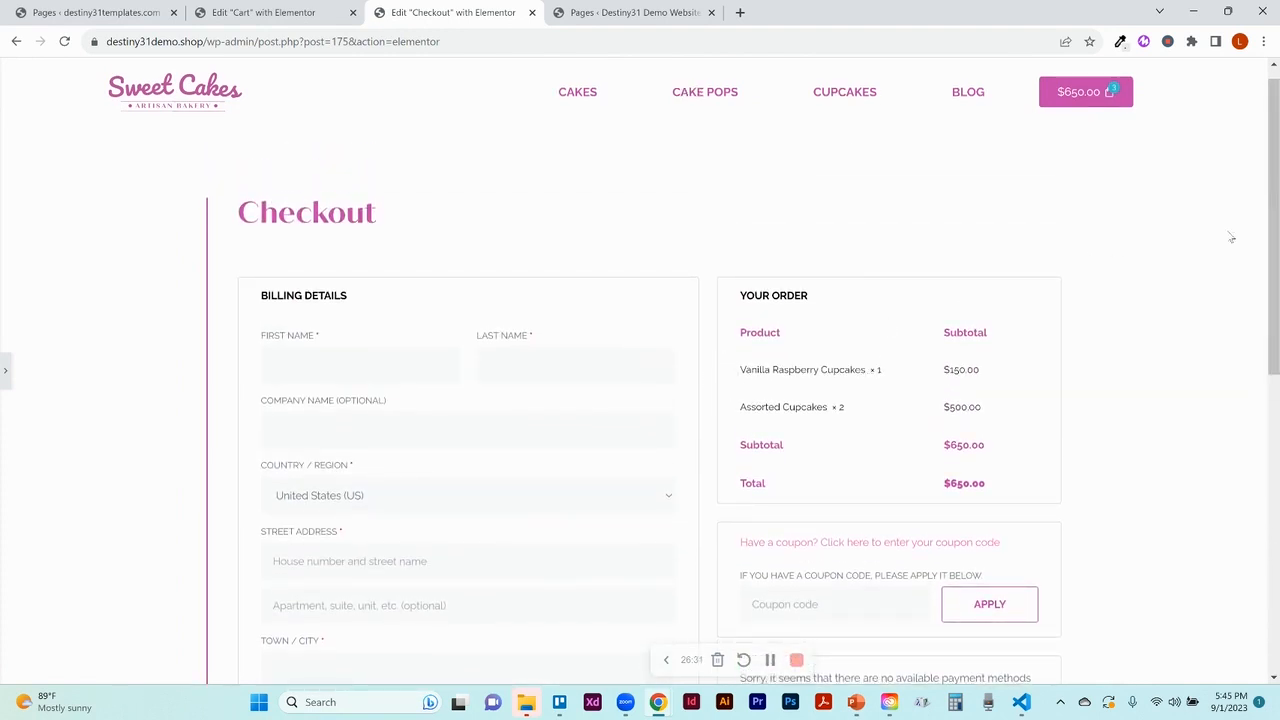
left_click_drag(1277, 254, 1277, 210)
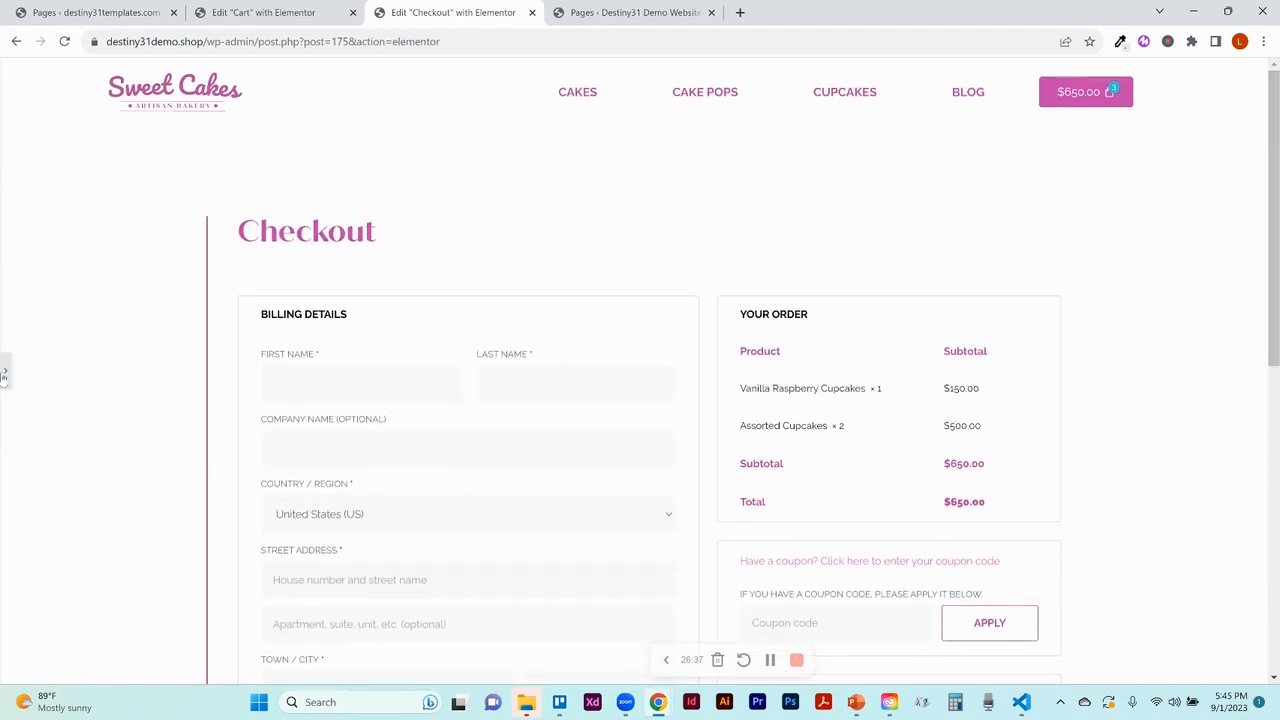
left_click(5, 371)
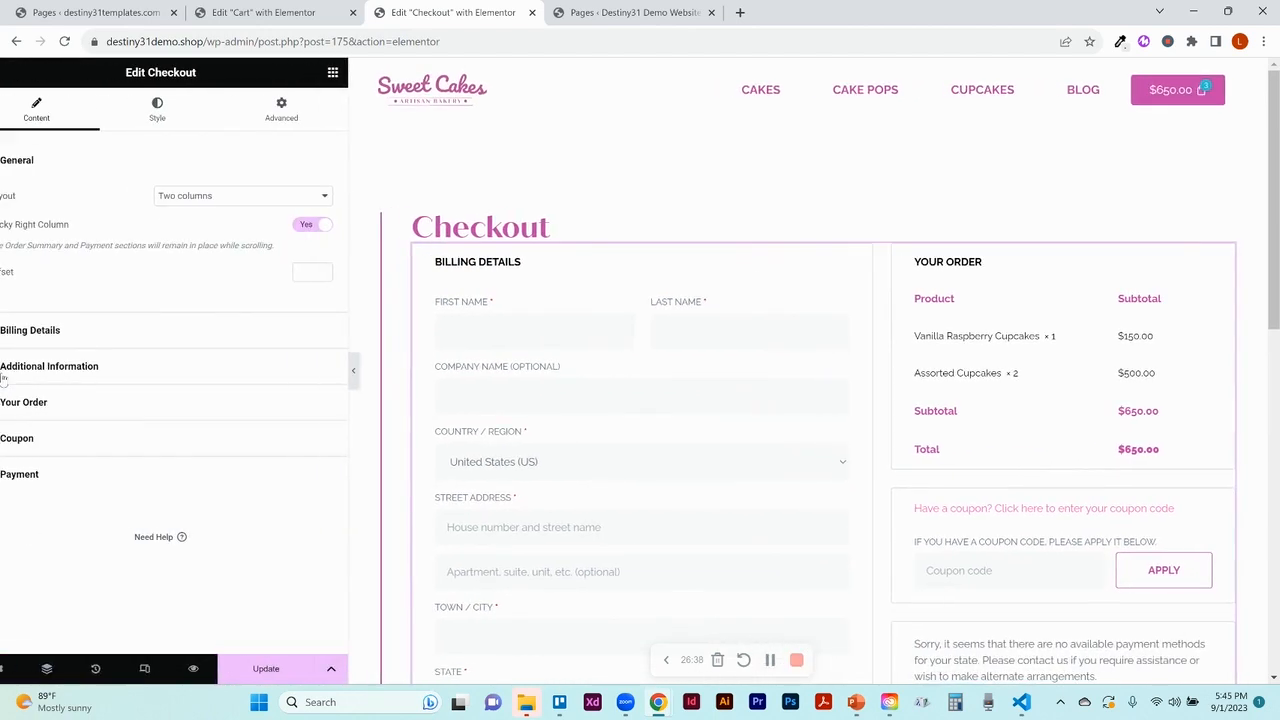
left_click(334, 226)
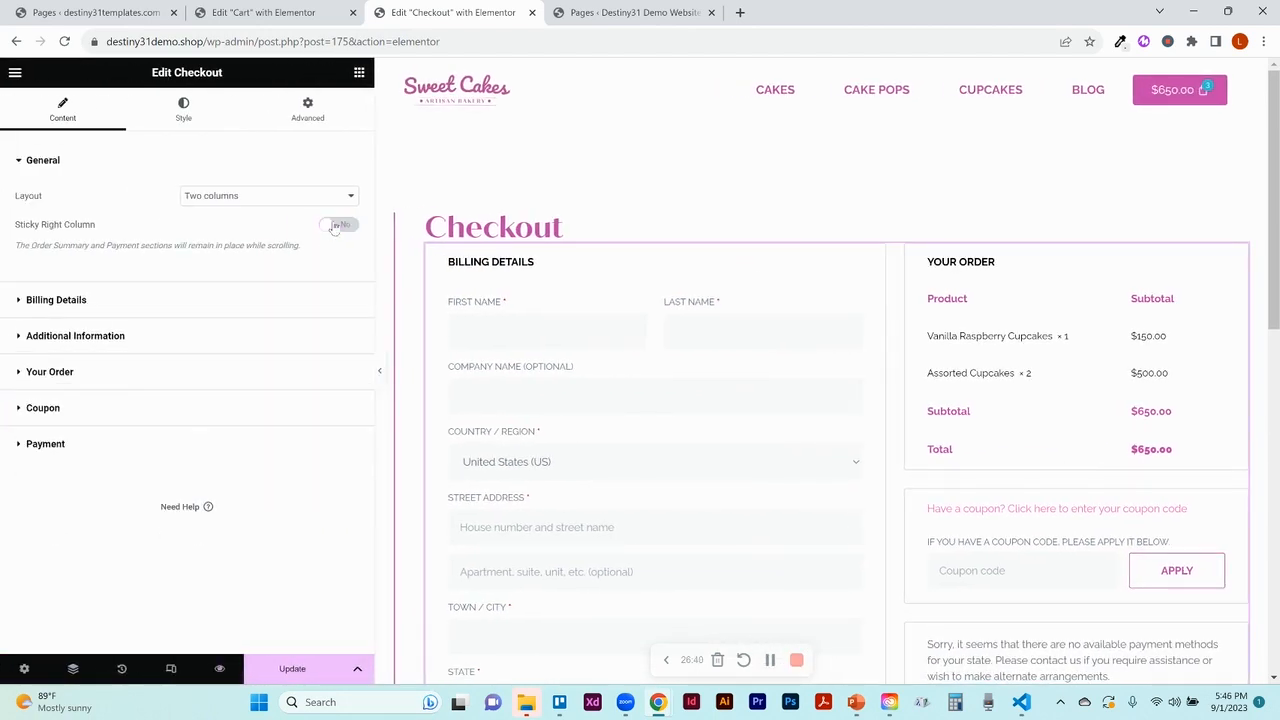
Review the Billing Details First Name and Last Name fields, then expand Additional Information
left_click(73, 303)
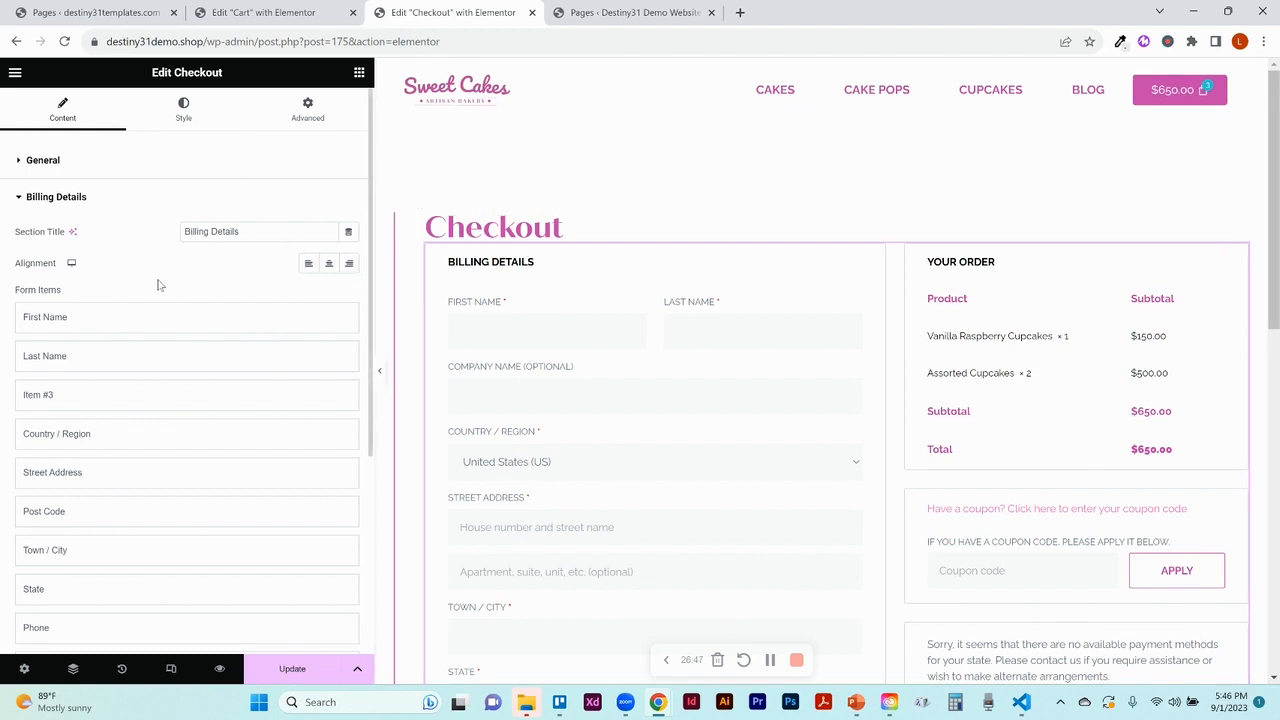
left_click(65, 318)
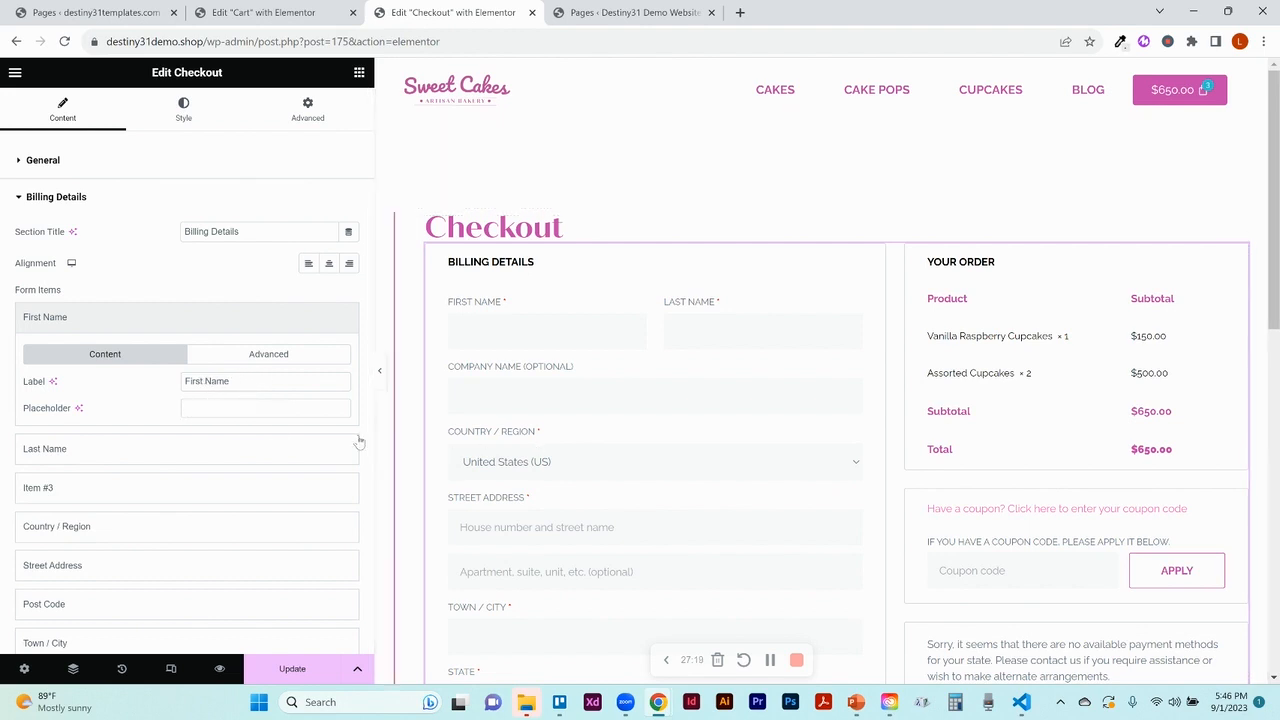
left_click(266, 364)
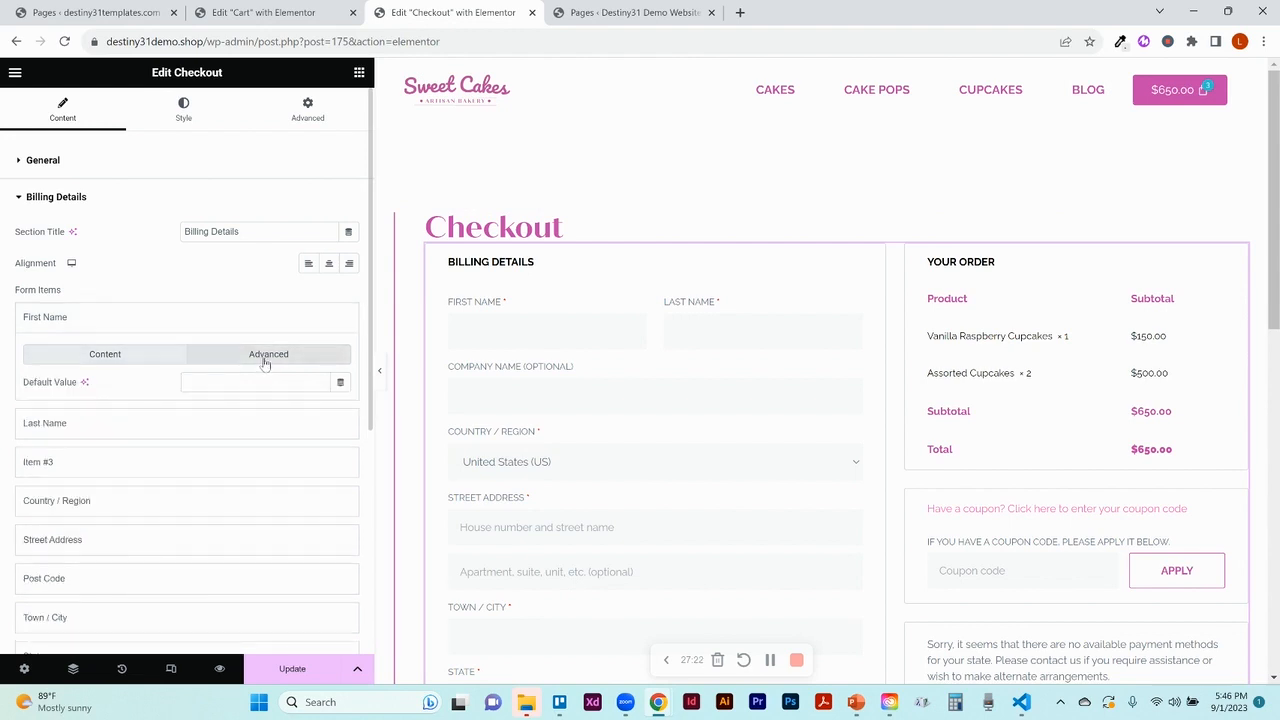
left_click(163, 363)
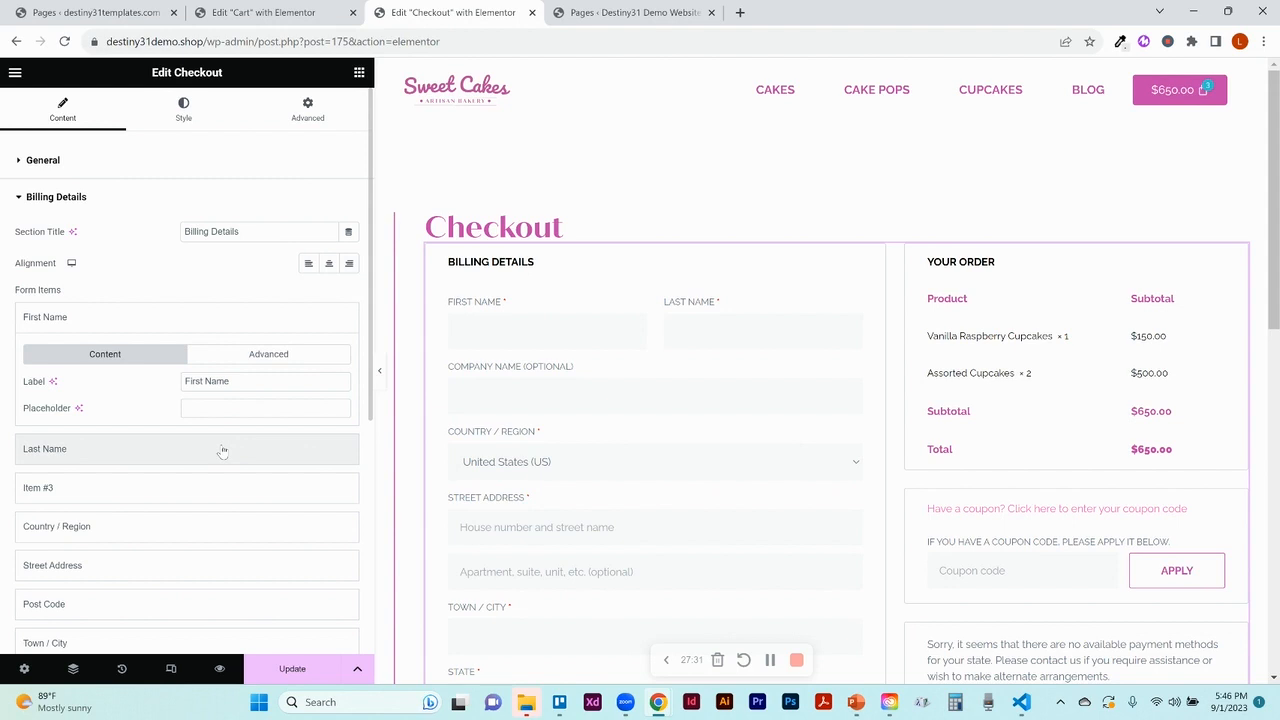
left_click(121, 452)
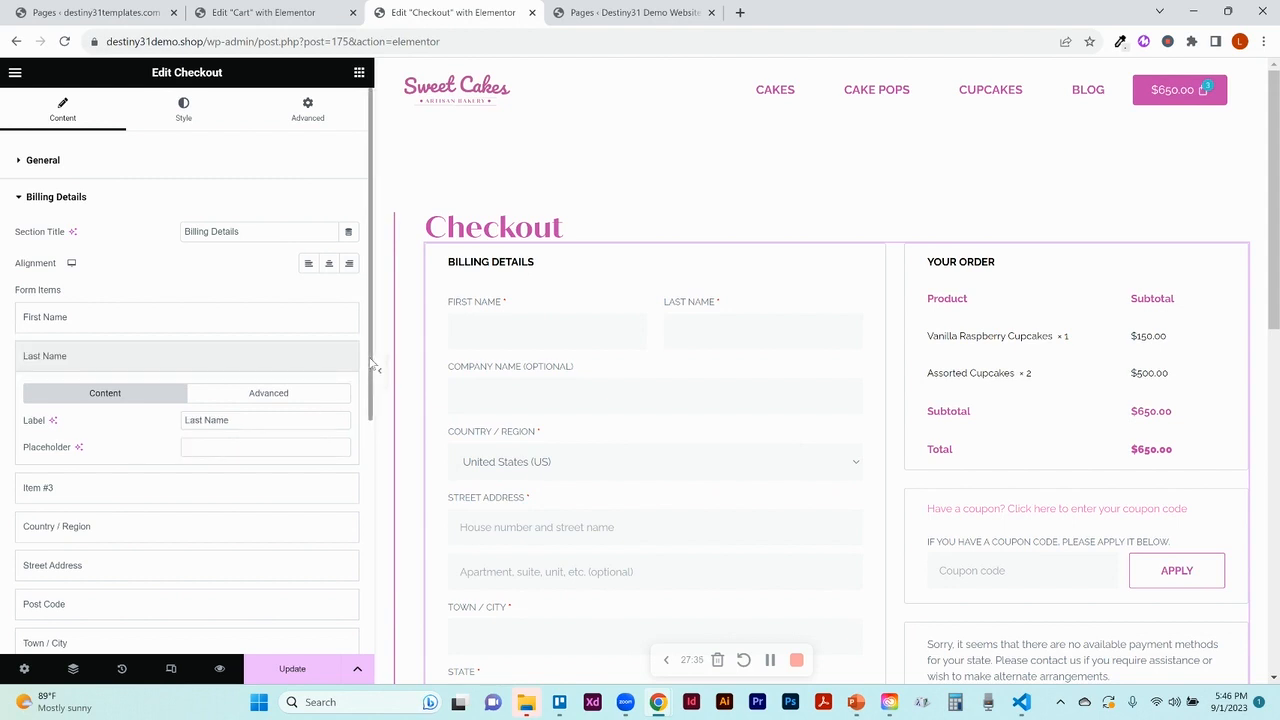
scroll(360, 368, "down", 5)
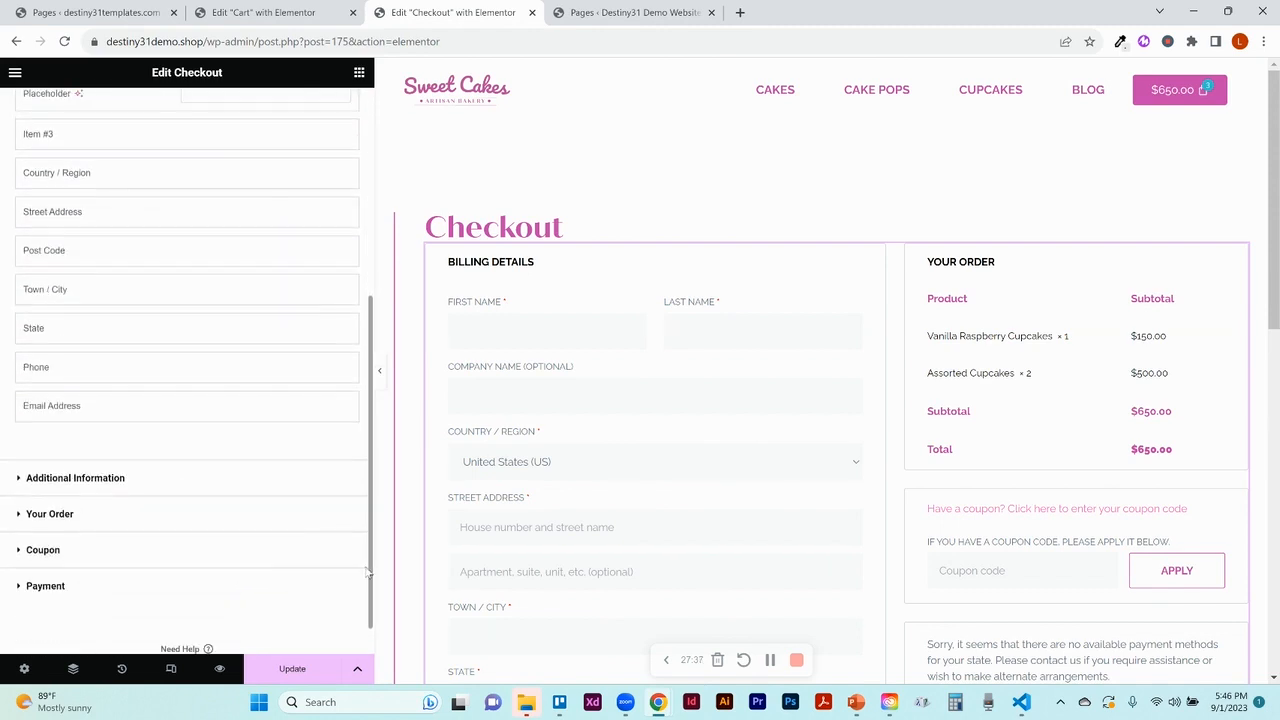
left_click(95, 478)
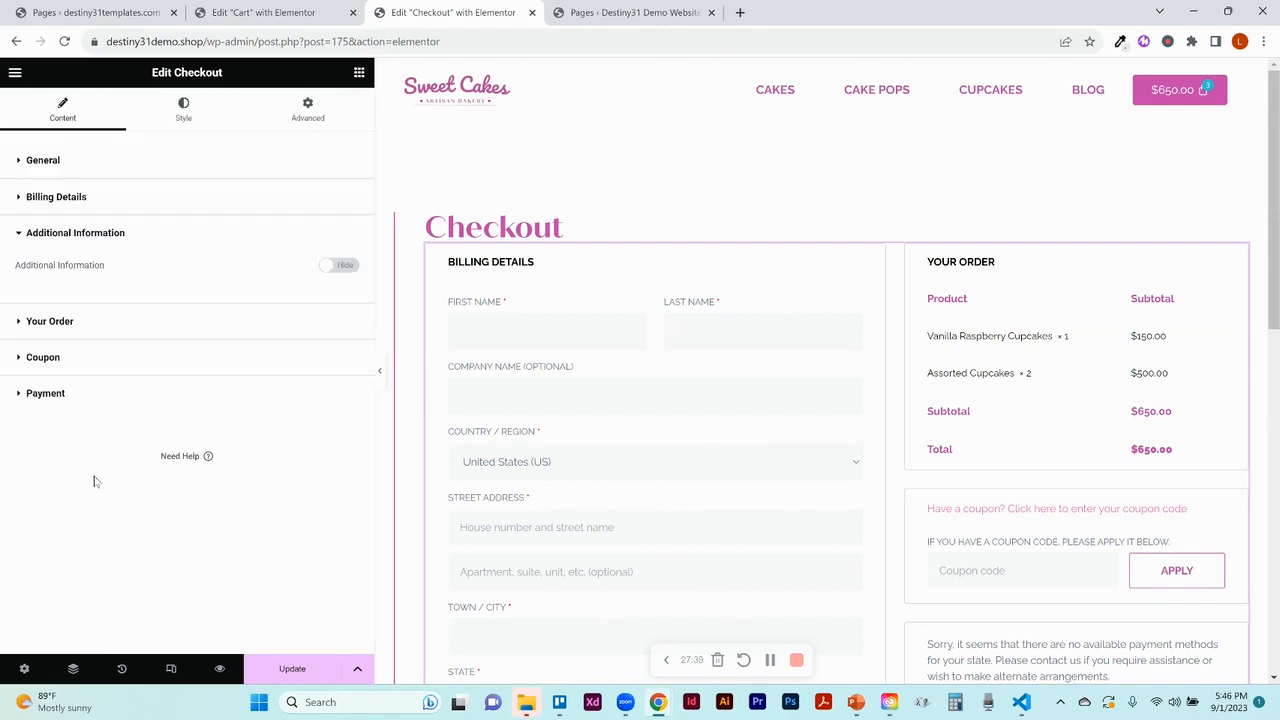
Show the additional information (order notes) section, then set it back to Hide
left_click(340, 266)
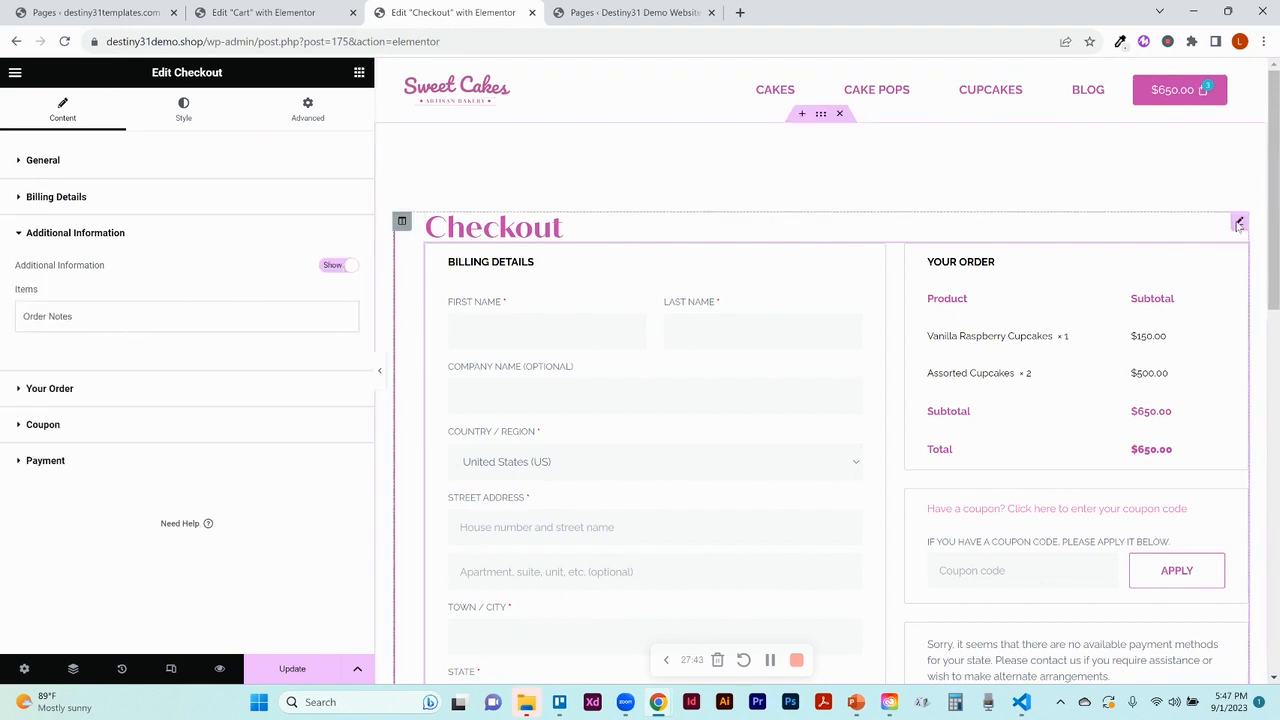
left_click_drag(1272, 220, 1273, 428)
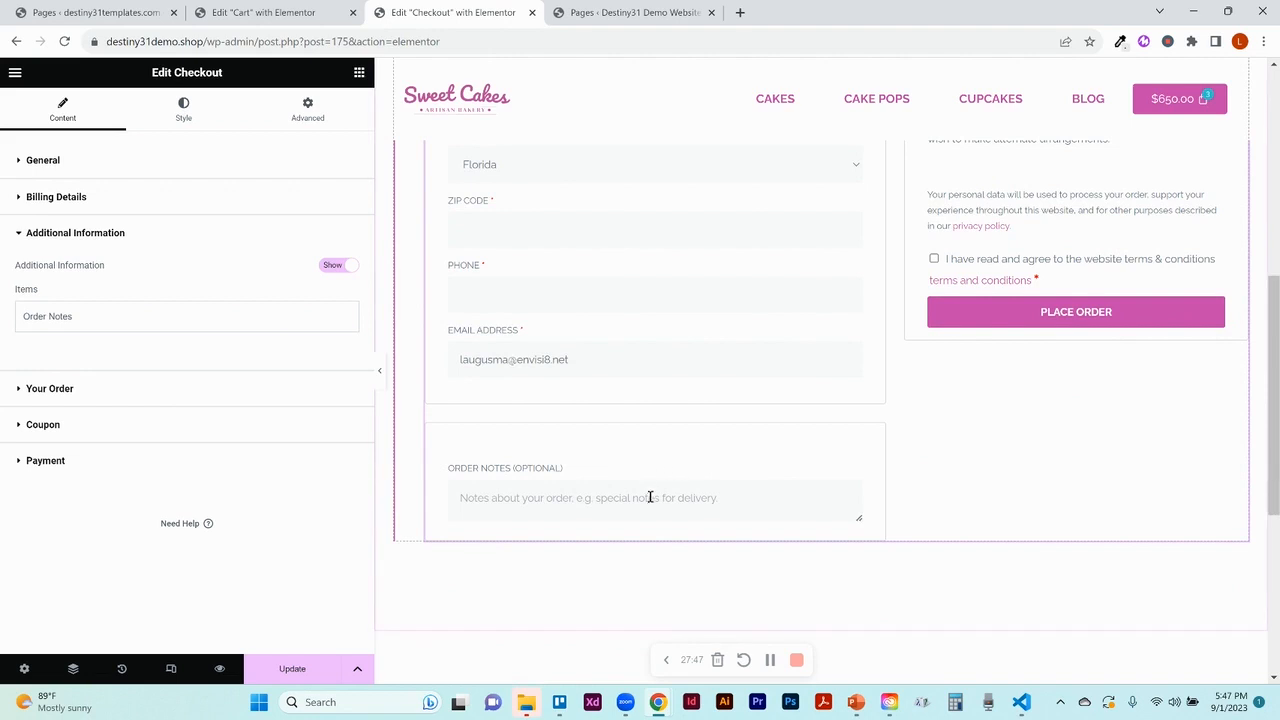
left_click(337, 266)
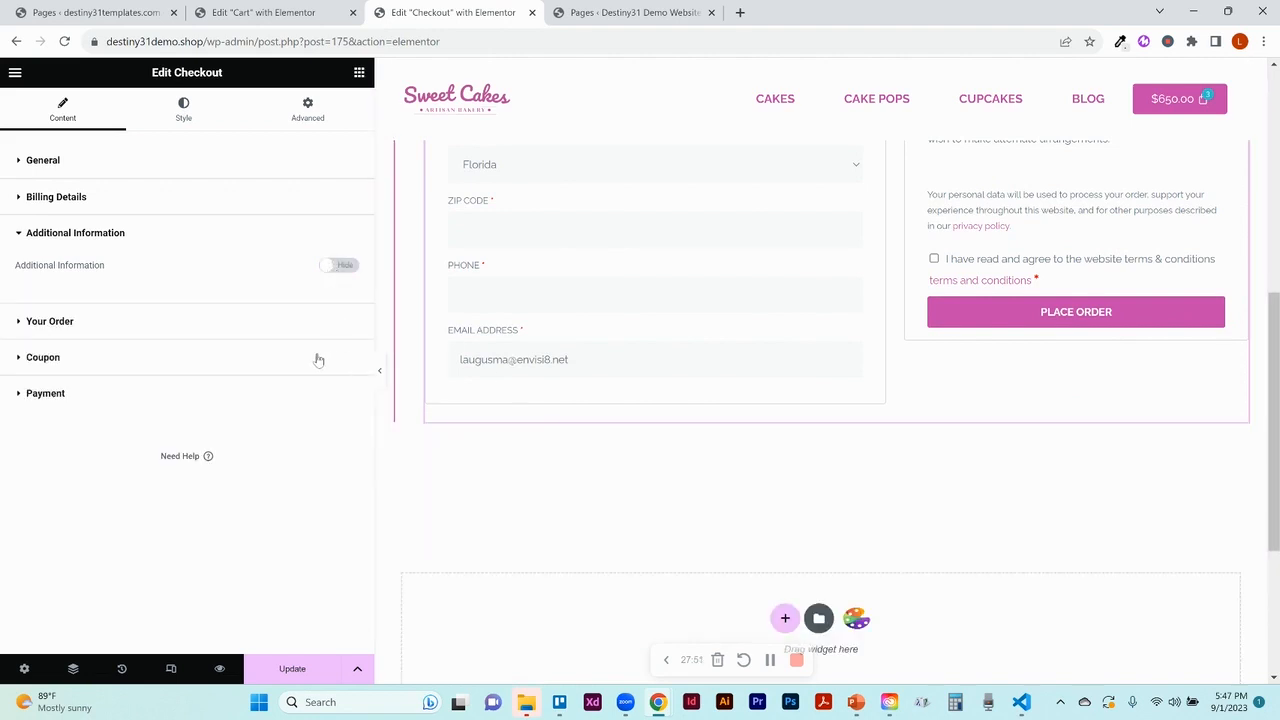
Try Center and End alignment for the Your Order title, return it to Start, then expand Coupon
left_click(110, 326)
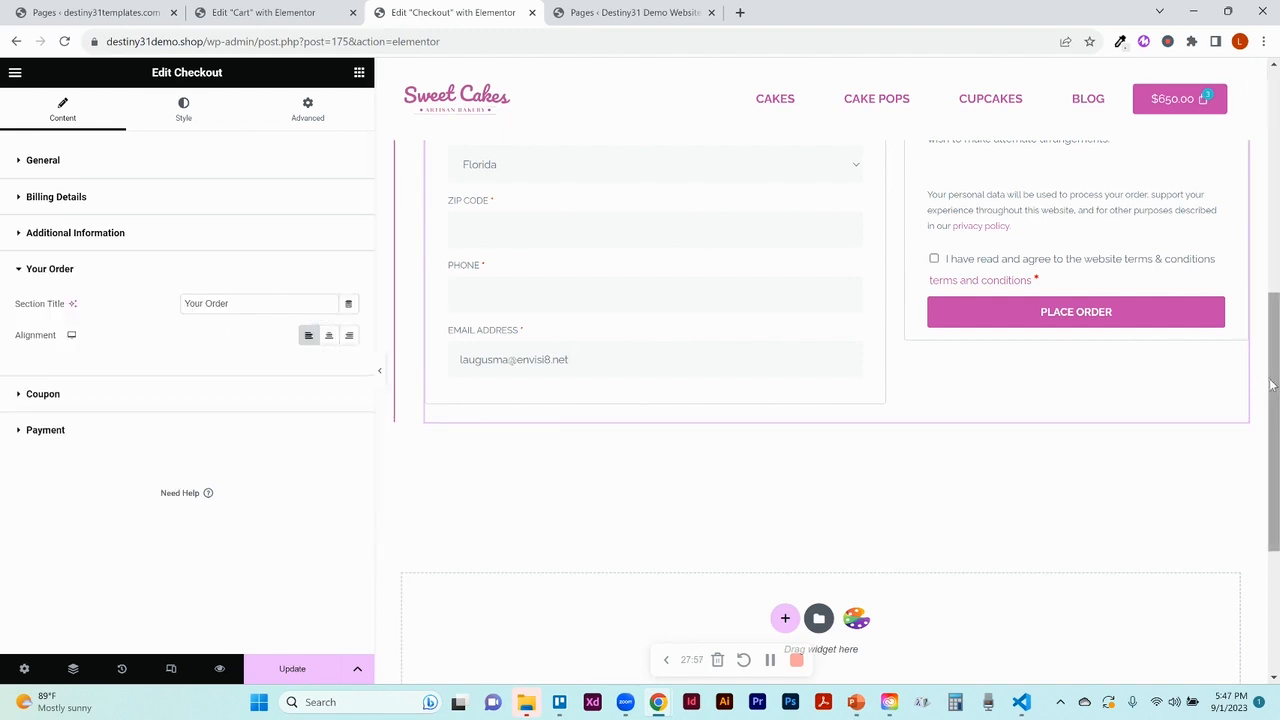
scroll(1273, 388, "up", 5)
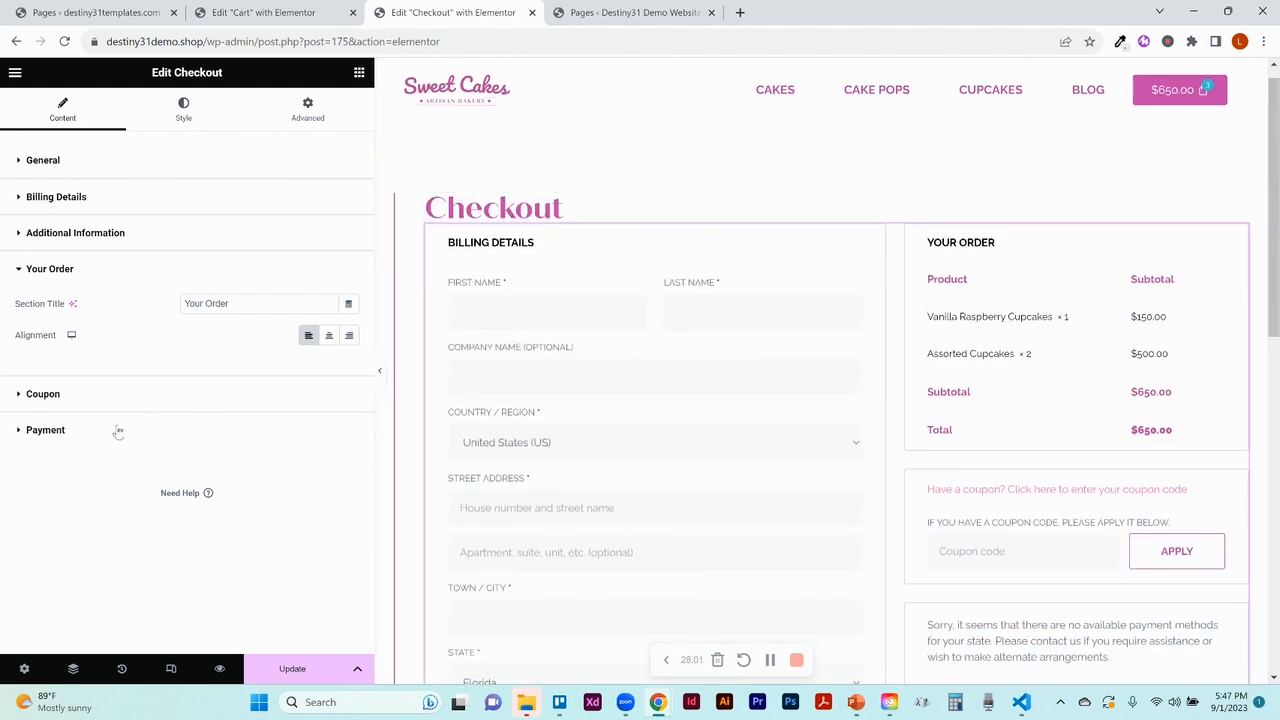
left_click(329, 336)
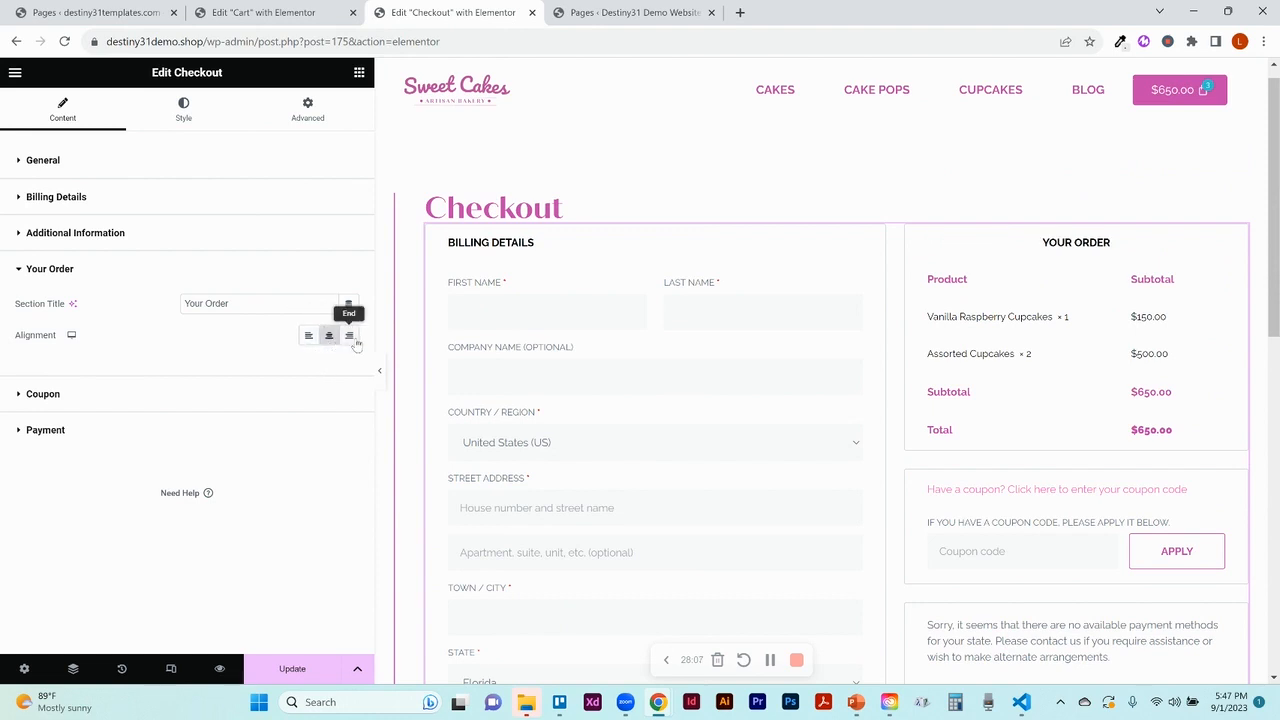
left_click(354, 341)
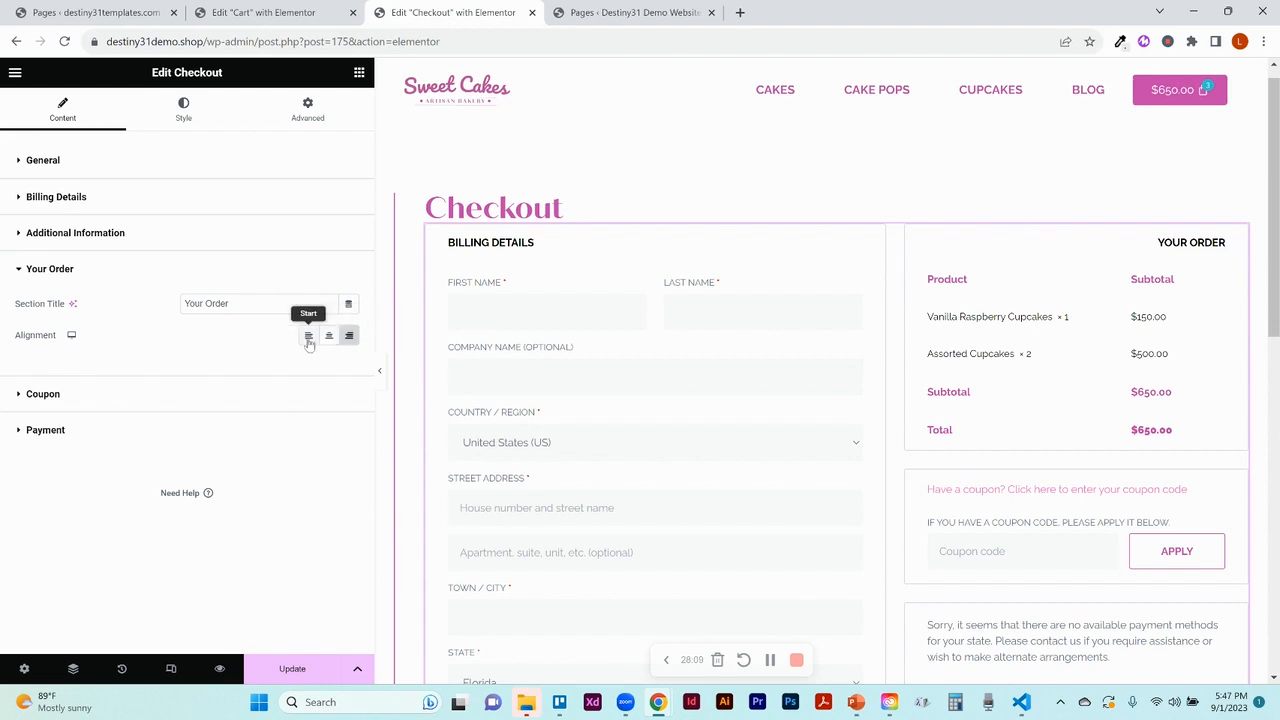
left_click(309, 342)
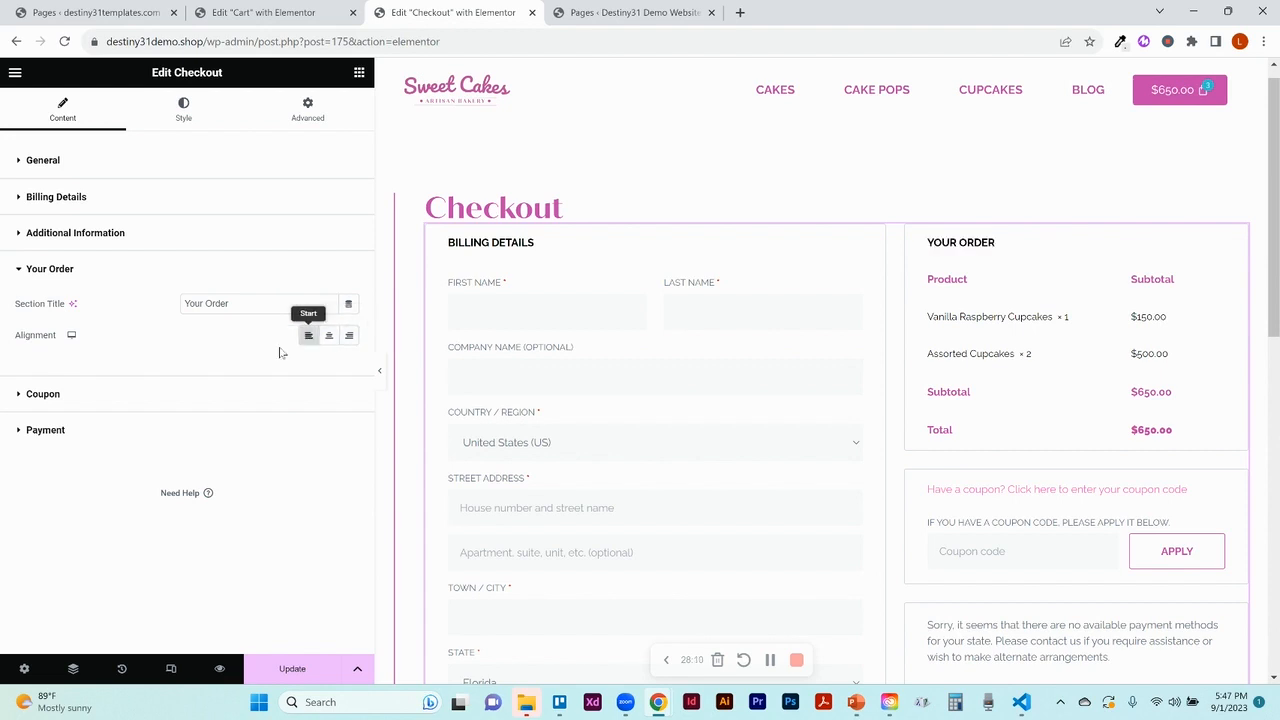
left_click(85, 400)
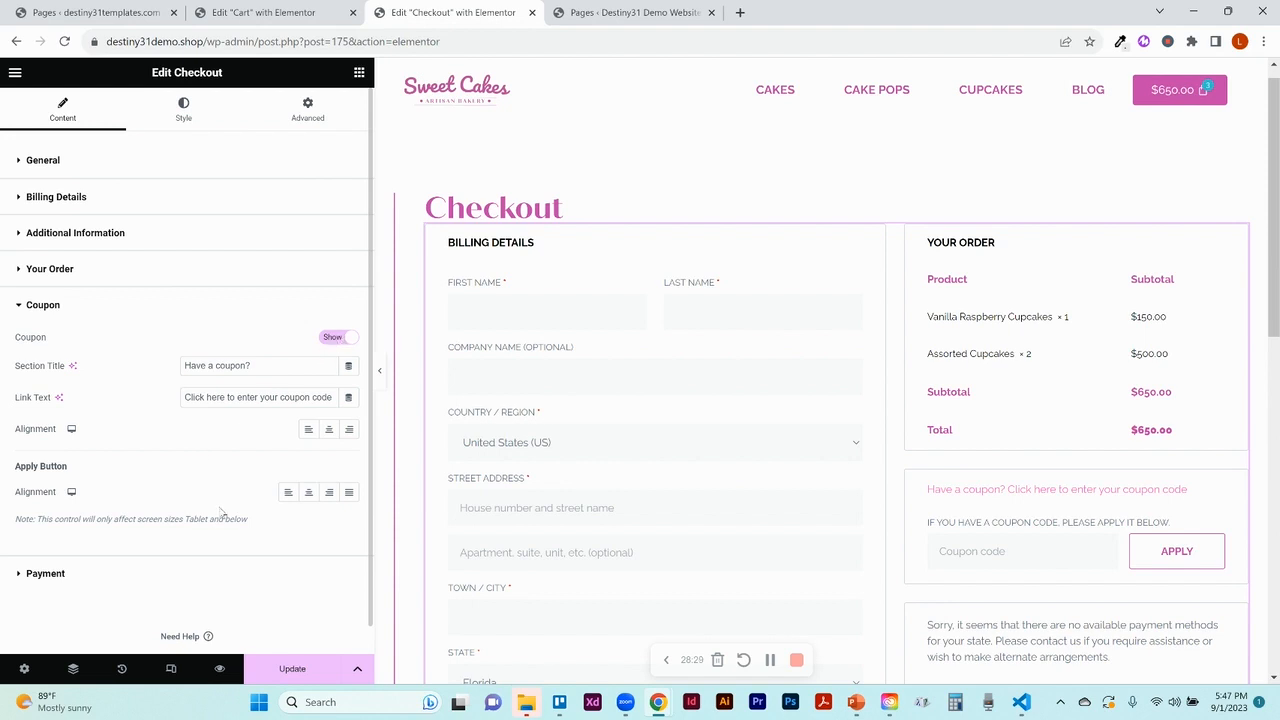
Set the coupon Apply Button Alignment to Center and expand the Payment section
left_click(287, 500)
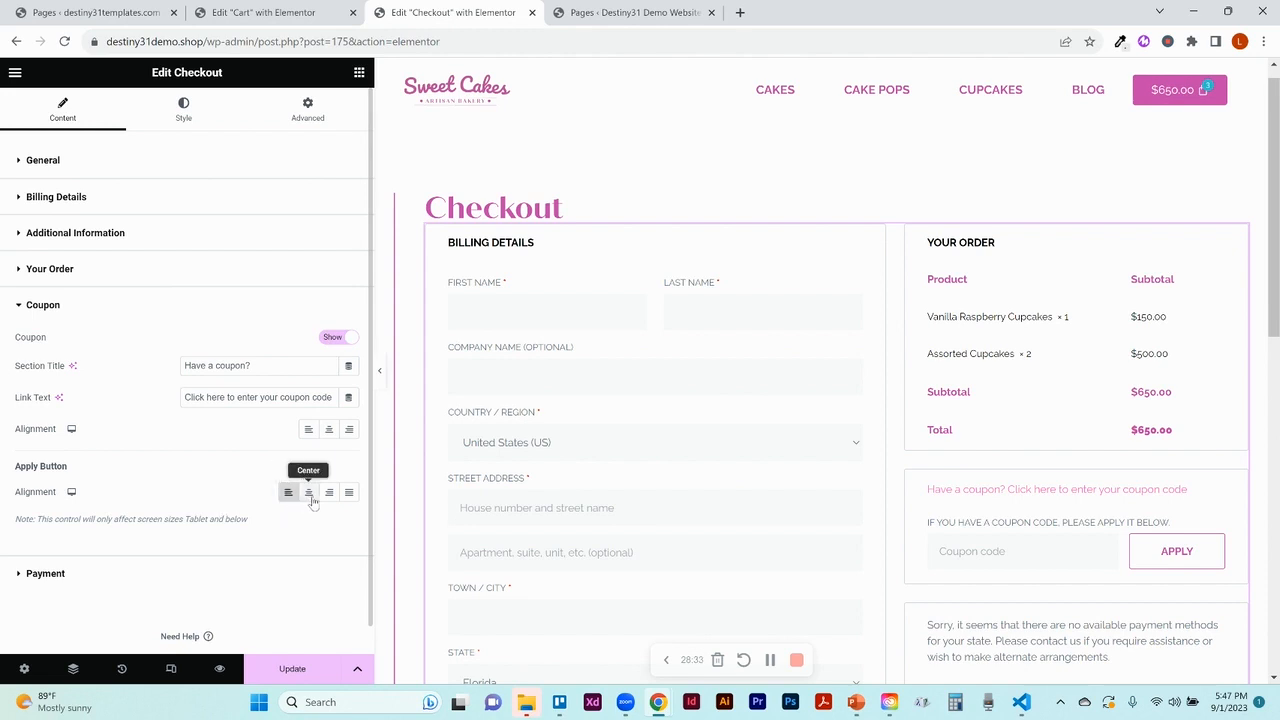
left_click(312, 499)
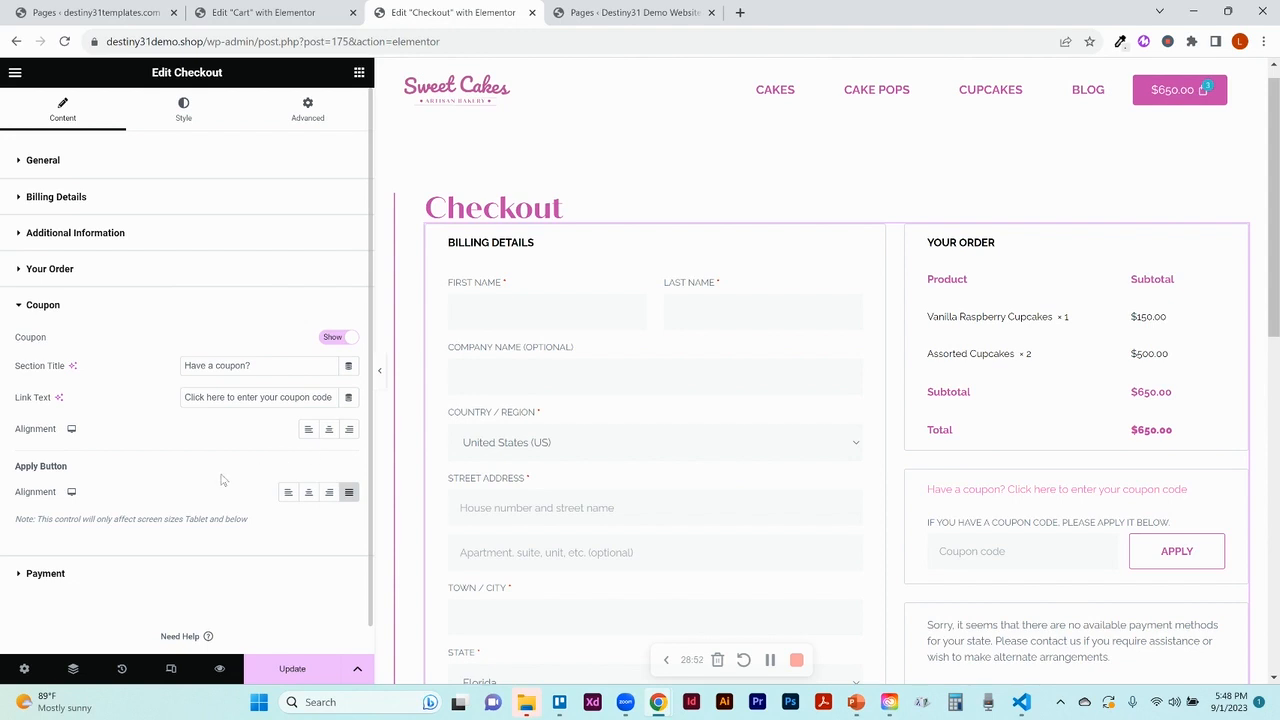
left_click(309, 492)
left_click(45, 574)
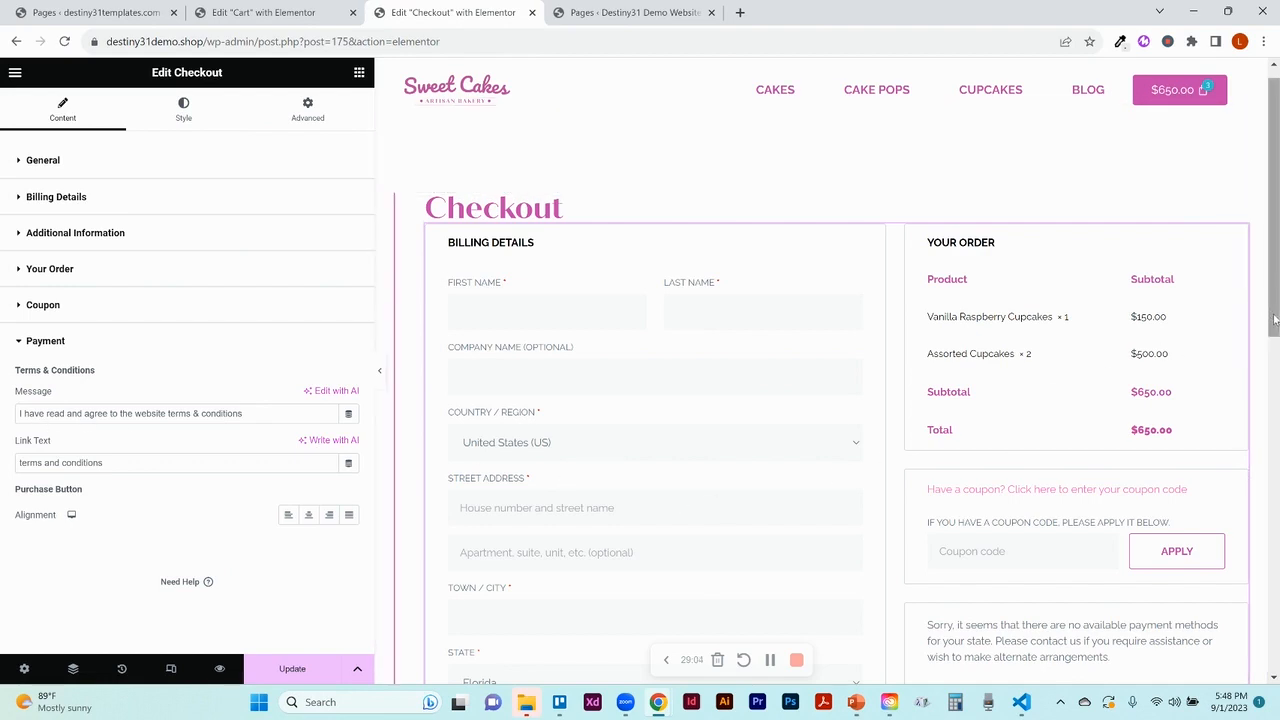
Clear the terms and conditions Payment Link Text, then move to the Style settings
left_click_drag(1274, 319, 1272, 468)
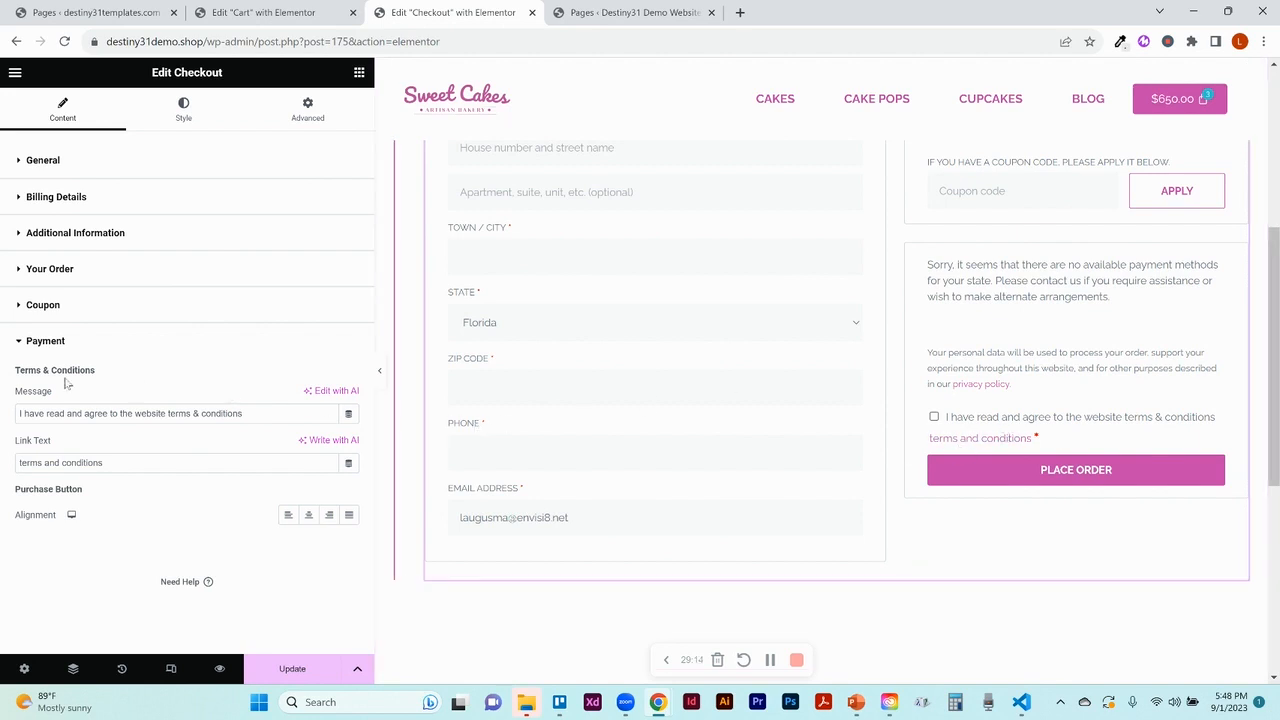
triple_click(103, 466)
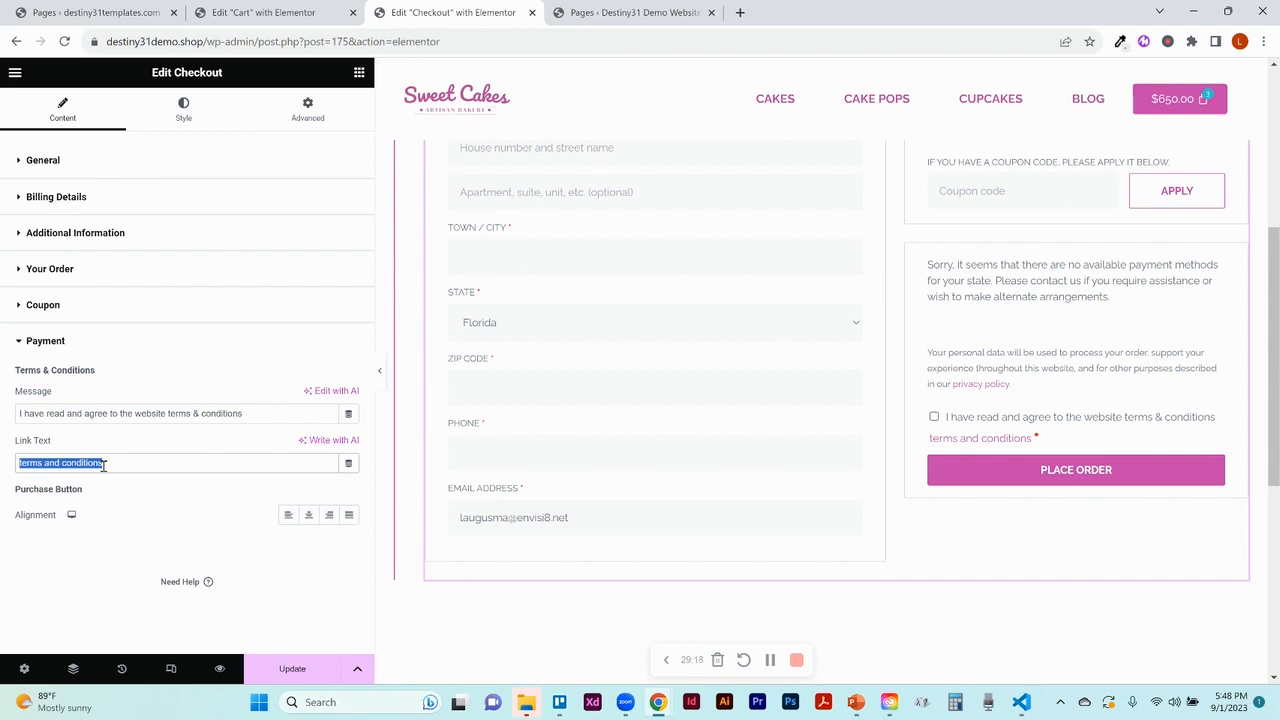
key("BackSpace")
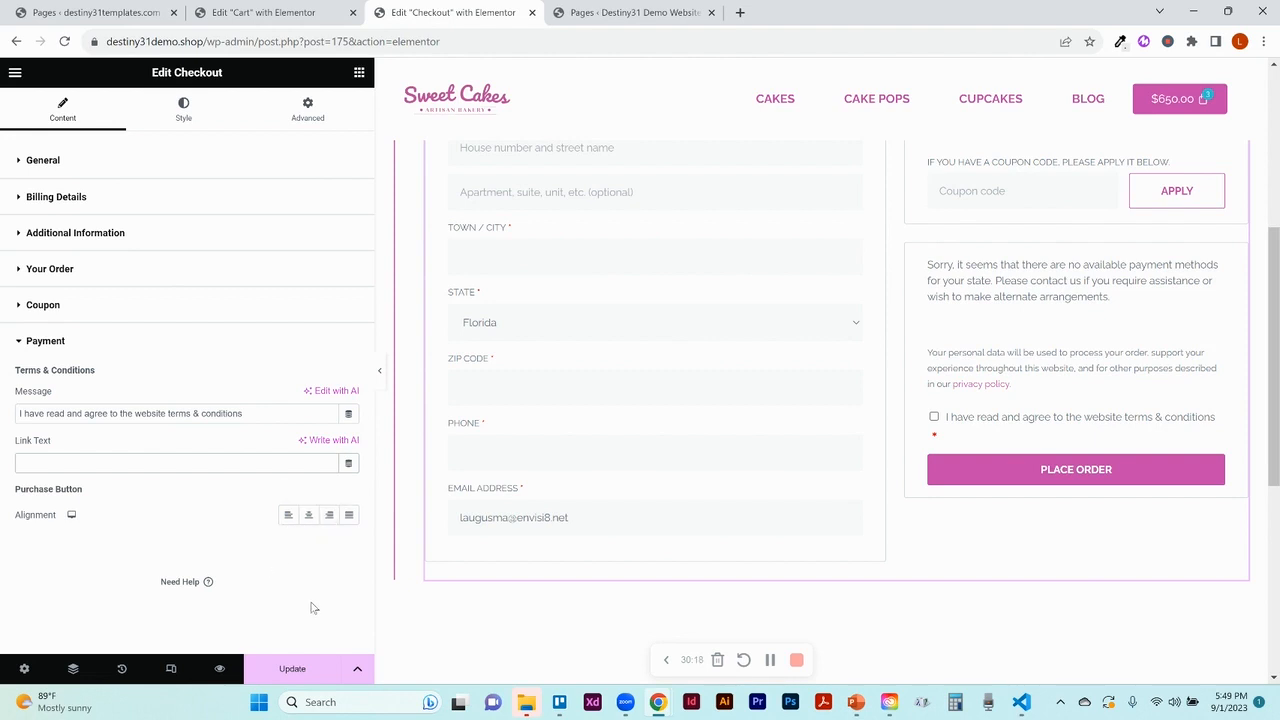
left_click(191, 115)
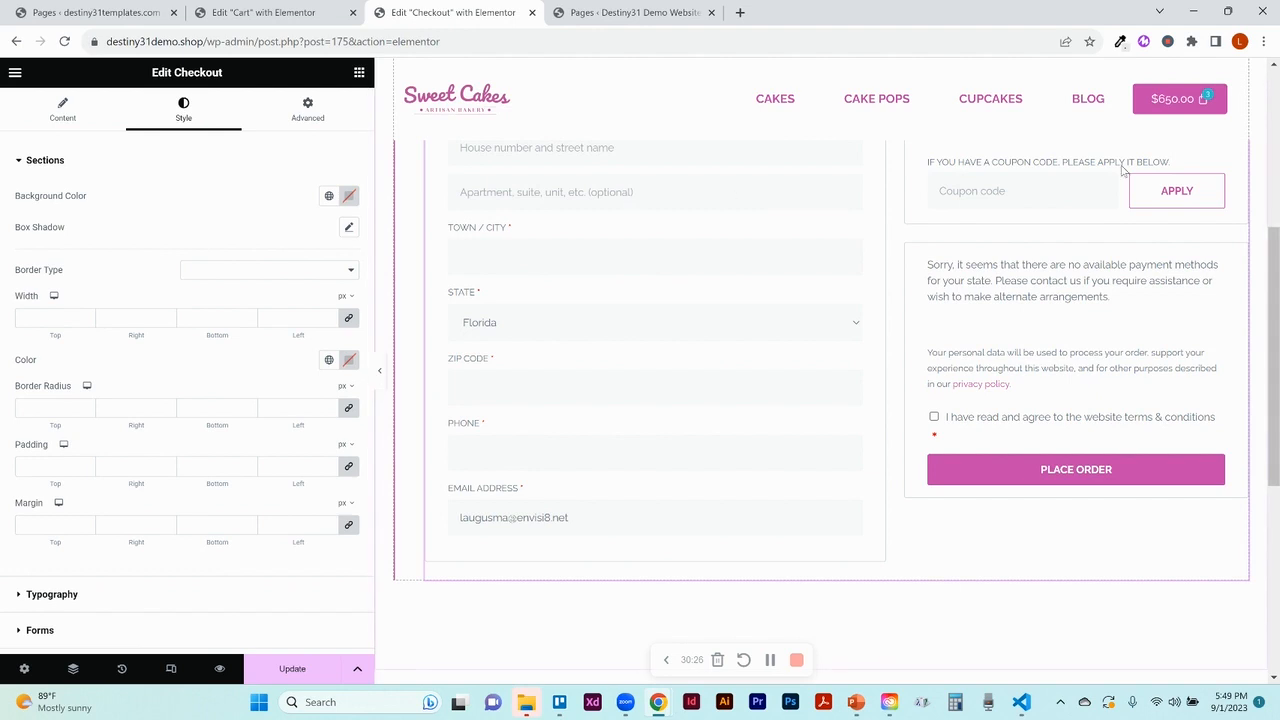
Review the checkout Typography style controls, then expand the Forms section
left_click(1273, 66)
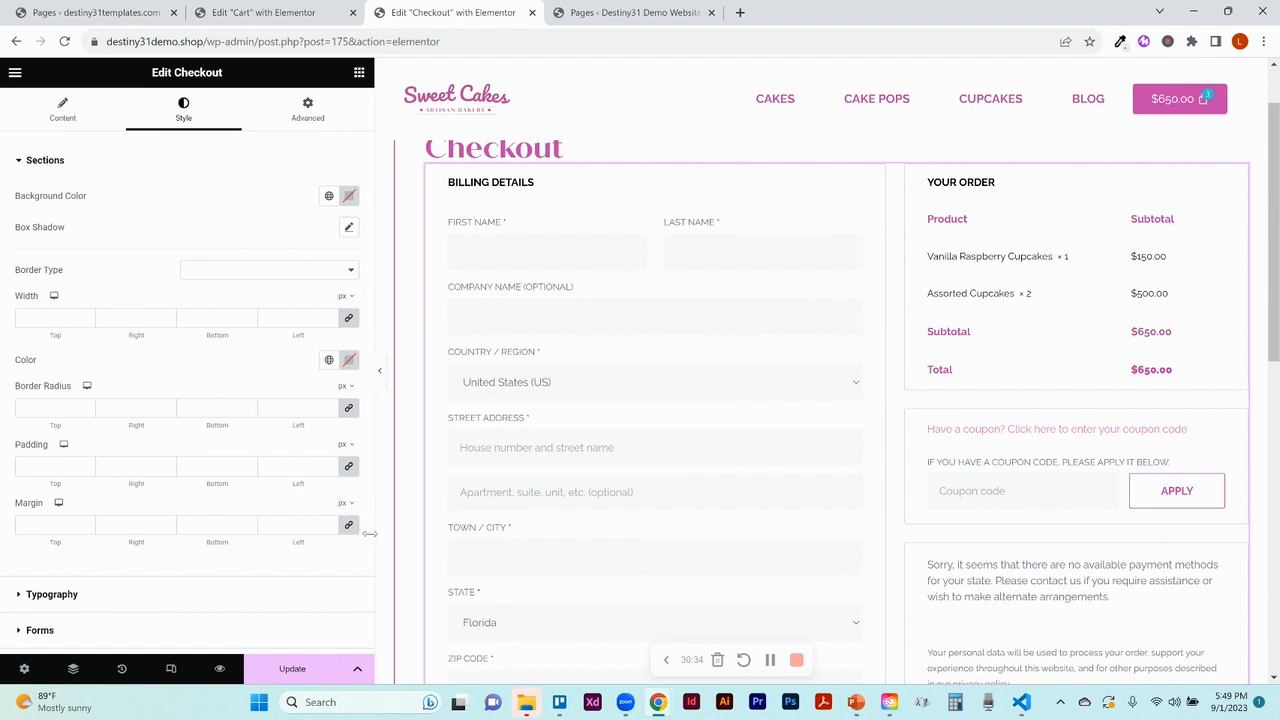
scroll(342, 527, "down", 3)
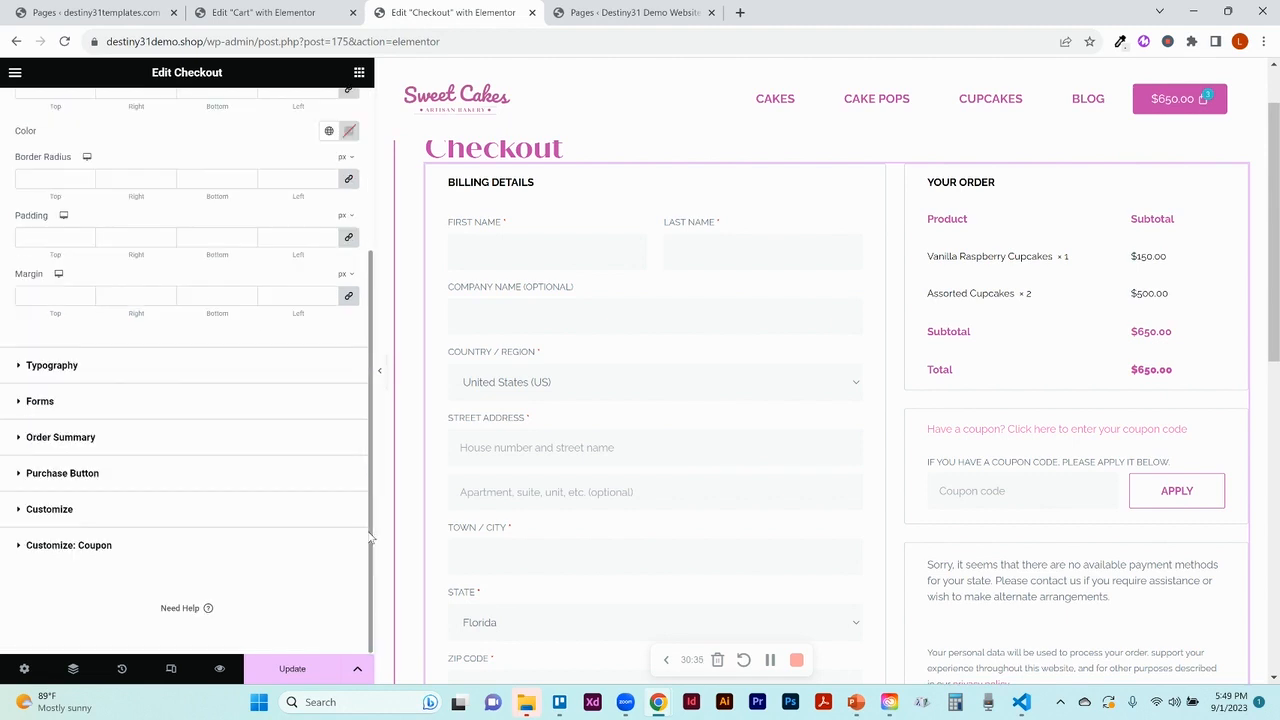
left_click(60, 370)
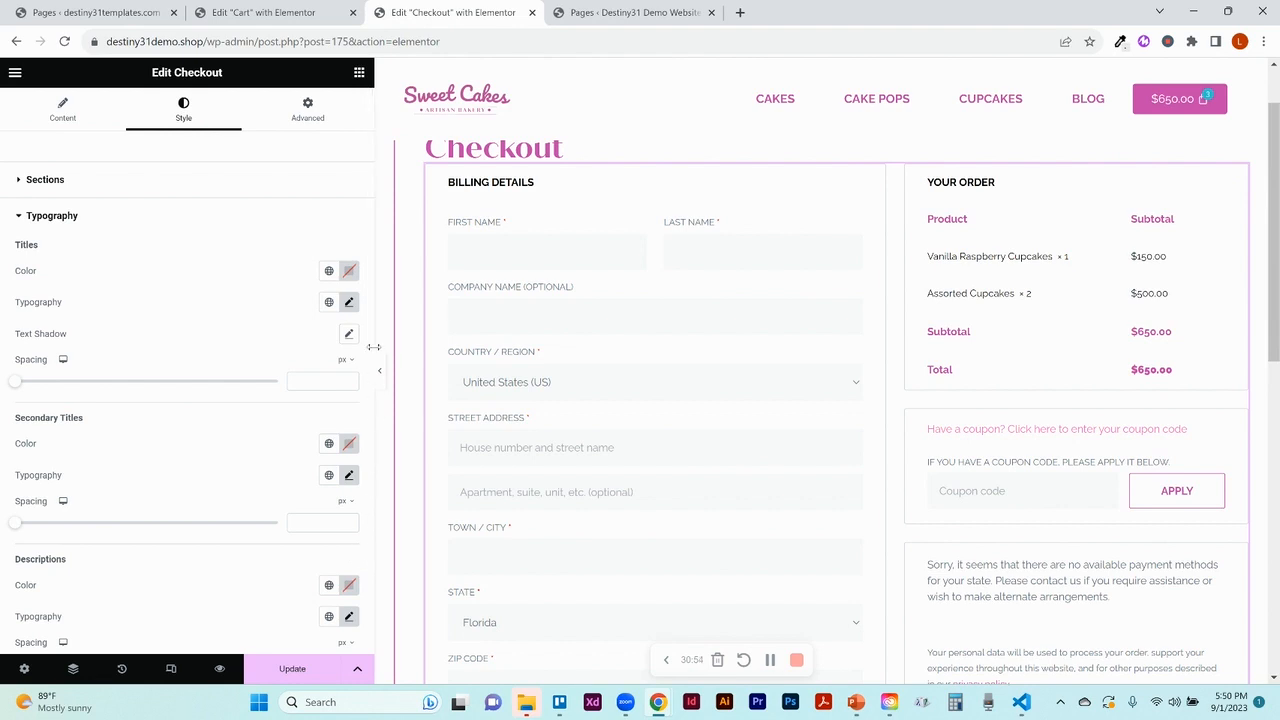
left_click_drag(370, 325, 370, 497)
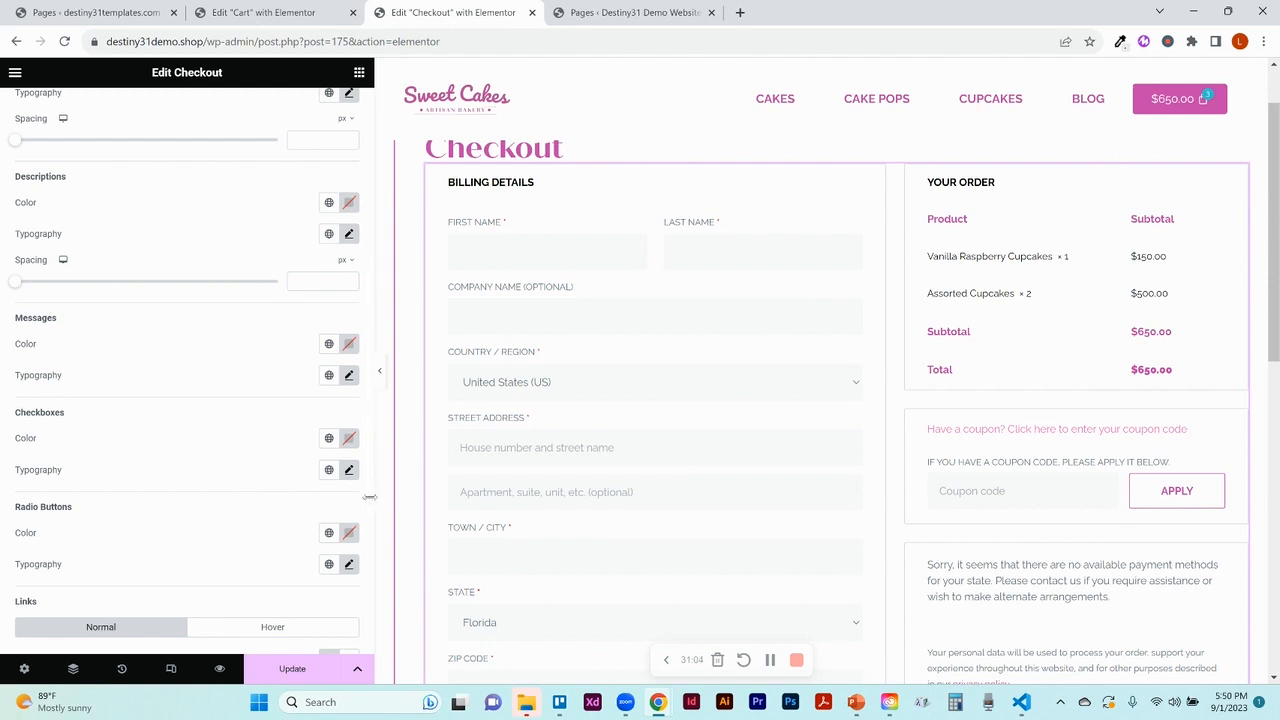
scroll(372, 600, "down", 2)
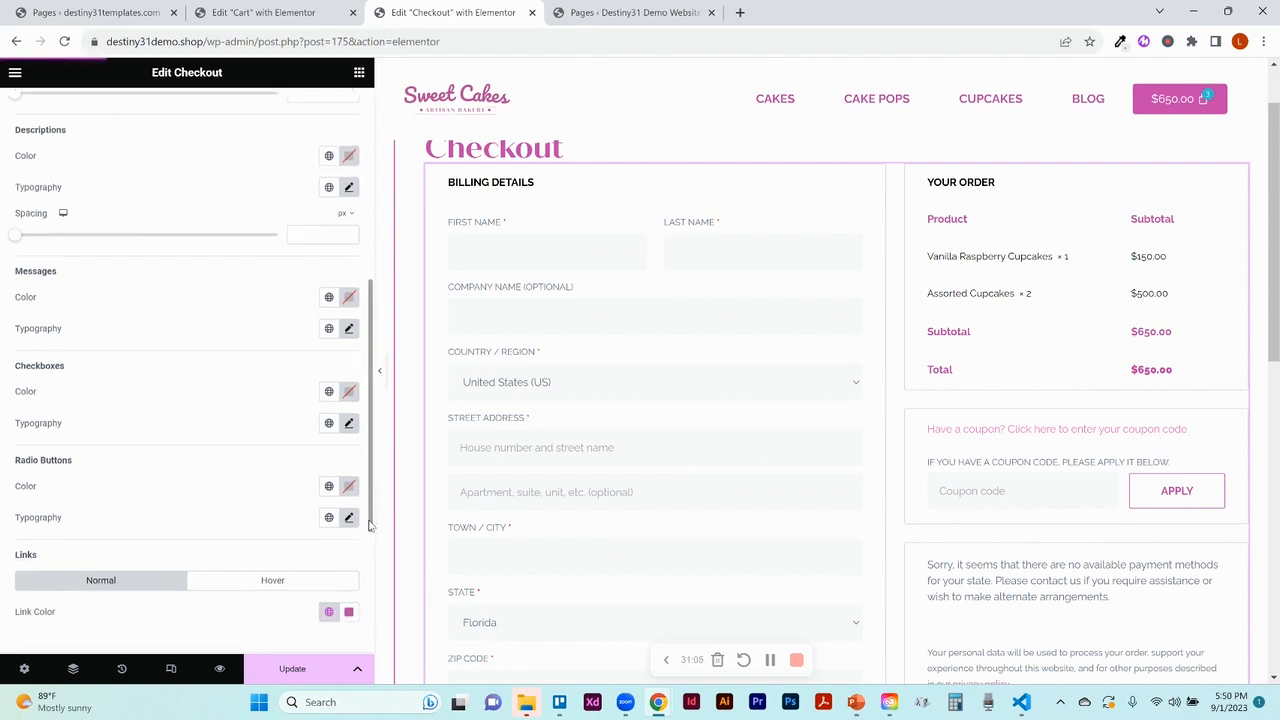
scroll(374, 612, "down", 1)
left_click_drag(374, 614, 374, 620)
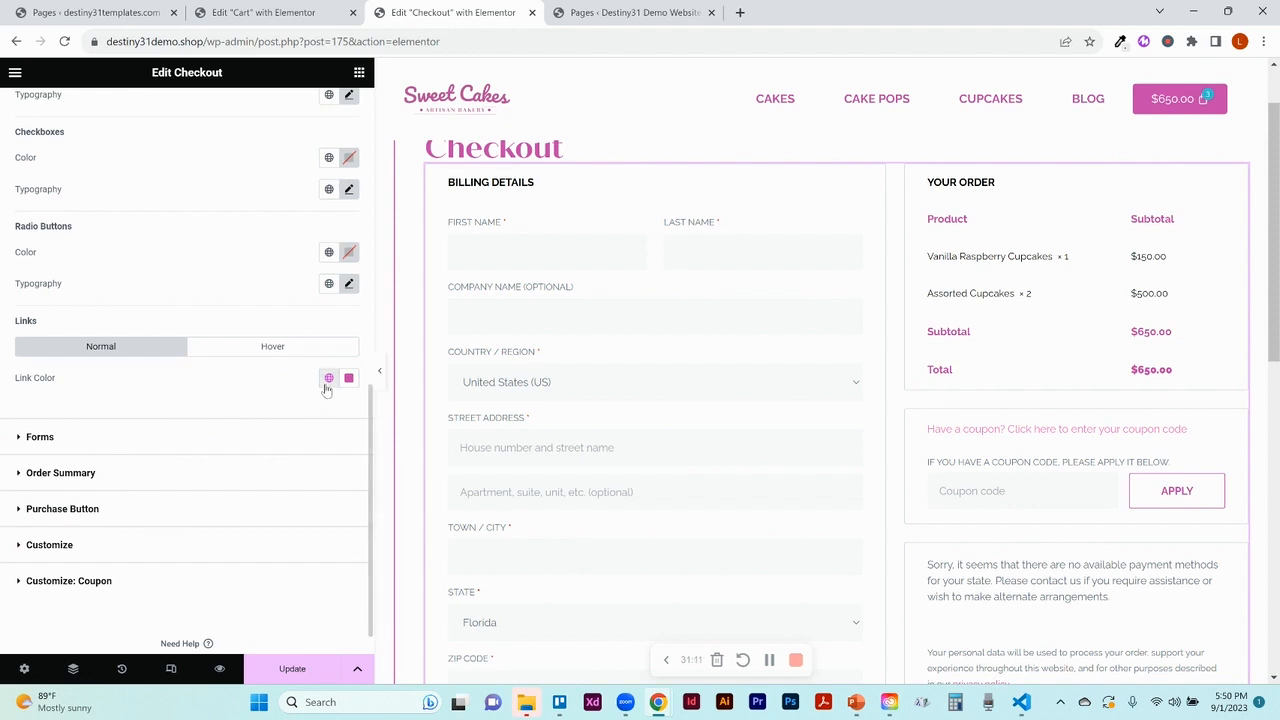
left_click(38, 437)
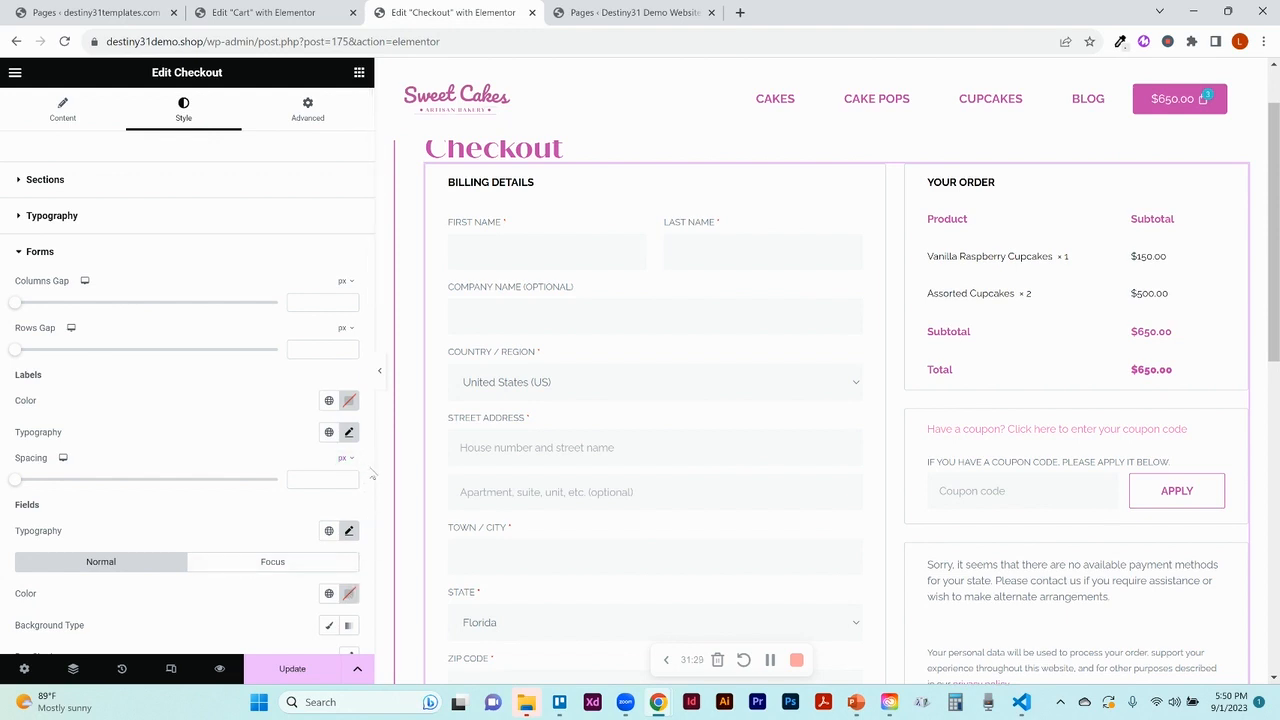
Check the global colour presets for the Forms button Text Color
scroll(372, 476, "down", 8)
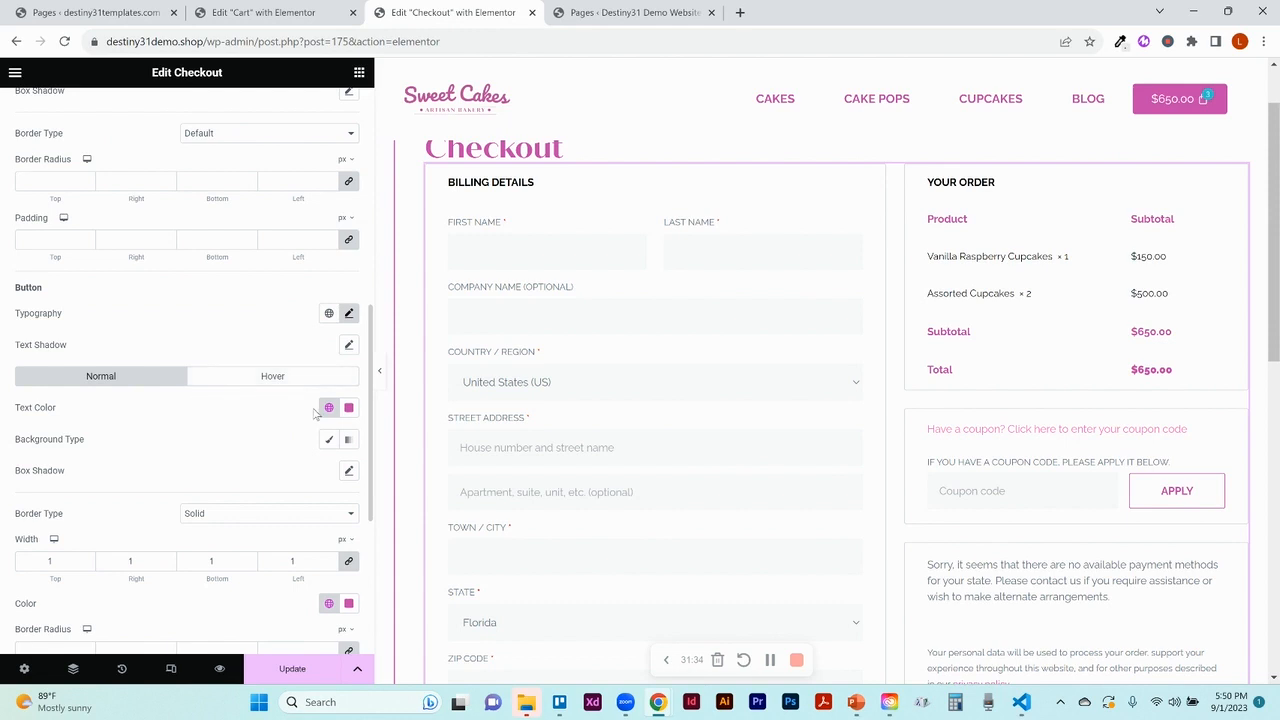
left_click(331, 412)
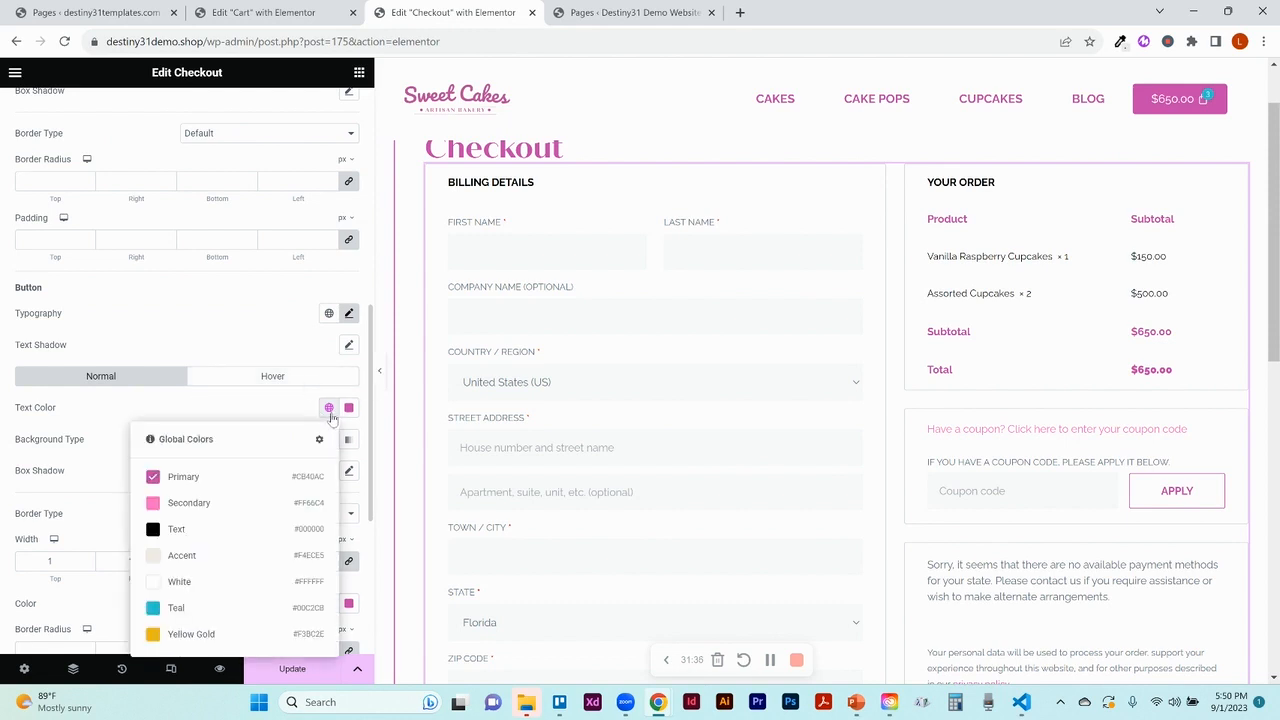
left_click(331, 412)
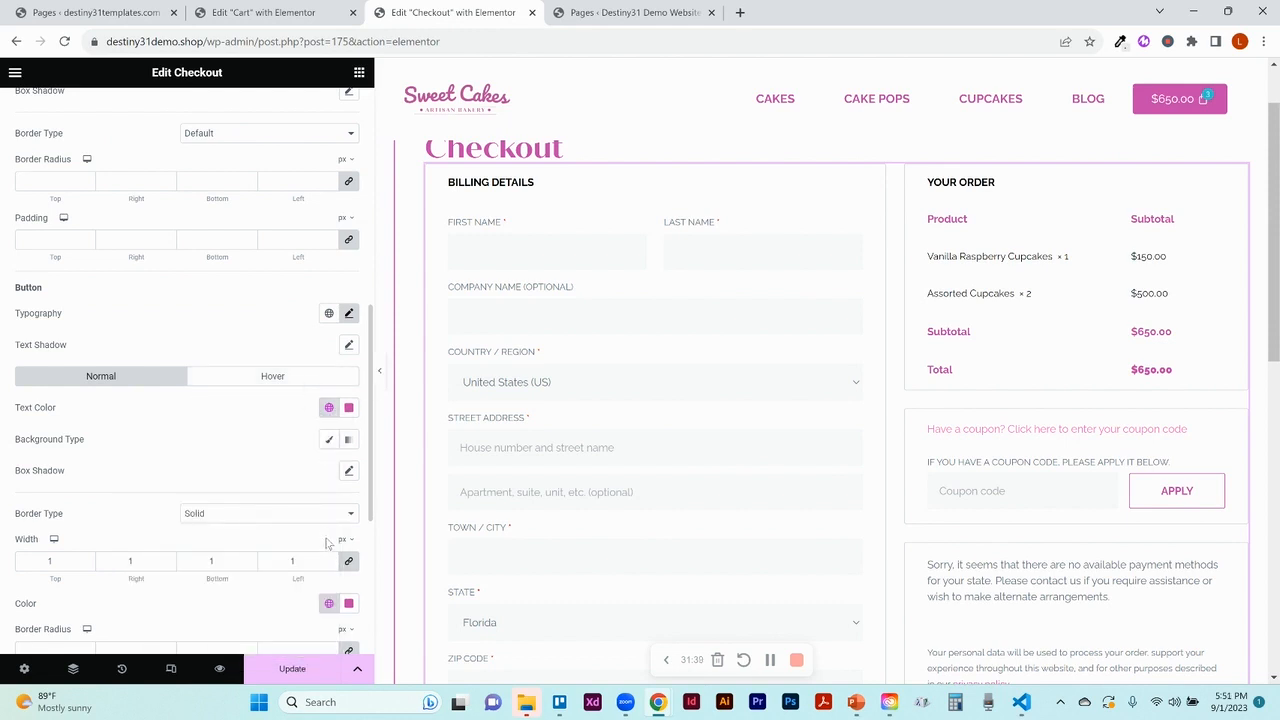
Expand Order Summary and Purchase Button styling, showing the Place Order button's pink background
scroll(370, 545, "down", 3)
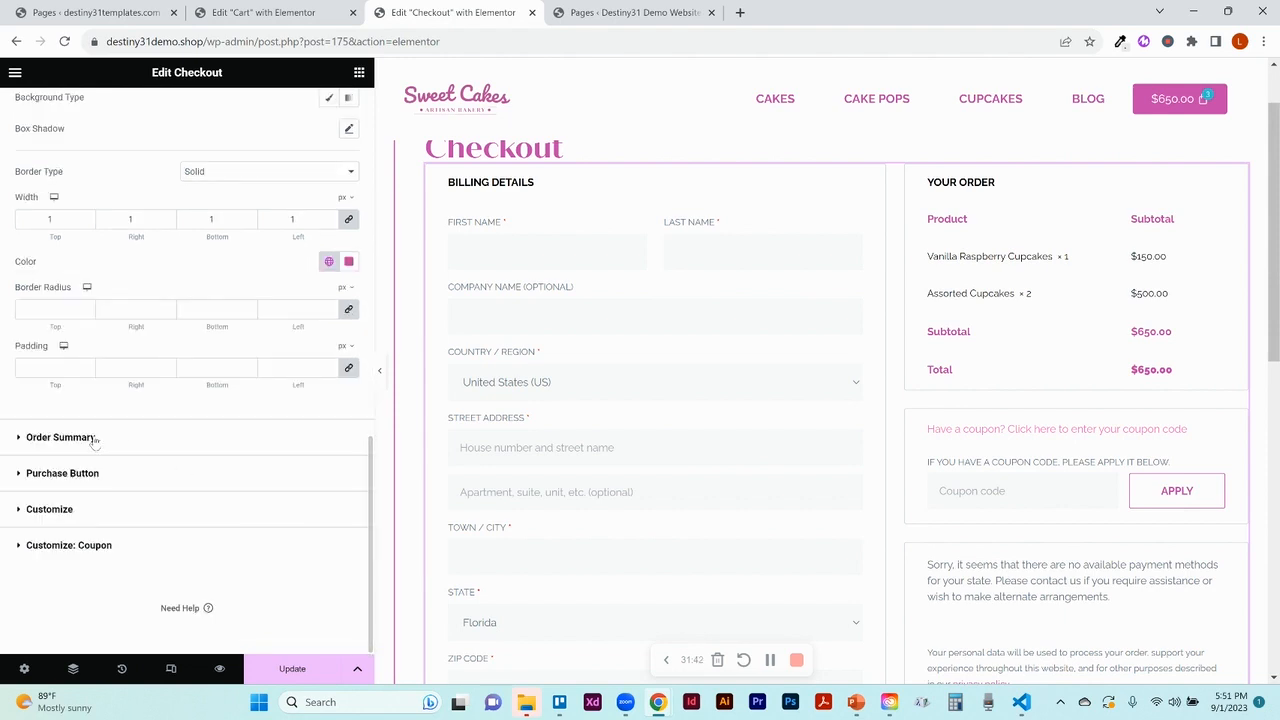
left_click(60, 437)
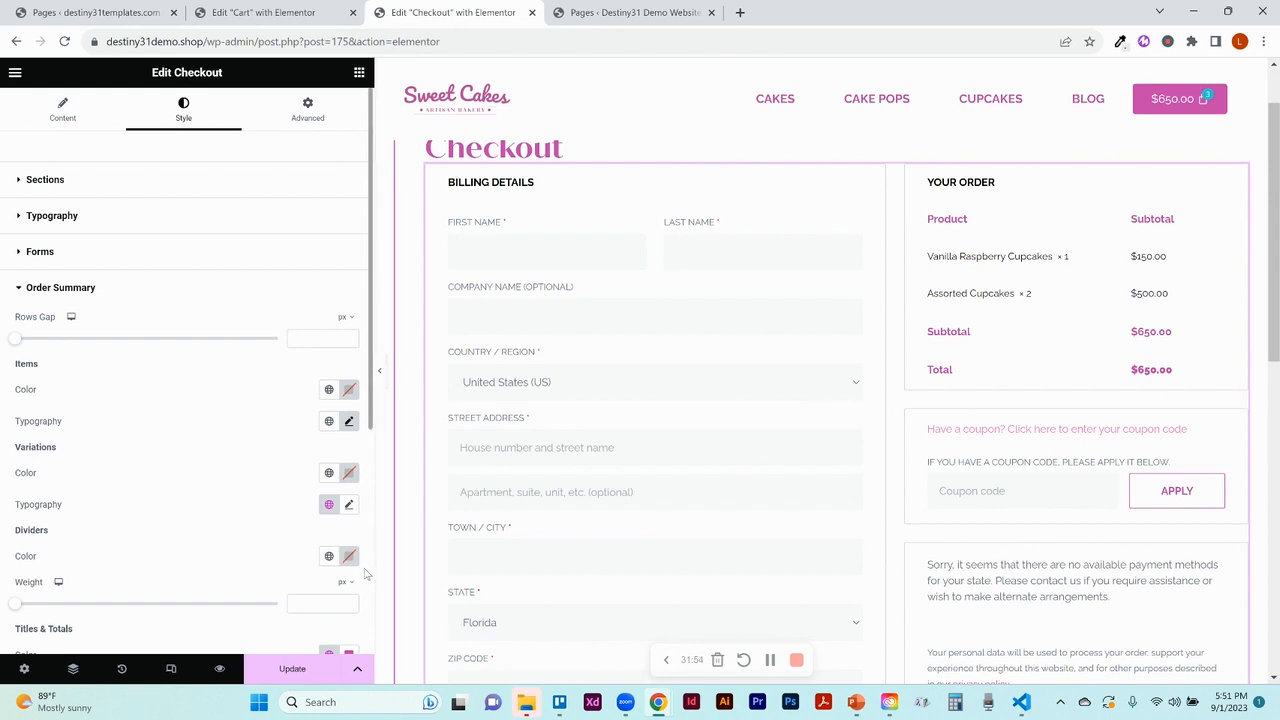
scroll(365, 573, "down", 4)
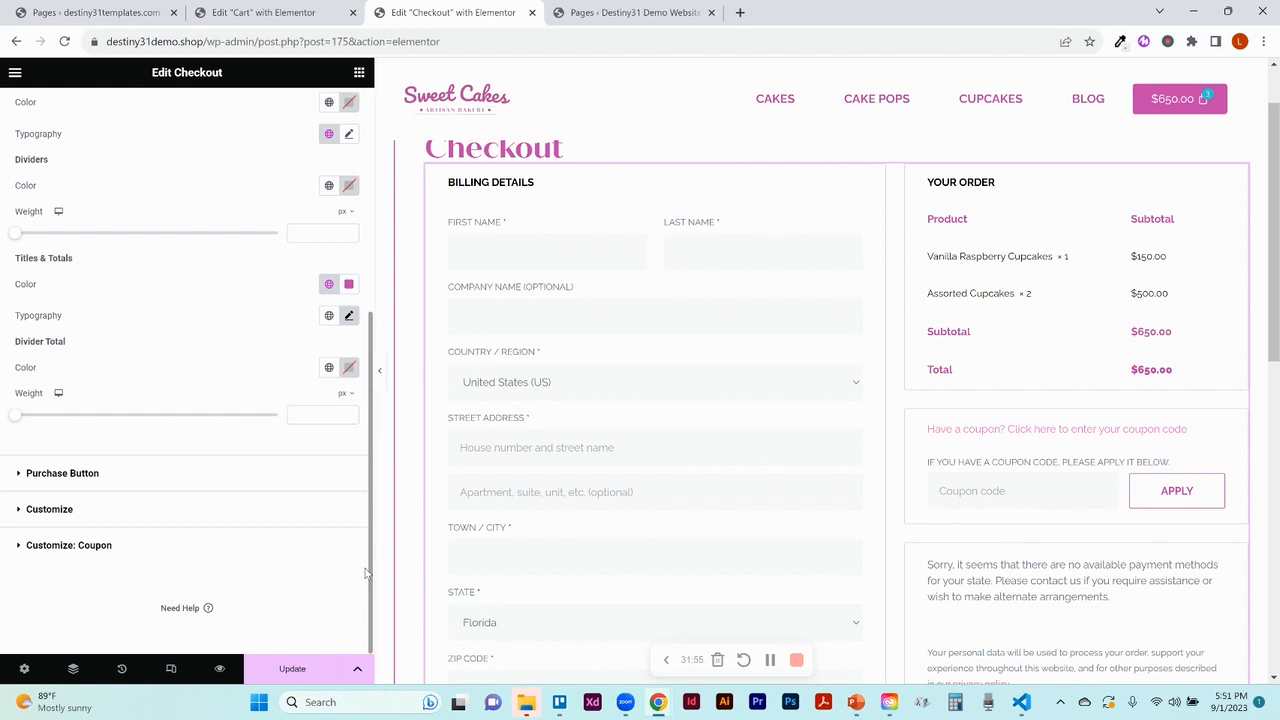
left_click(86, 480)
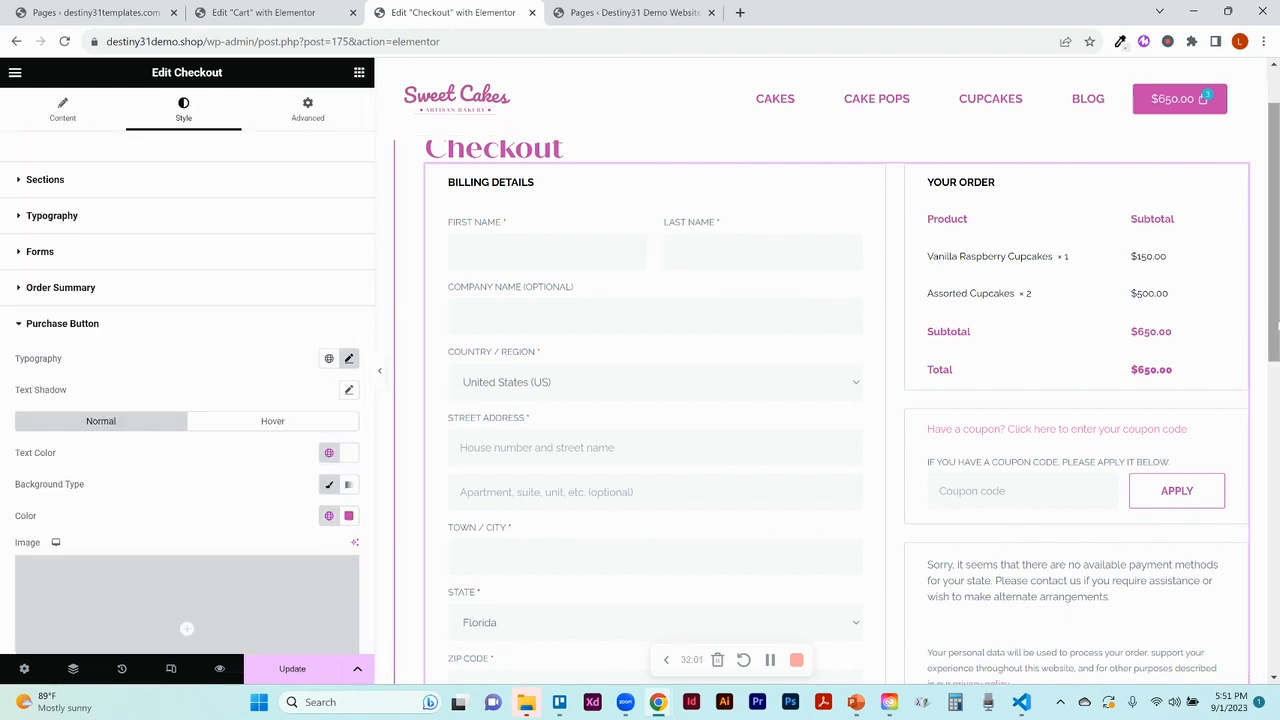
scroll(1277, 325, "down", 5)
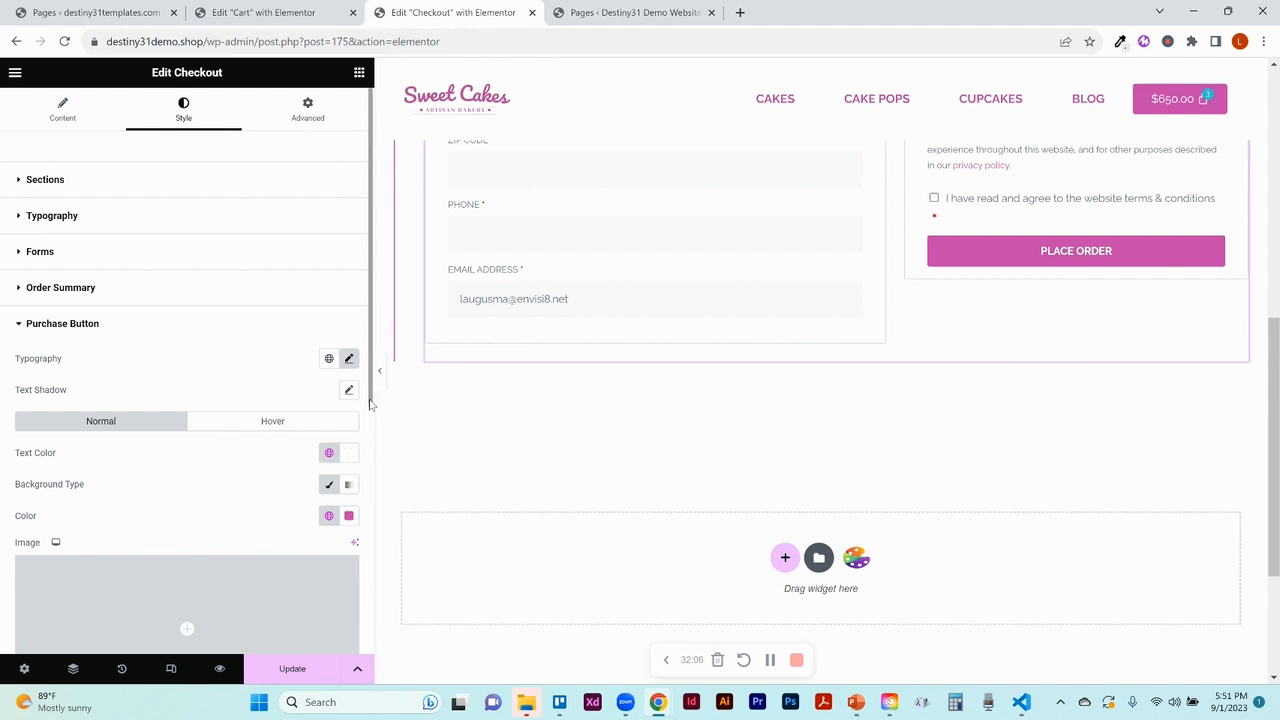
left_click_drag(369, 398, 377, 612)
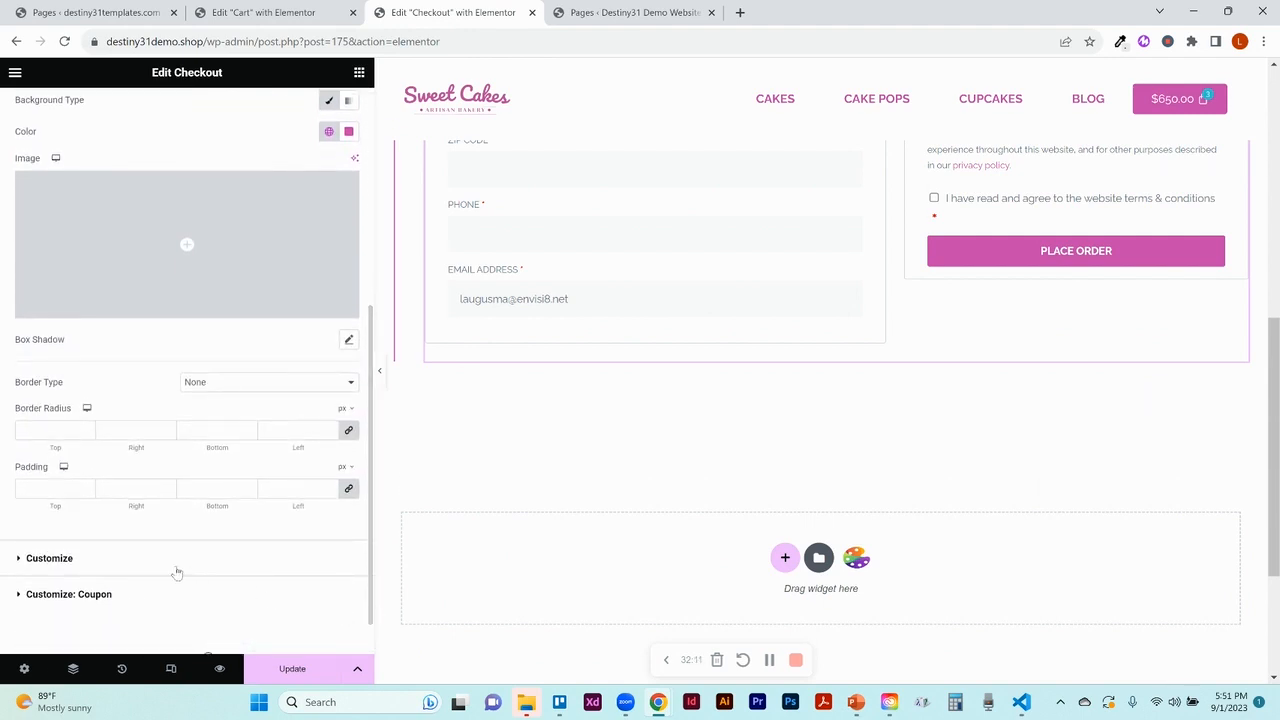
Save the Checkout page changes and preview it in a new tab
left_click(93, 566)
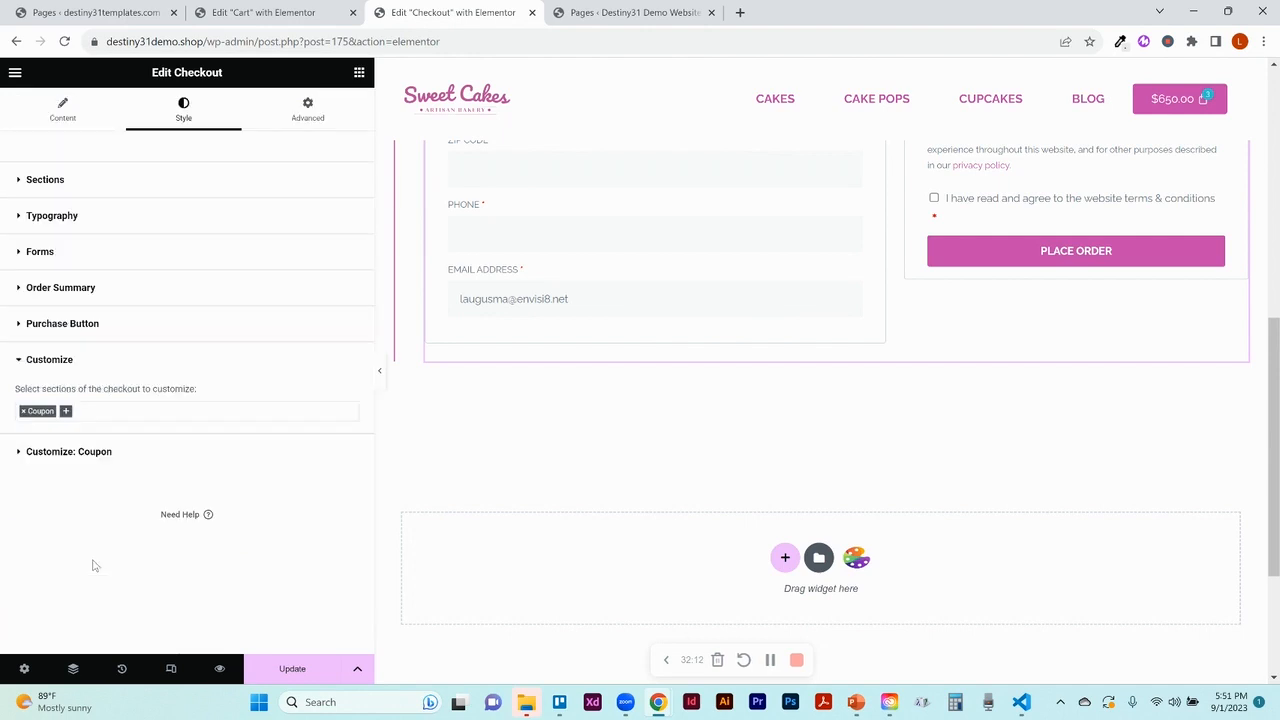
left_click(72, 455)
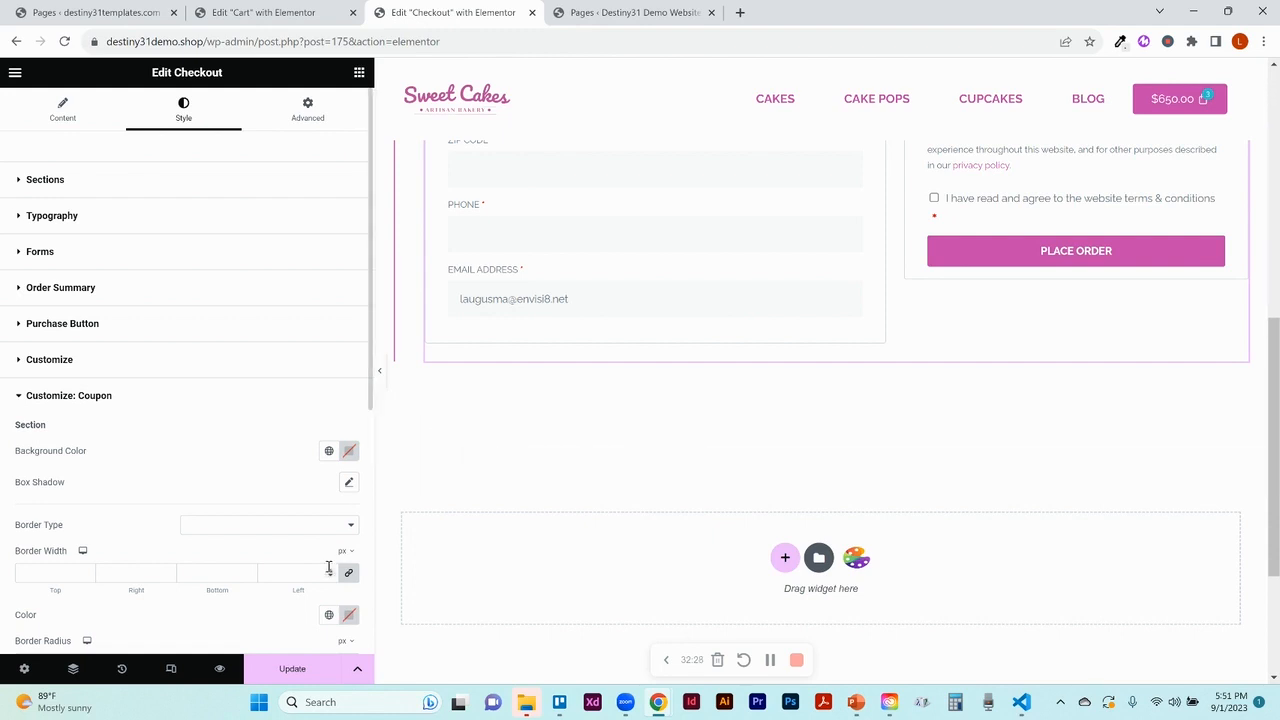
left_click(293, 670)
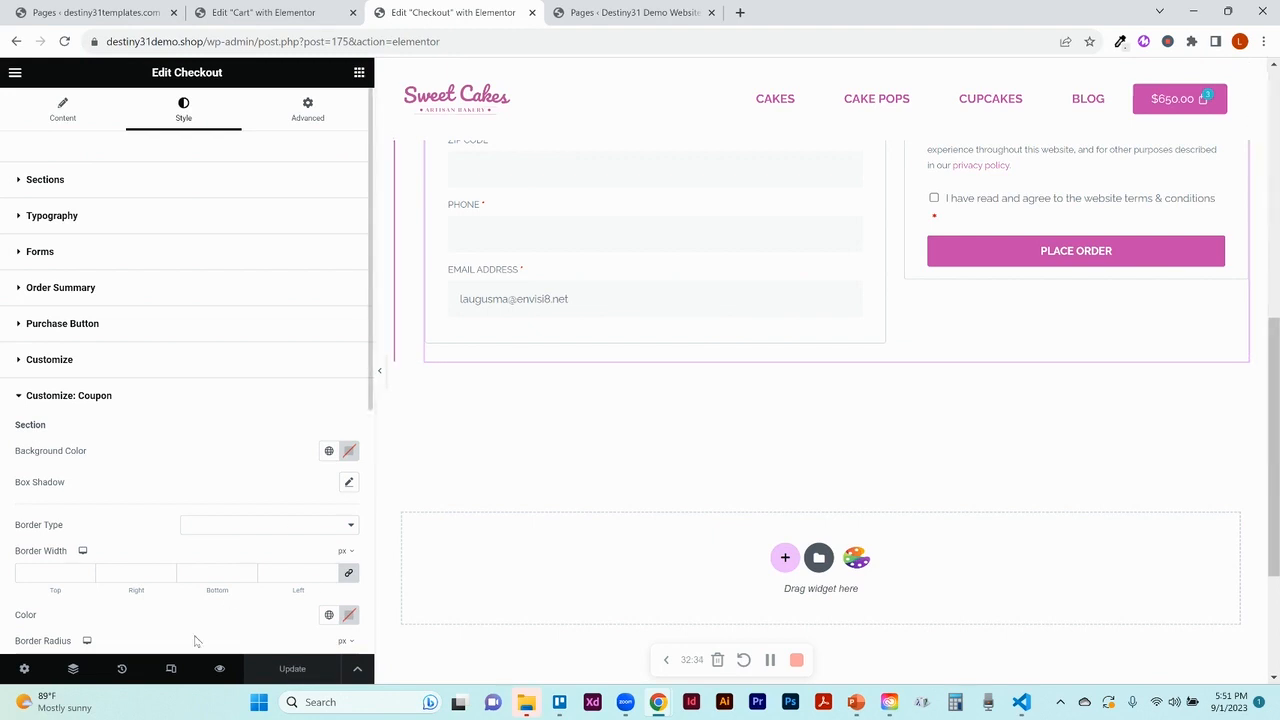
left_click(217, 668)
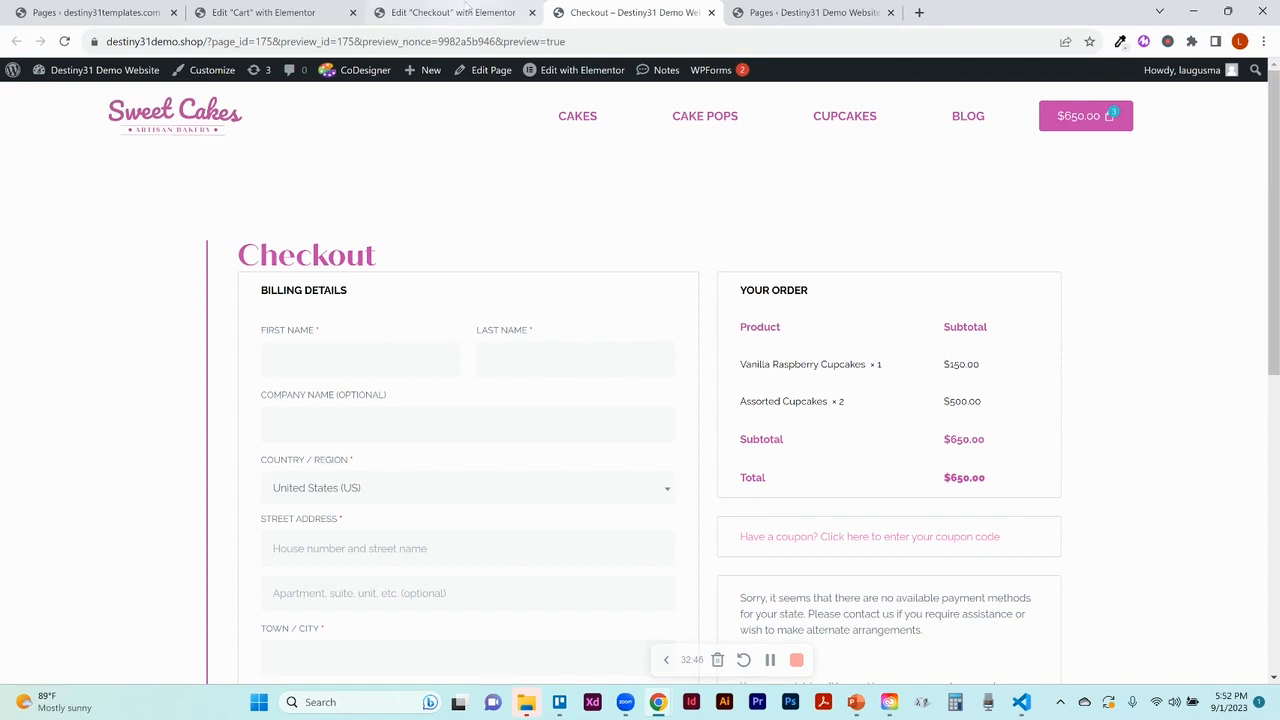
Go from the preview to WordPress Pages and edit Purchase Summary with Elementor
left_click(467, 10)
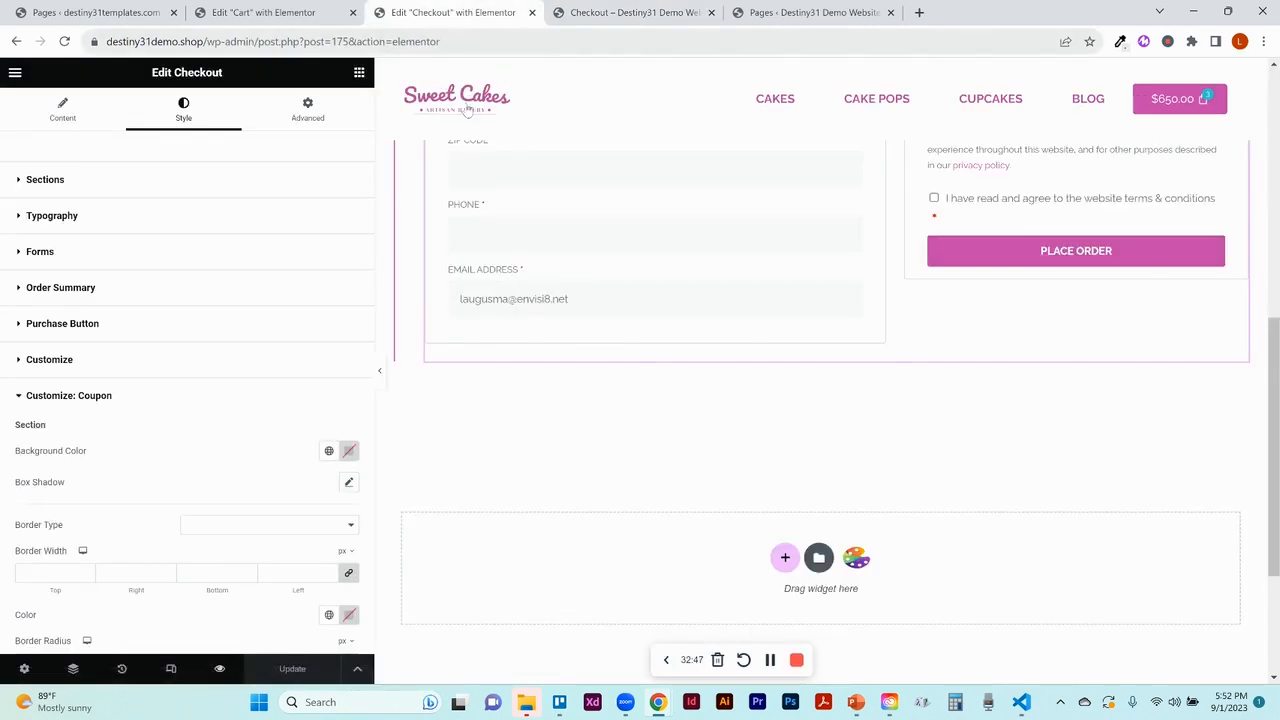
left_click(568, 12)
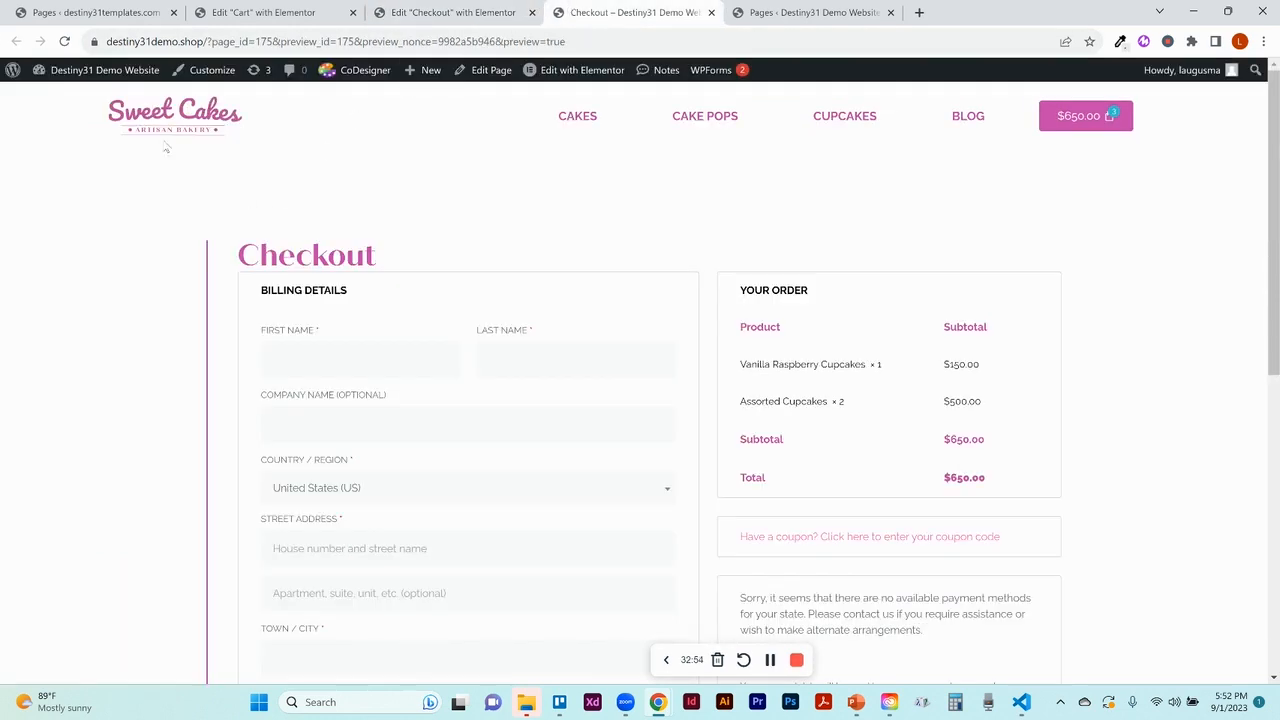
left_click(103, 92)
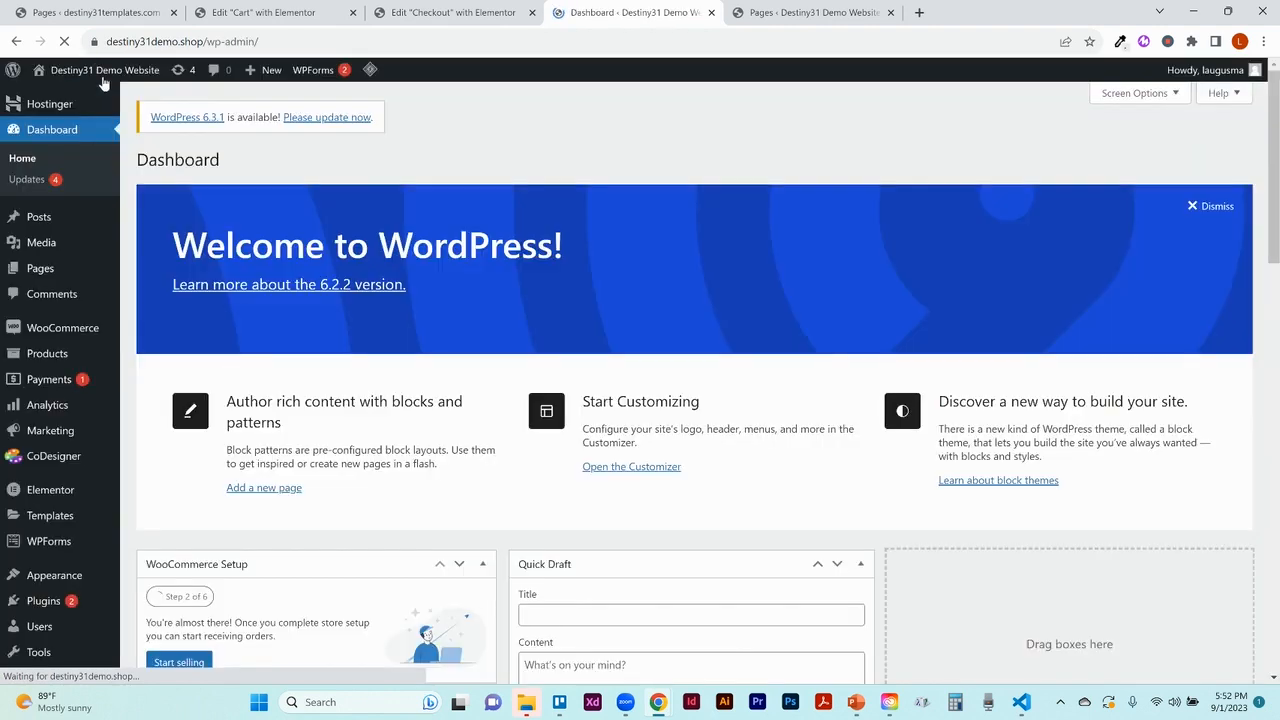
left_click(30, 268)
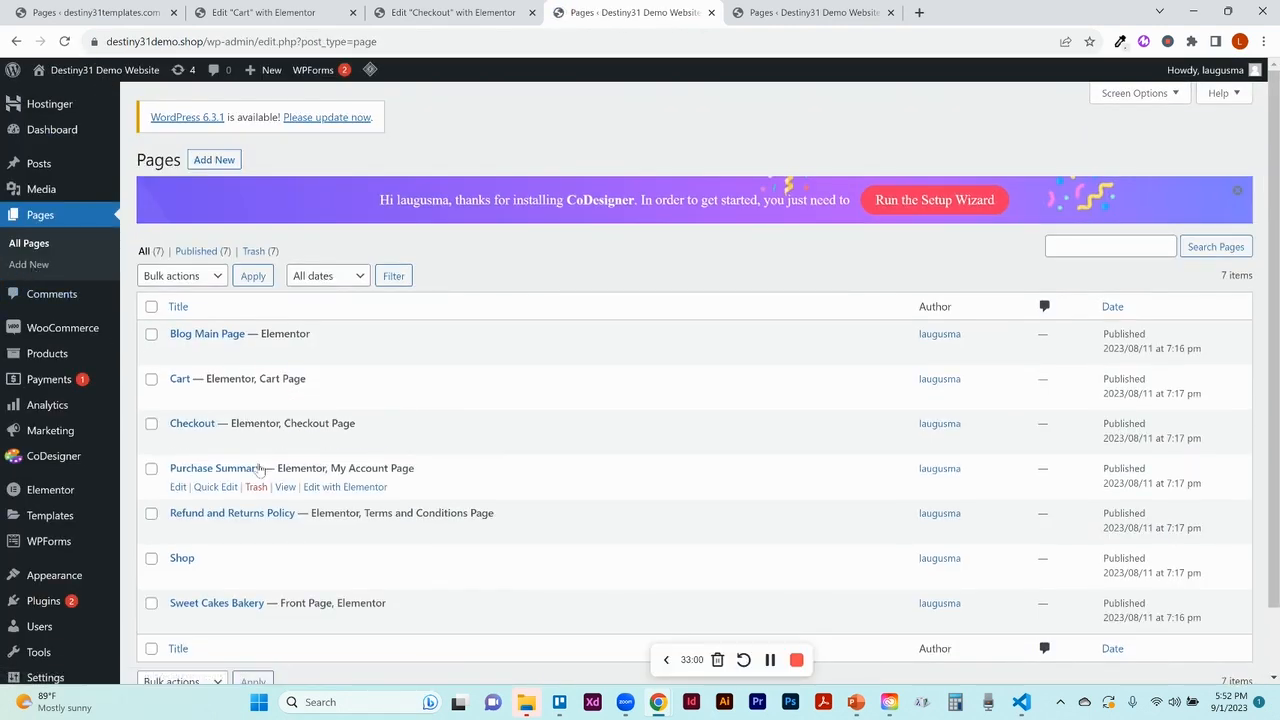
left_click(335, 491)
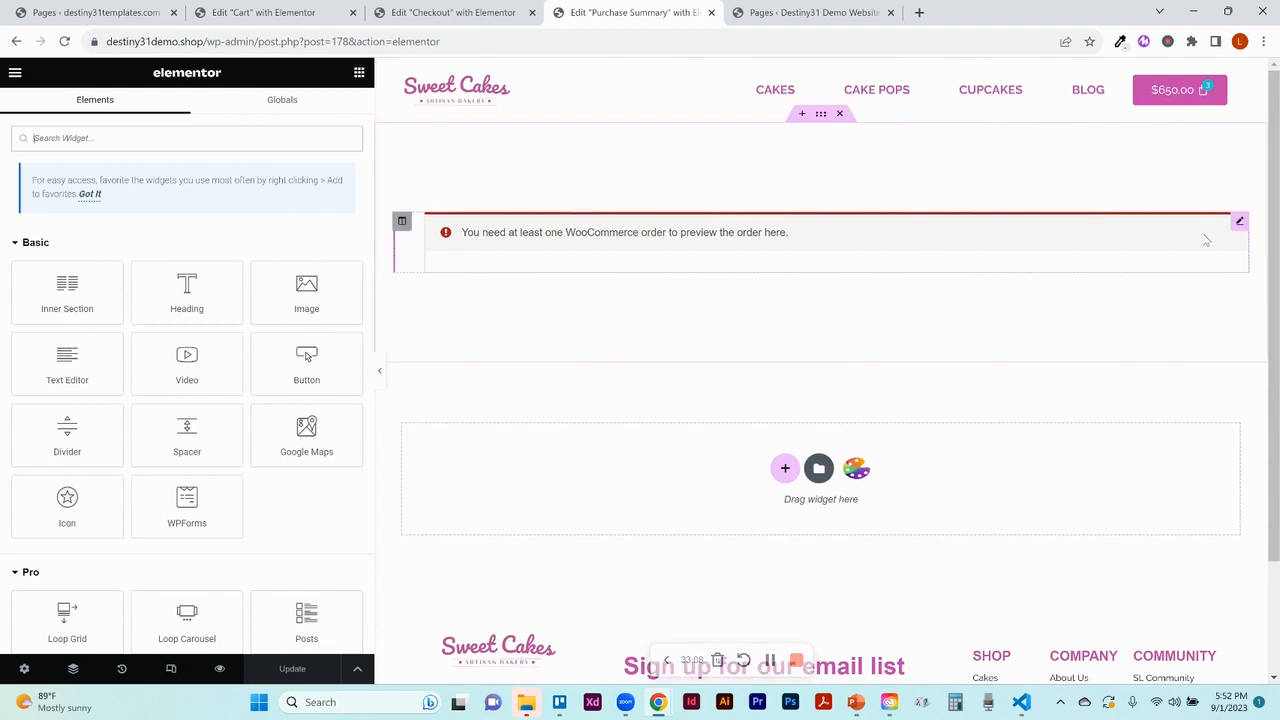
Open the Purchase Summary widget's settings in the Elementor editor
left_click(1239, 223)
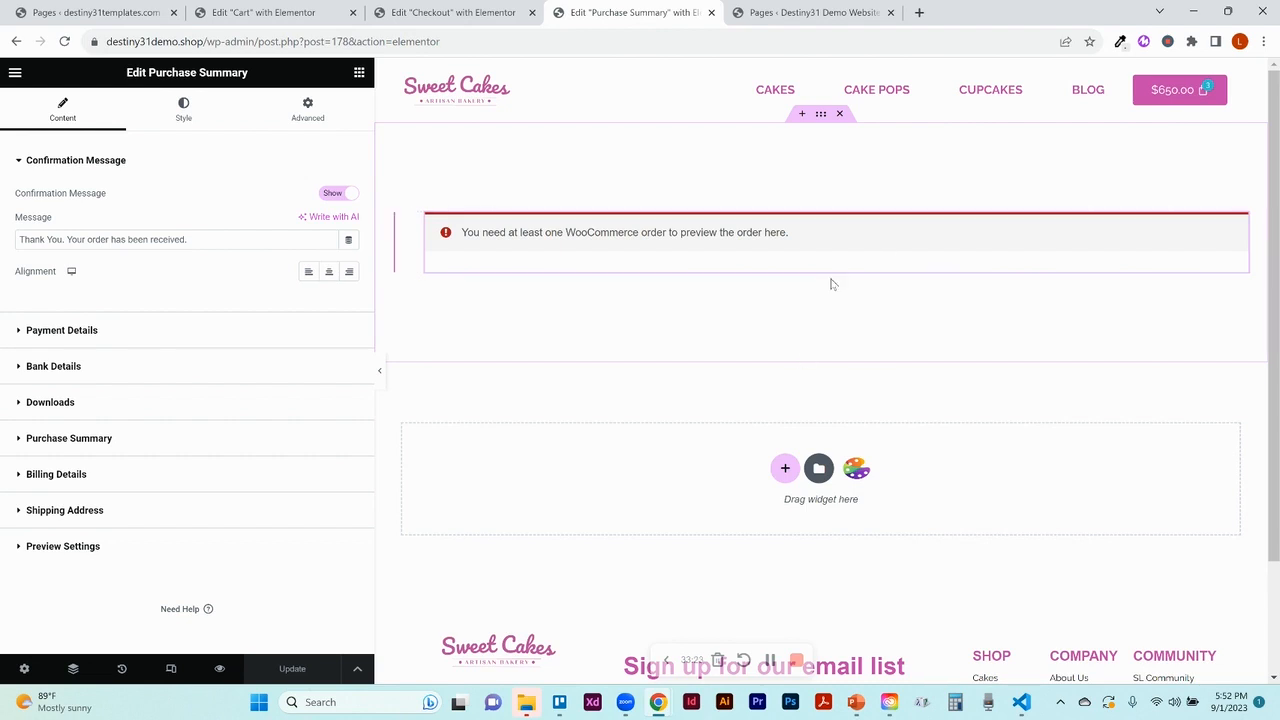
left_click(451, 28)
left_click(606, 20)
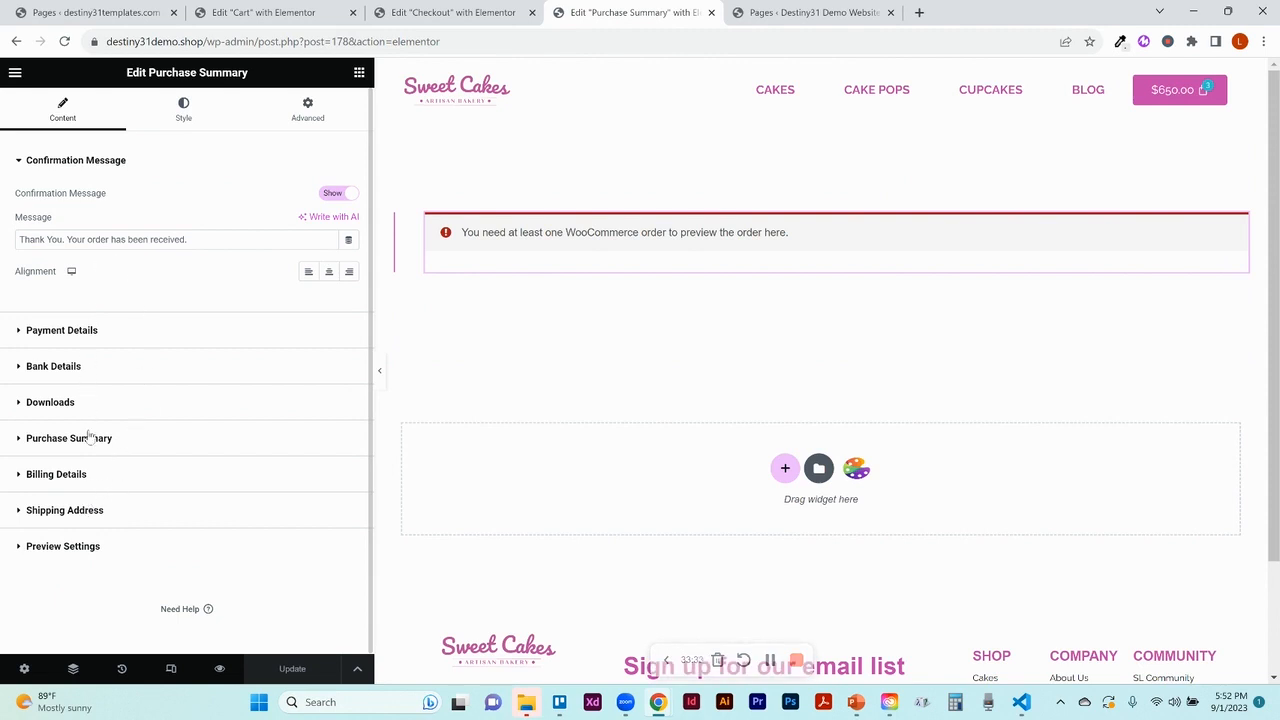
Expand Payment Details, Bank Details, Downloads and Purchase Summary content, then switch to Style
left_click(92, 333)
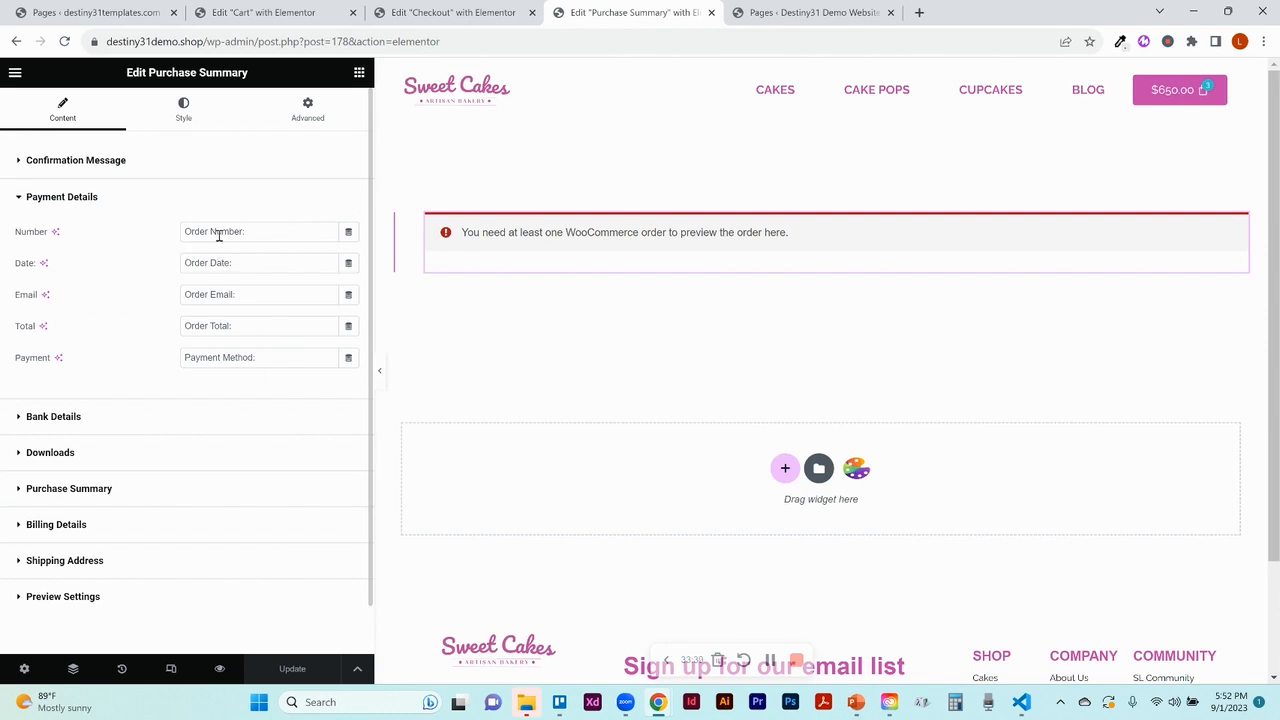
left_click(54, 416)
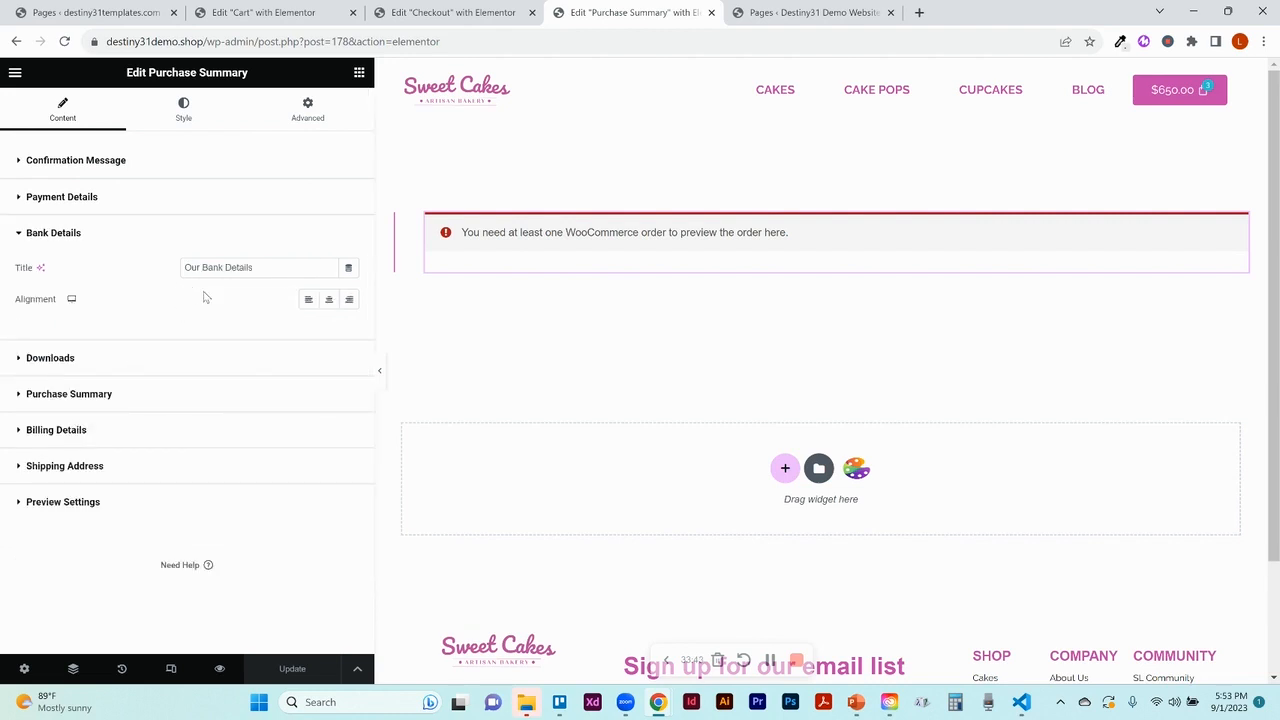
left_click(82, 362)
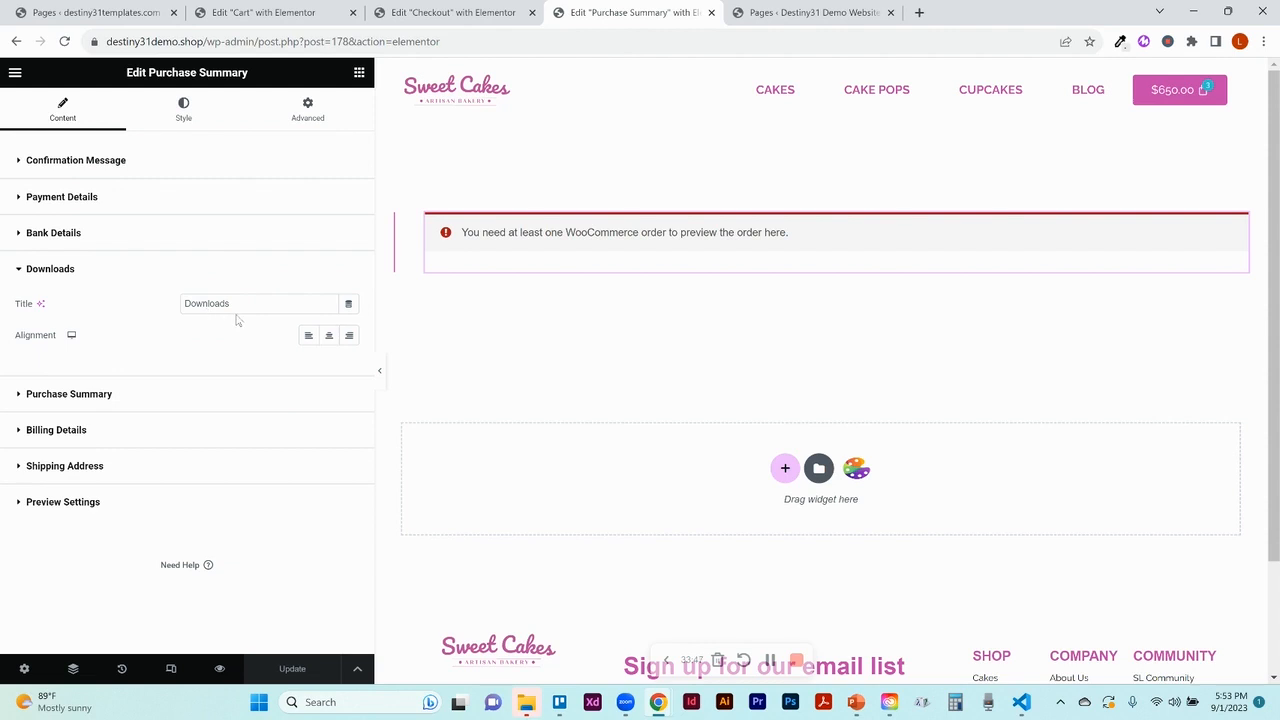
left_click(71, 396)
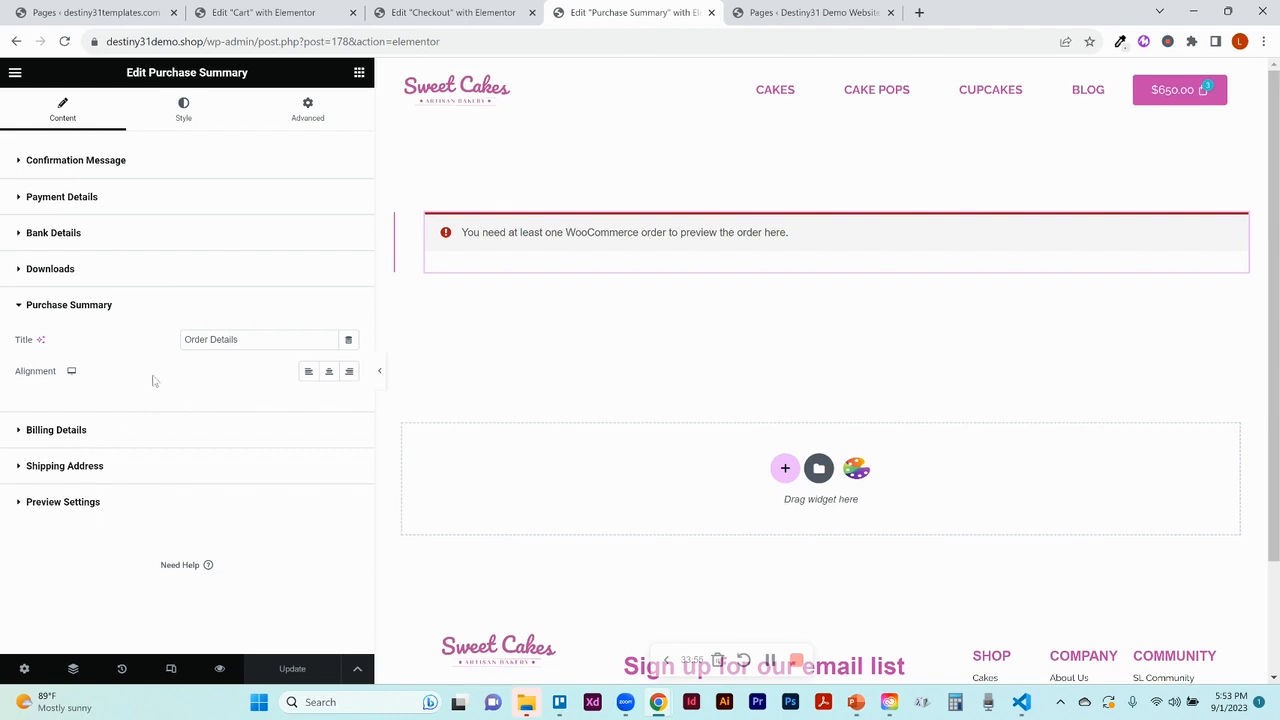
left_click(207, 122)
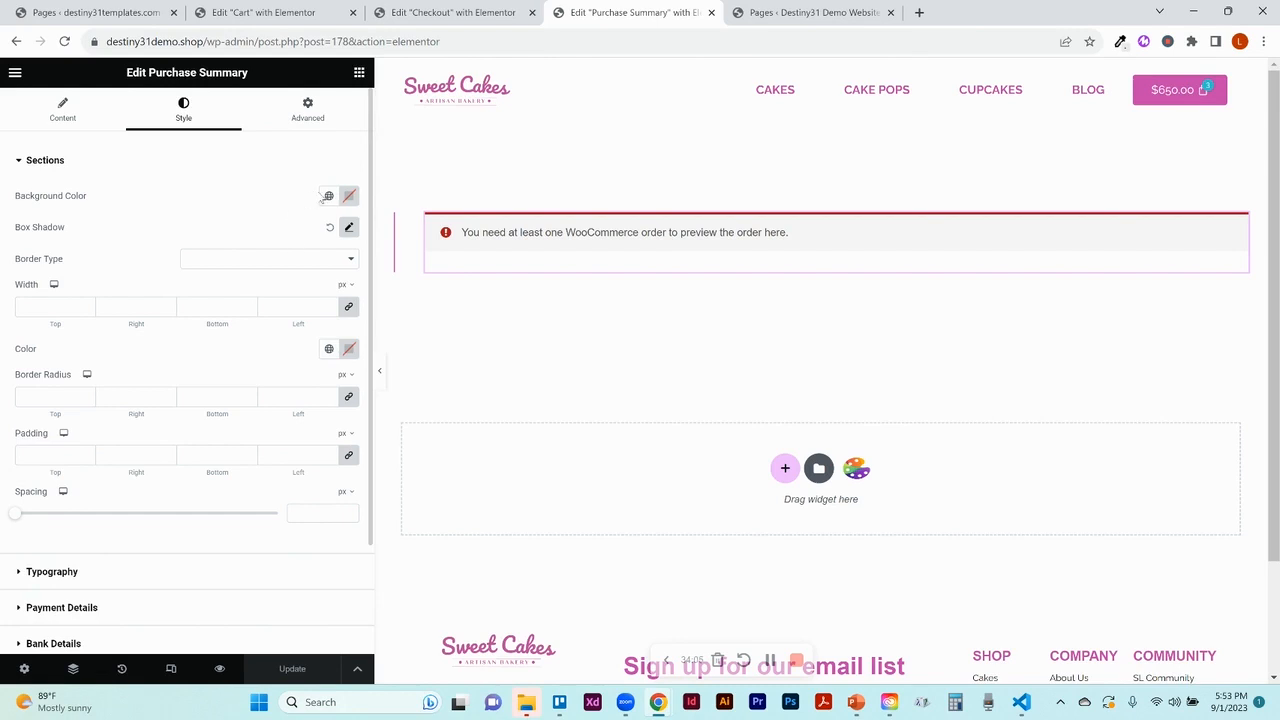
Compare against the Checkout and Cart page editors, then return to Purchase Summary
left_click(423, 14)
left_click(290, 16)
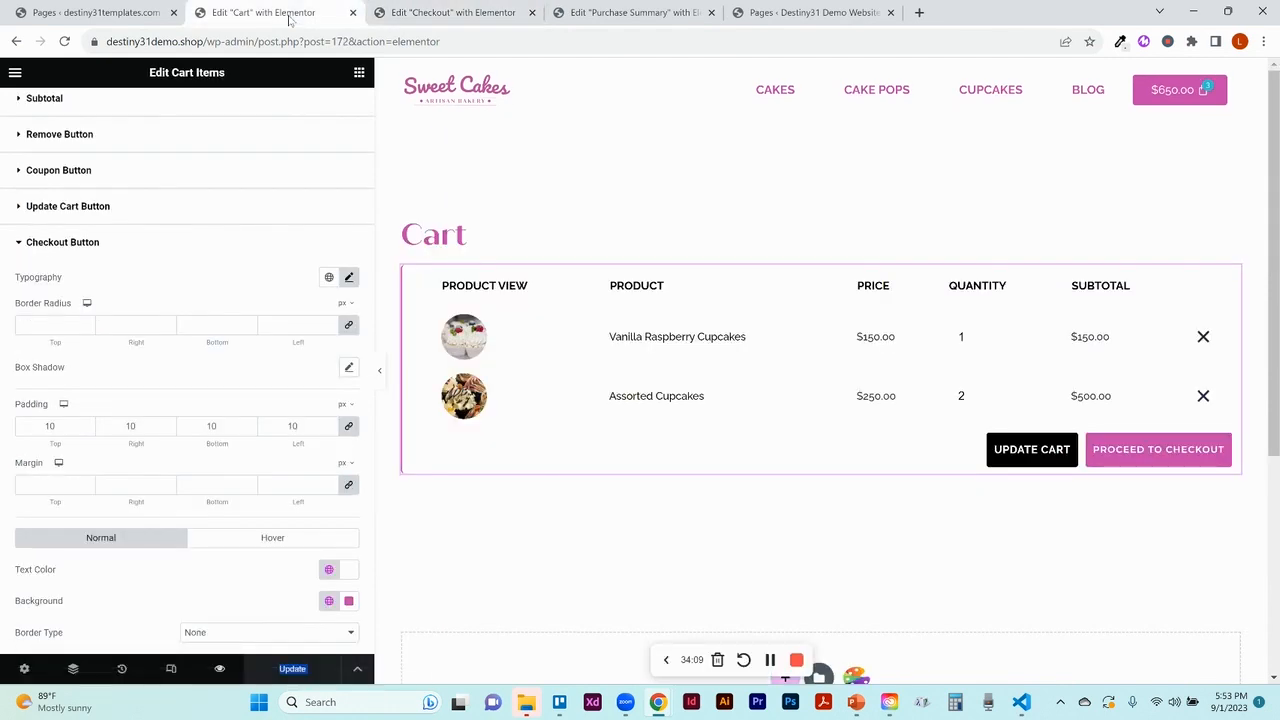
left_click(588, 13)
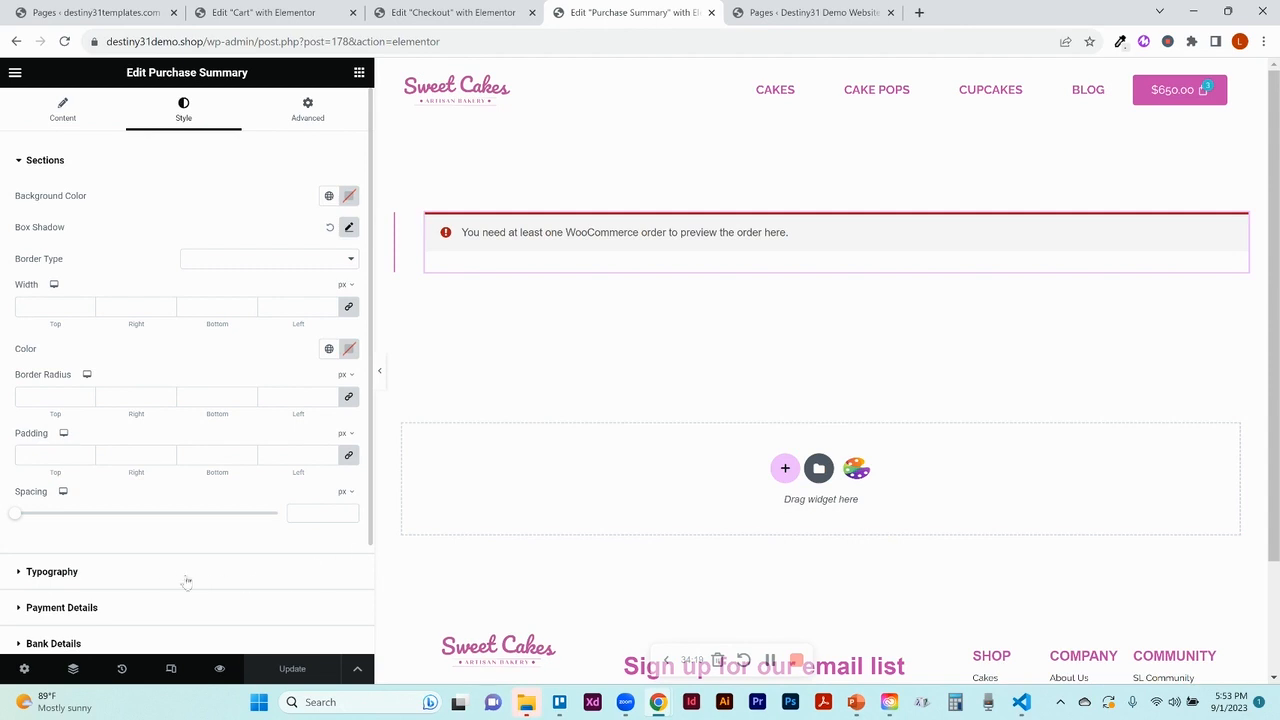
Expand Typography, Payment Details and Order Details styles, then preview the page live
left_click(52, 572)
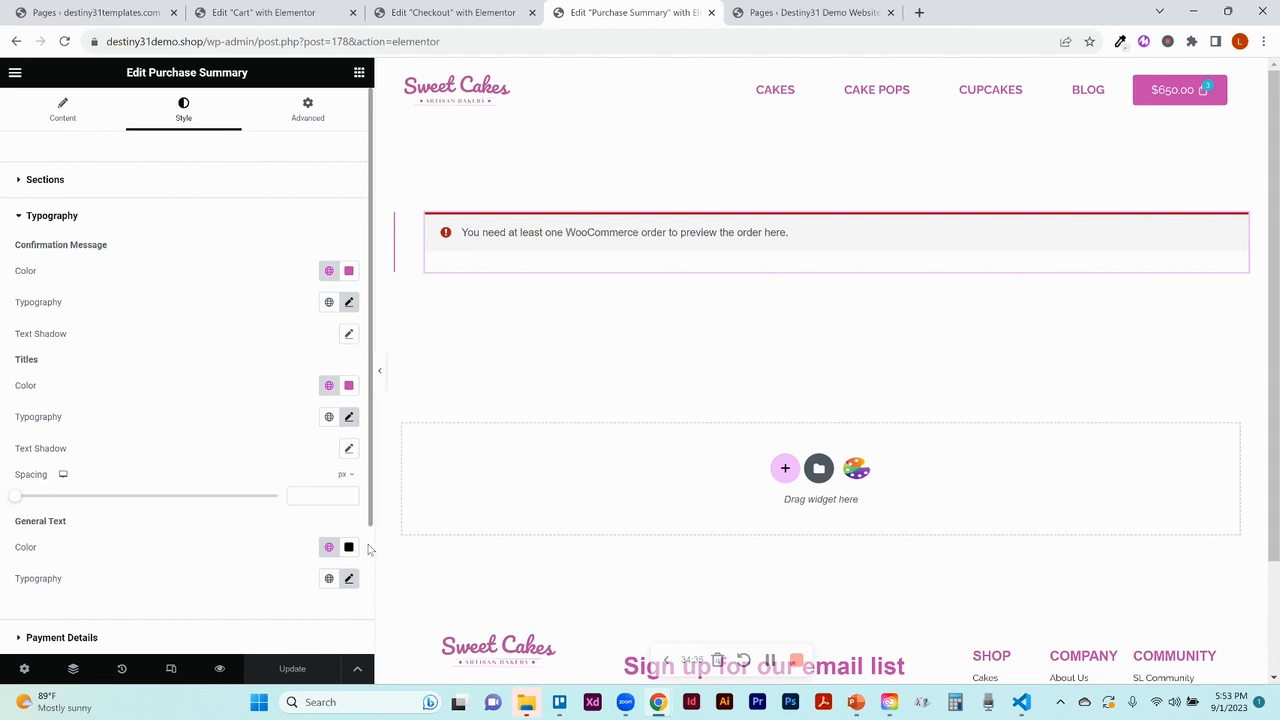
scroll(368, 549, "down", 2)
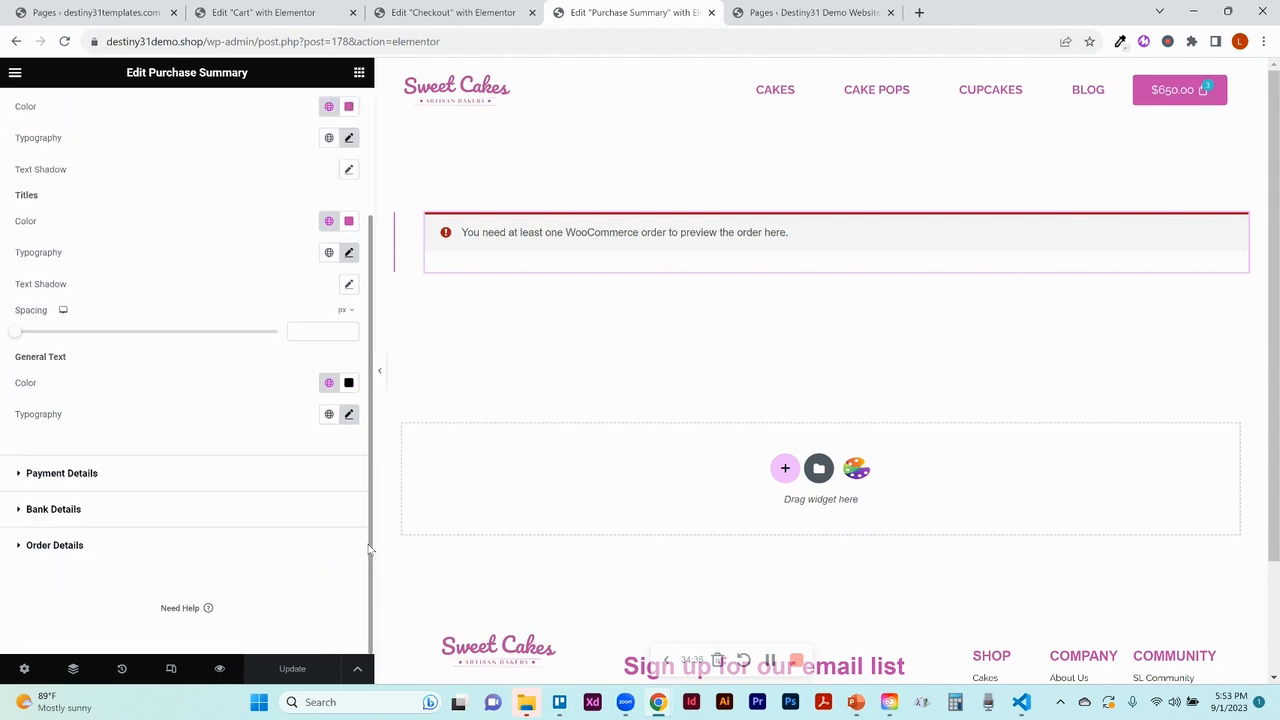
left_click(97, 476)
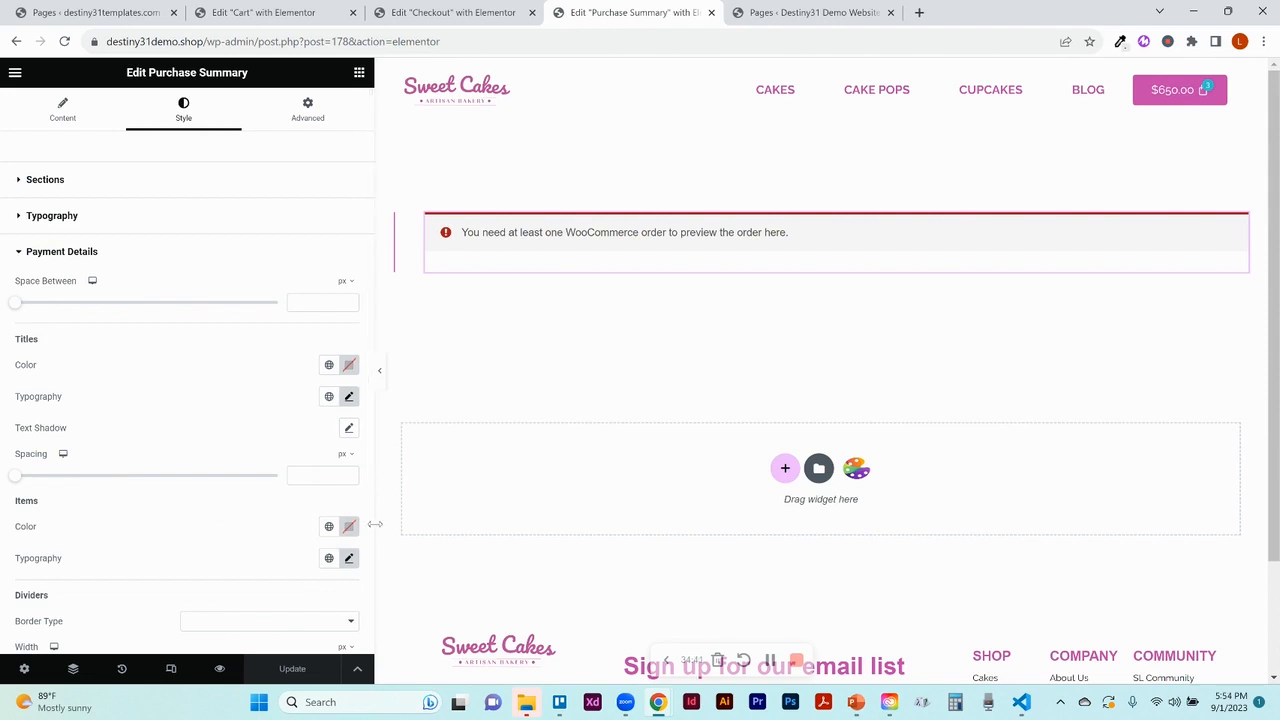
scroll(367, 540, "down", 3)
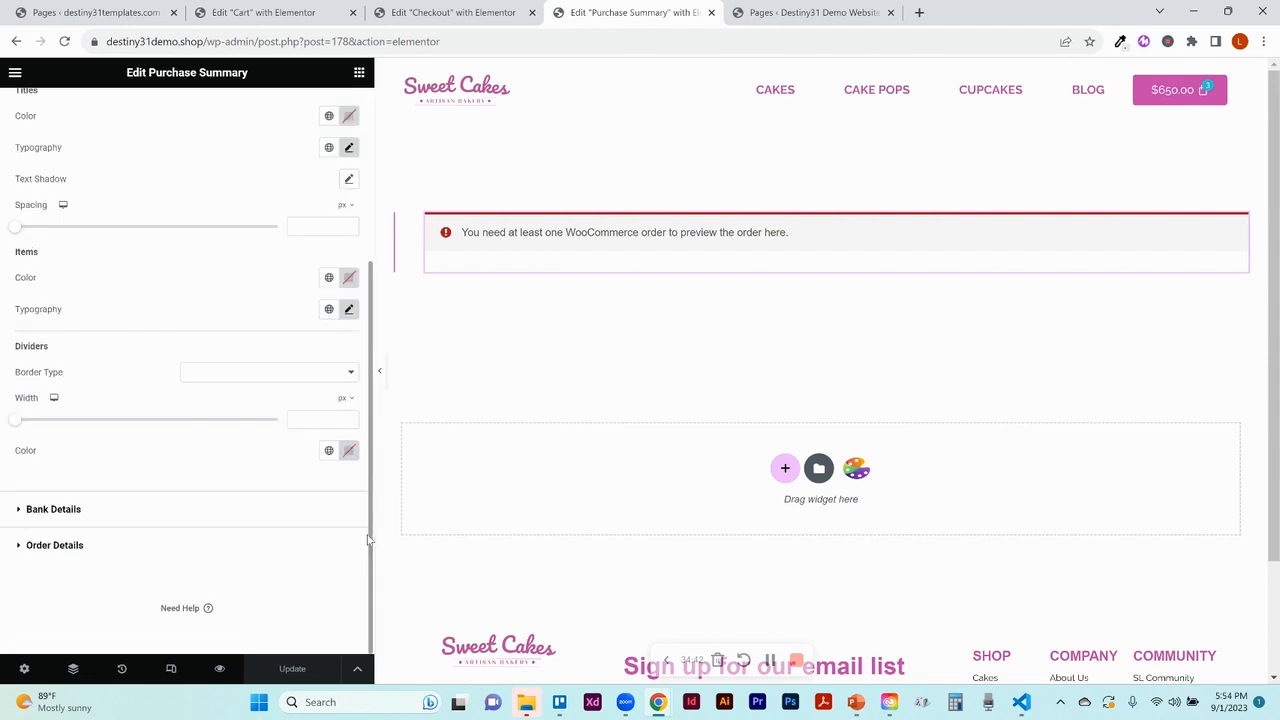
left_click(75, 546)
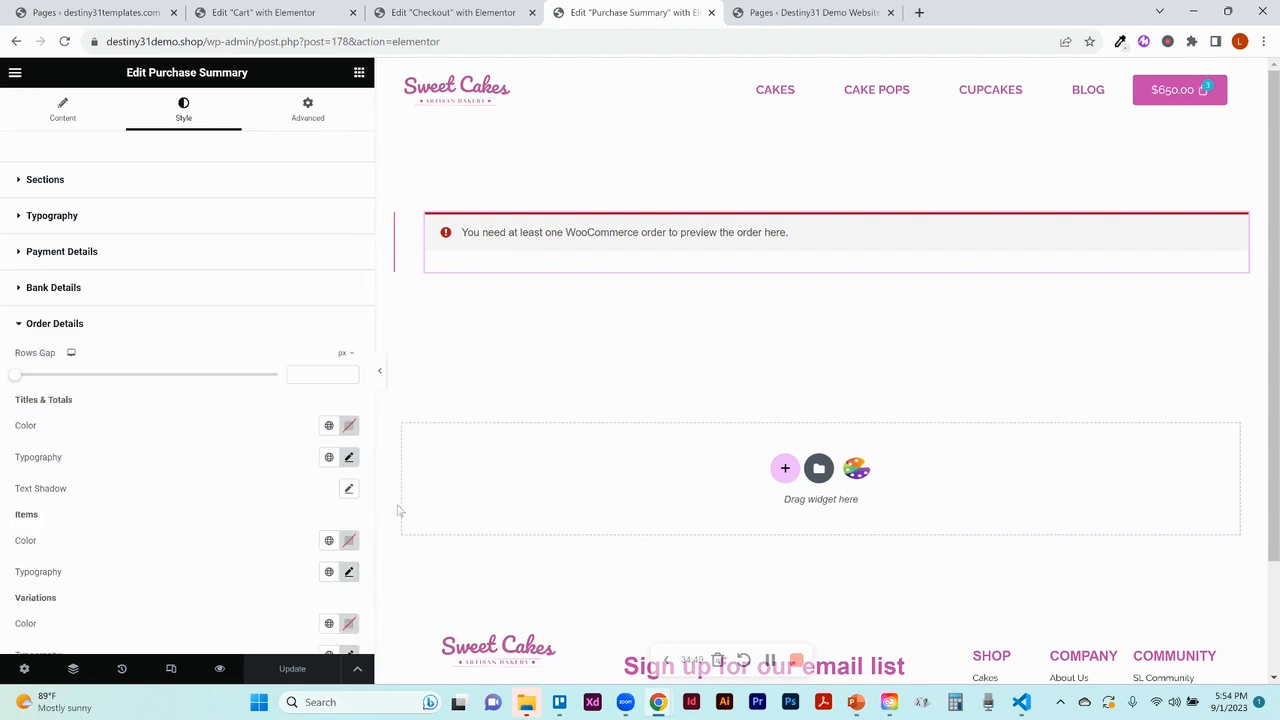
left_click(220, 670)
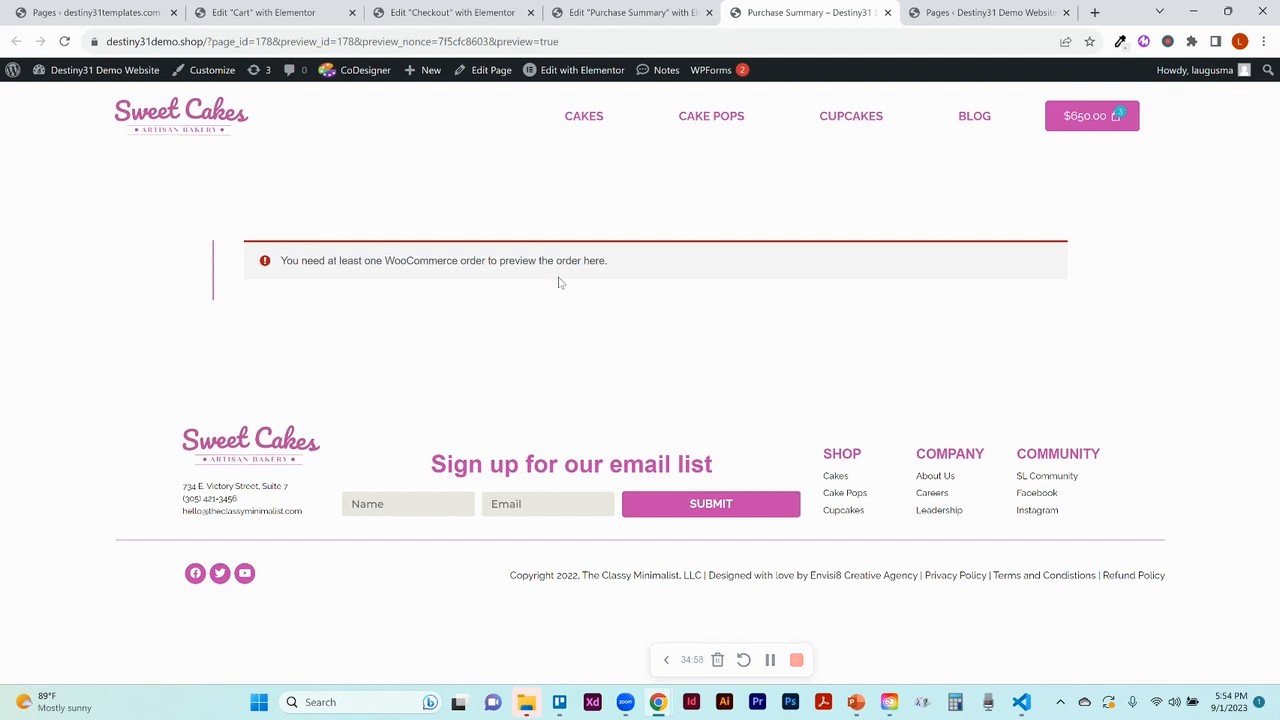
Go through the admin dashboard to Pages and edit Refund and Returns Policy with Elementor
left_click(106, 80)
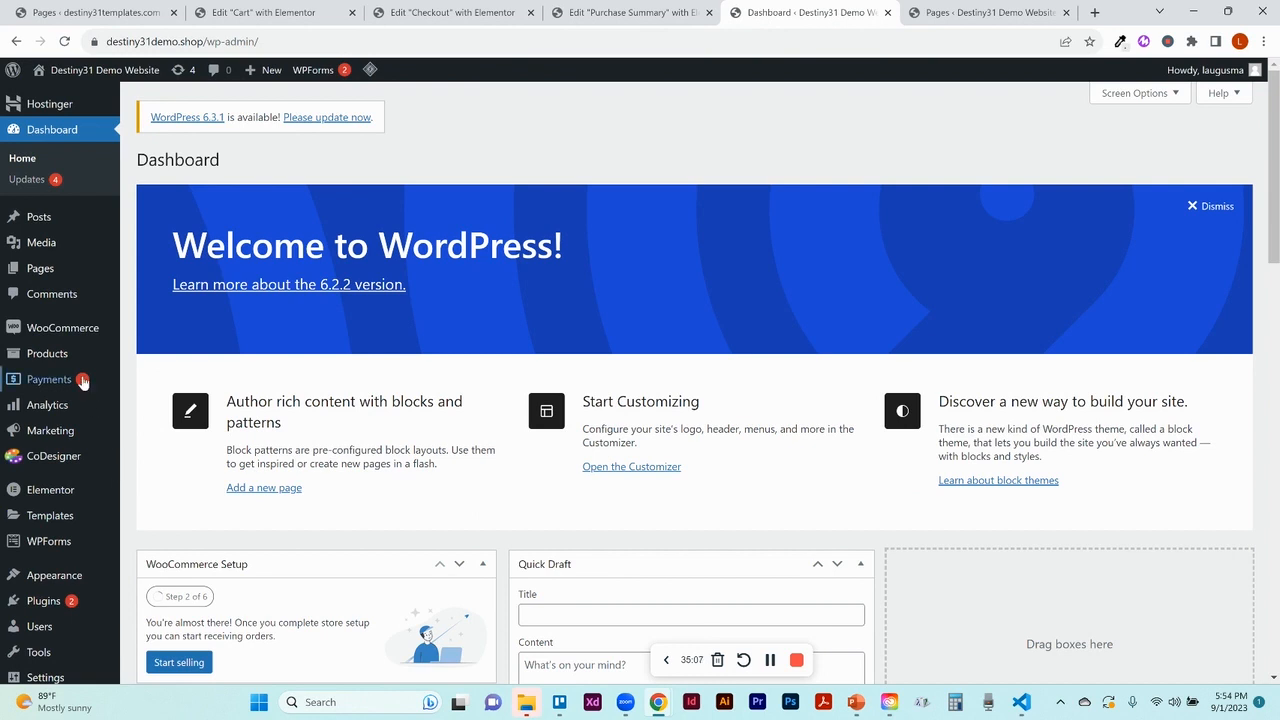
mouse_move(55, 357)
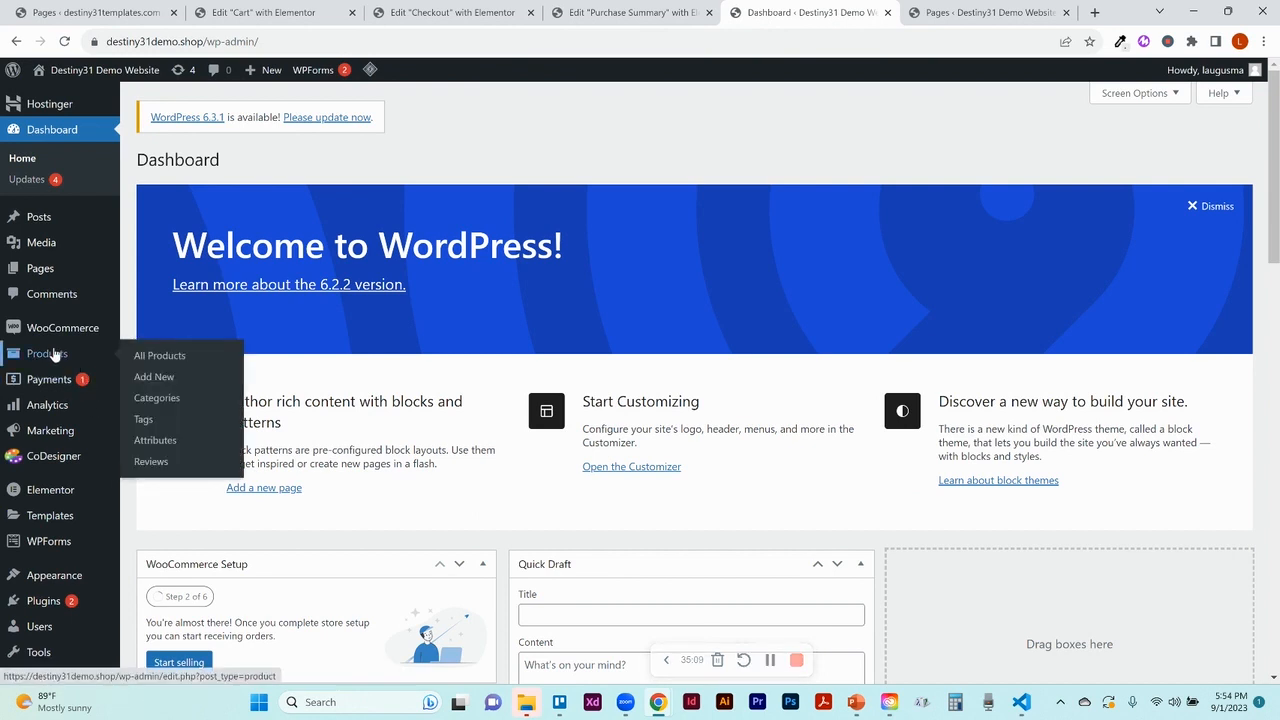
left_click(40, 268)
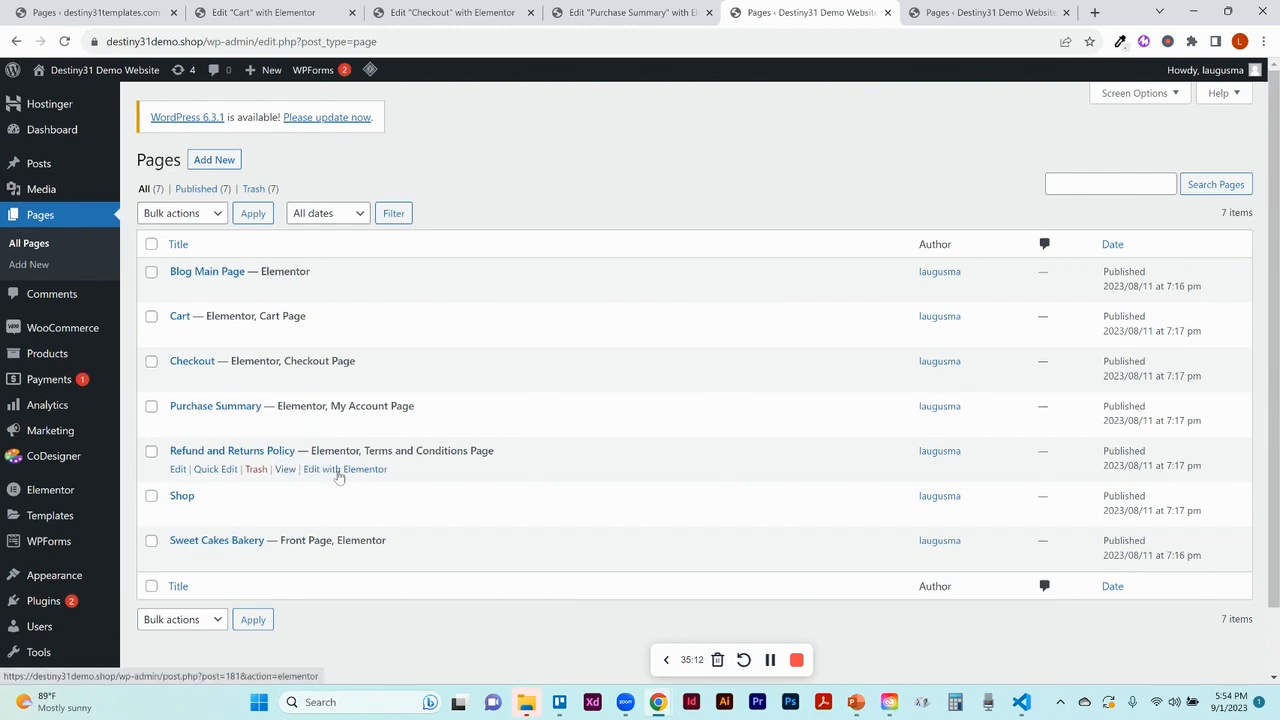
left_click(339, 474)
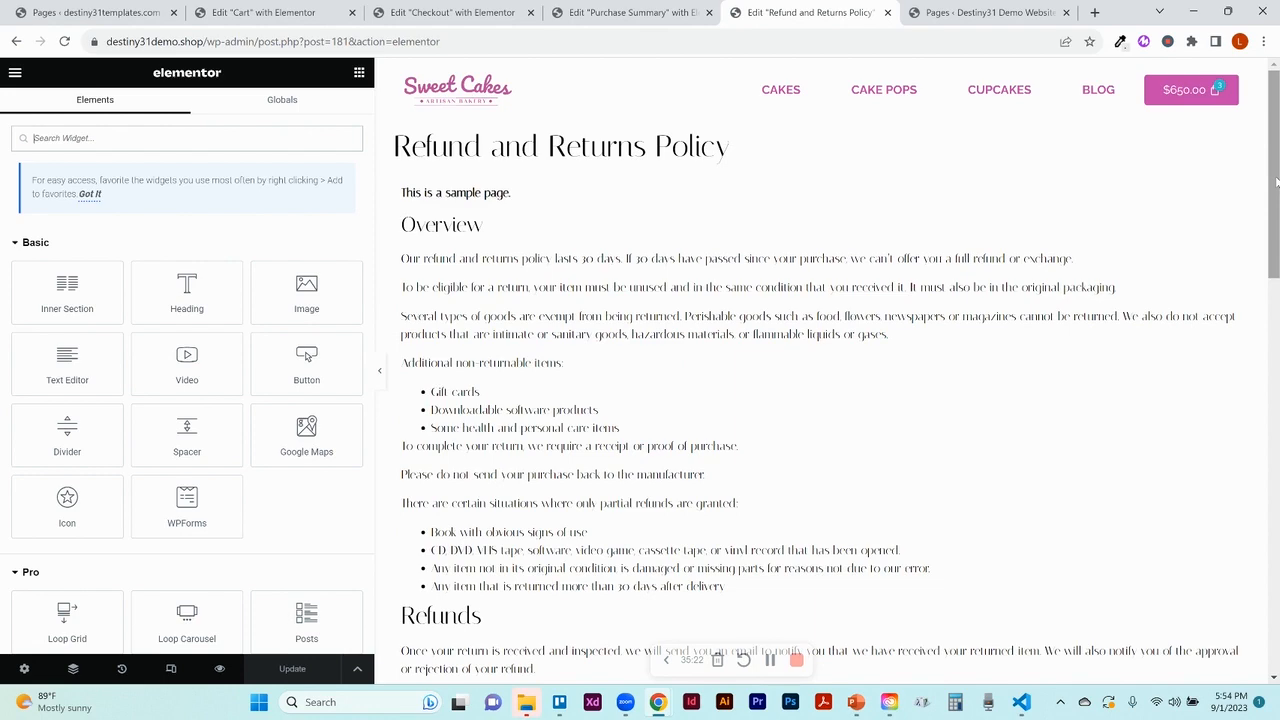
Look over the sample policy text, then open Page Settings
left_click_drag(1276, 181, 1278, 147)
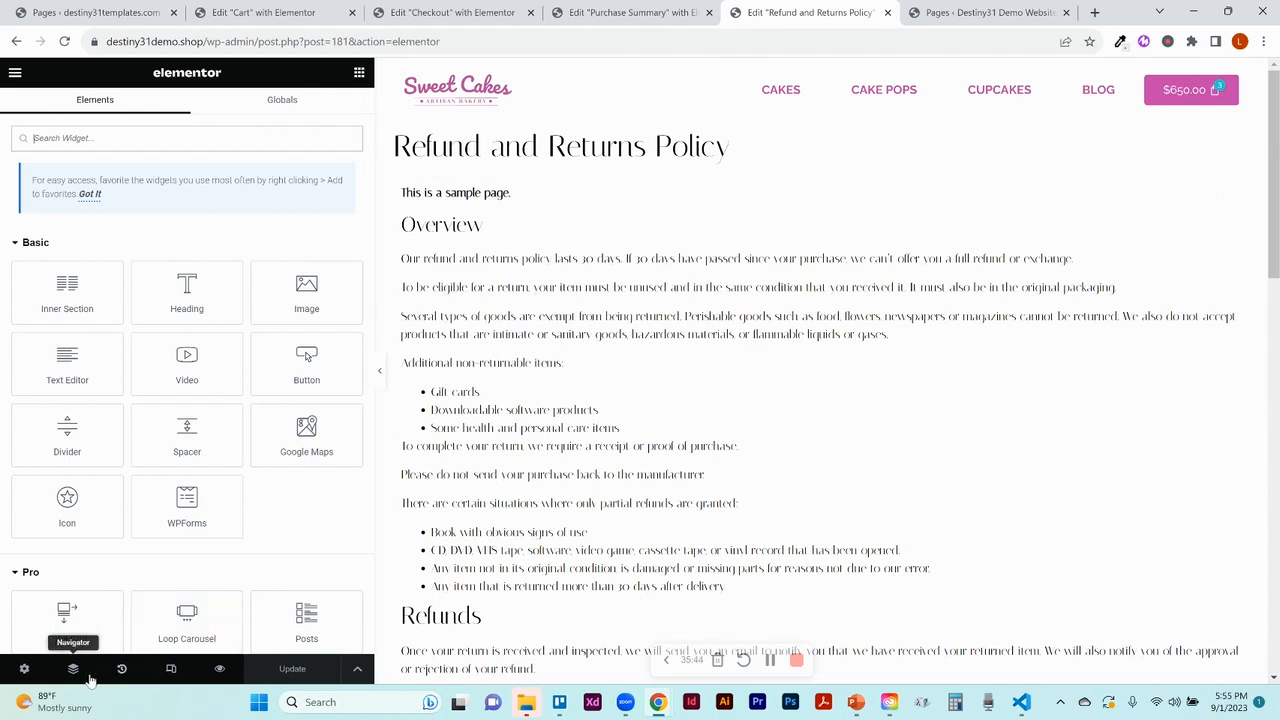
left_click(24, 670)
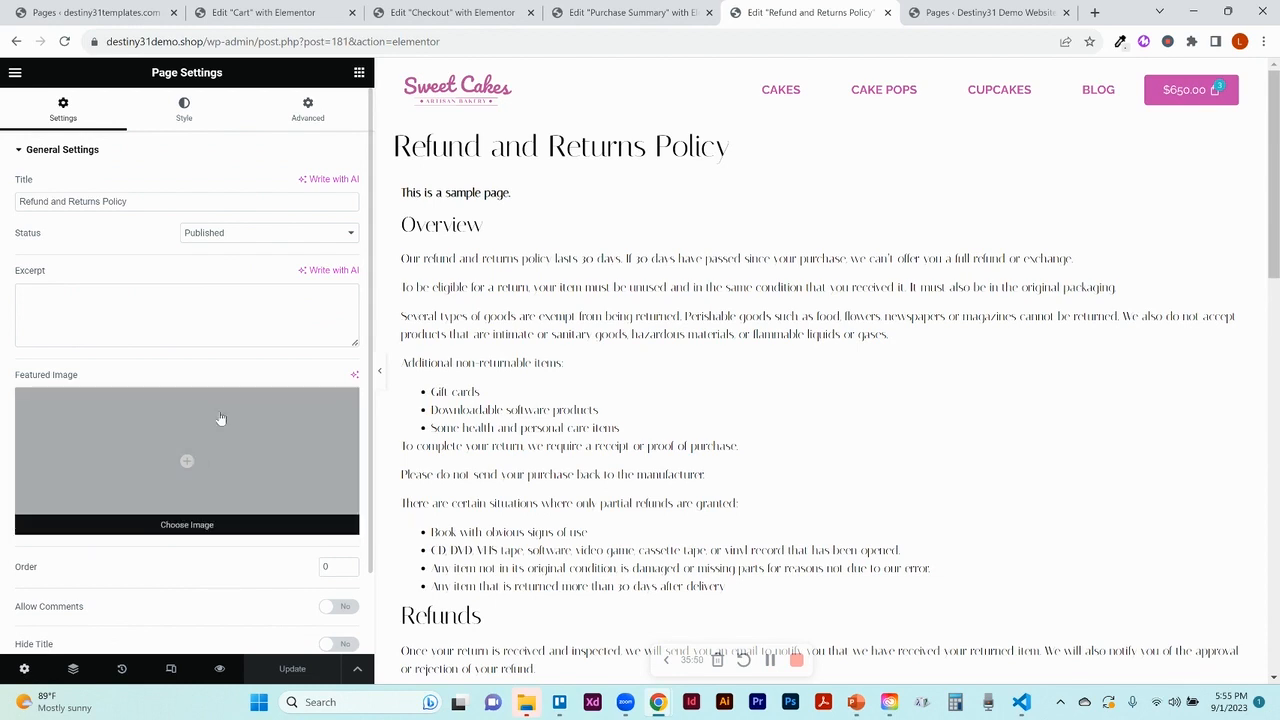
Switch the page layout to Elementor Full Width, then drop a Heading widget above the policy text
scroll(294, 580, "down", 1)
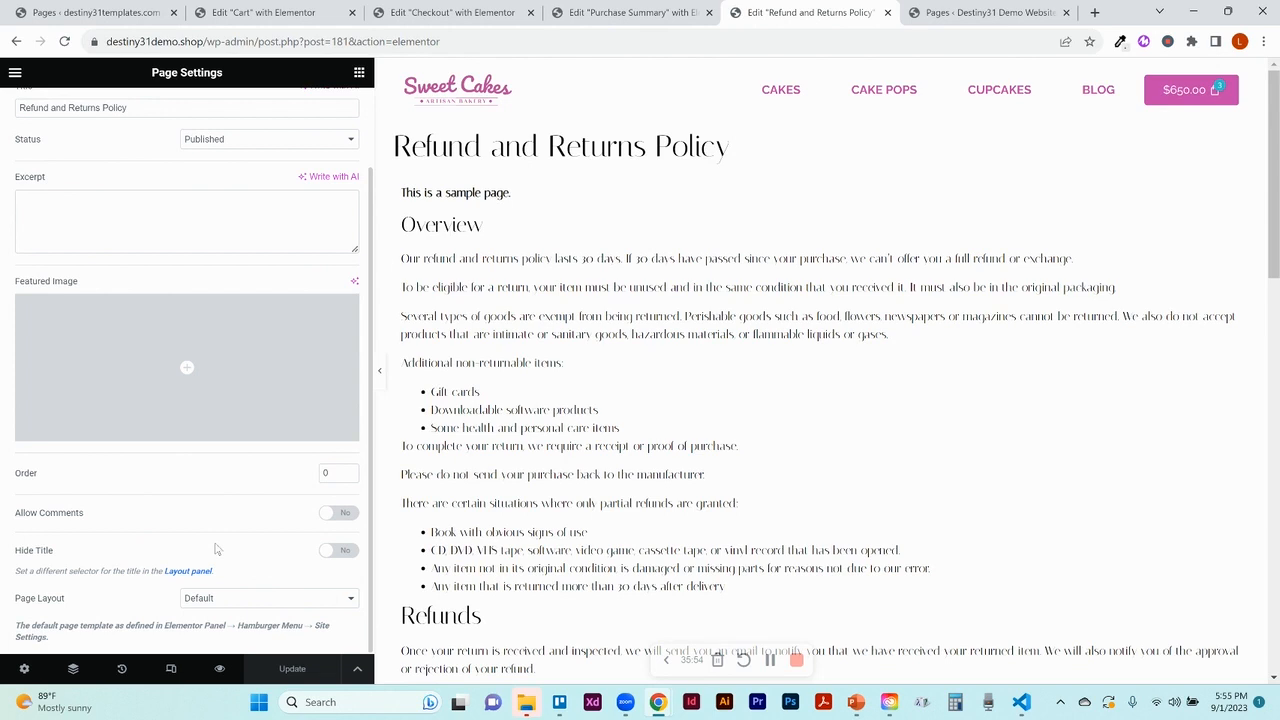
left_click(234, 603)
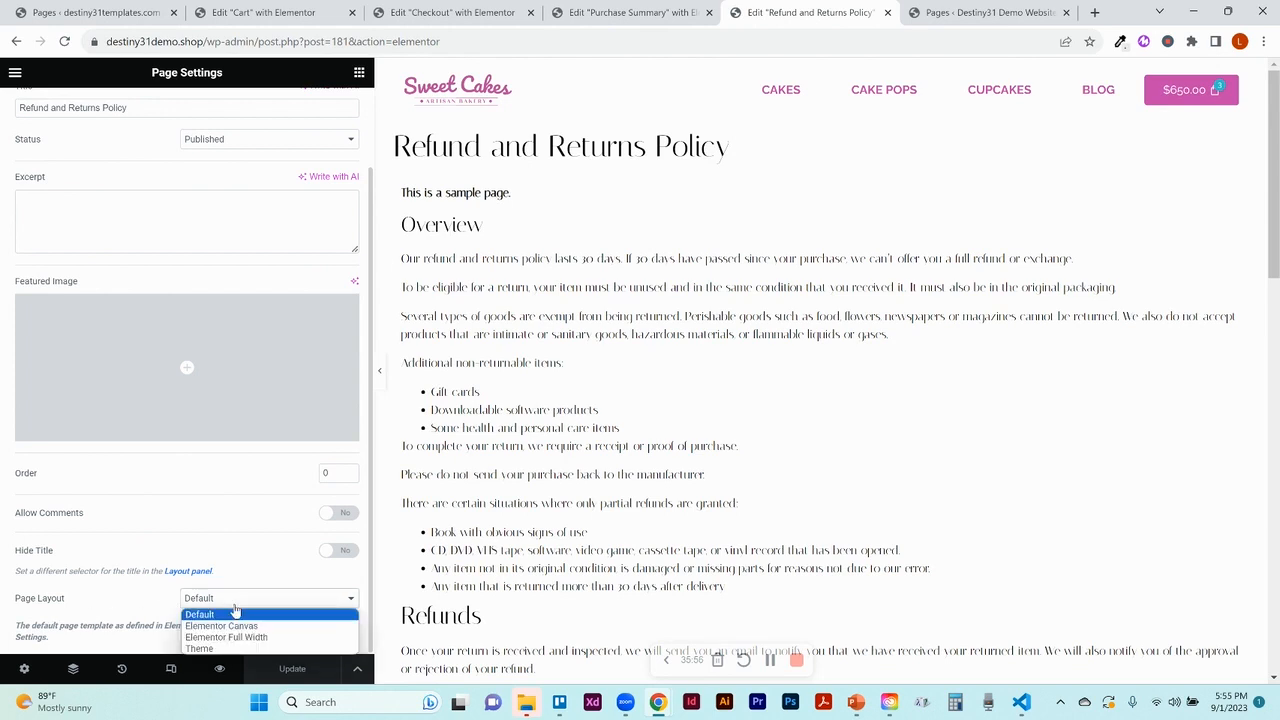
left_click(234, 637)
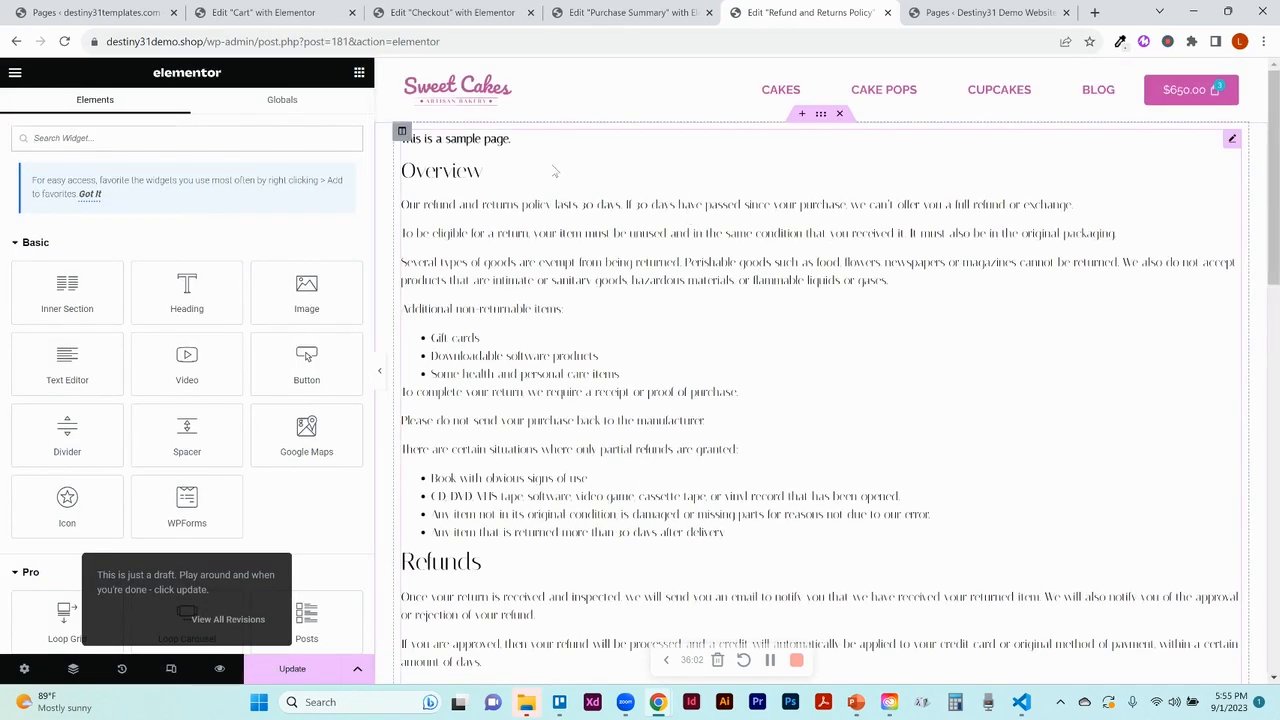
left_click(357, 79)
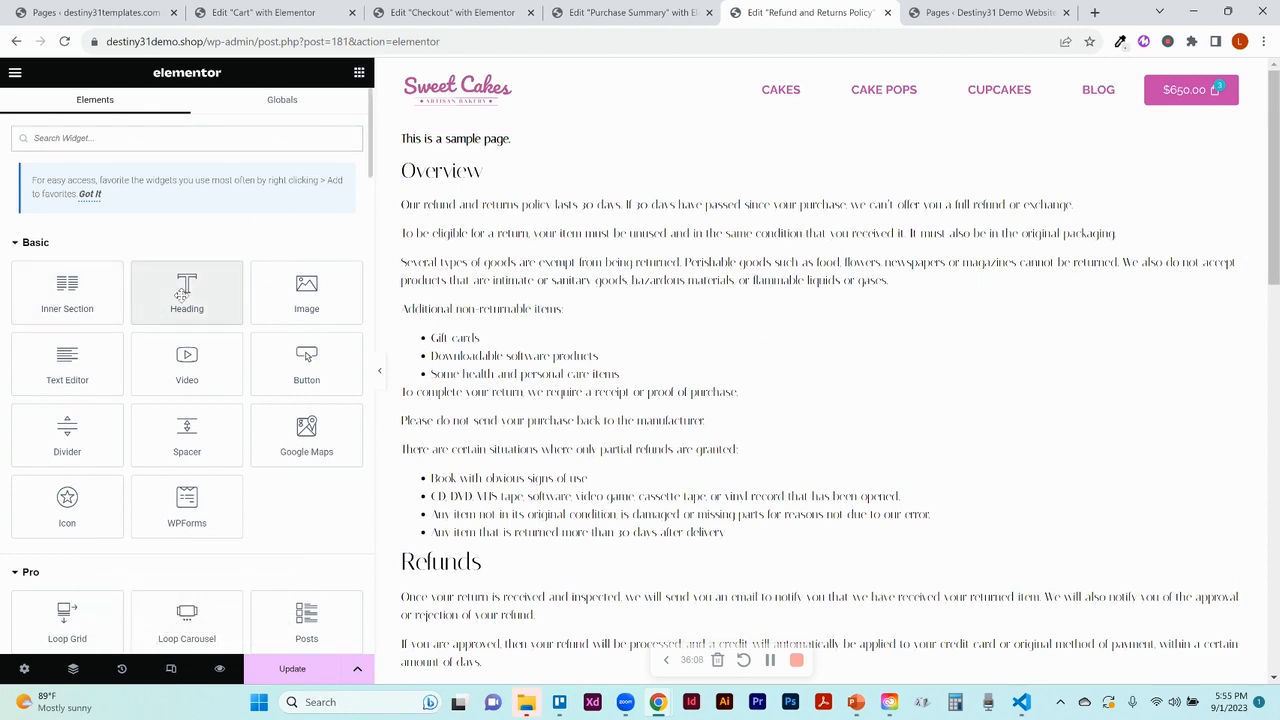
left_click_drag(181, 295, 443, 147)
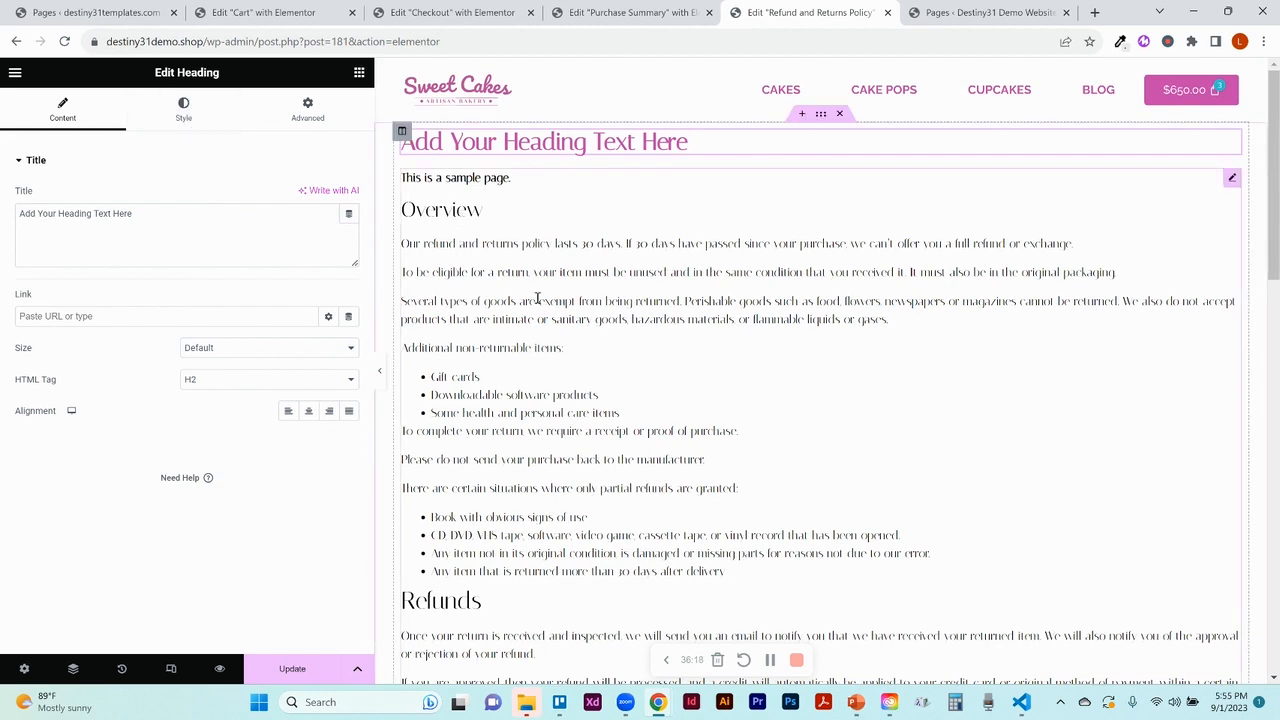
Set the policy page's Text Editor typography font family to Raleway
left_click(1231, 177)
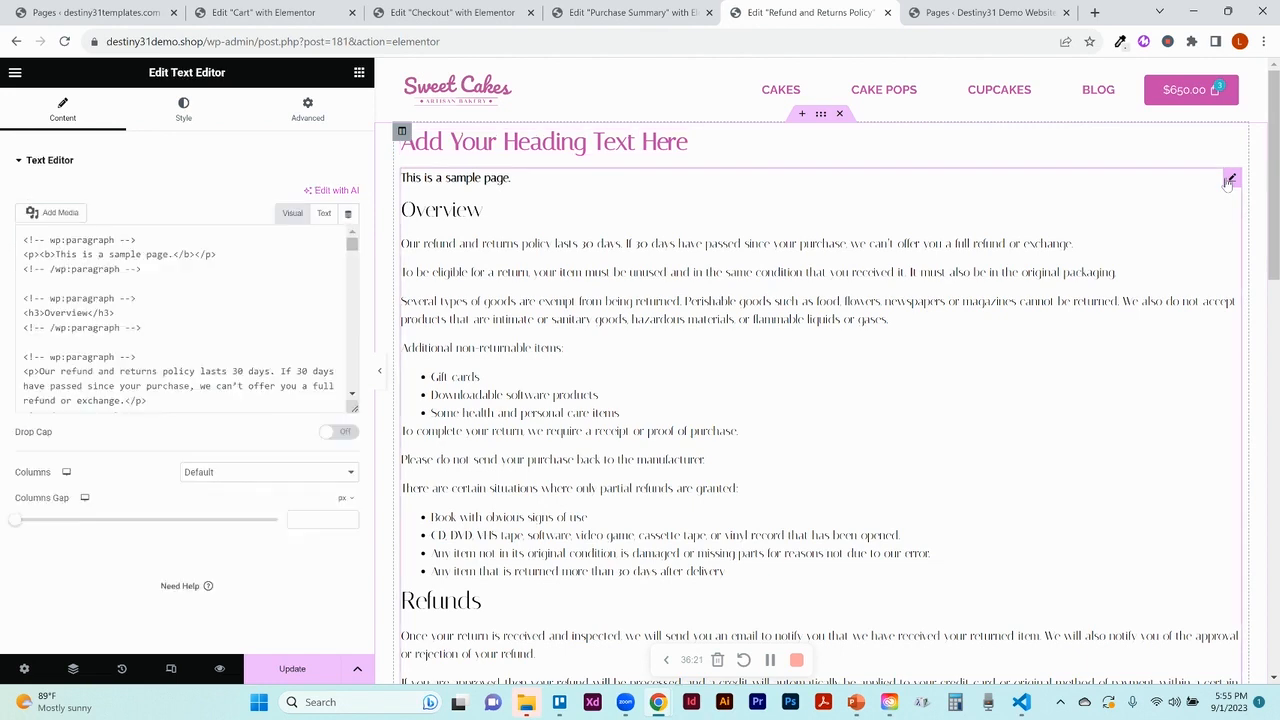
left_click(190, 114)
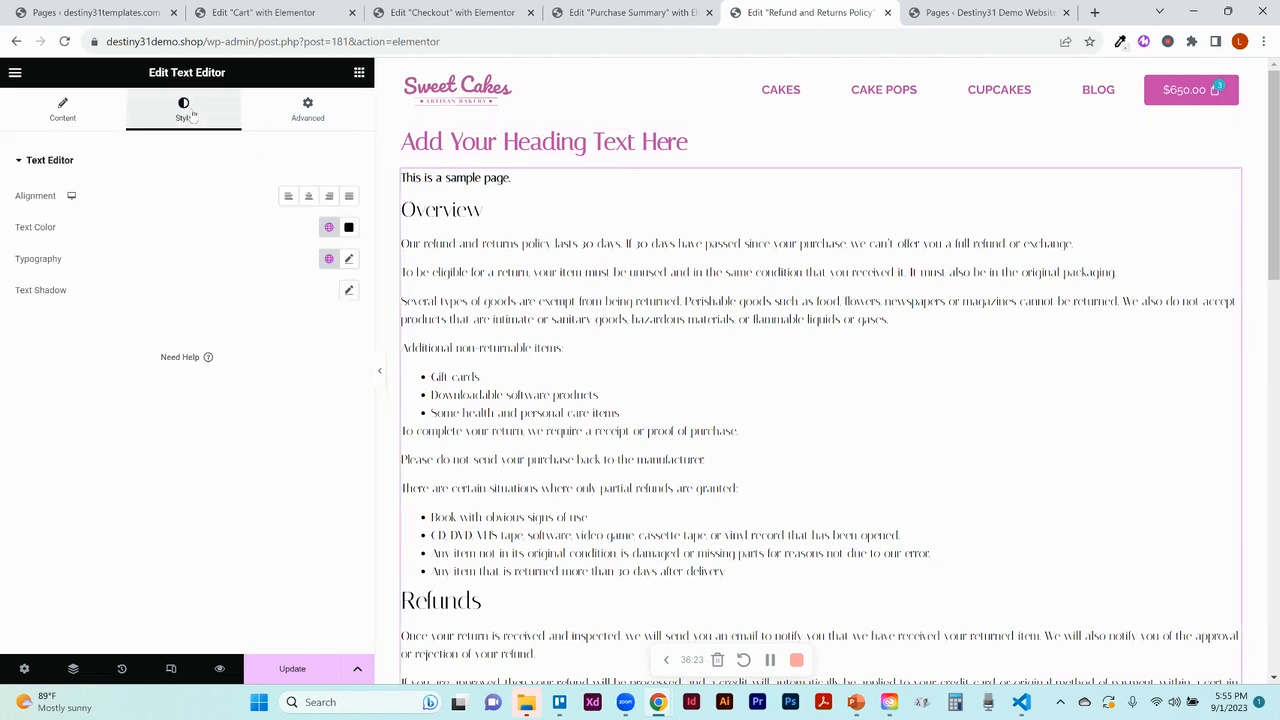
left_click(347, 260)
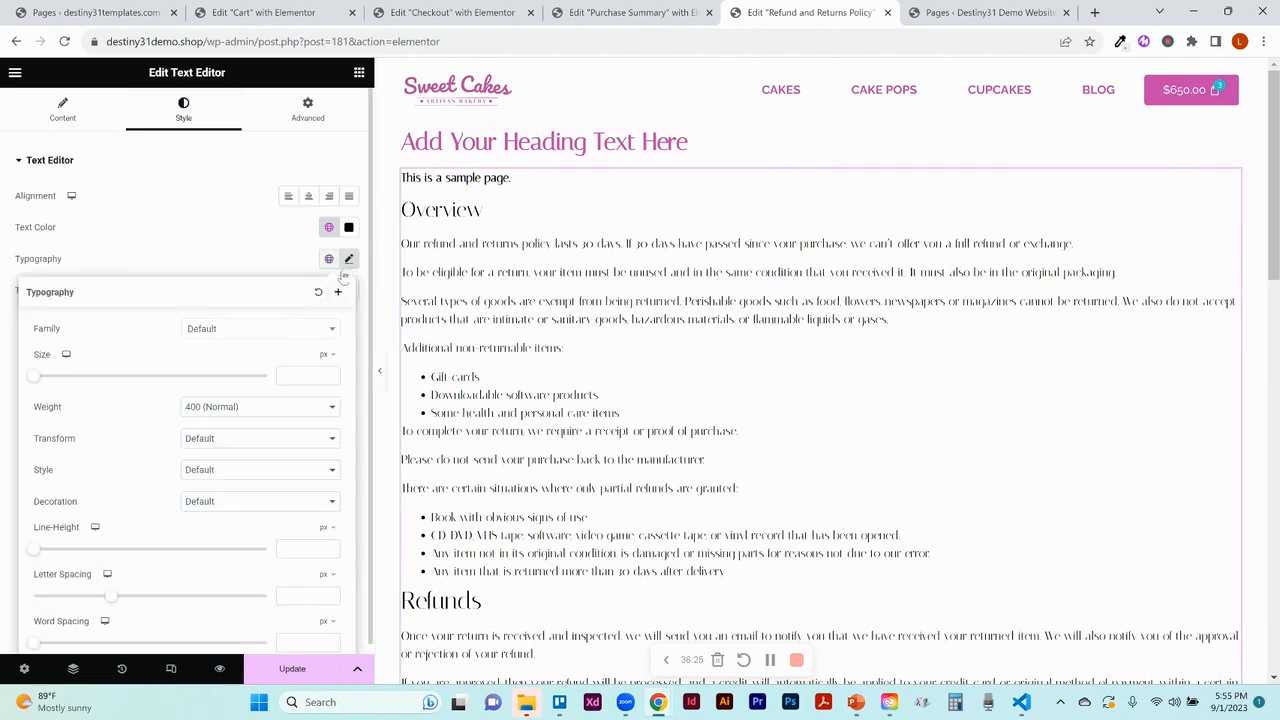
left_click(295, 329)
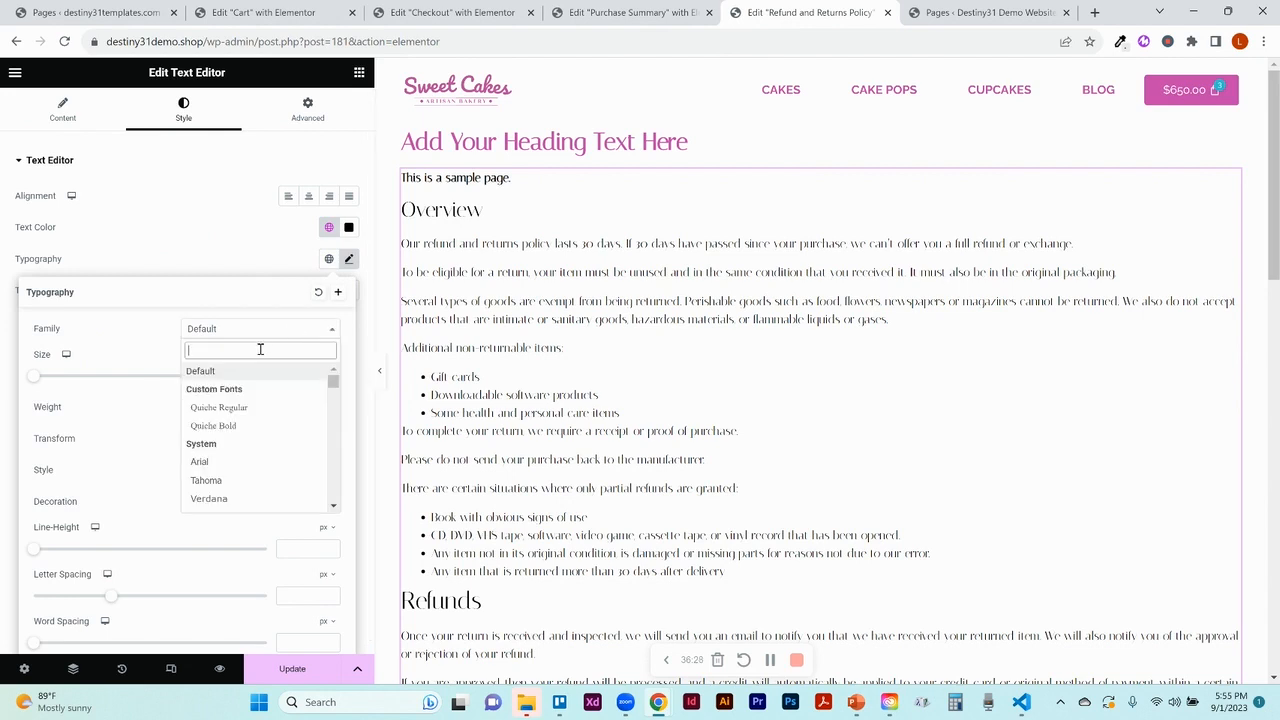
type("rale")
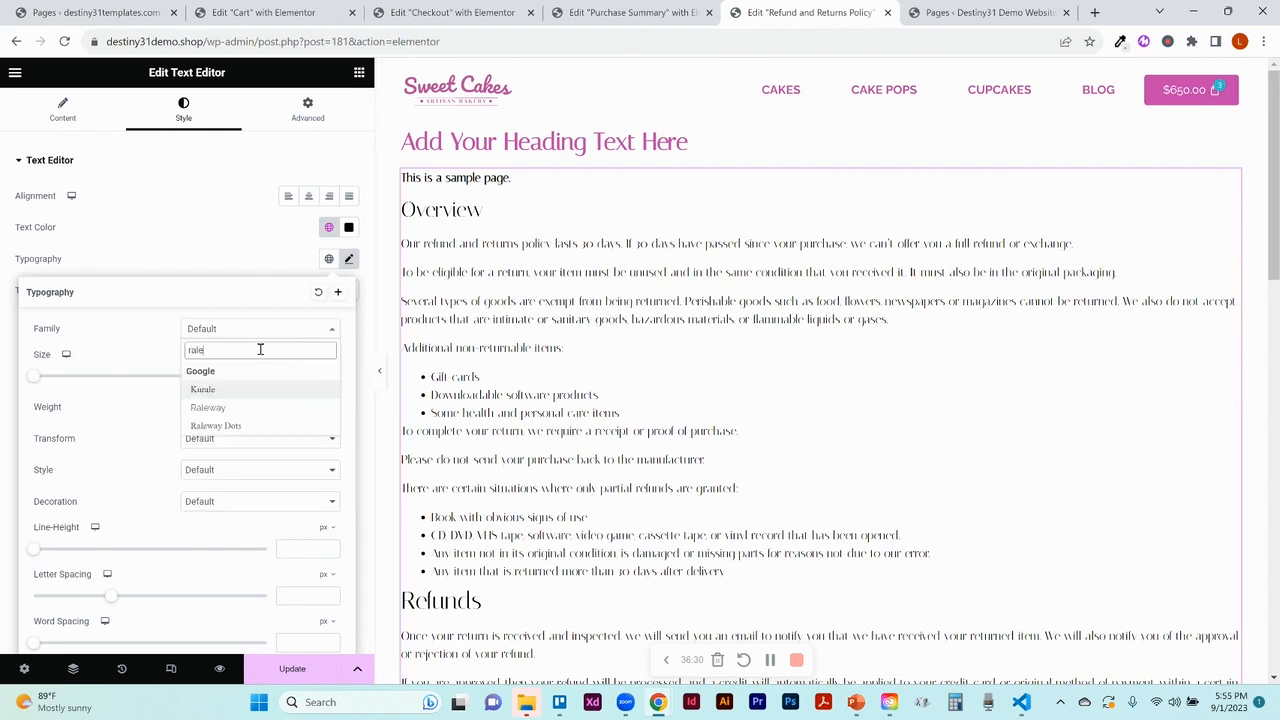
left_click(208, 408)
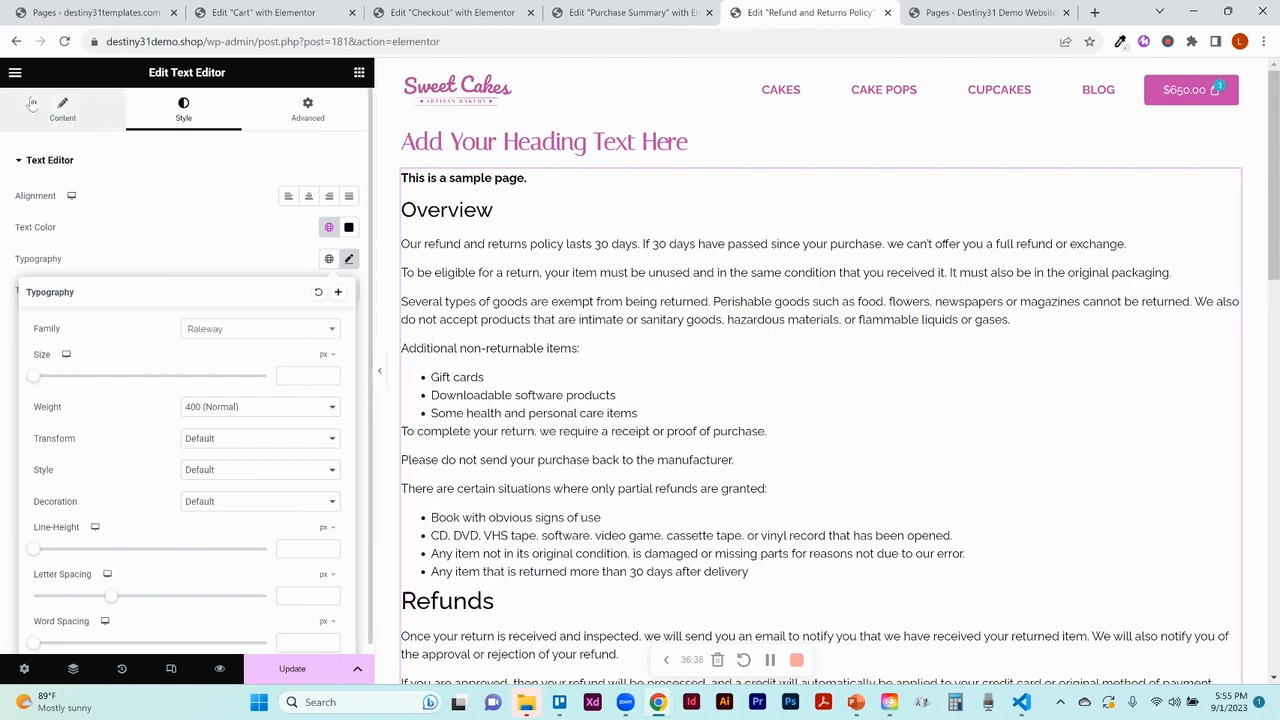
left_click(58, 108)
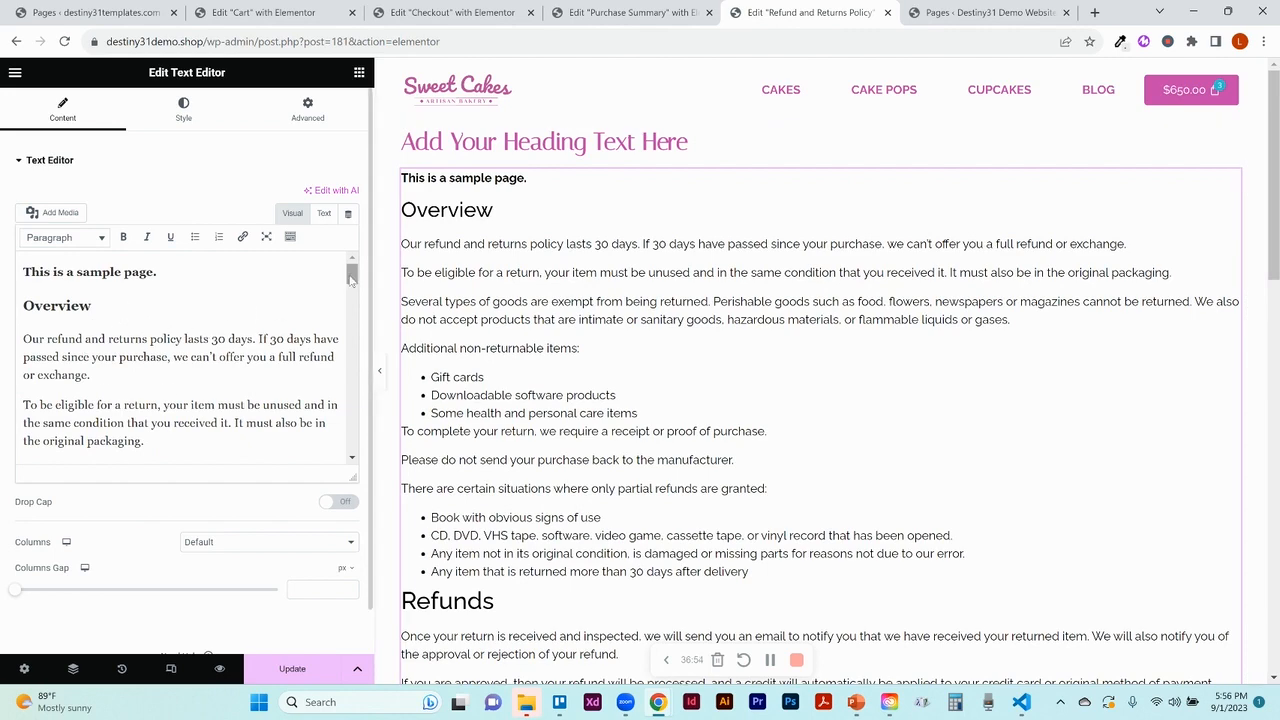
mouse_move(352, 280)
left_mouse_down()
mouse_move(345, 440)
mouse_move(333, 273)
left_mouse_up()
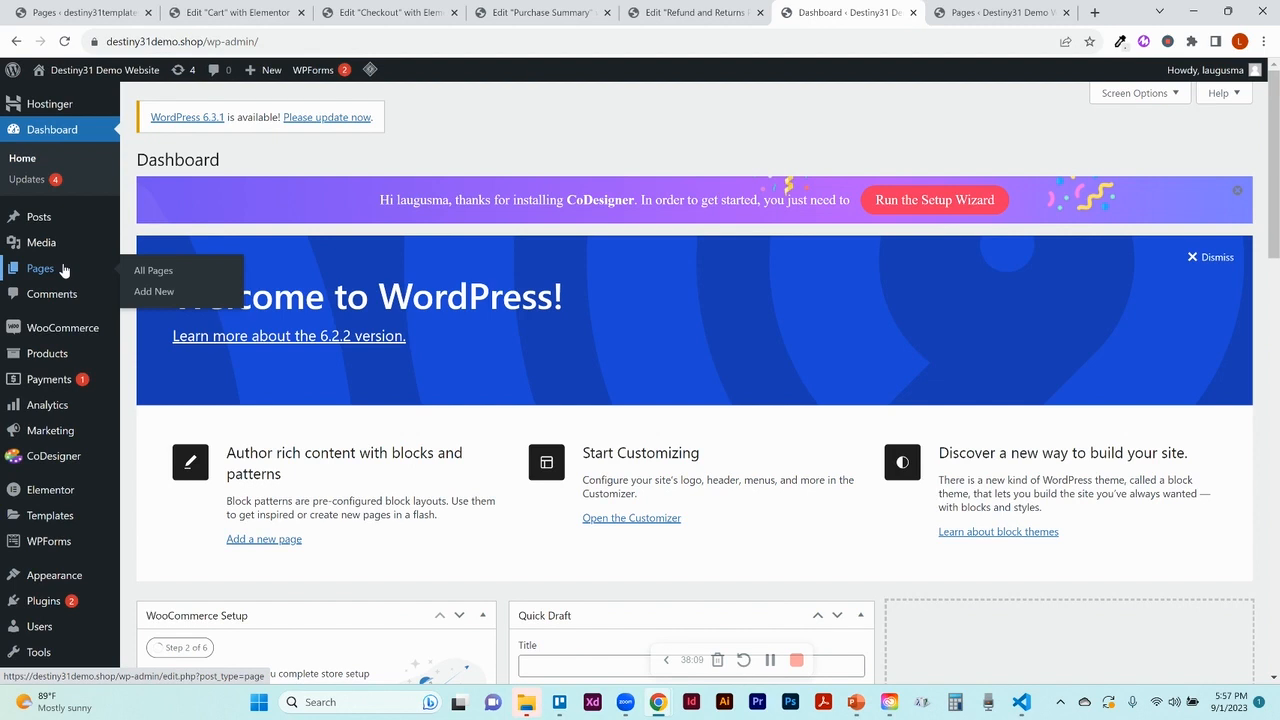
Open the Single Product template in Elementor's Theme Builder
left_click(50, 515)
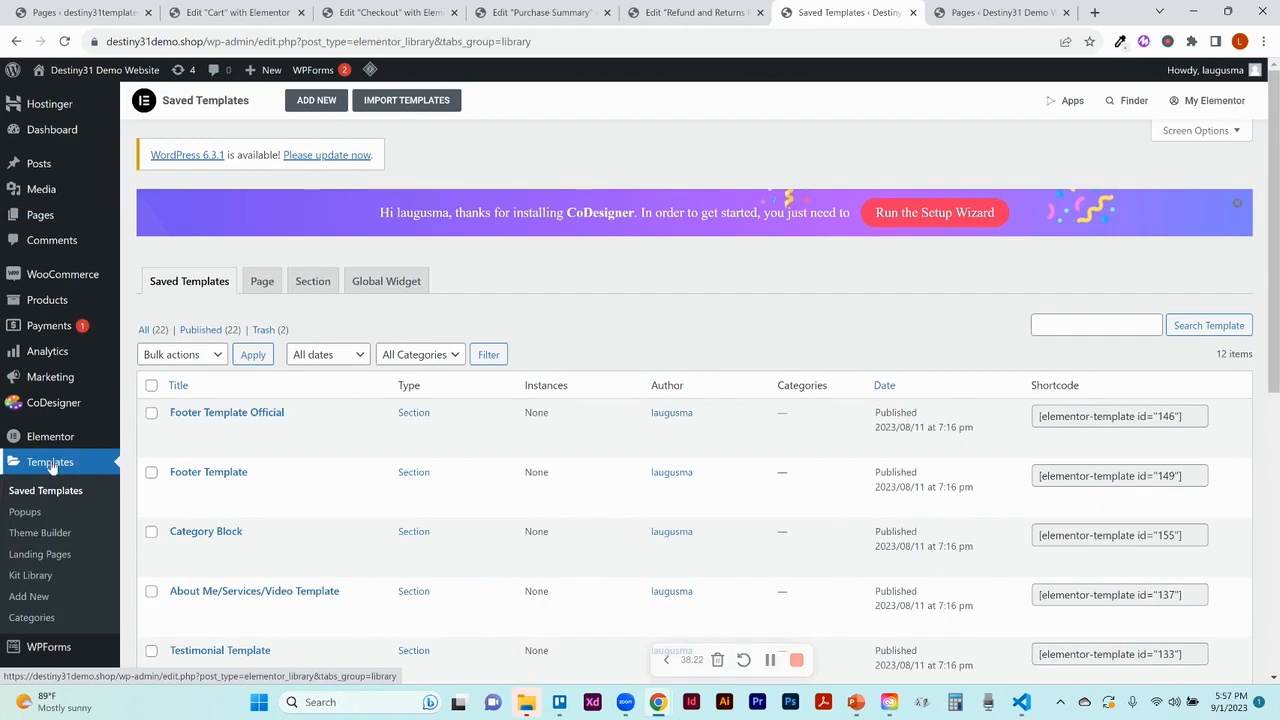
left_click(43, 538)
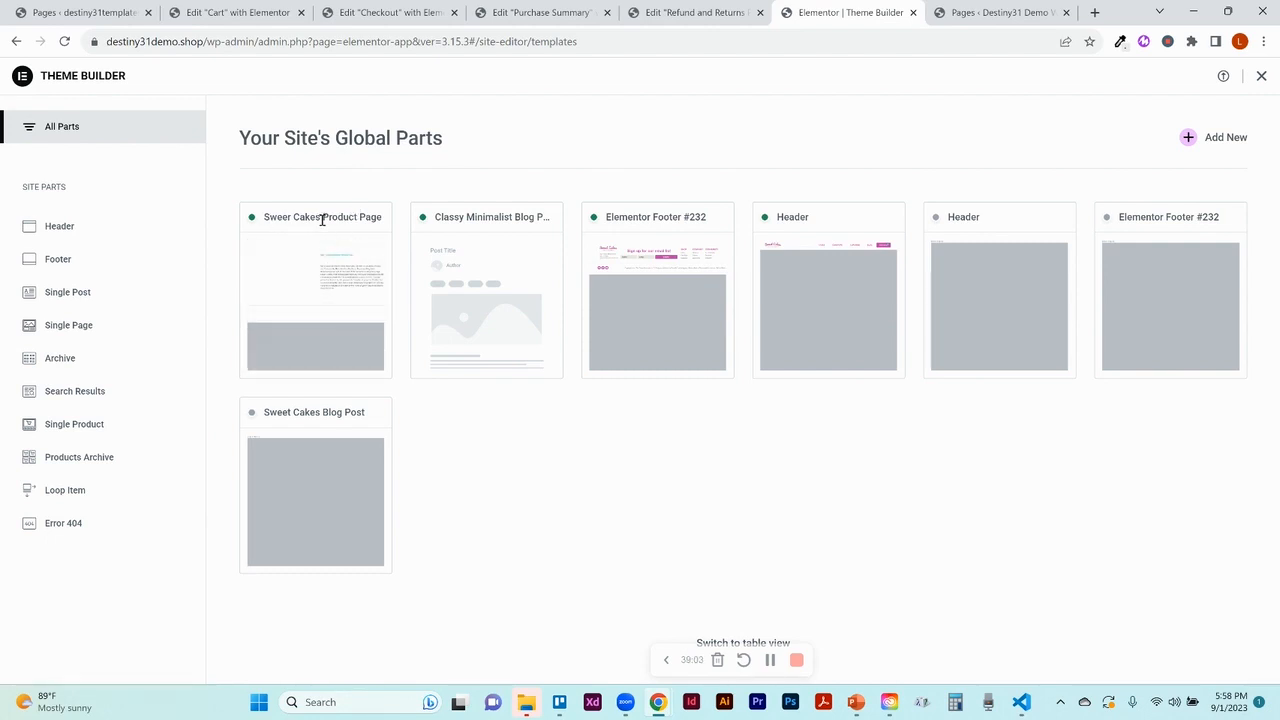
left_click(362, 250)
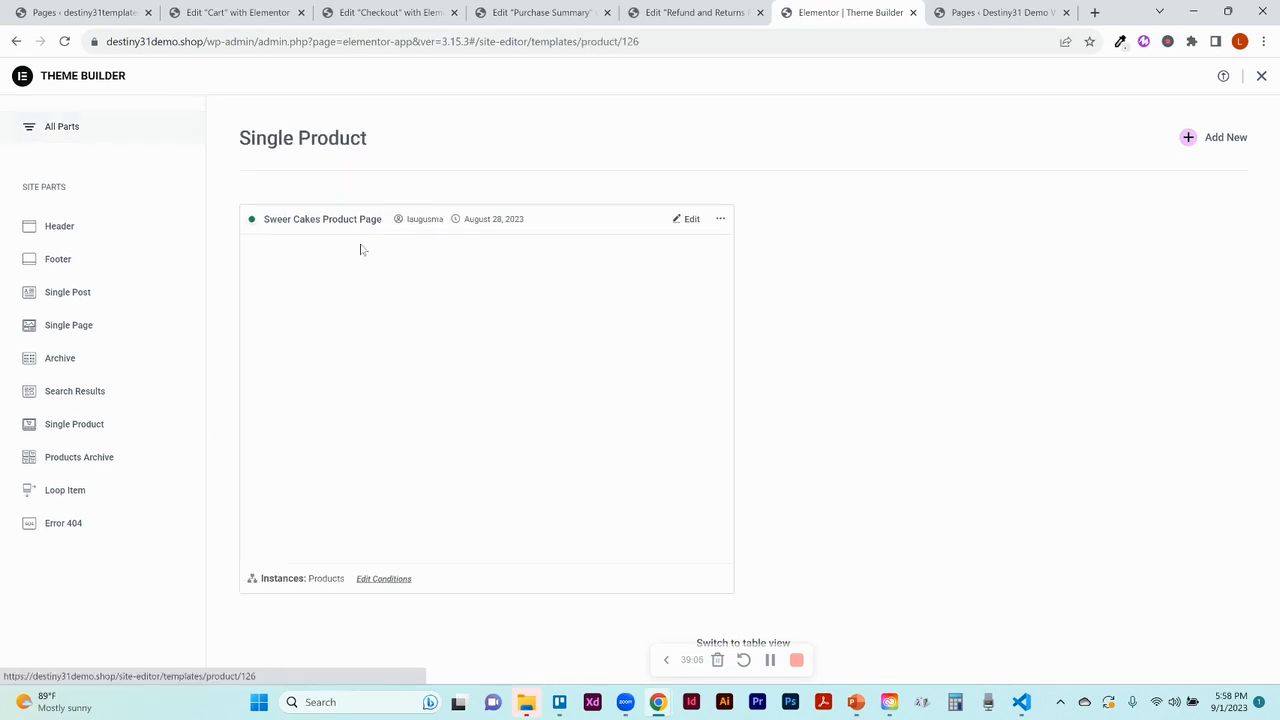
Rename the template from 'Sweer Cakes Product Page' to 'Sweet Cakes Product Page'
left_click(720, 220)
left_click(713, 287)
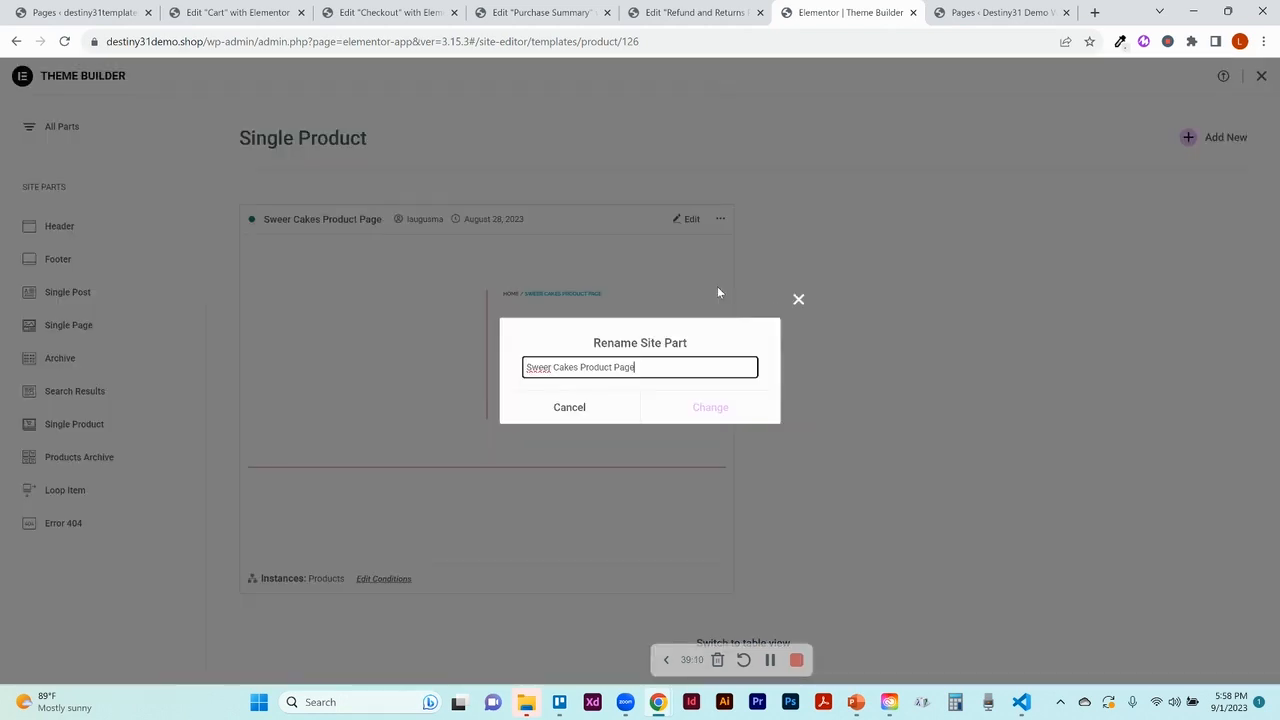
left_click(549, 366)
key("BackSpace")
type("t")
left_click(710, 407)
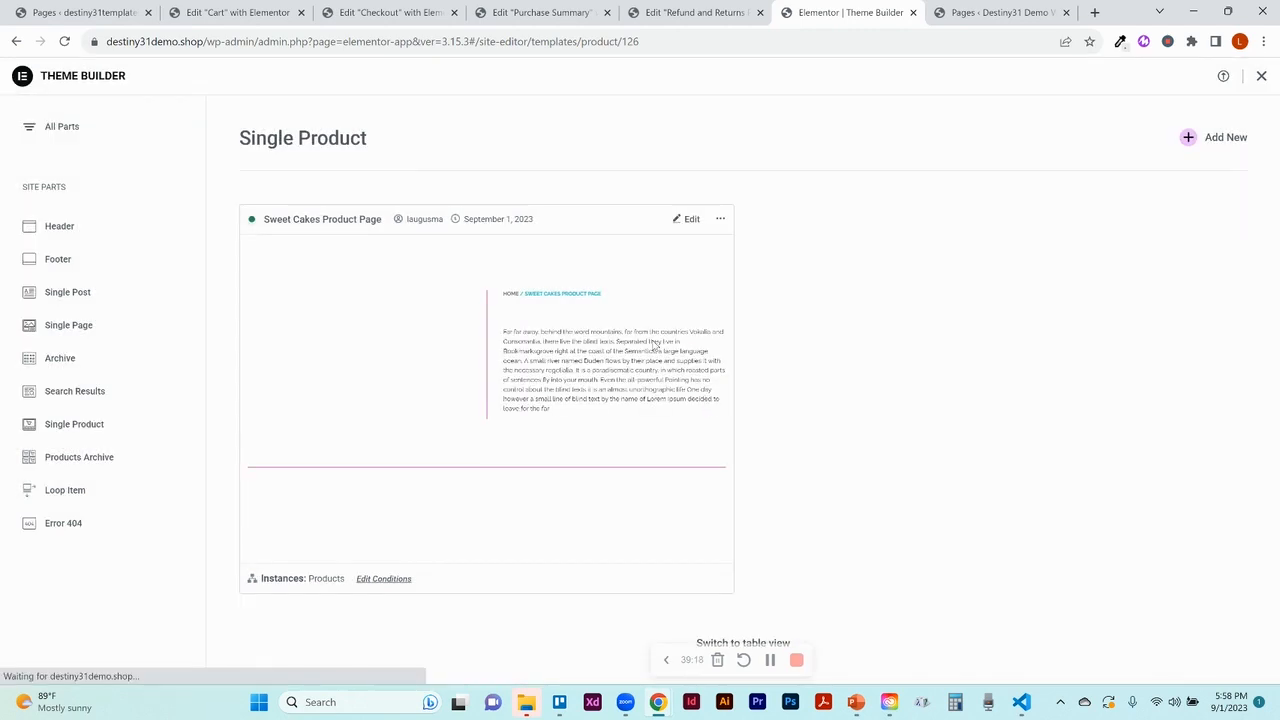
Edit the Sweet Cakes Product Page template and scroll through the chocolate cake preview
left_click(683, 221)
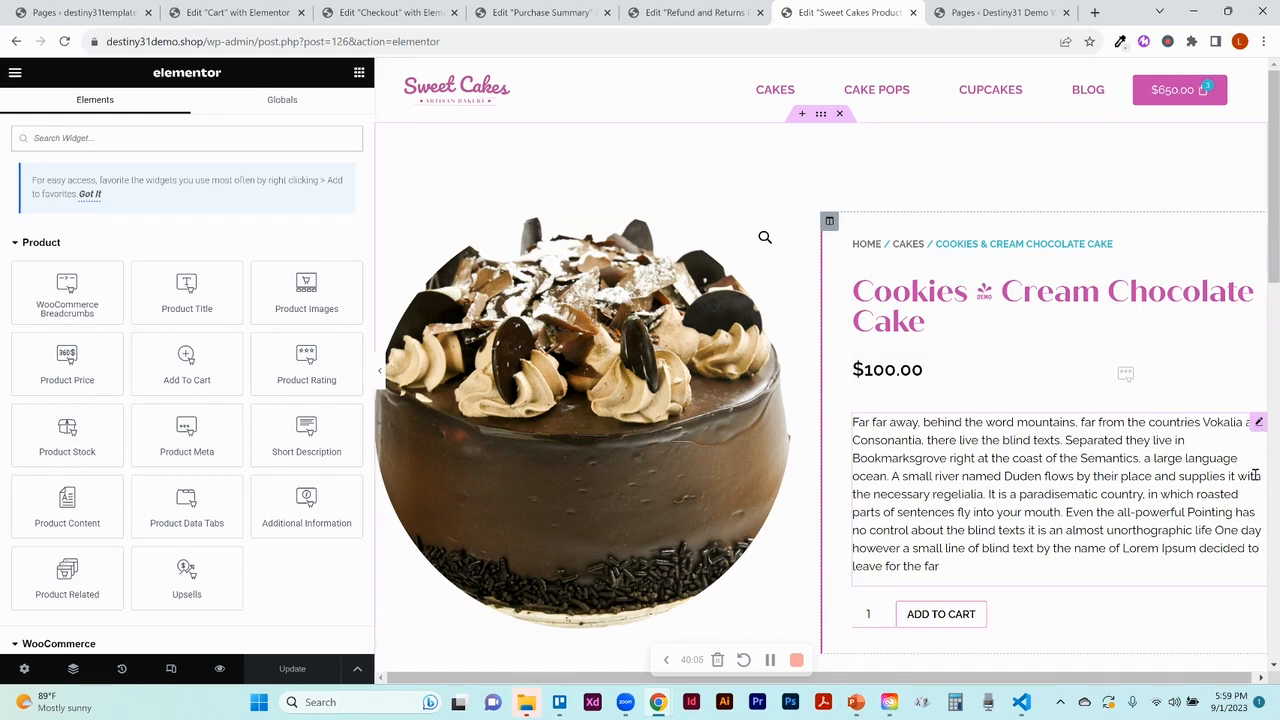
scroll(1277, 275, "down", 3)
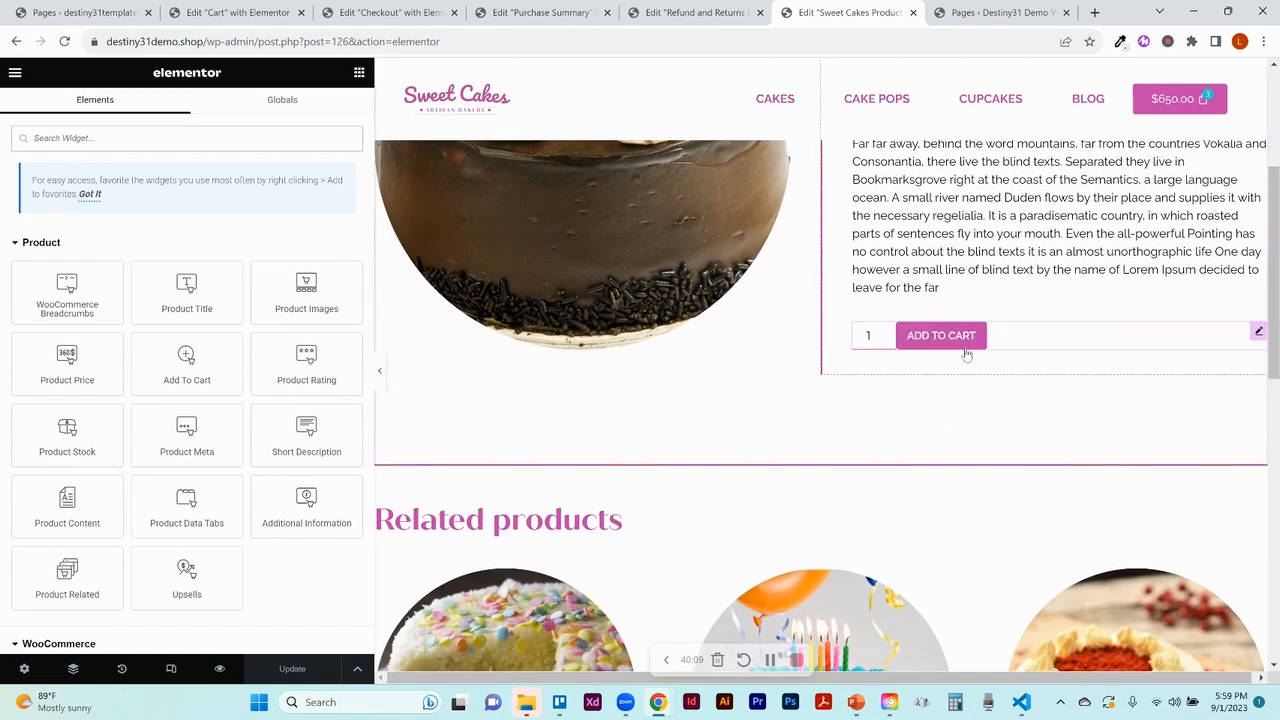
left_click_drag(1277, 315, 1272, 214)
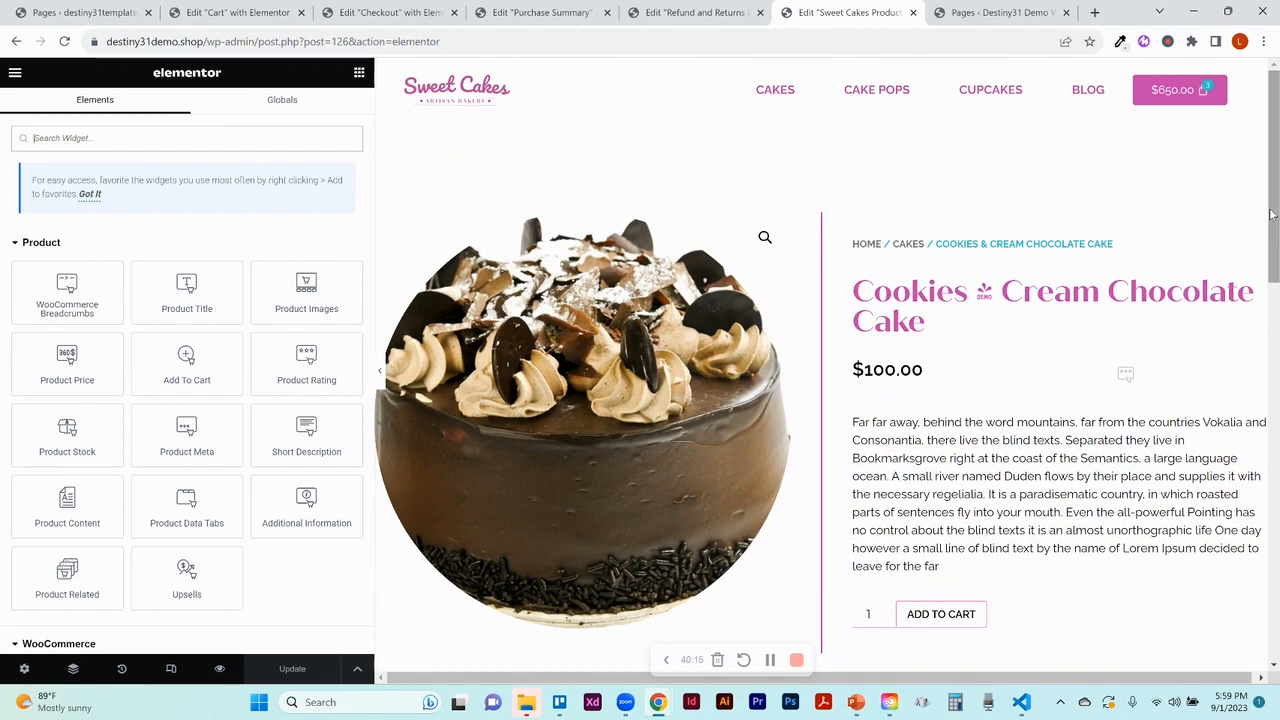
left_click_drag(1275, 218, 1274, 418)
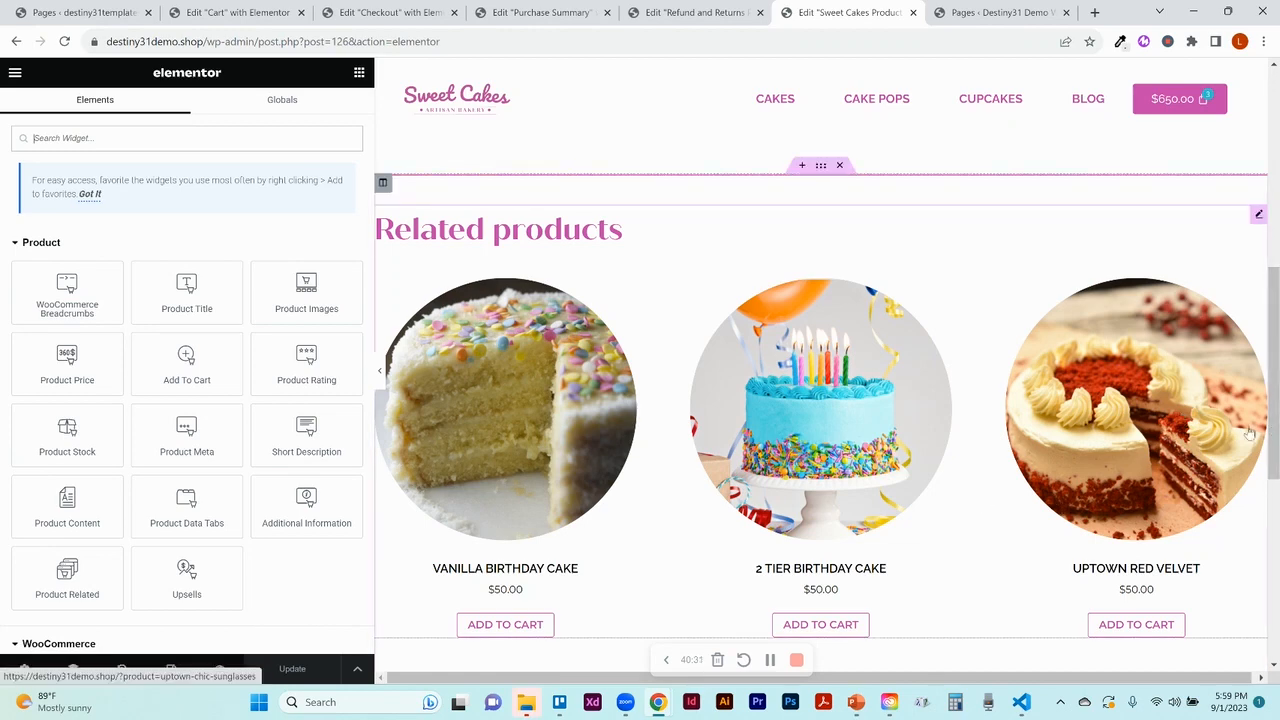
left_click_drag(1274, 446, 1265, 236)
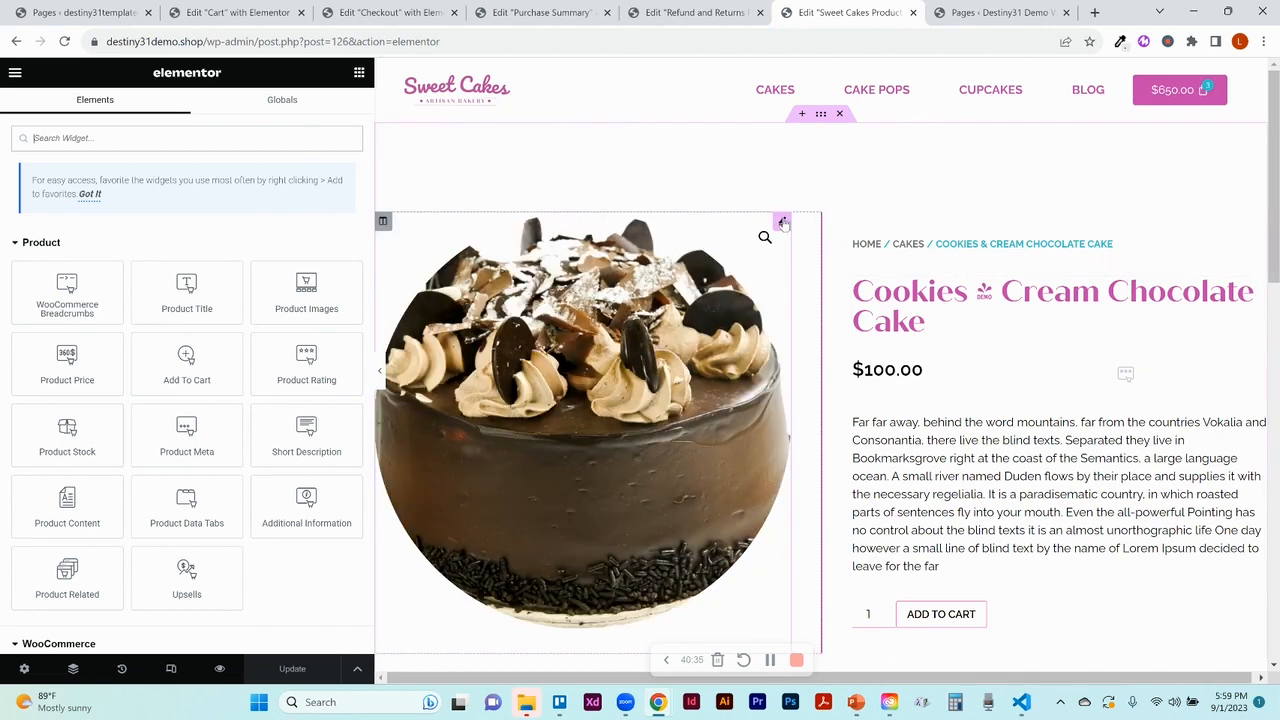
Give the Product Images widget a 350 px border radius and 300 px thumbnail radius
left_click(783, 222)
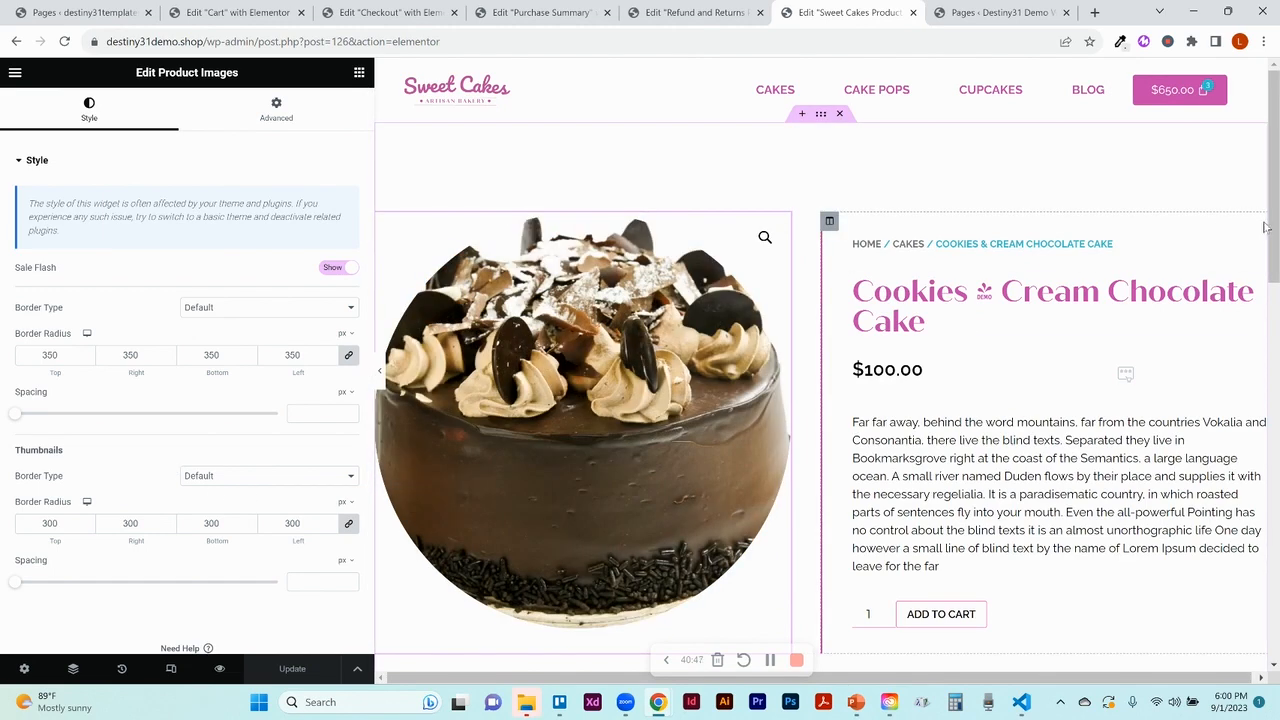
left_click_drag(1273, 232, 1277, 297)
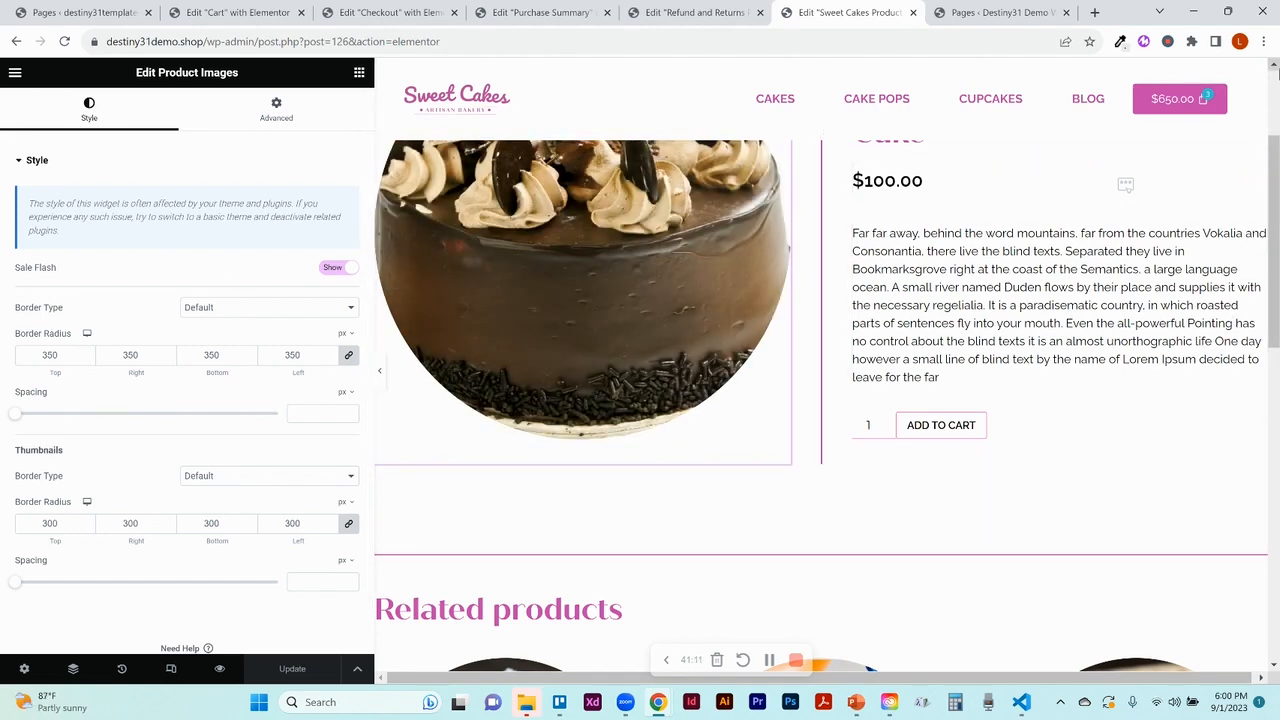
scroll(1274, 66, "up", 2)
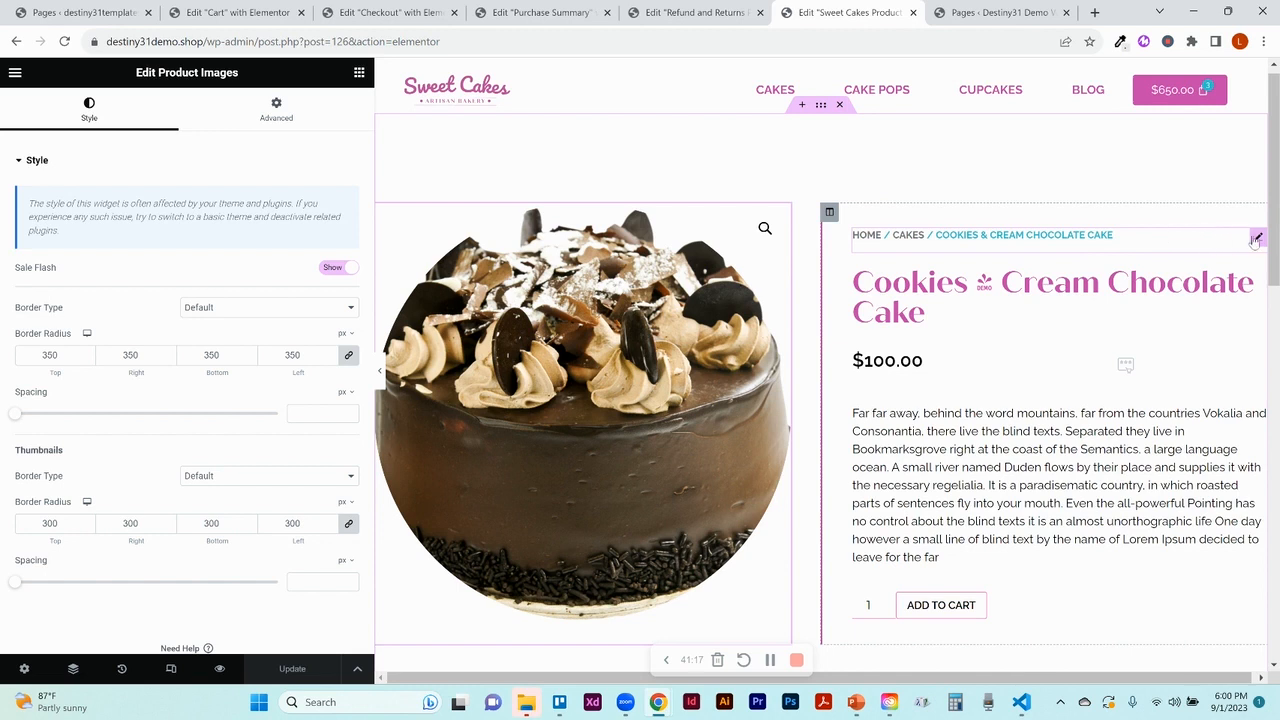
Review the breadcrumb widget's Style settings, then select the Product Title widget
left_click(1256, 239)
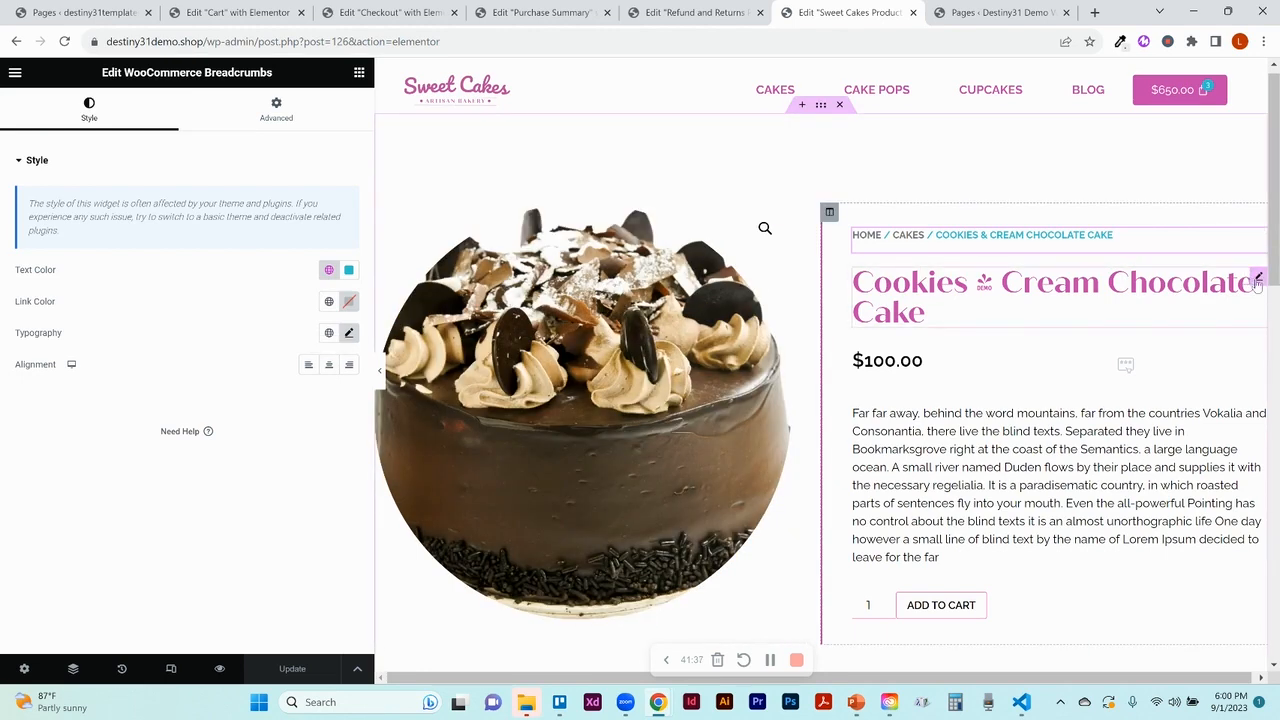
left_click(1257, 281)
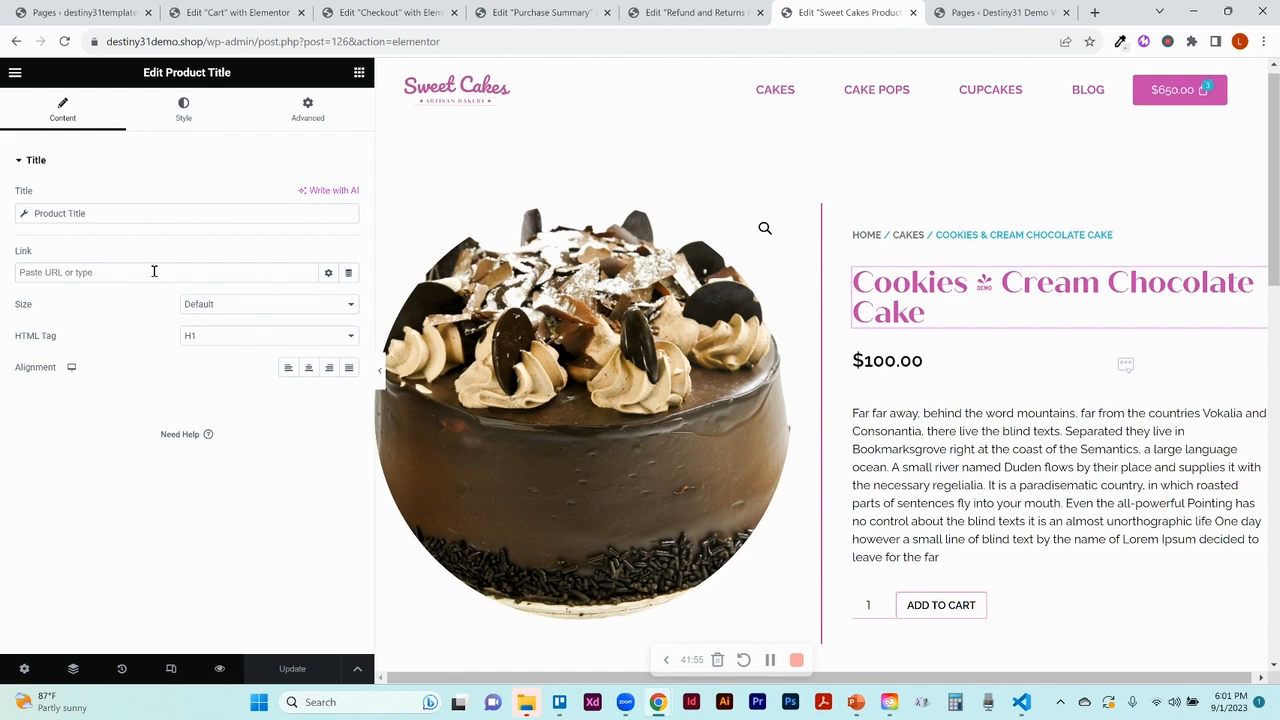
Try each alignment on the product title and leave it left-aligned
left_click(289, 369)
left_click(308, 369)
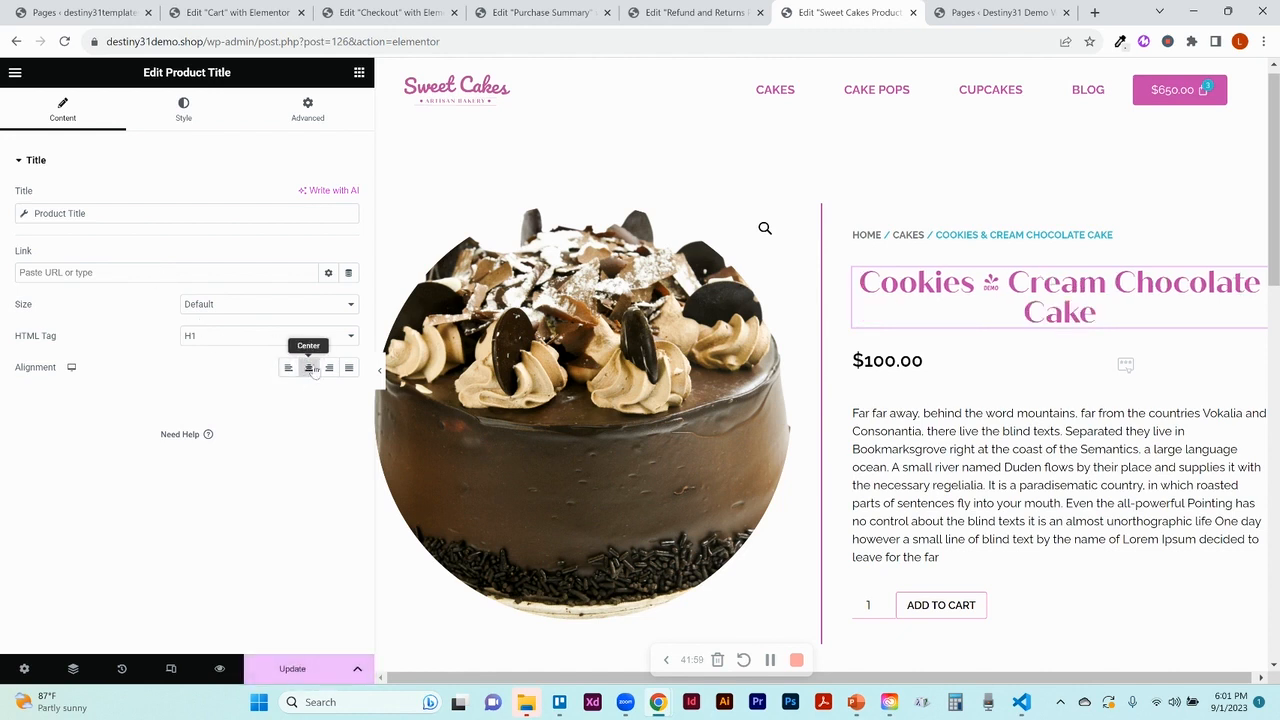
left_click(327, 369)
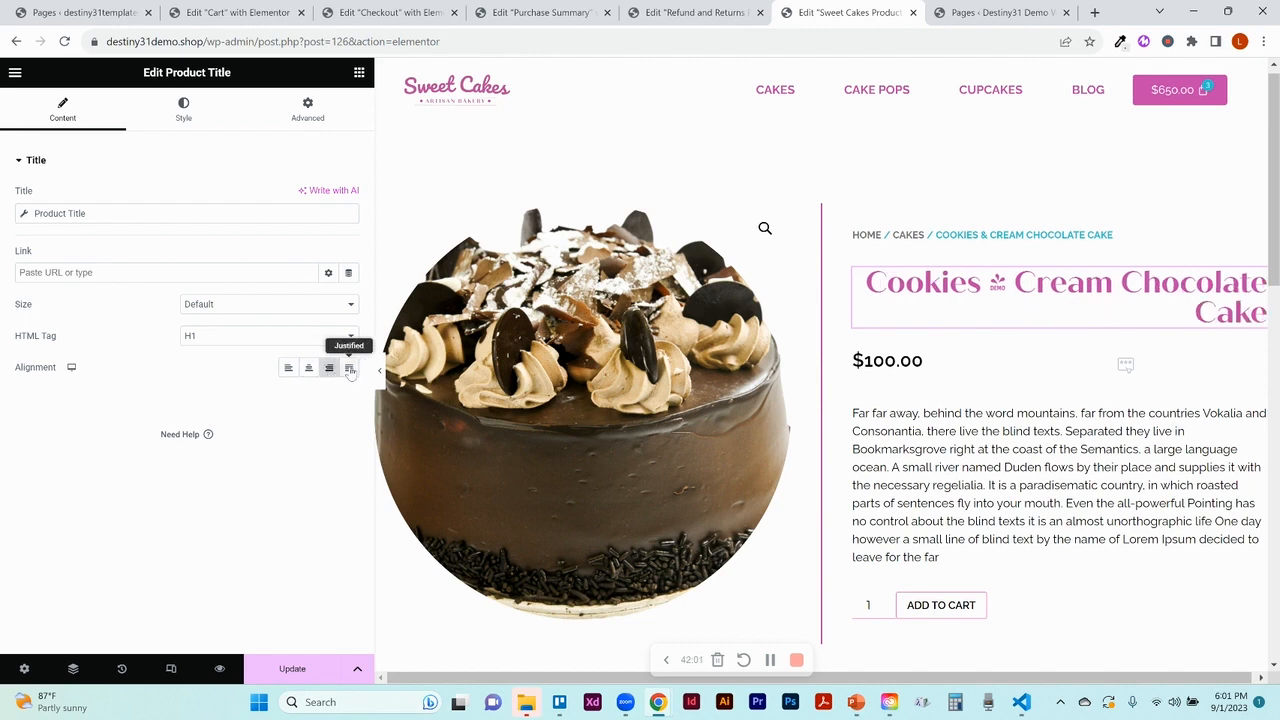
left_click(350, 369)
left_click(288, 369)
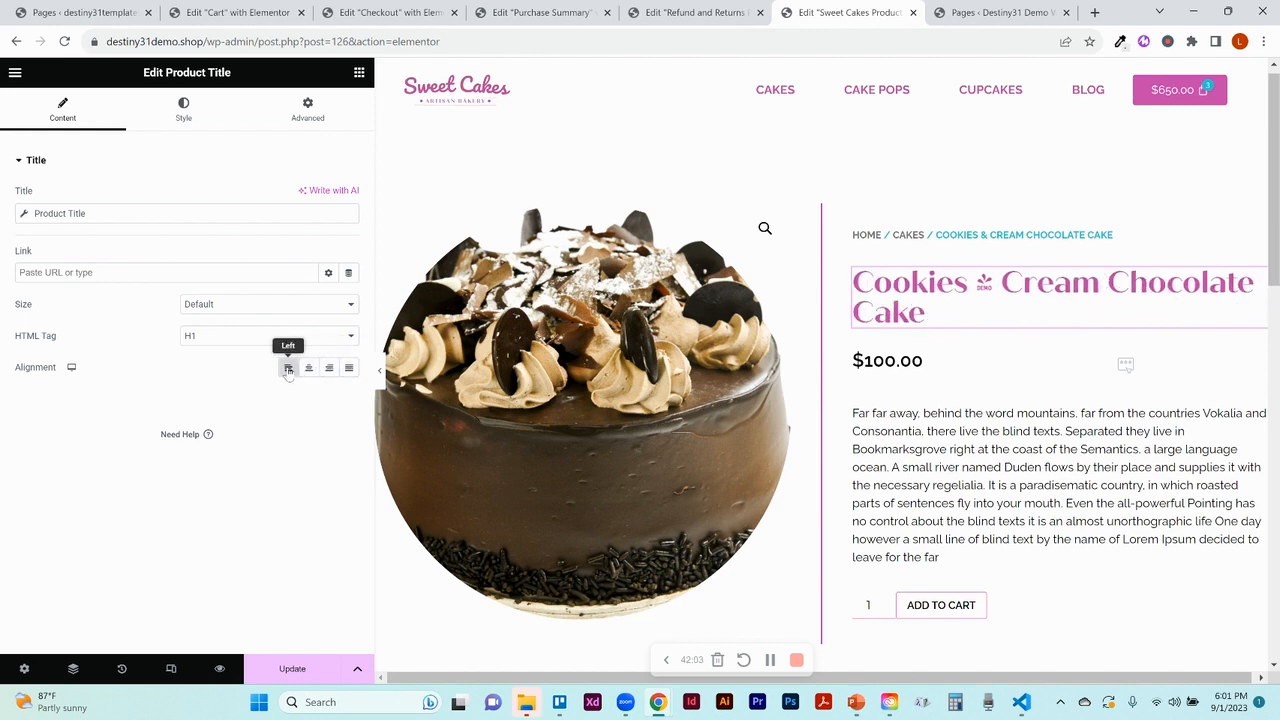
Set the product title typography to Raleway with Uppercase transform
left_click(183, 118)
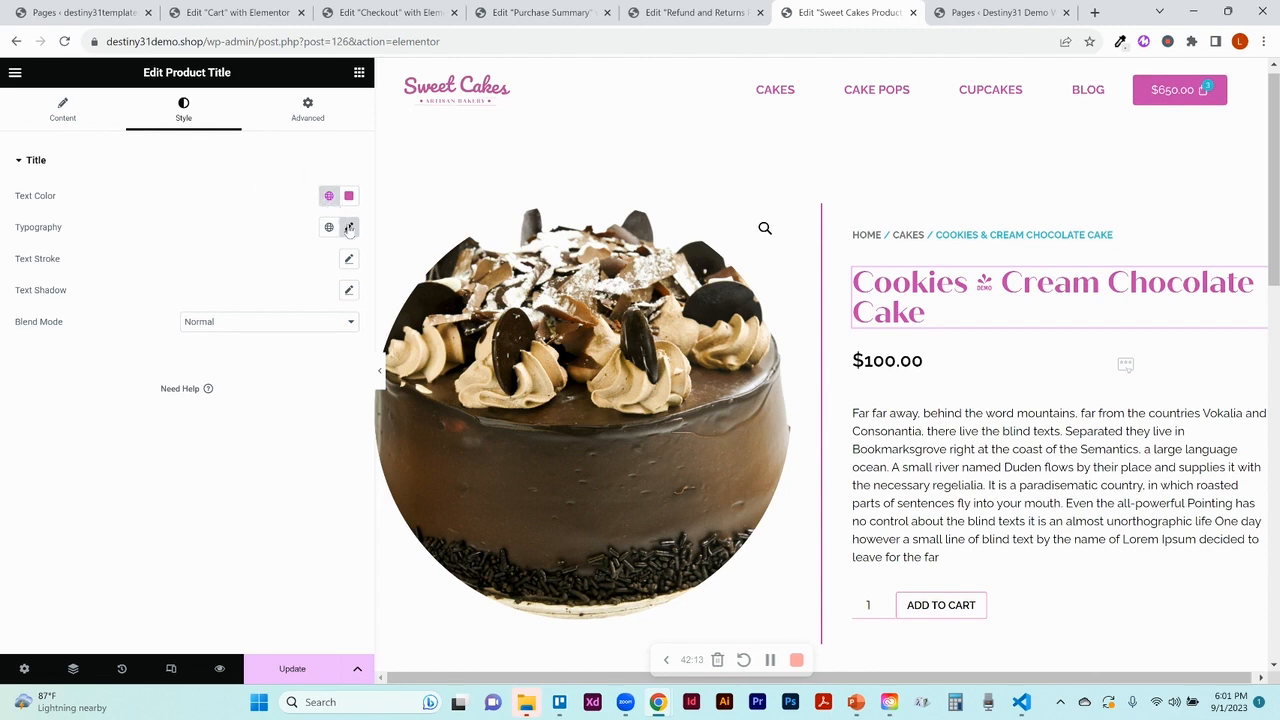
left_click(349, 228)
left_click(284, 300)
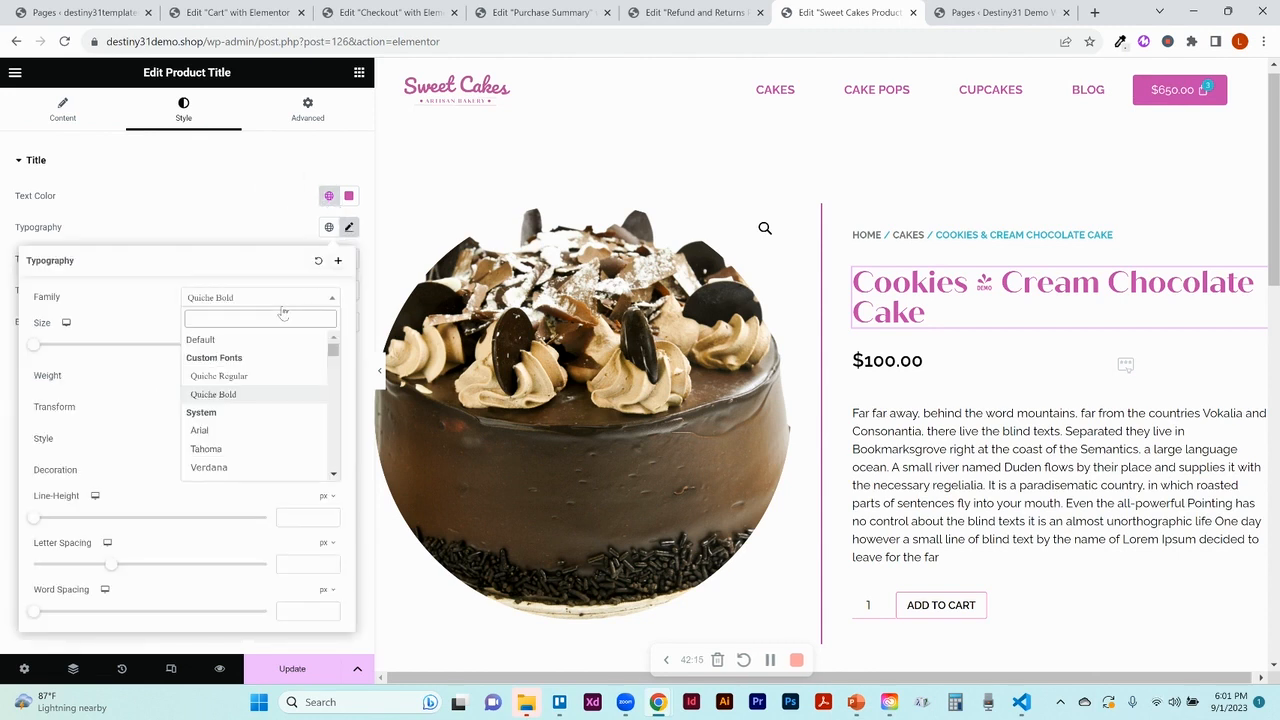
type("ra")
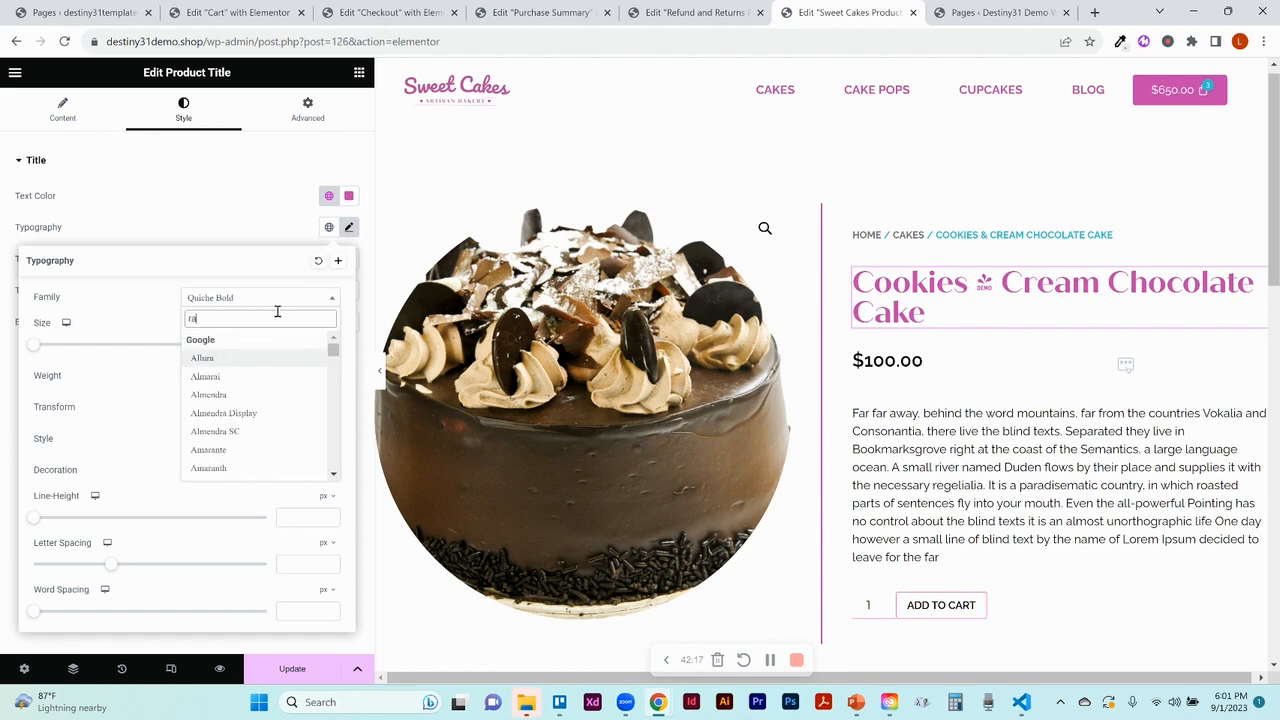
type("le")
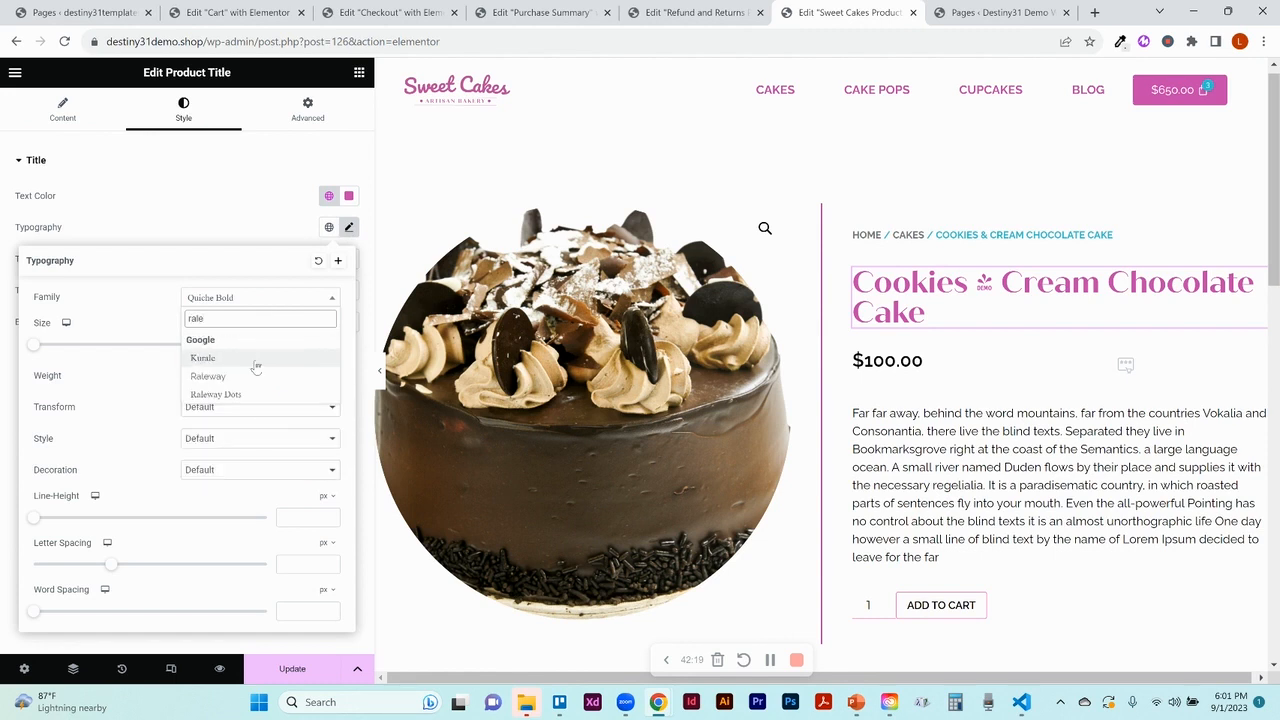
left_click(251, 377)
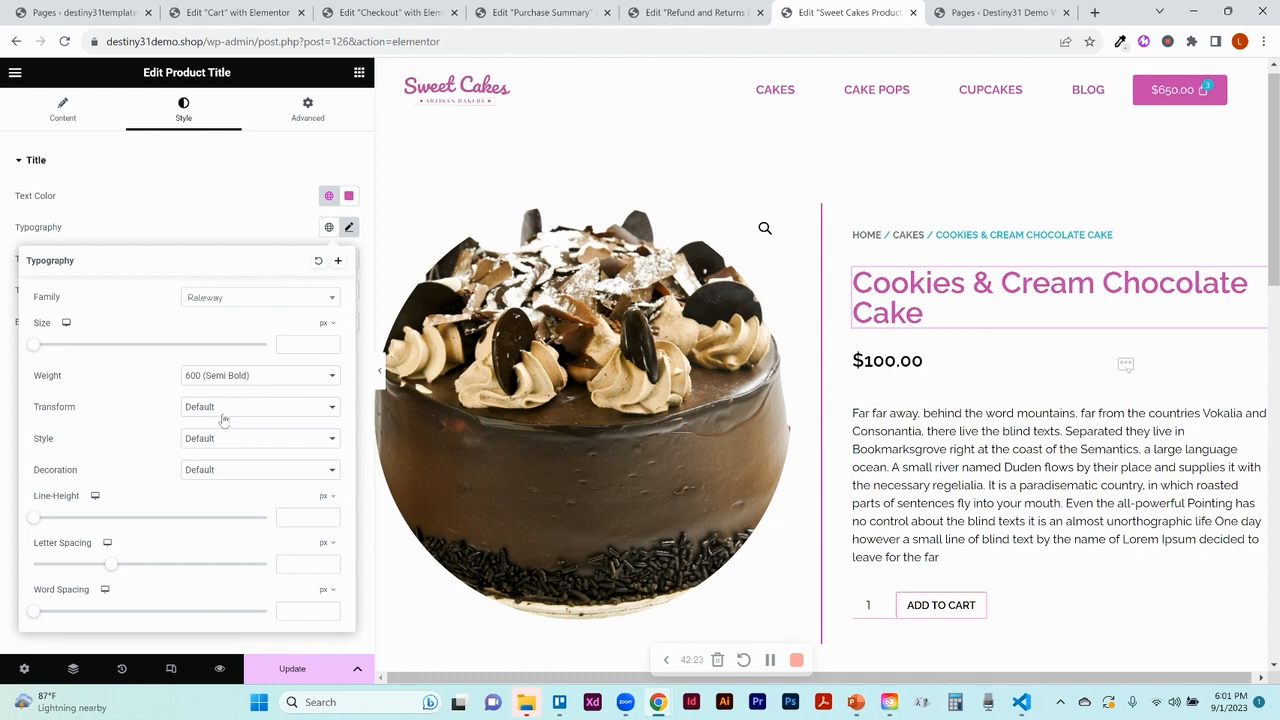
left_click(221, 414)
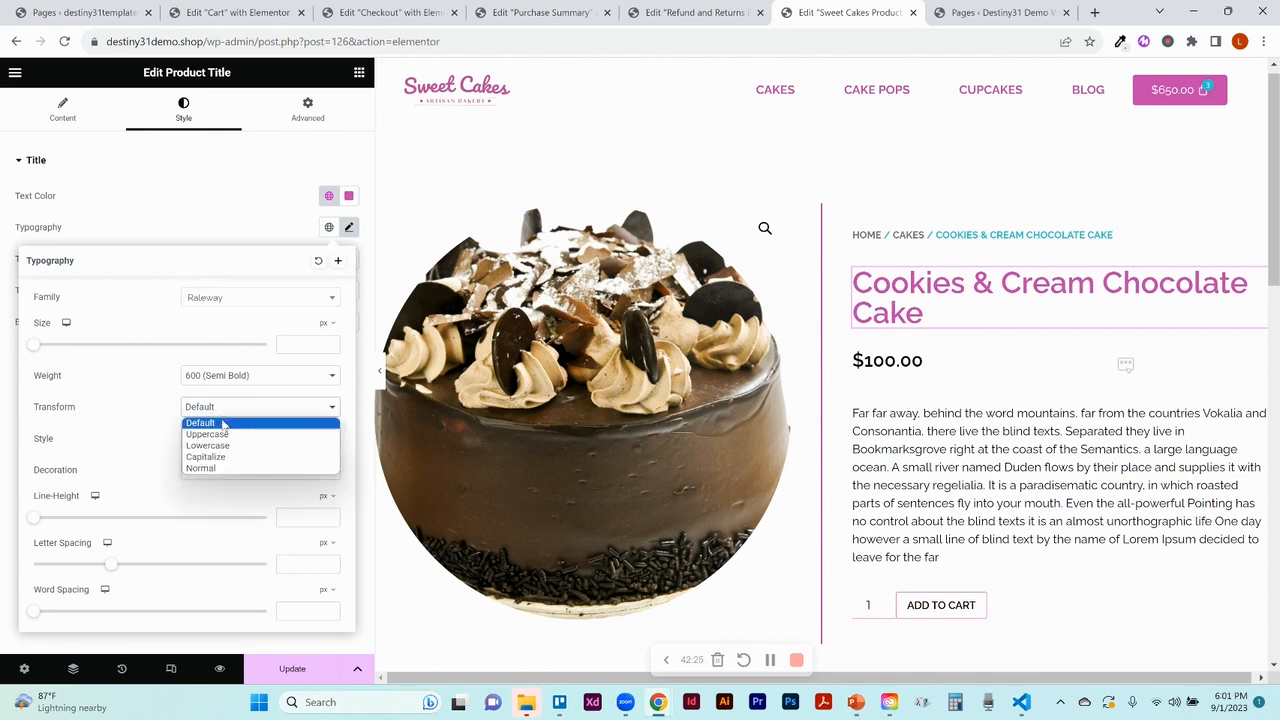
left_click(222, 434)
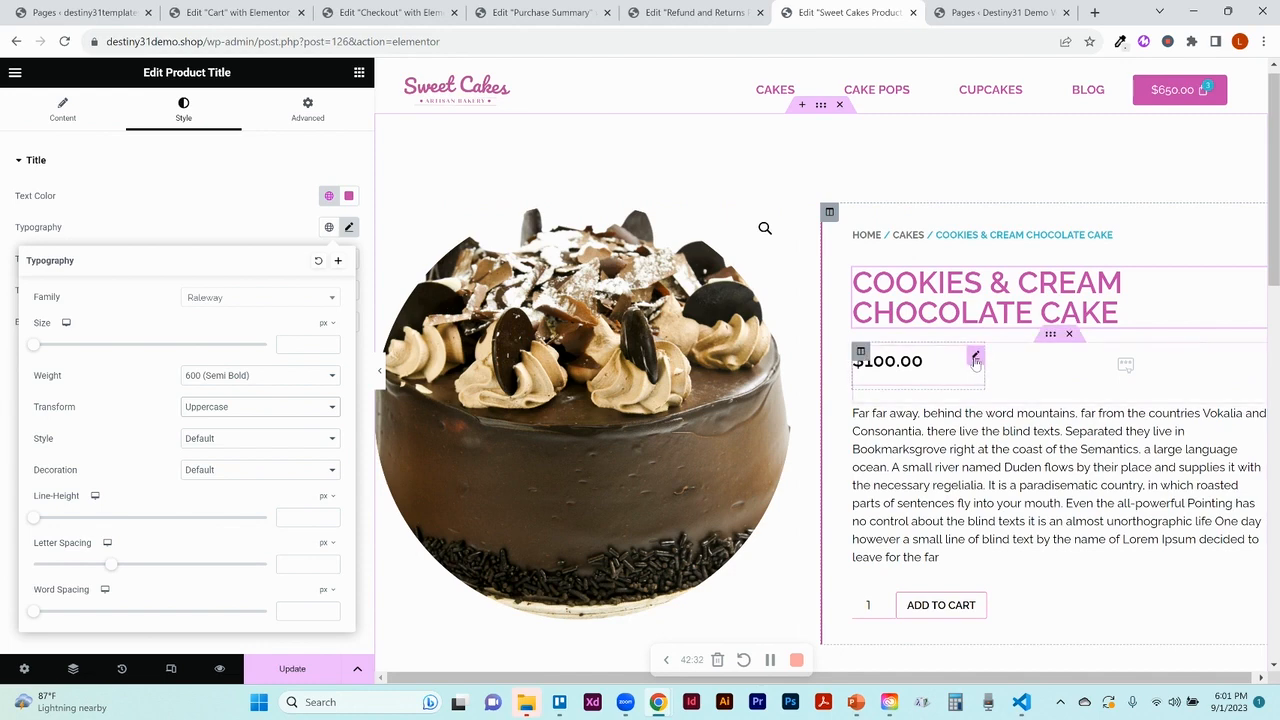
left_click(976, 360)
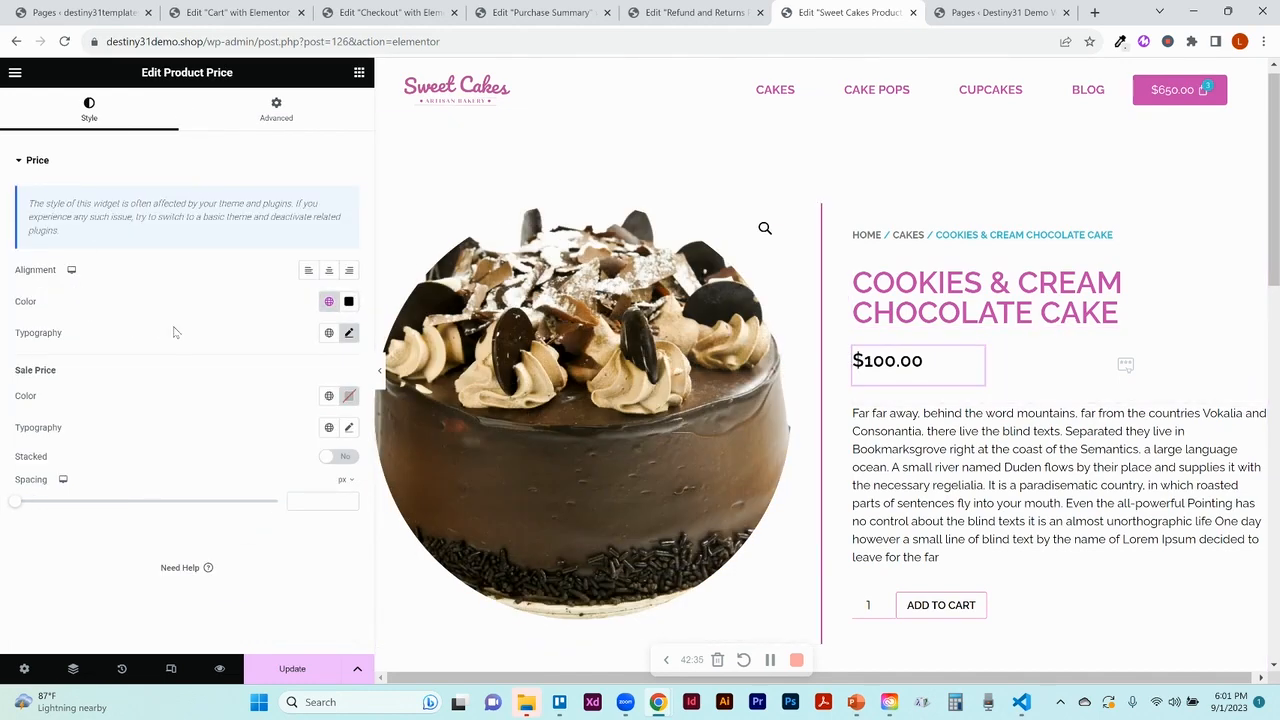
Look over the price typography and description settings, then return to the widgets list
left_click(348, 333)
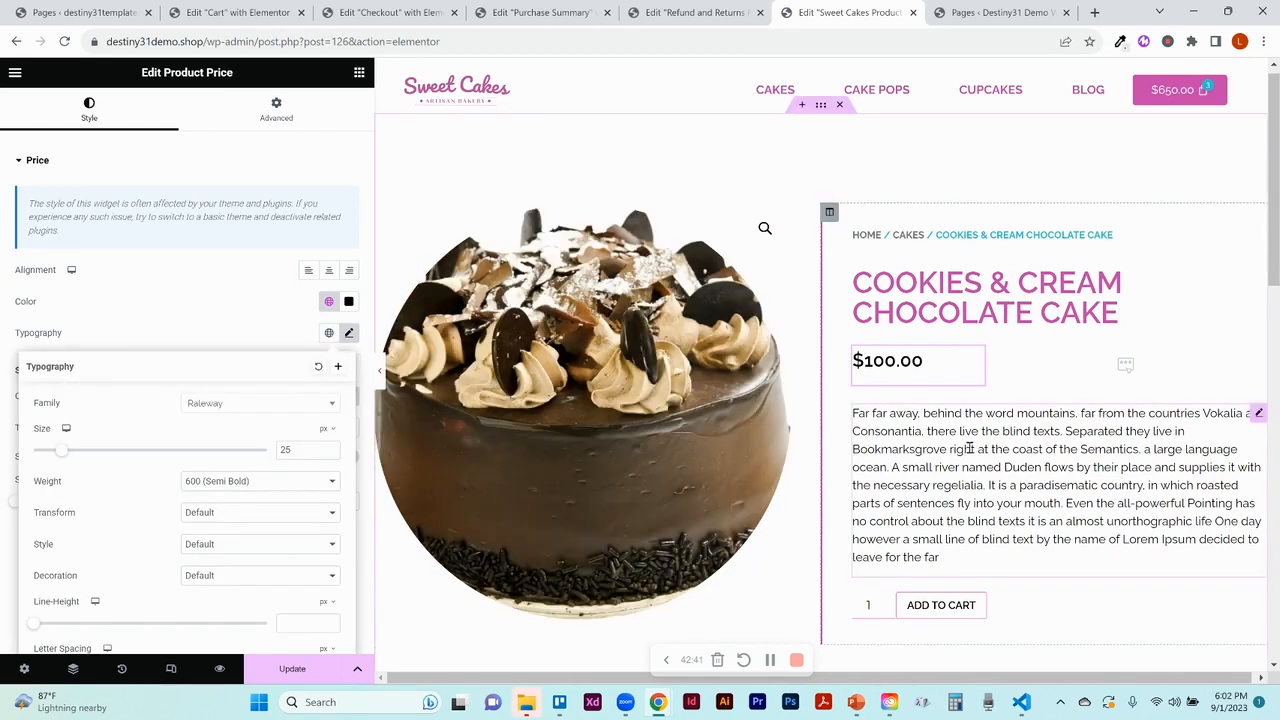
left_click(1258, 413)
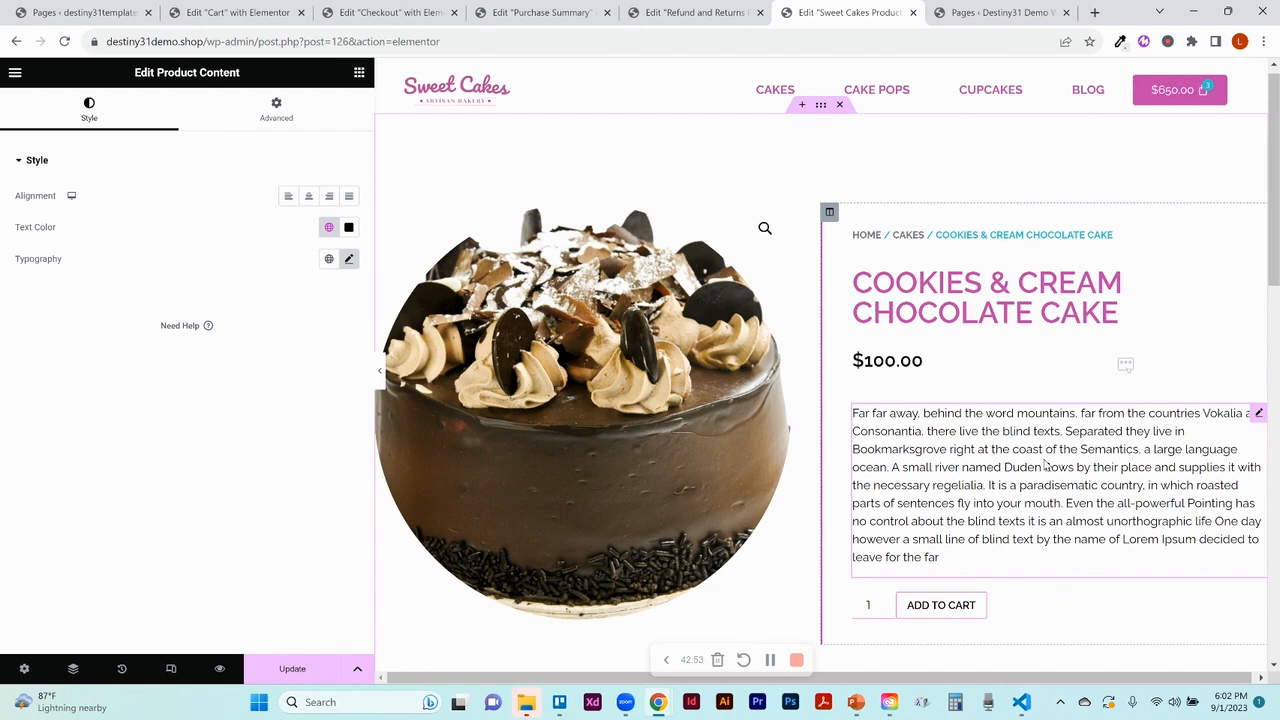
left_click(357, 74)
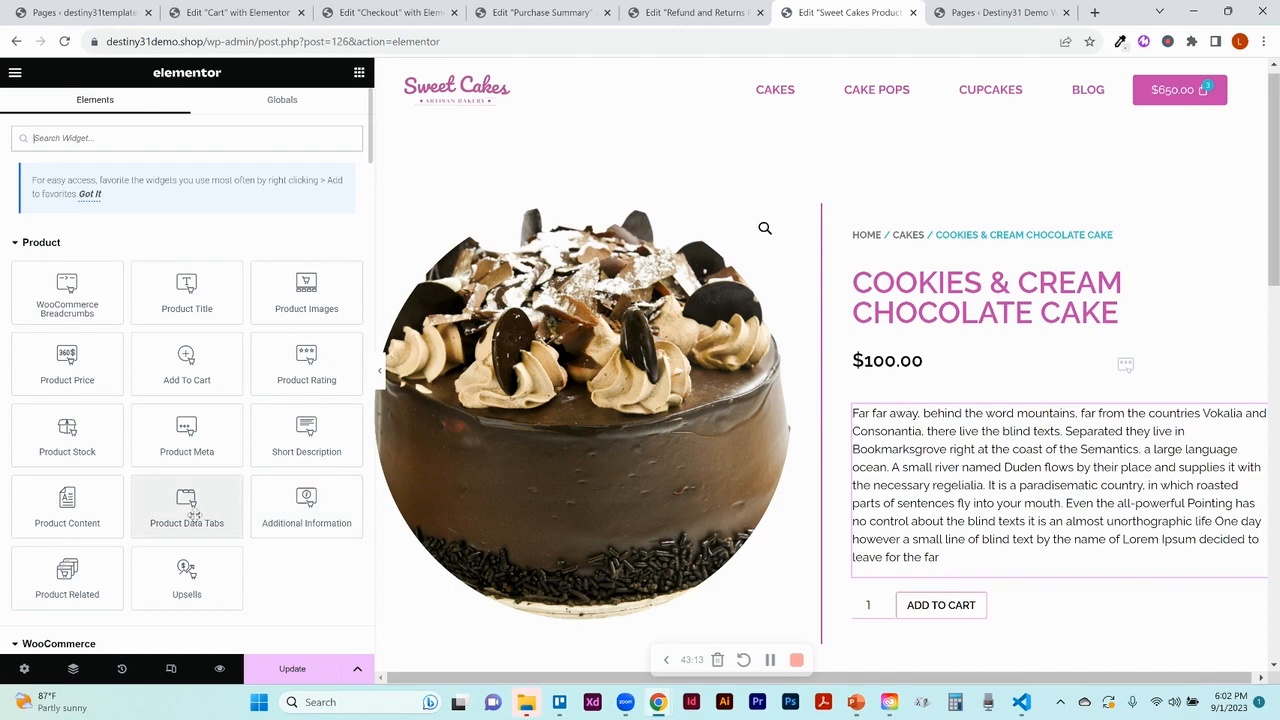
left_click_drag(190, 515, 897, 505)
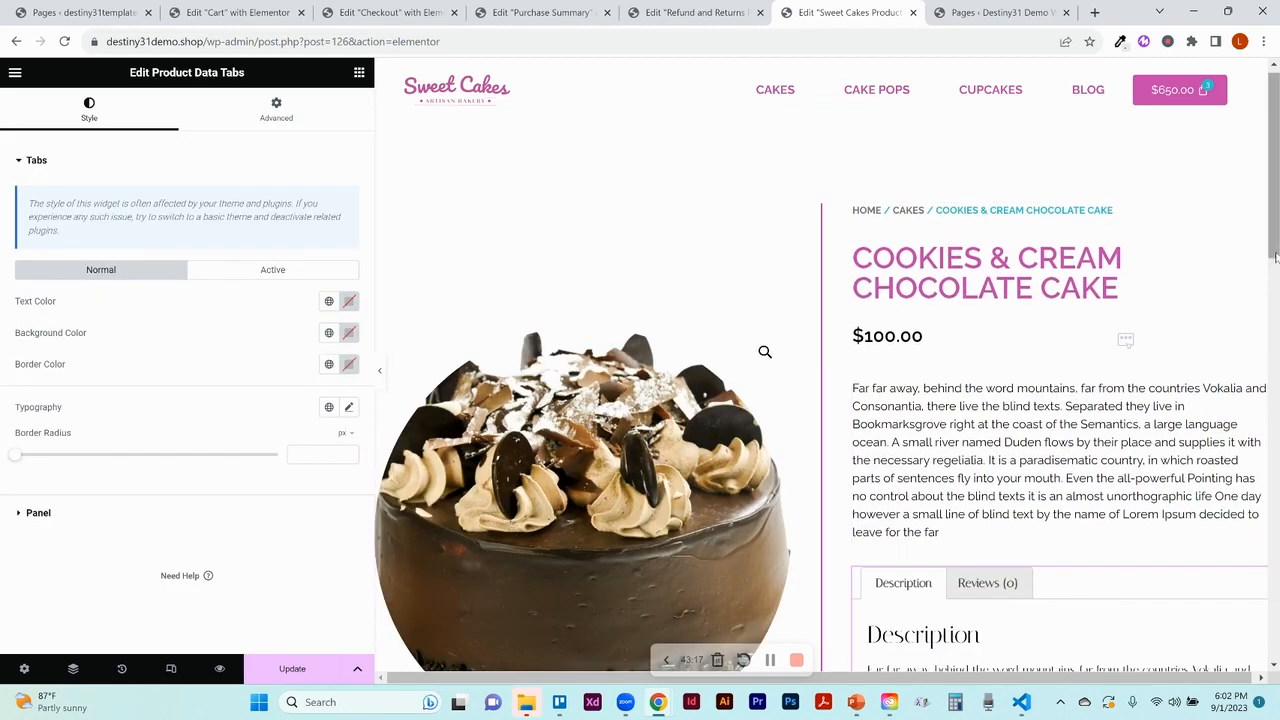
left_click_drag(1276, 250, 1276, 340)
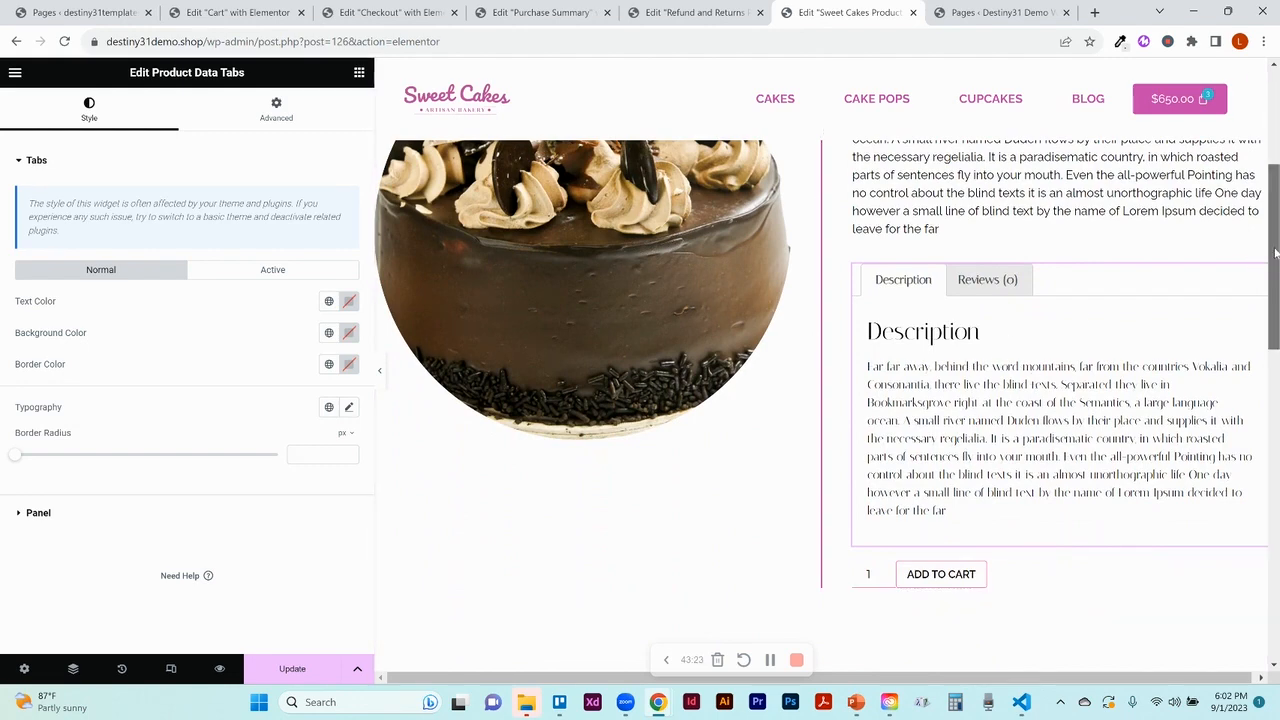
left_click_drag(1270, 248, 1272, 120)
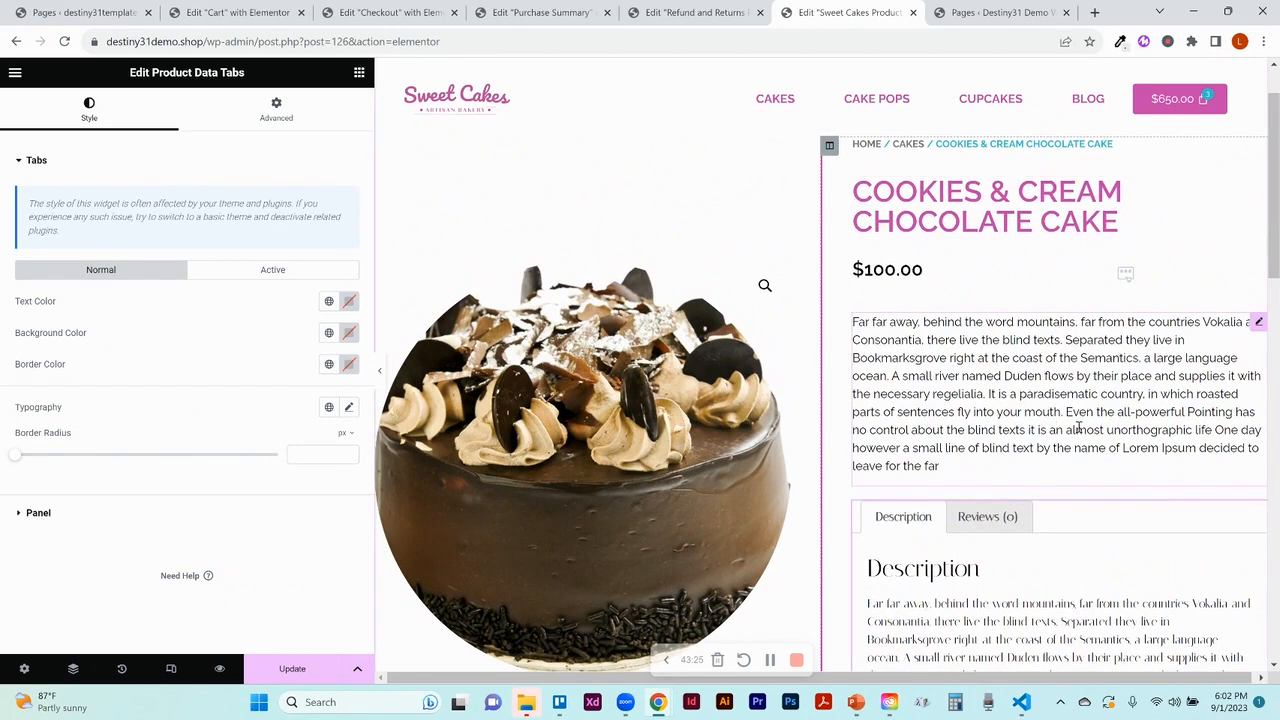
left_click_drag(1276, 262, 1276, 342)
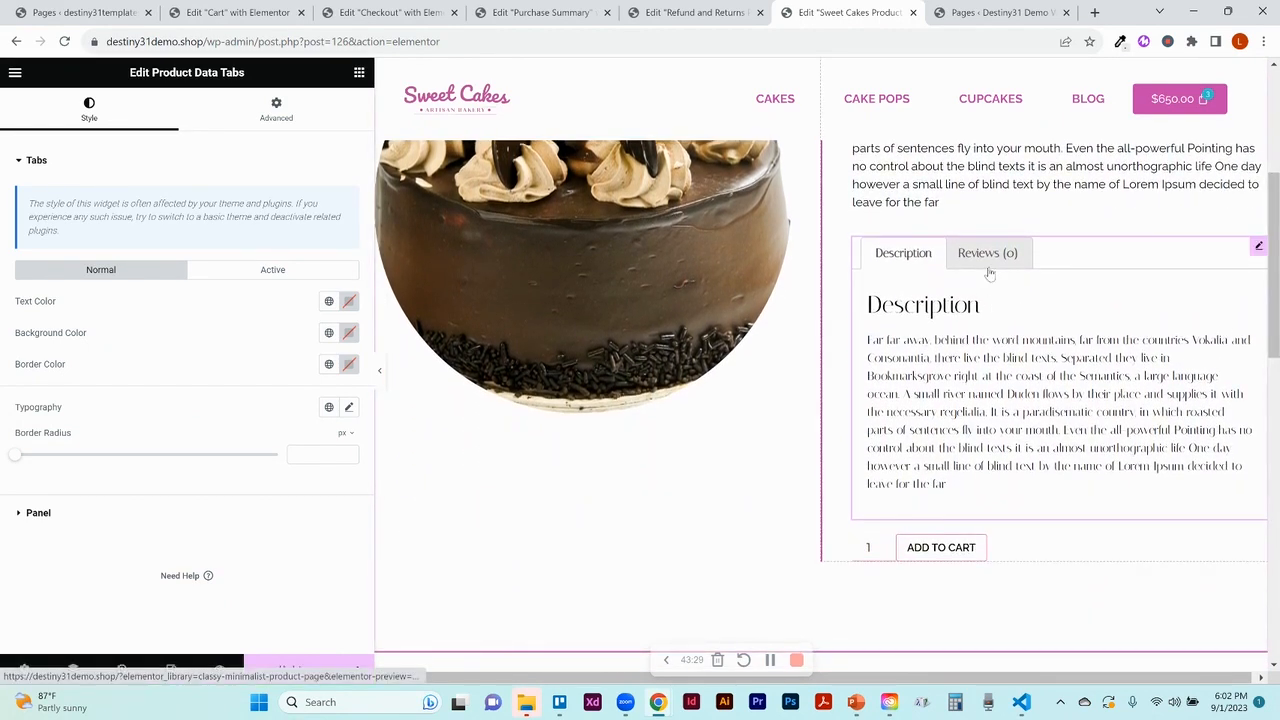
right_click(1260, 250)
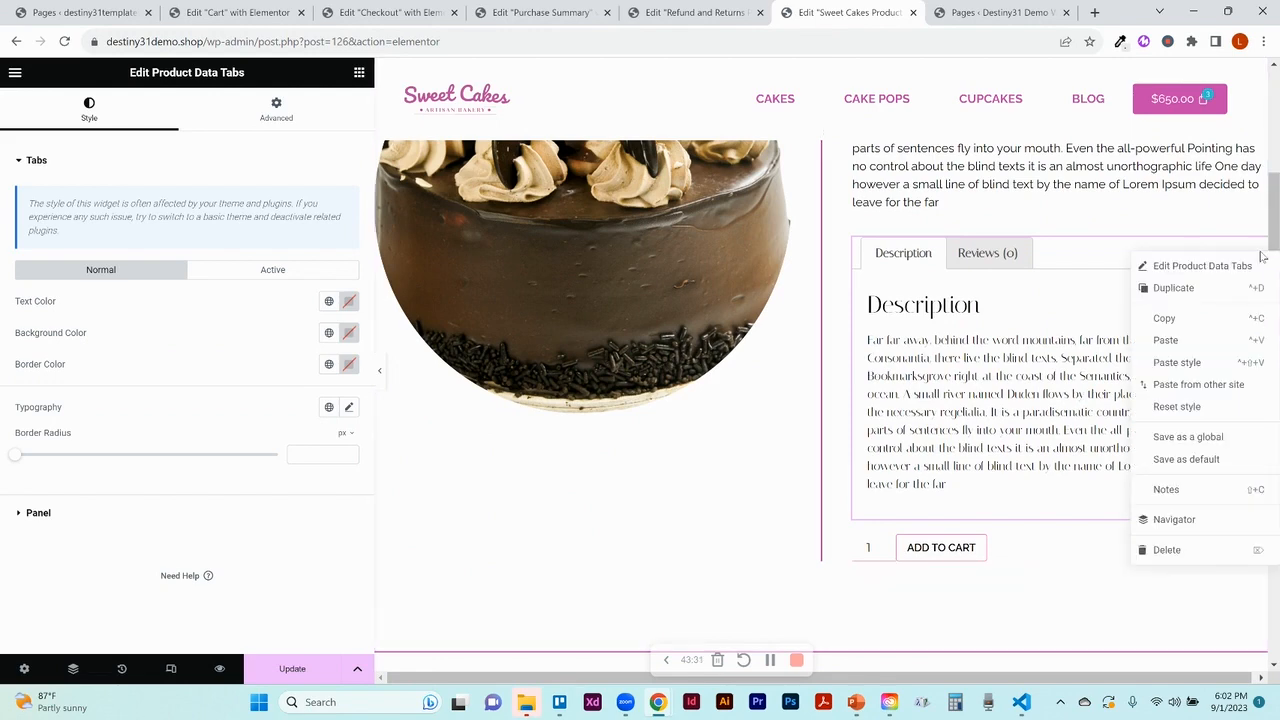
left_click(1166, 550)
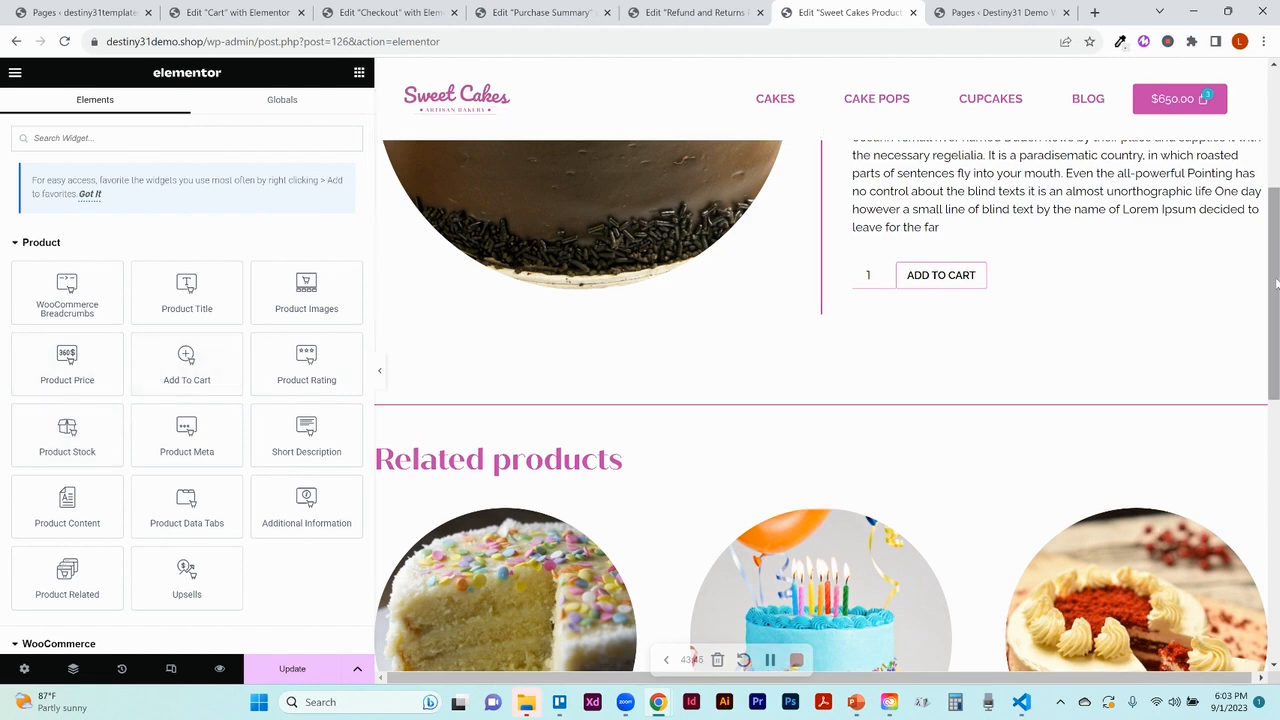
Keep the Related Products order set to Date and bring up the widget's Style settings
left_click_drag(1276, 285, 1278, 344)
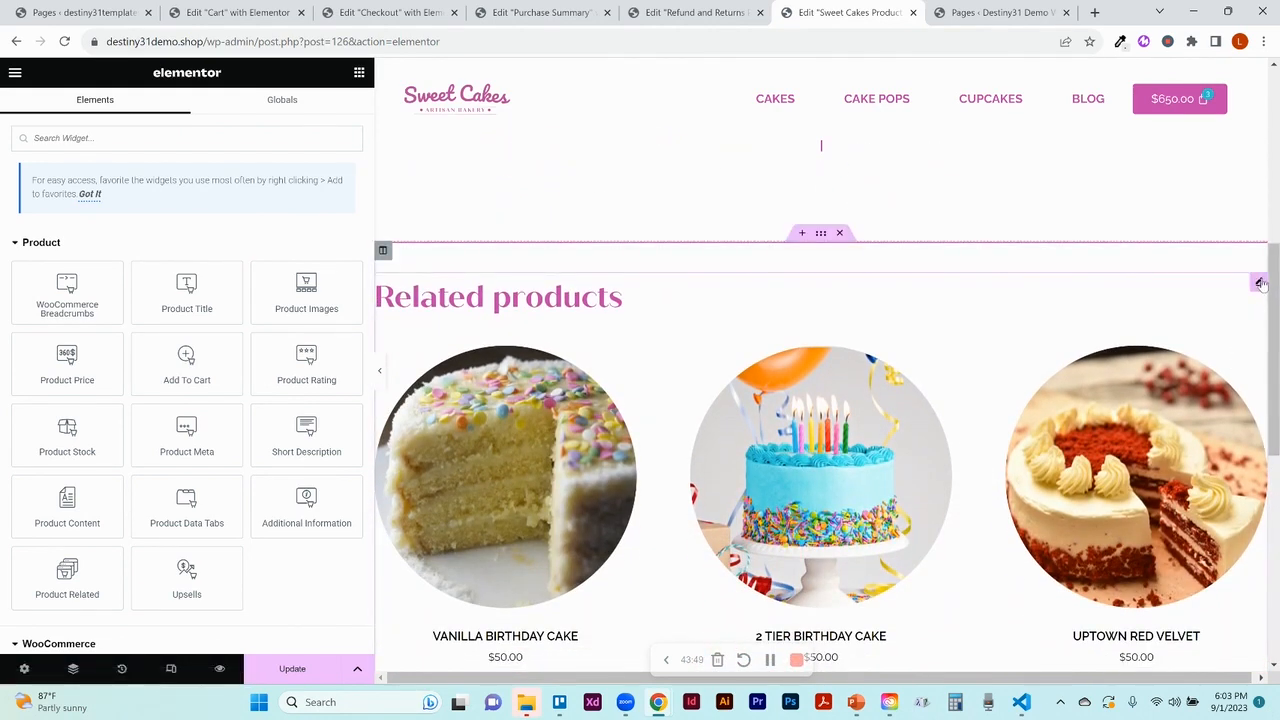
left_click(1259, 283)
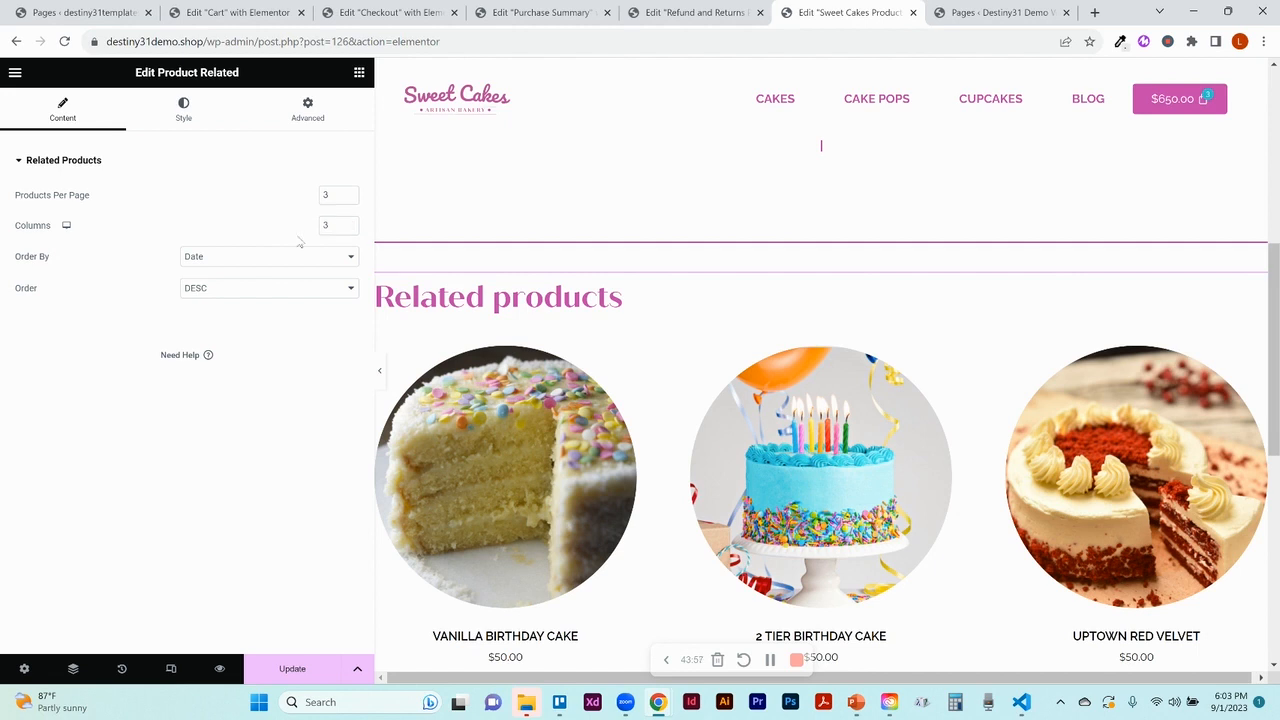
left_click(239, 262)
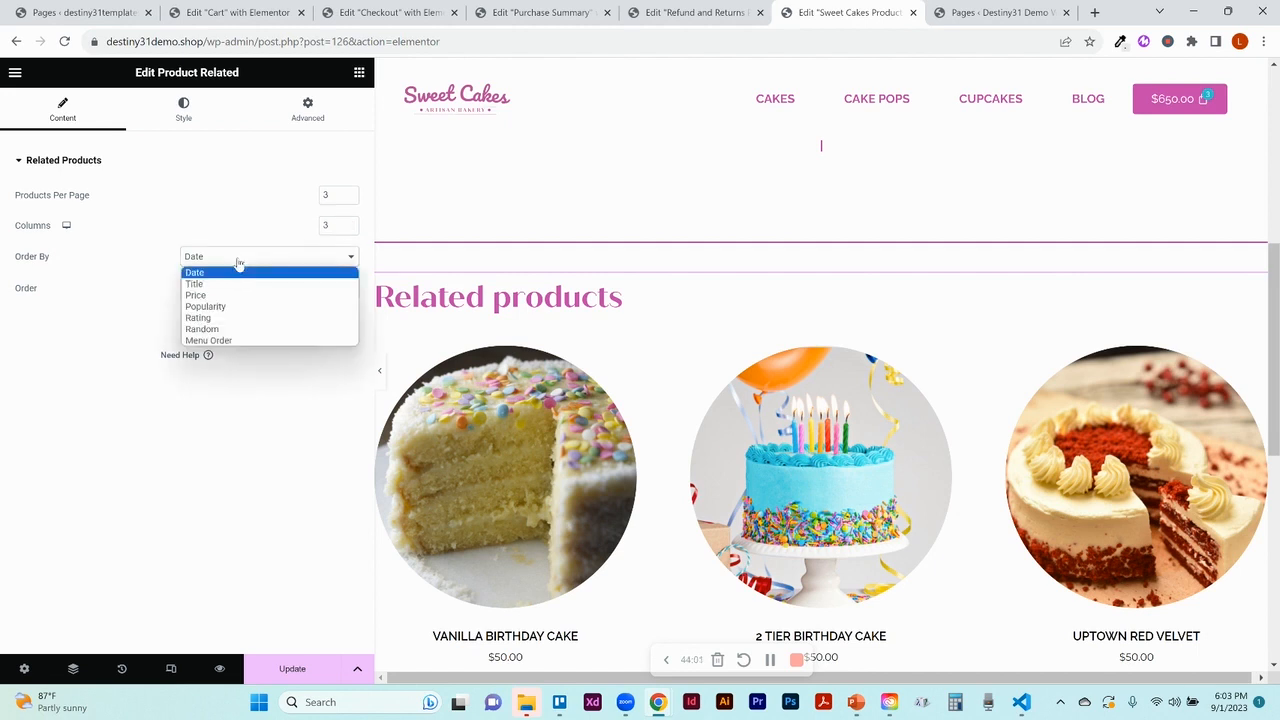
left_click(239, 262)
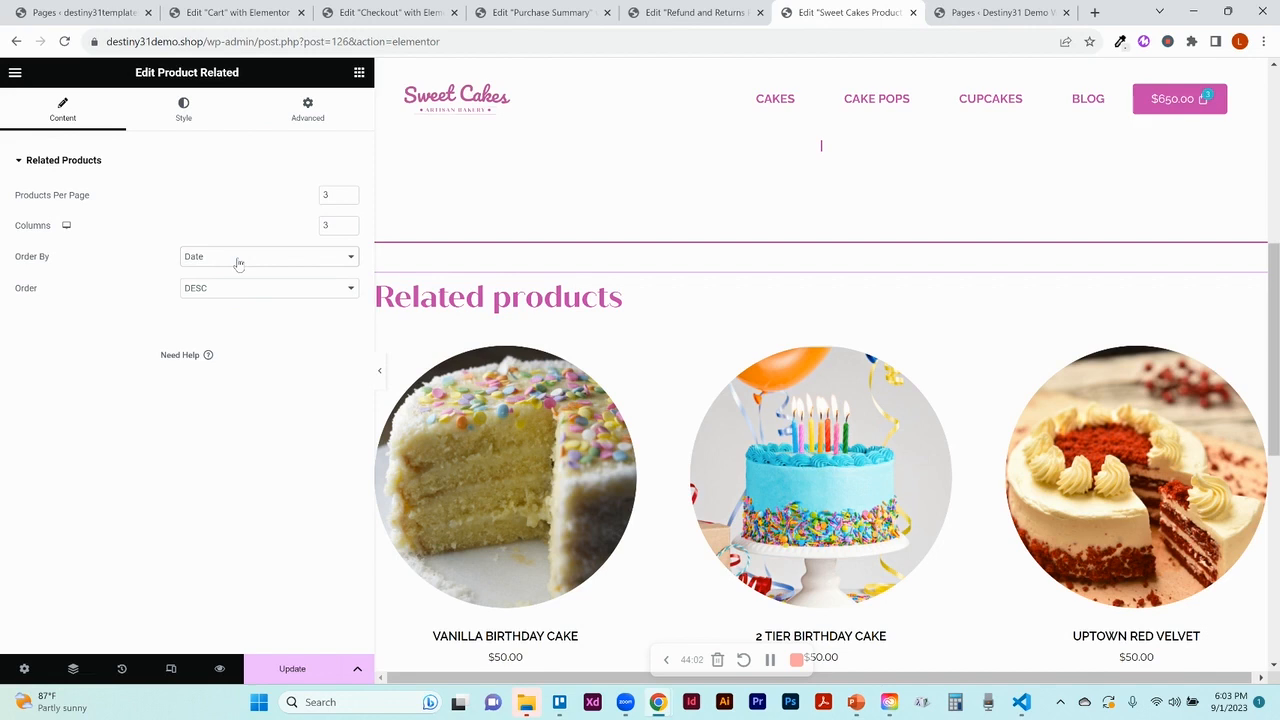
left_click(185, 124)
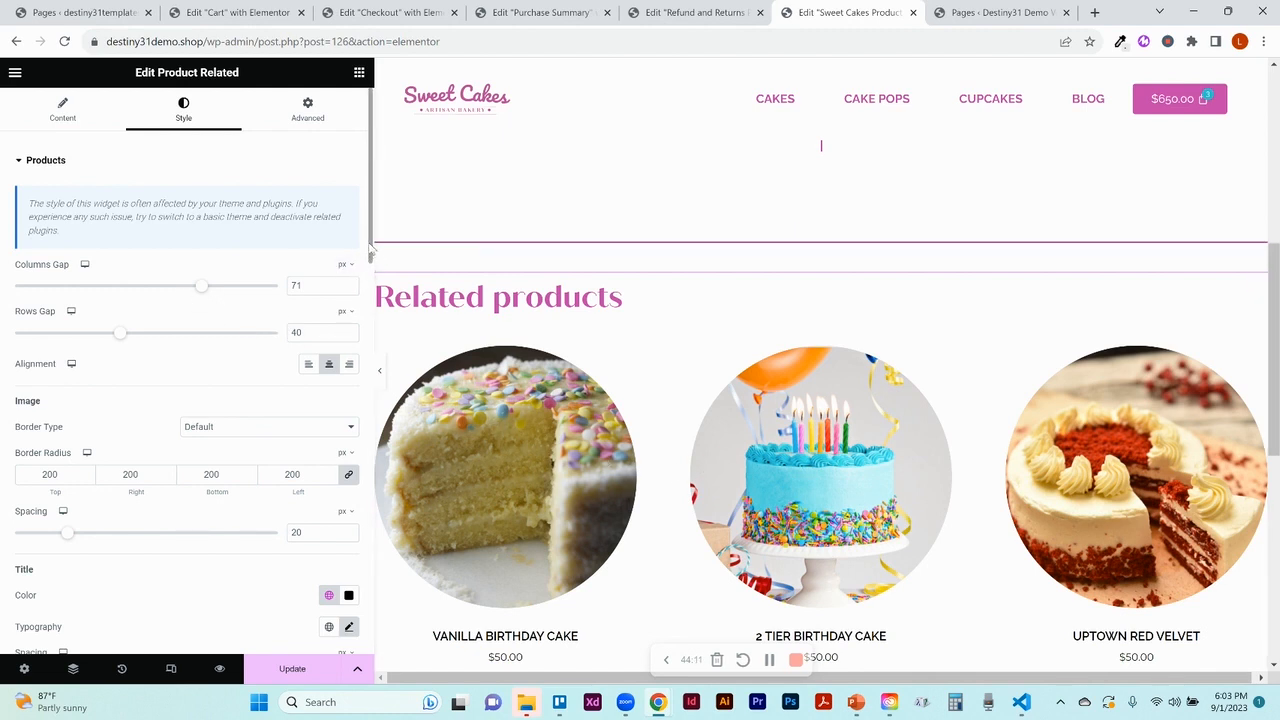
left_click_drag(370, 250, 372, 306)
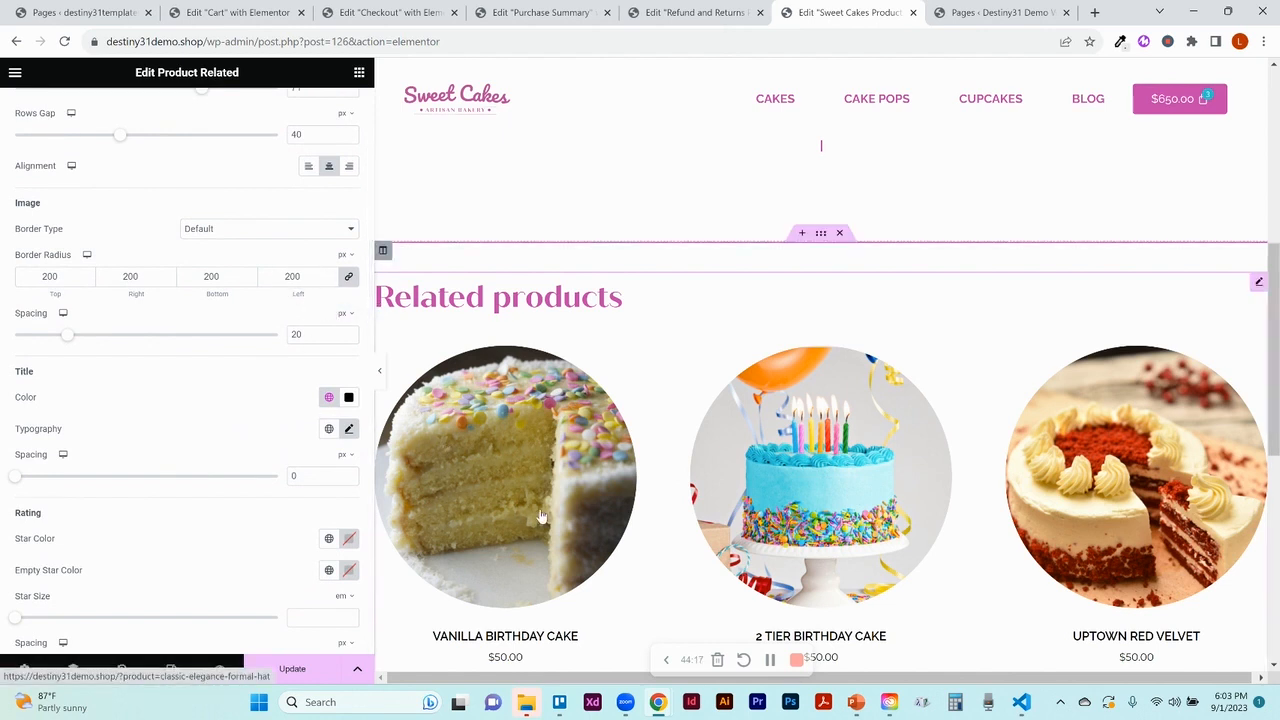
scroll(1277, 381, "down", 3)
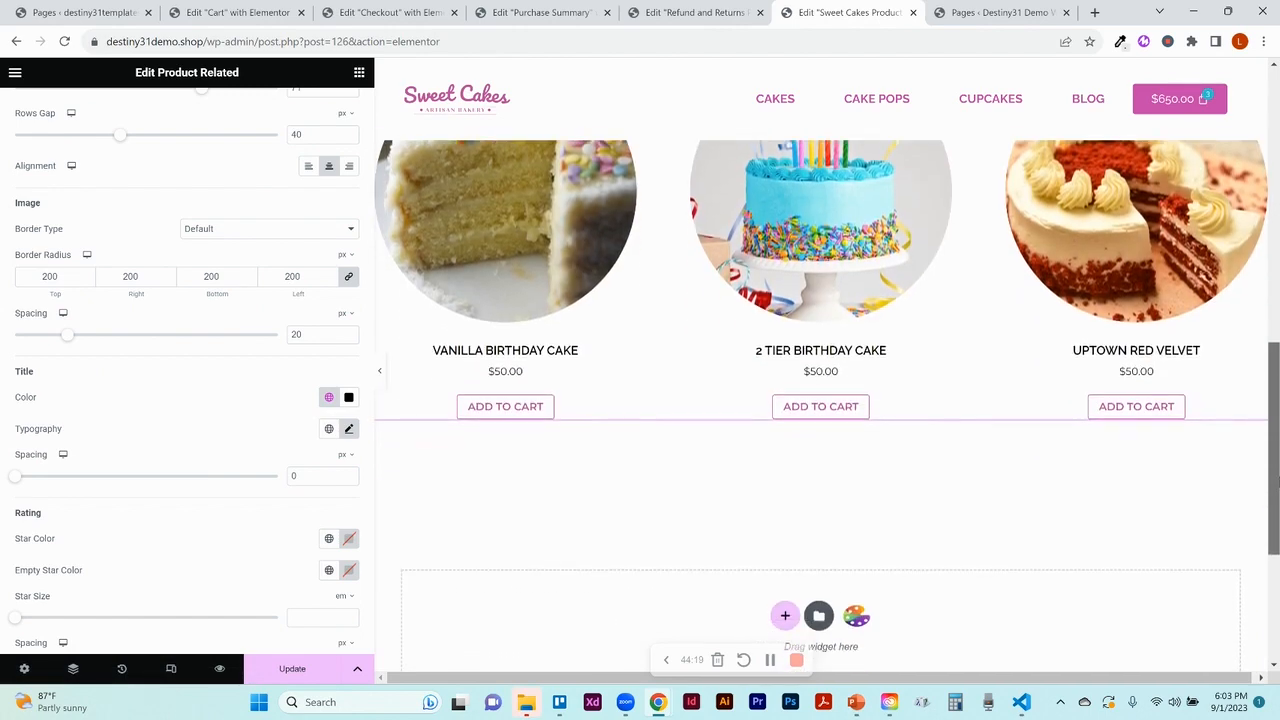
Expand the Related products Heading style and keep its alignment Left after trying Center
left_click(368, 493)
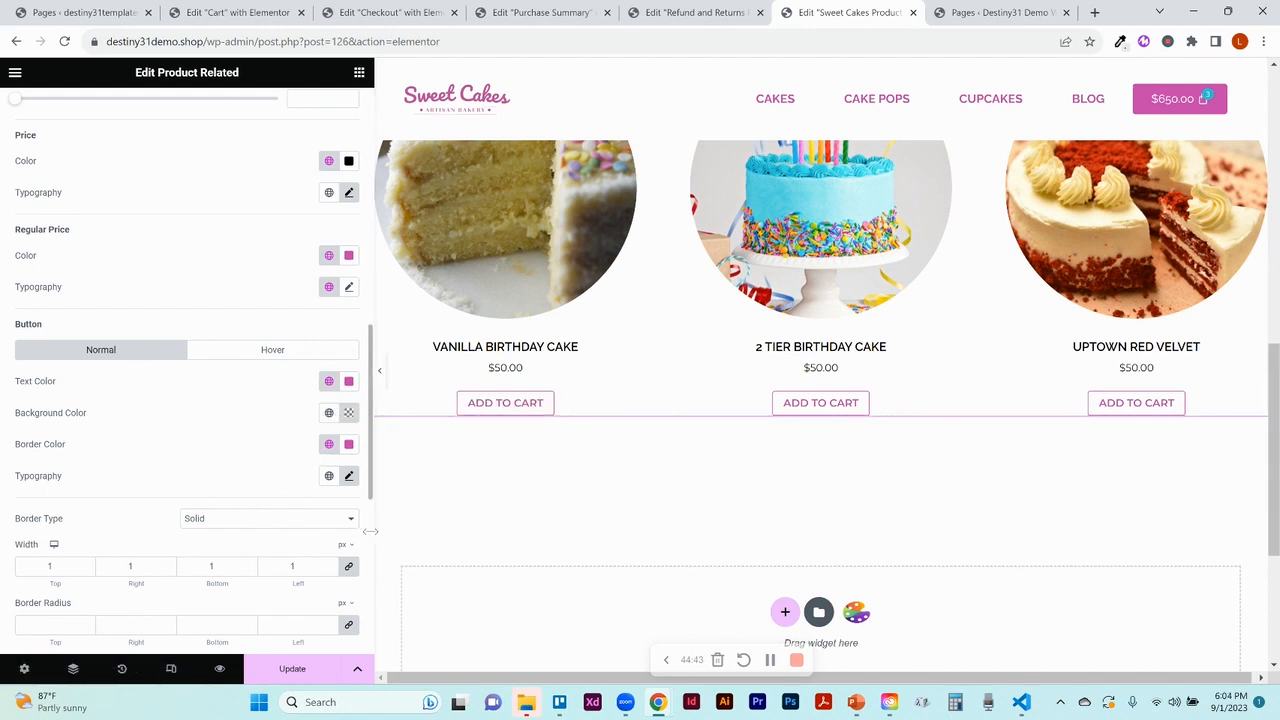
scroll(368, 541, "down", 5)
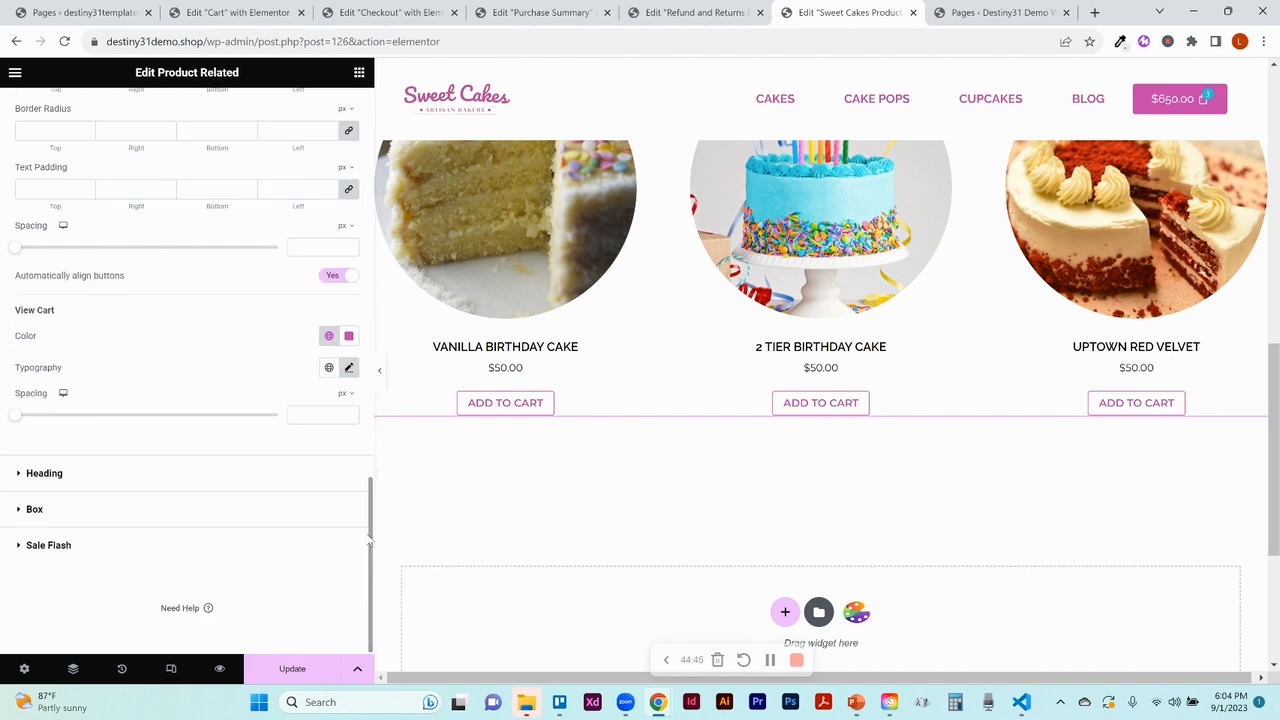
left_click(42, 475)
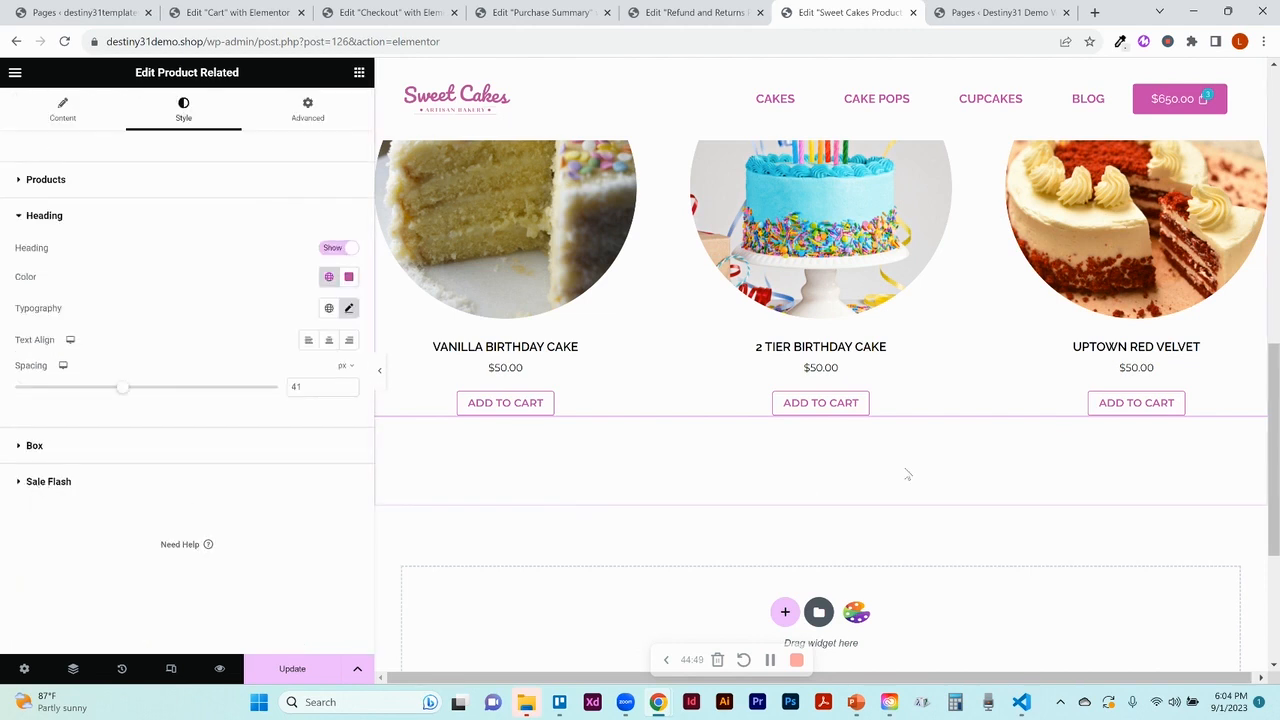
left_click_drag(1270, 435, 1264, 315)
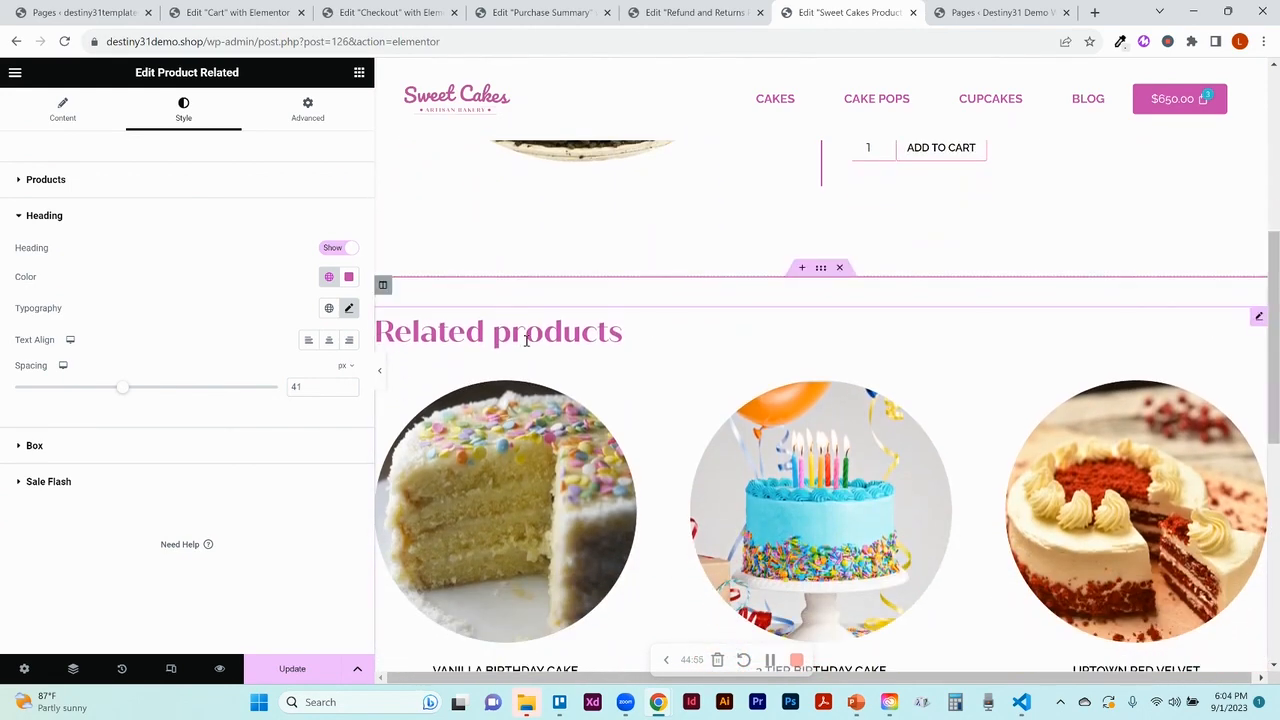
left_click(328, 341)
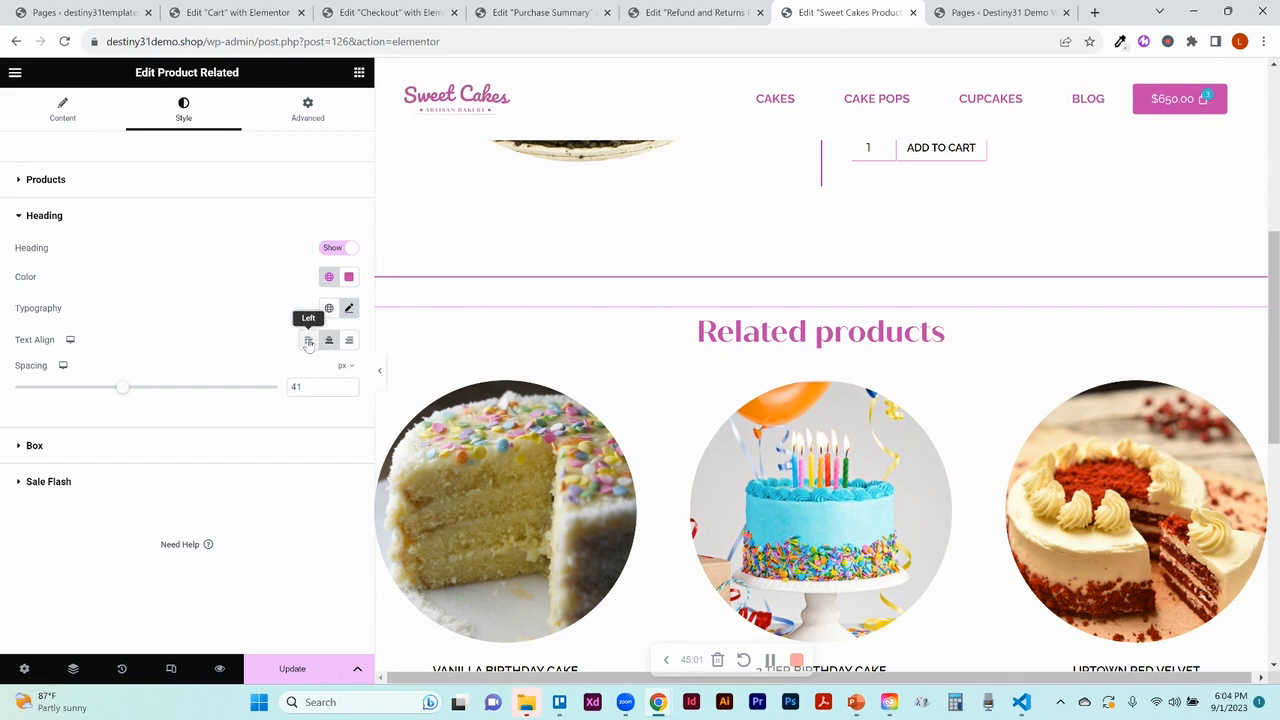
left_click(308, 341)
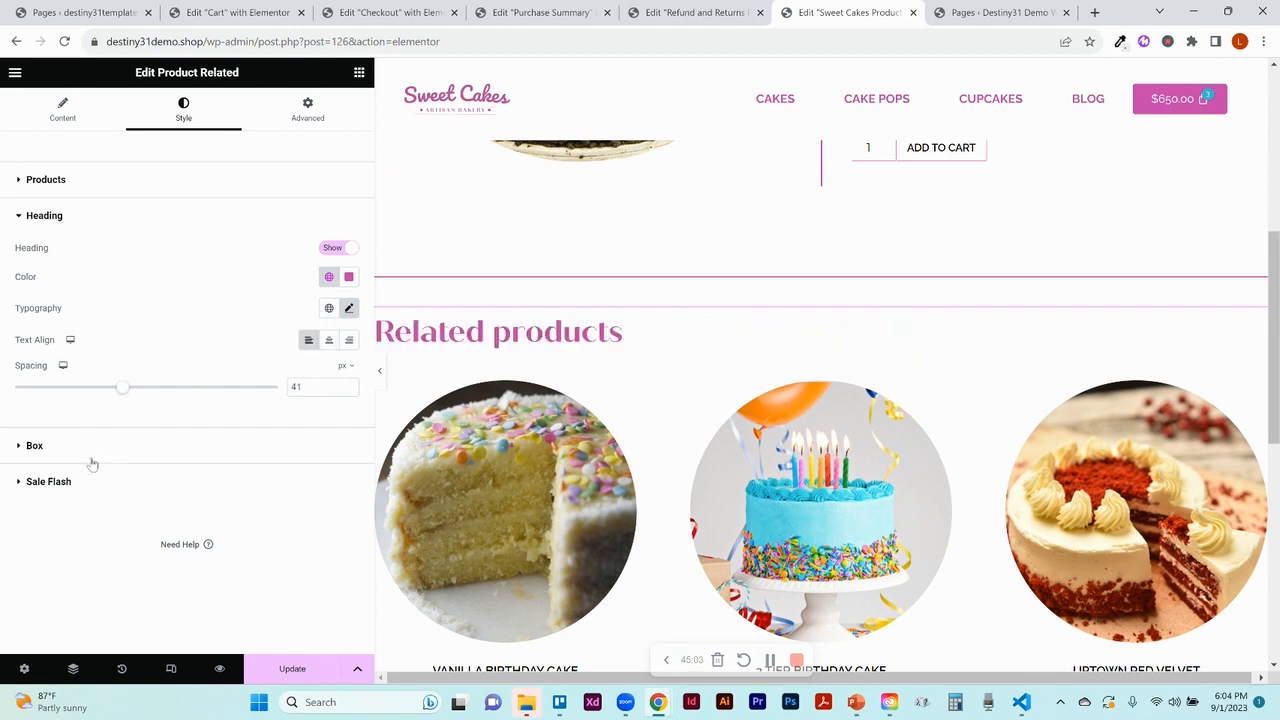
Review the Box and Sale Flash style sections, then save the template with Update
left_click(34, 446)
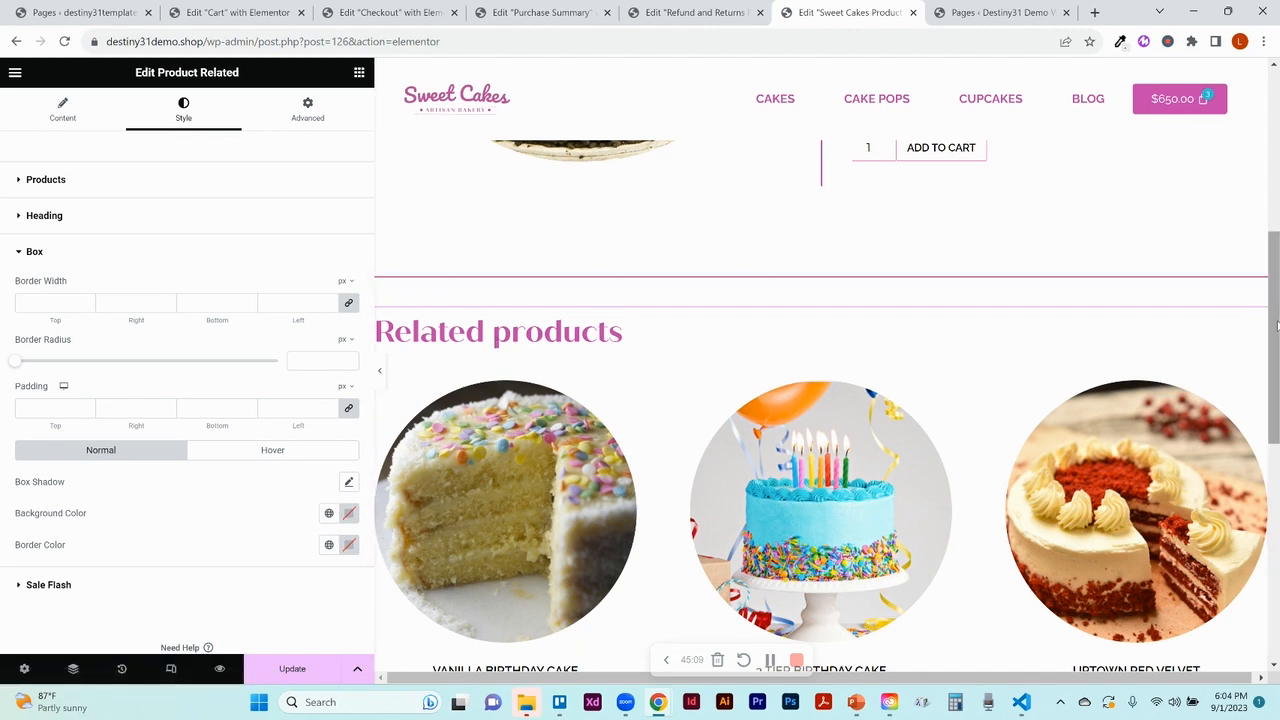
left_click_drag(1276, 325, 1276, 401)
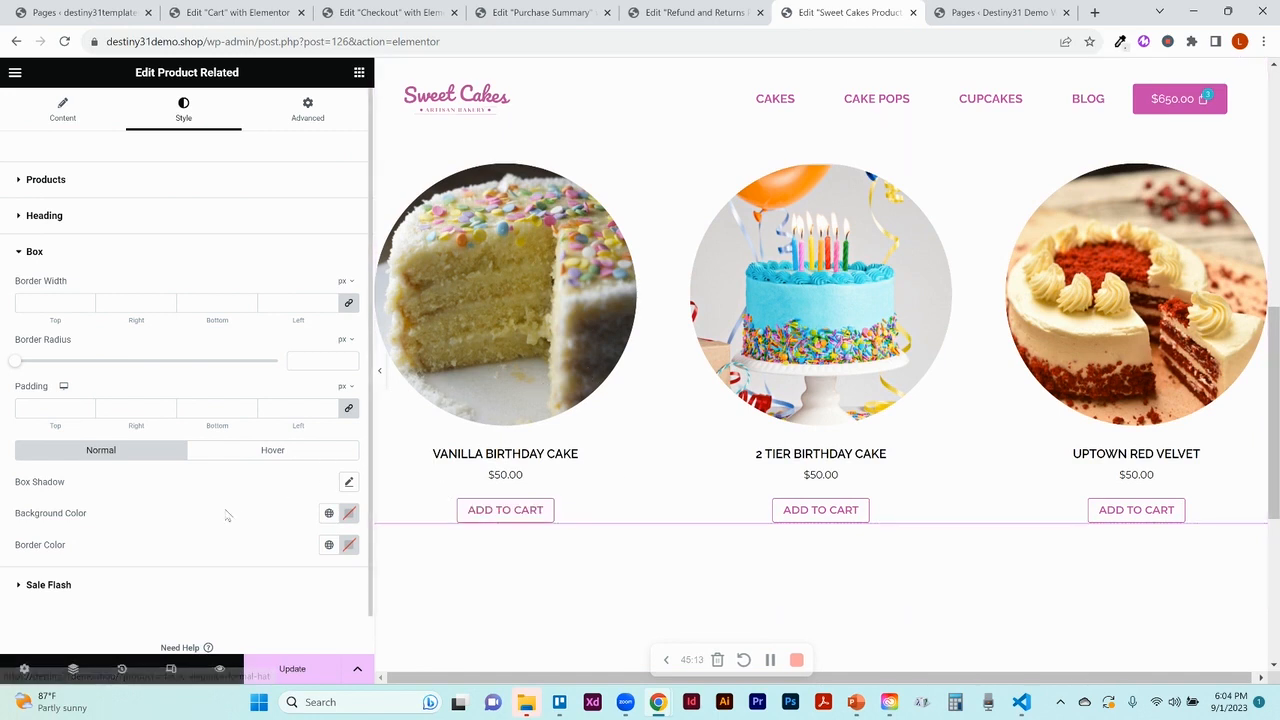
left_click(91, 590)
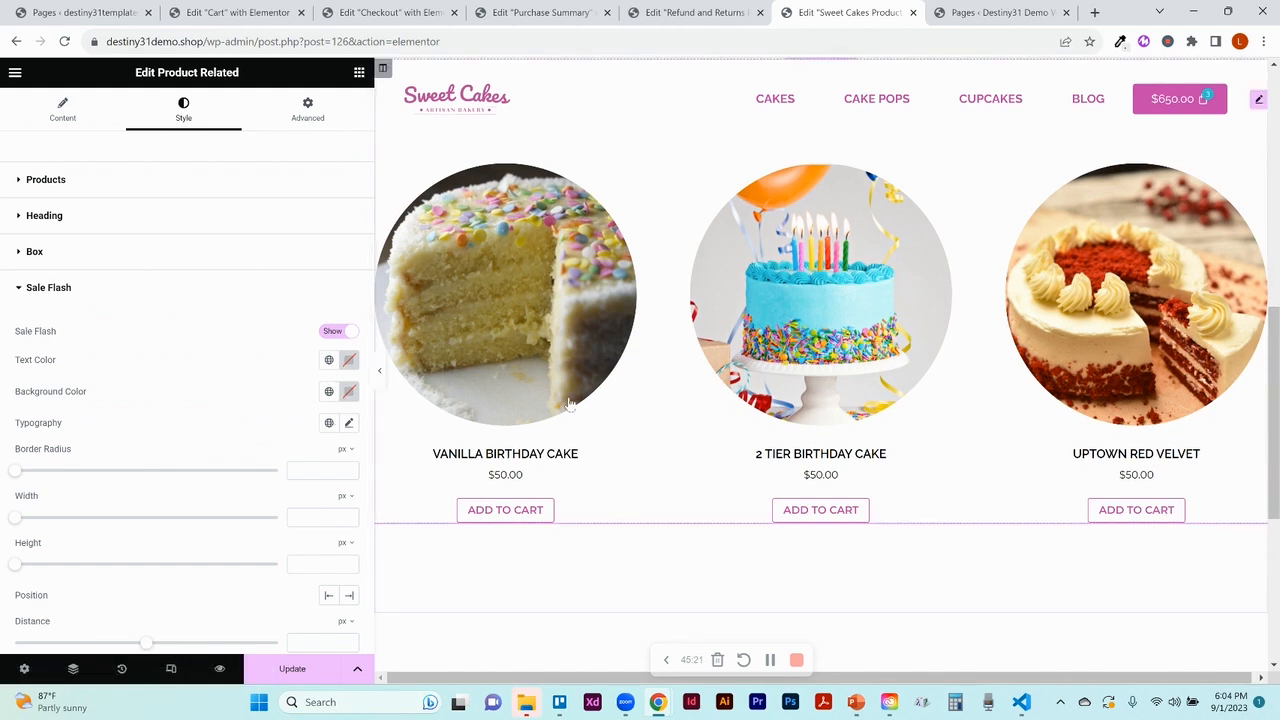
left_click(290, 669)
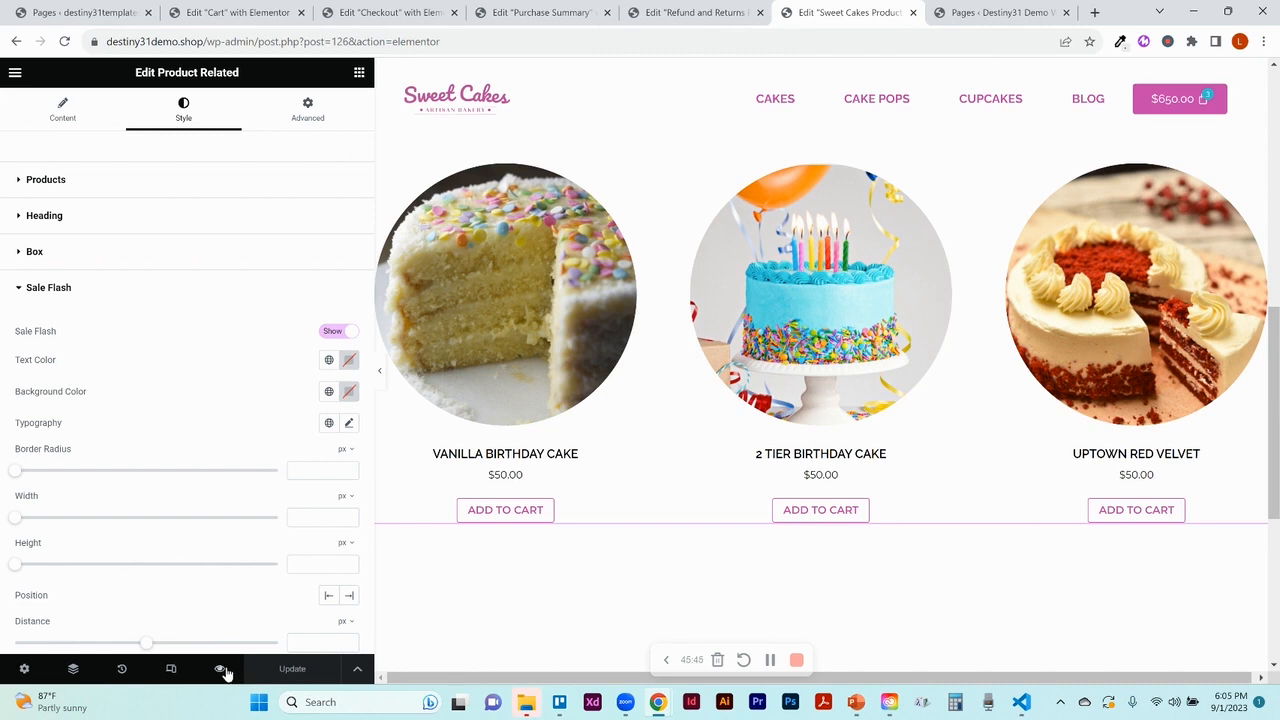
Preview the Single Product template live, then open the Cart page via the header mini cart
mouse_move(222, 672)
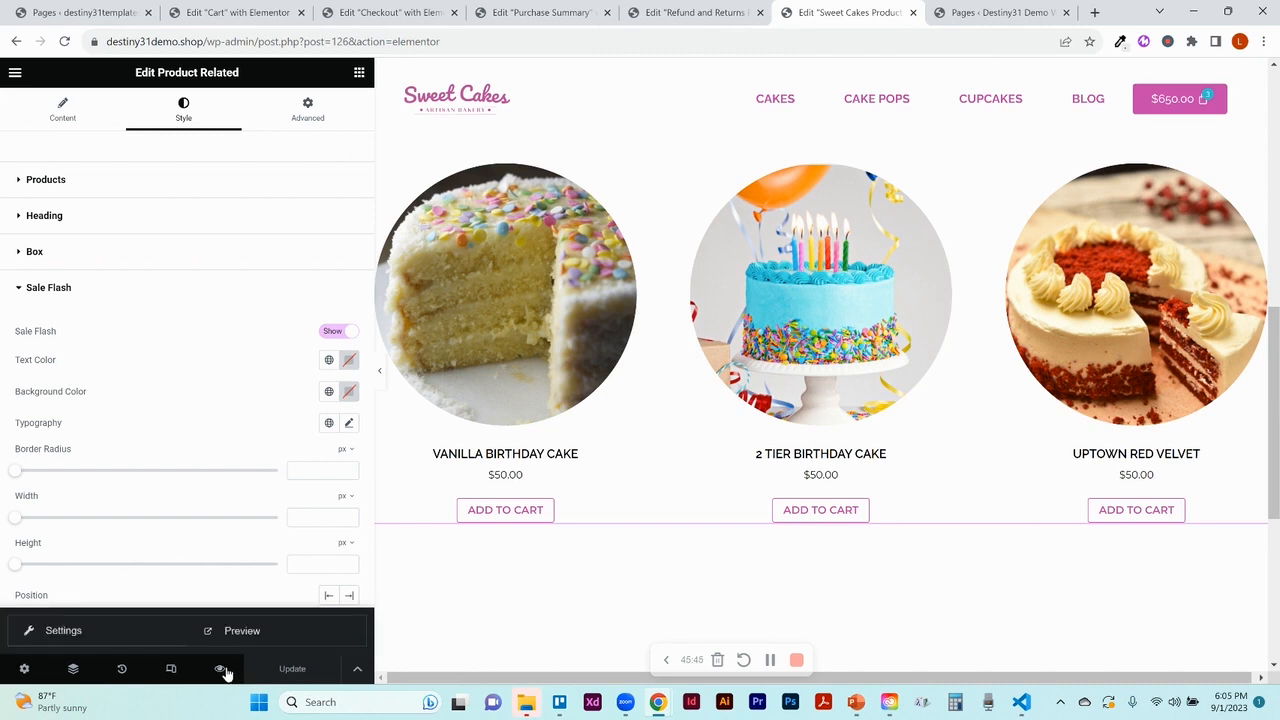
left_click(282, 627)
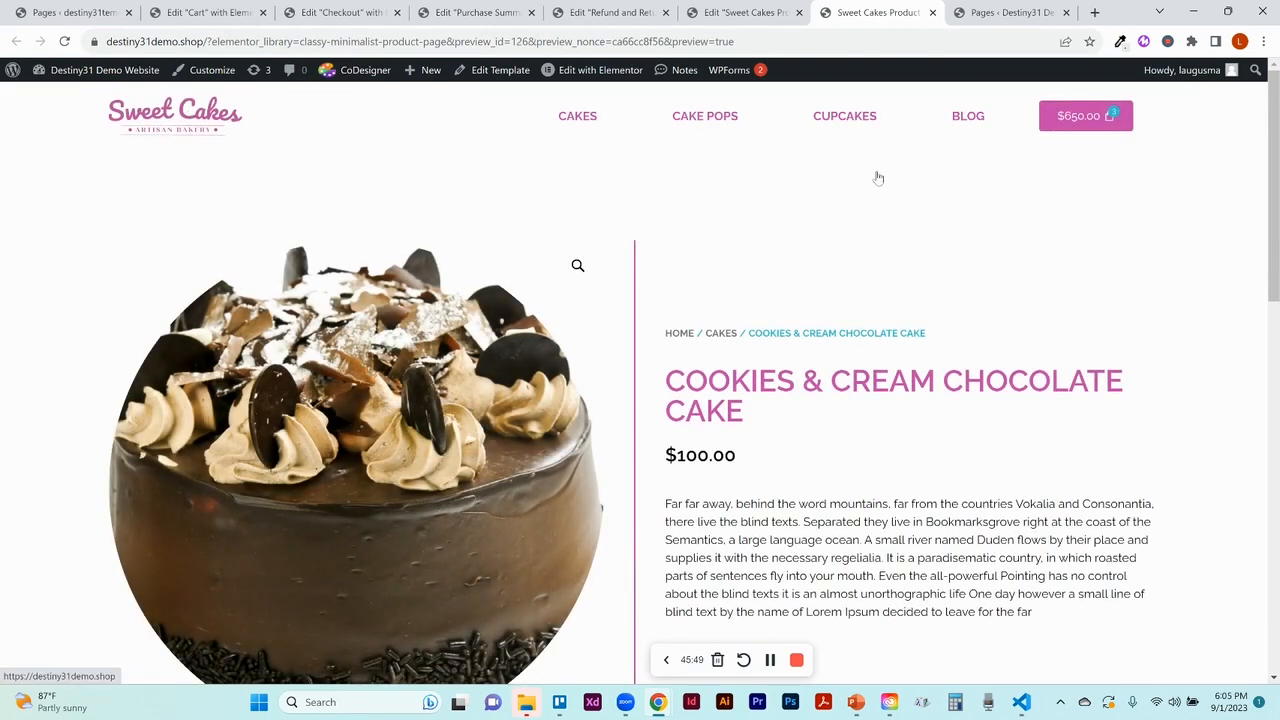
left_click(1098, 125)
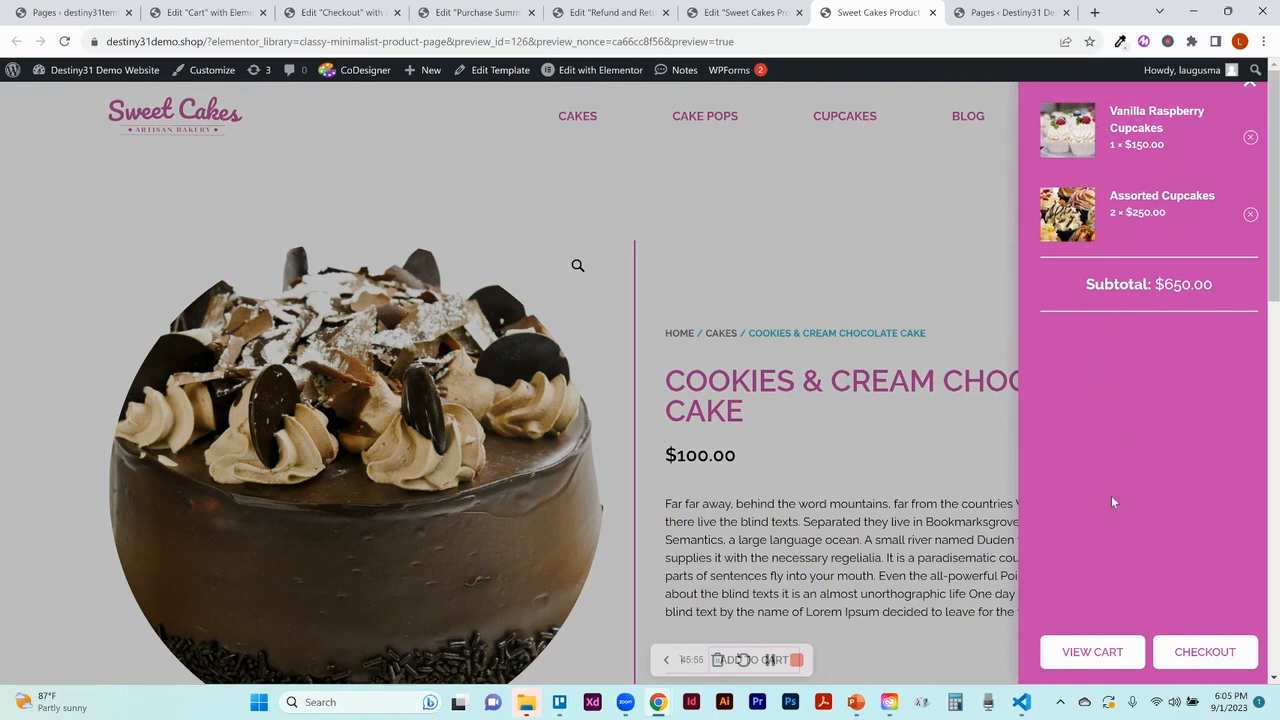
left_click(1100, 660)
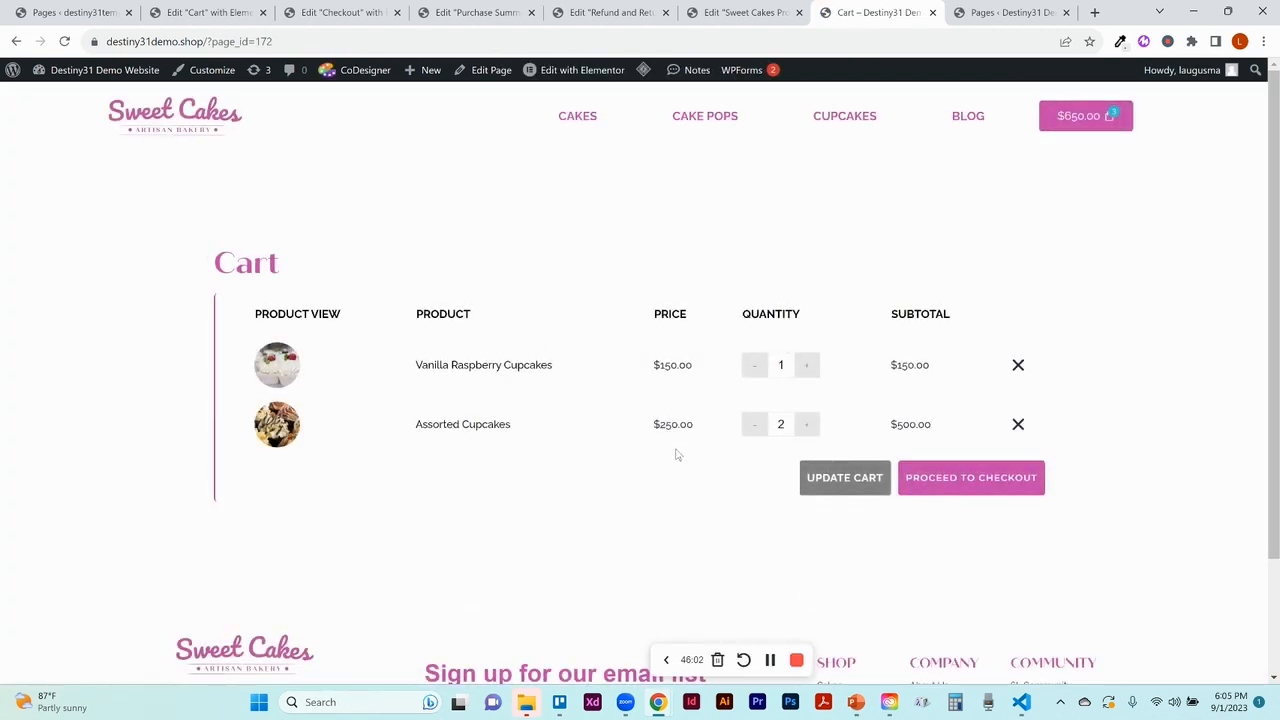
Proceed to Checkout and scroll through the billing details and $650.00 order summary
left_click(979, 488)
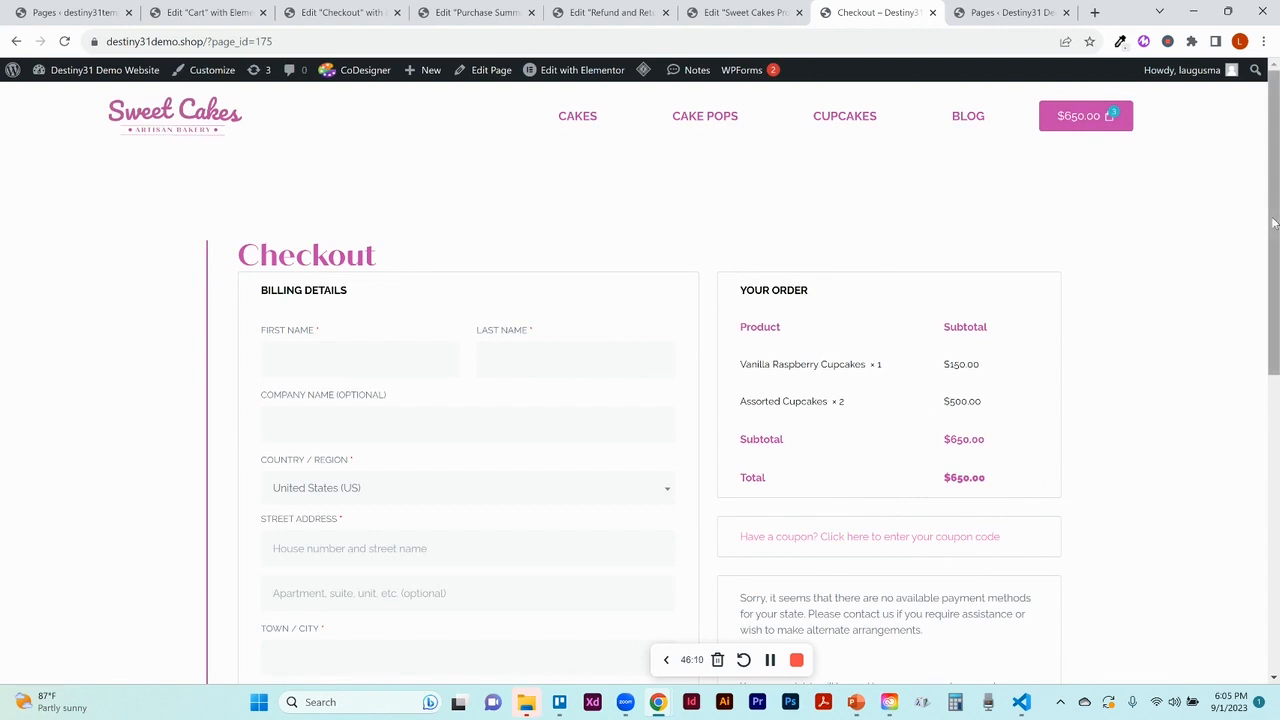
left_click_drag(1273, 222, 1277, 337)
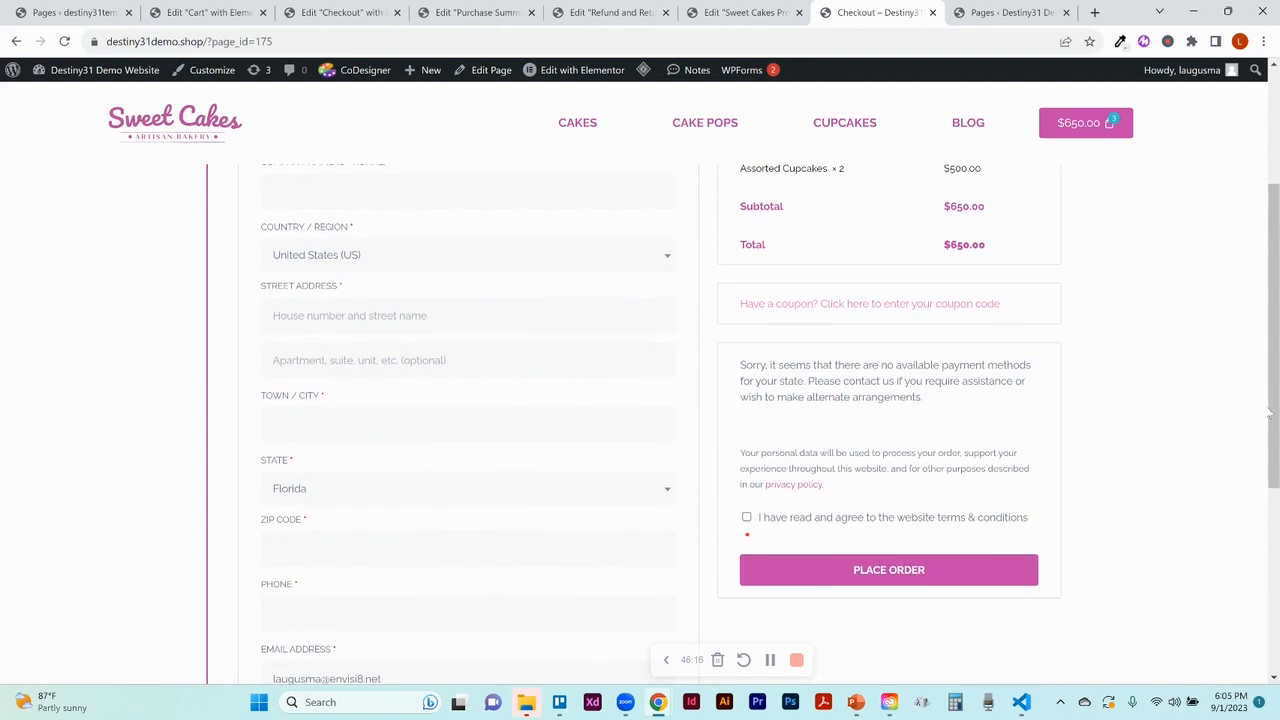
mouse_move(1268, 413)
left_mouse_down()
mouse_move(1268, 470)
mouse_move(1268, 433)
left_mouse_up()
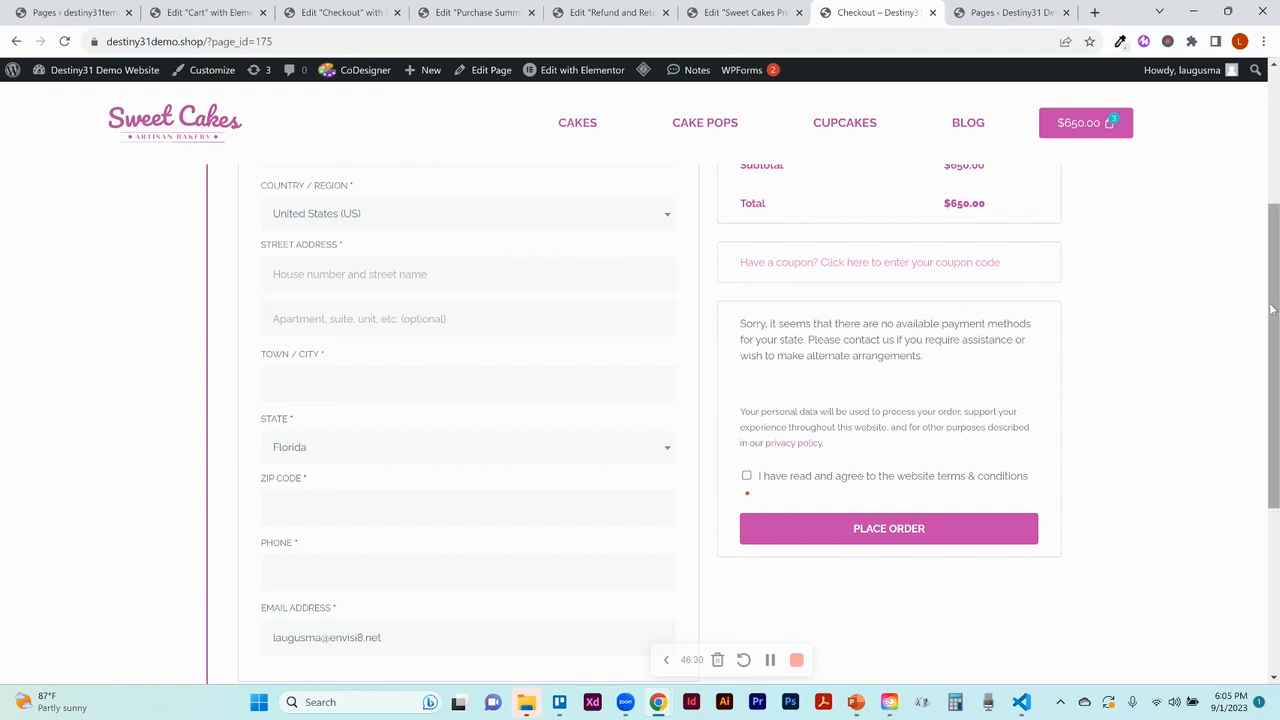
left_click_drag(1273, 313, 1251, 175)
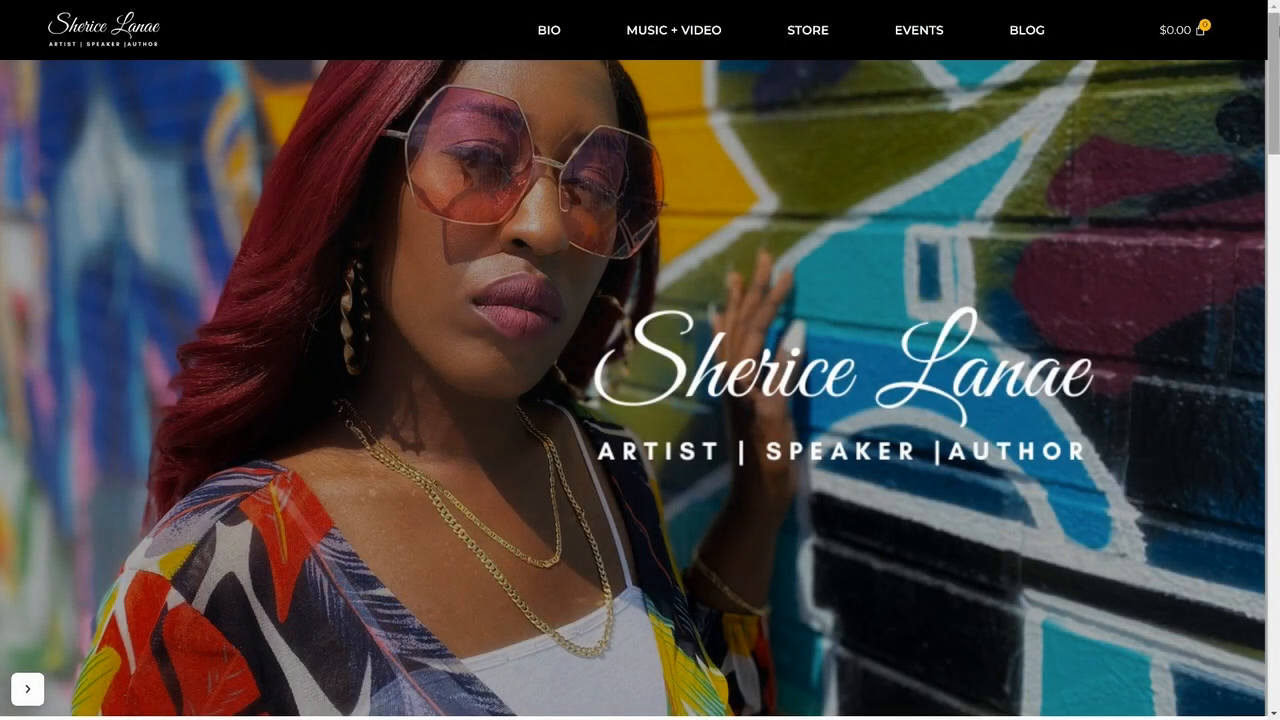
Jump to the BIO section of the artist's site and scroll down toward the footer
left_click(558, 40)
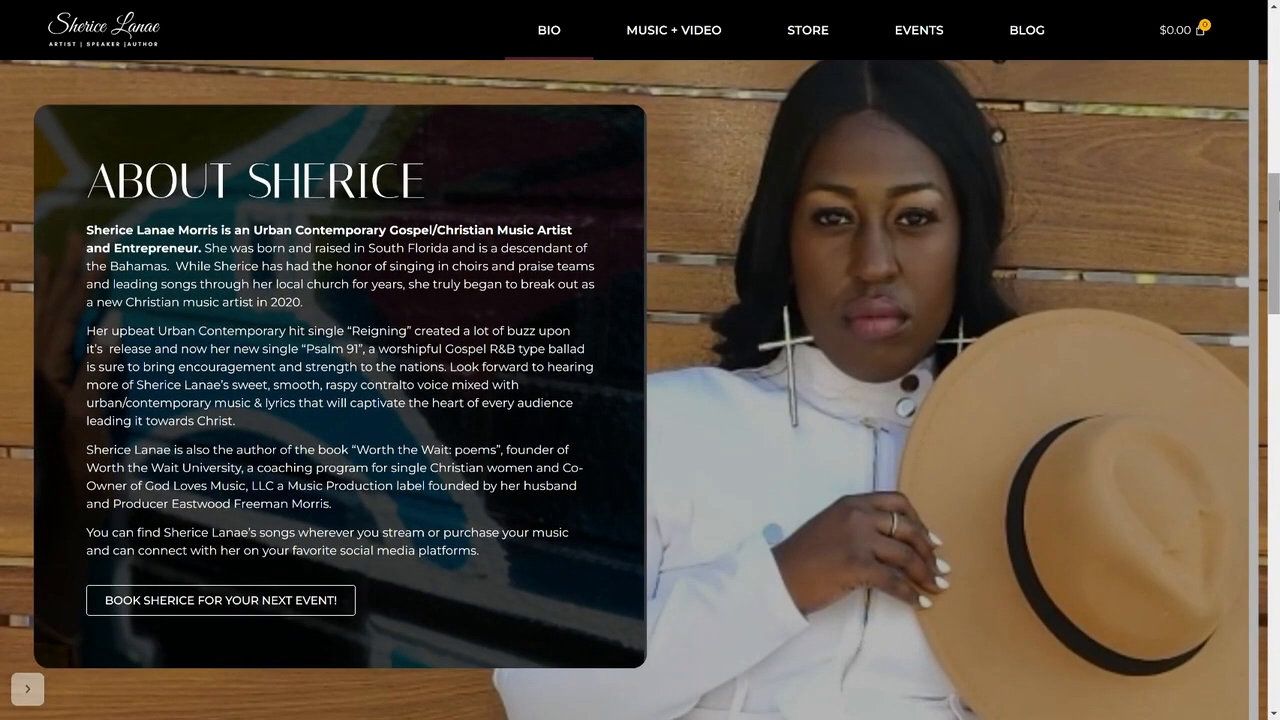
left_click_drag(1278, 205, 1278, 605)
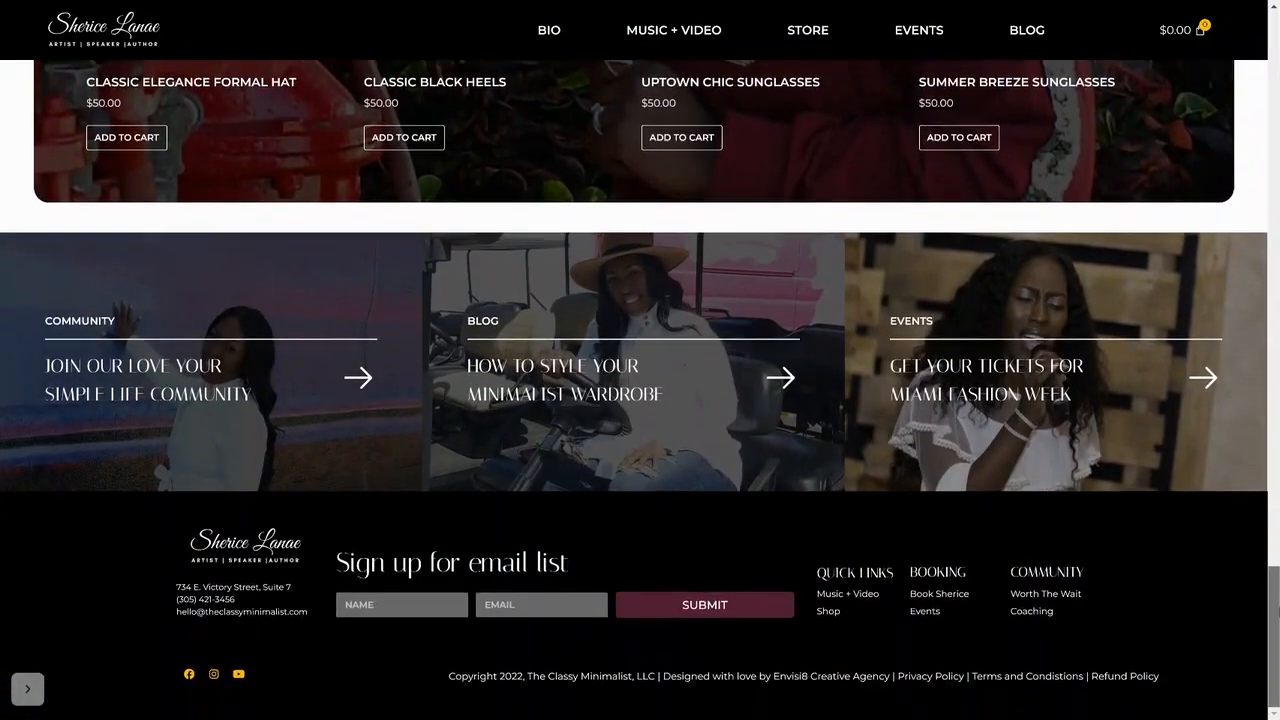